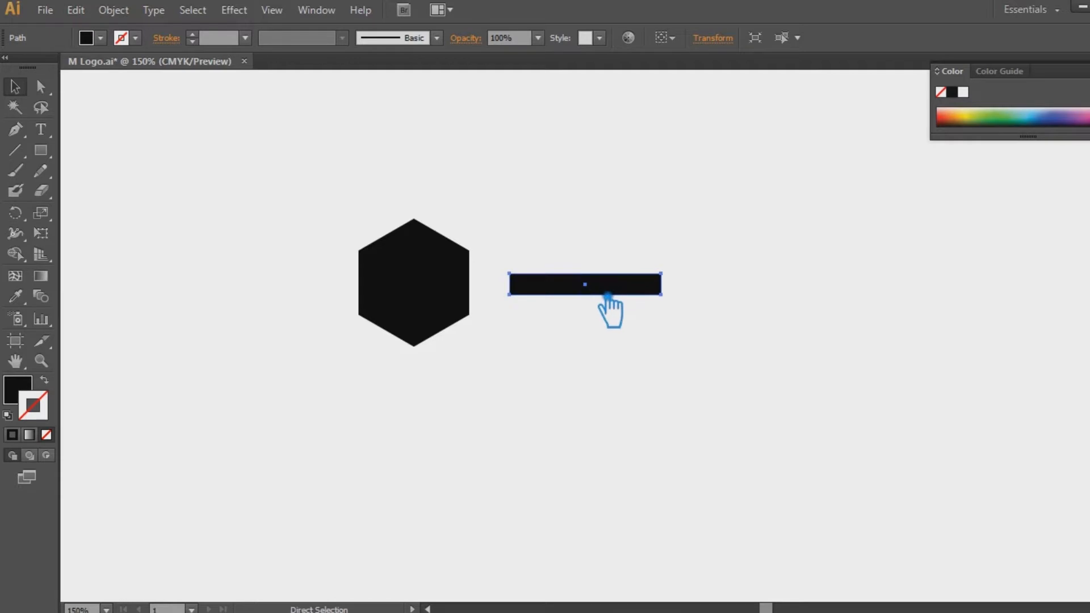
Make a copy of the horizontal bar rotated 90° upright about its lower-right corner, and shorten the vertical copy from its top end
{"action": "left_click", "coordinate": [15, 213]}
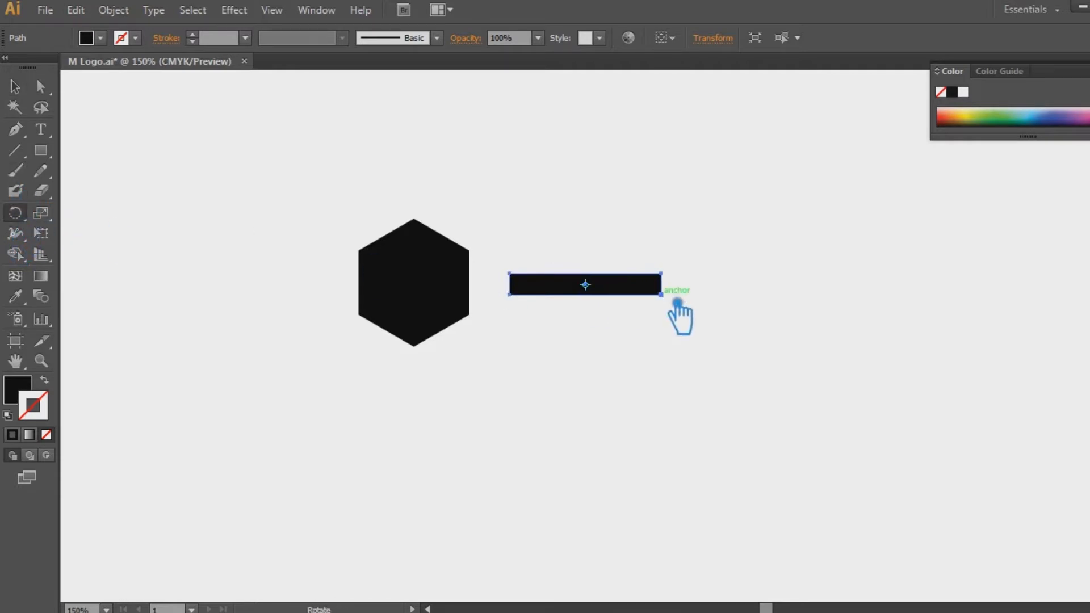
{"action": "left_click", "coordinate": [676, 302]}
{"action": "left_click_drag", "start_coordinate": [619, 296], "coordinate": [707, 268]}
{"action": "key", "text": "a"}
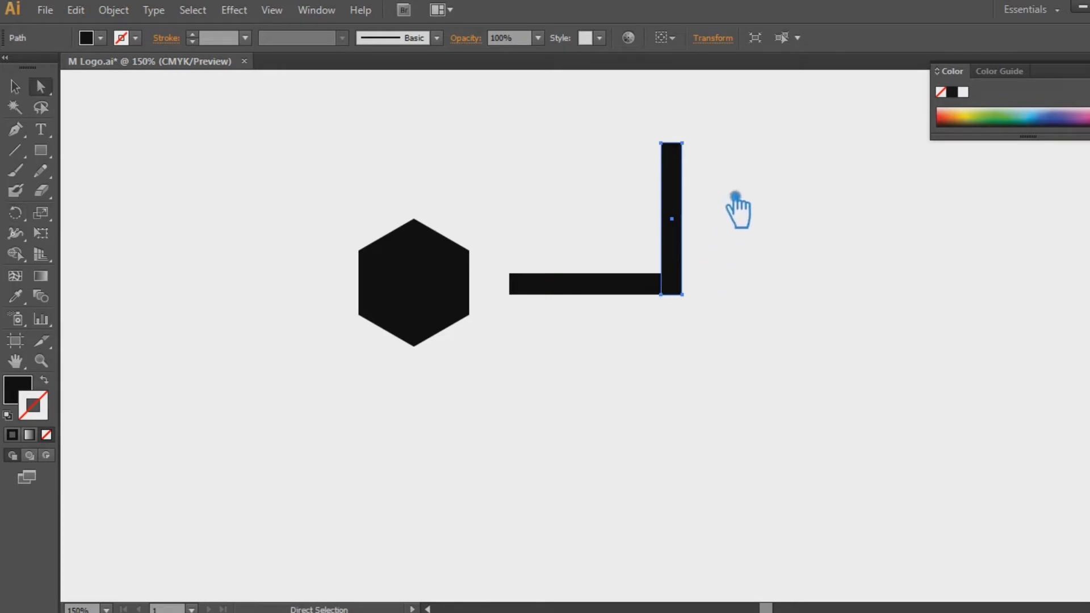
{"action": "left_click", "coordinate": [784, 249]}
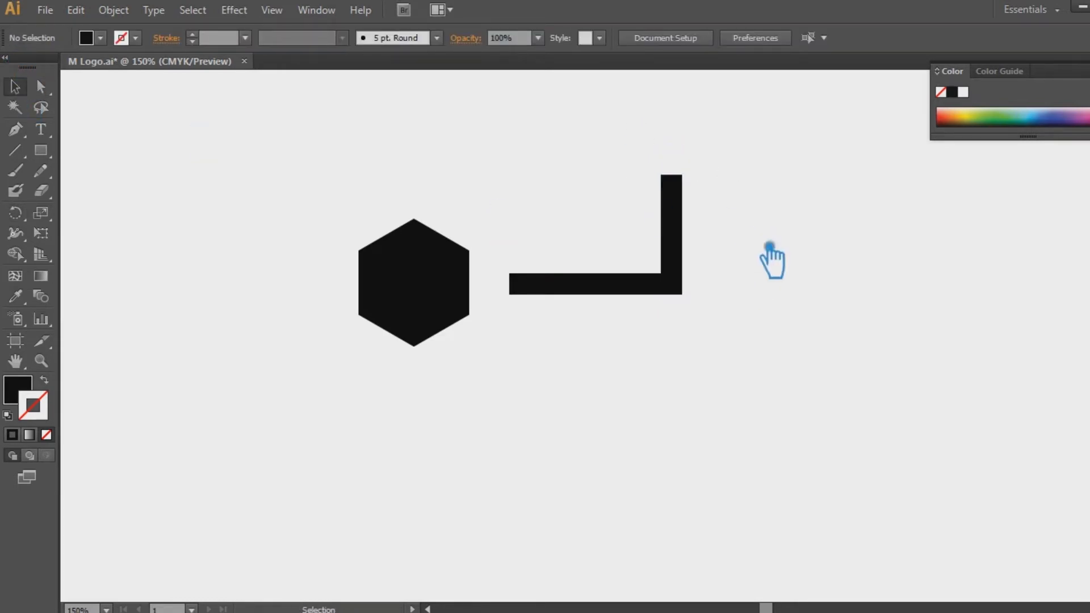
{"action": "left_click", "coordinate": [682, 248]}
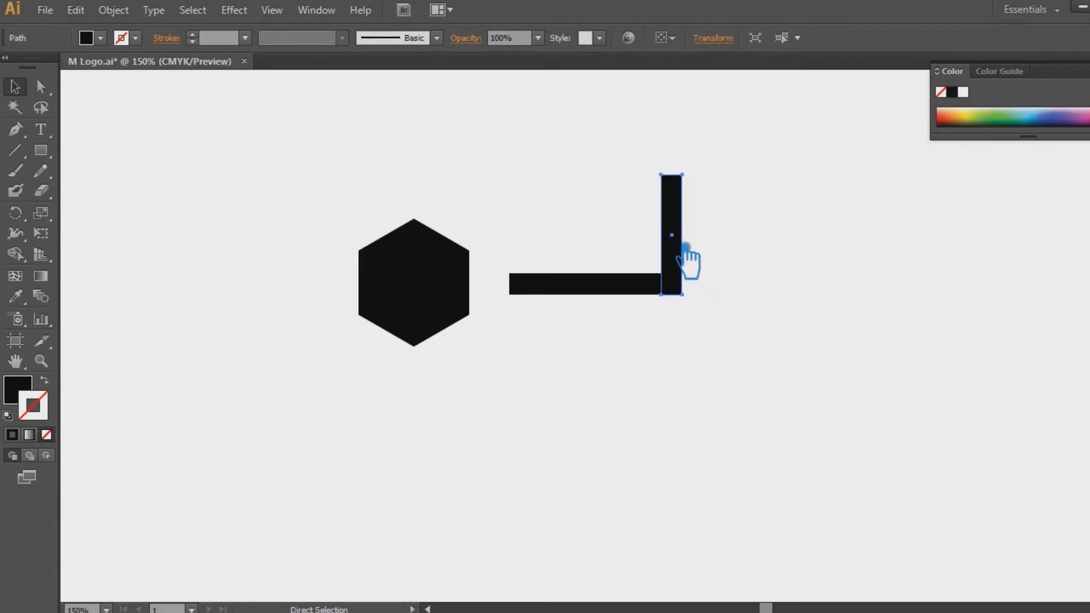
{"action": "left_click_drag", "start_coordinate": [680, 252], "coordinate": [787, 258]}
{"action": "key", "text": "a"}
{"action": "left_click", "coordinate": [784, 278]}
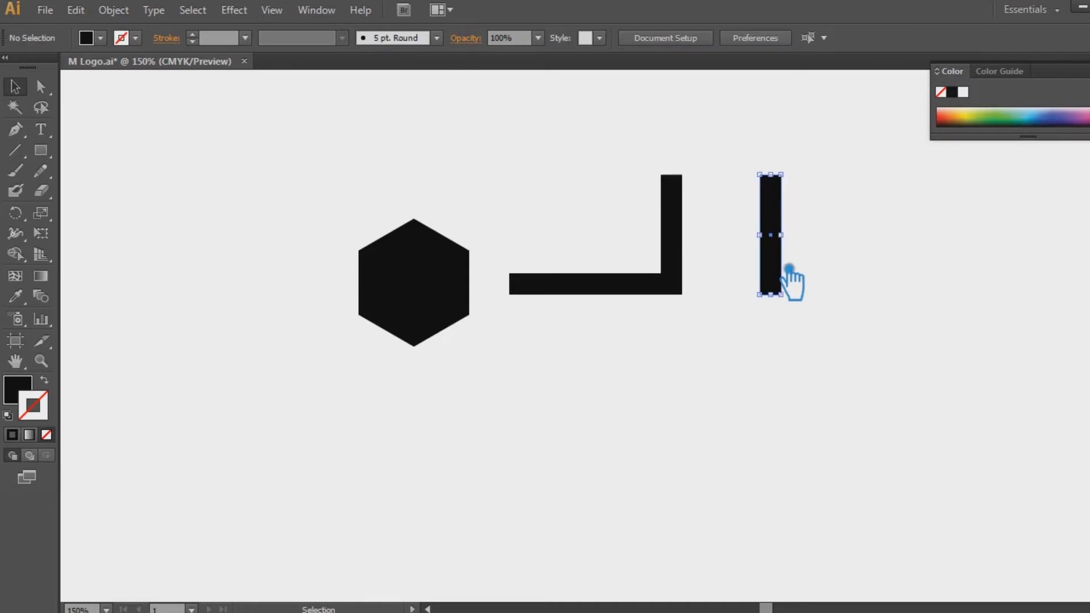
{"action": "left_click", "coordinate": [774, 281]}
{"action": "key", "text": "Delete"}
Shorten the horizontal bar by nudging its left-end anchor points inward by about the bar's own thickness
{"action": "left_click_drag", "start_coordinate": [499, 246], "coordinate": [539, 346]}
{"action": "key", "text": "Right"}
{"action": "key", "text": "Right"}
{"action": "key", "text": "Right"}
{"action": "key", "text": "Right"}
{"action": "key", "text": "Right"}
{"action": "key", "text": "Right"}
{"action": "key", "text": "Right"}
{"action": "key", "text": "Right"}
{"action": "key", "text": "Right"}
{"action": "key", "text": "Right"}
{"action": "key", "text": "Right"}
{"action": "key", "text": "Right"}
{"action": "key", "text": "Right"}
{"action": "key", "text": "Right"}
{"action": "key", "text": "Right"}
{"action": "key", "text": "Right"}
{"action": "key", "text": "Right"}
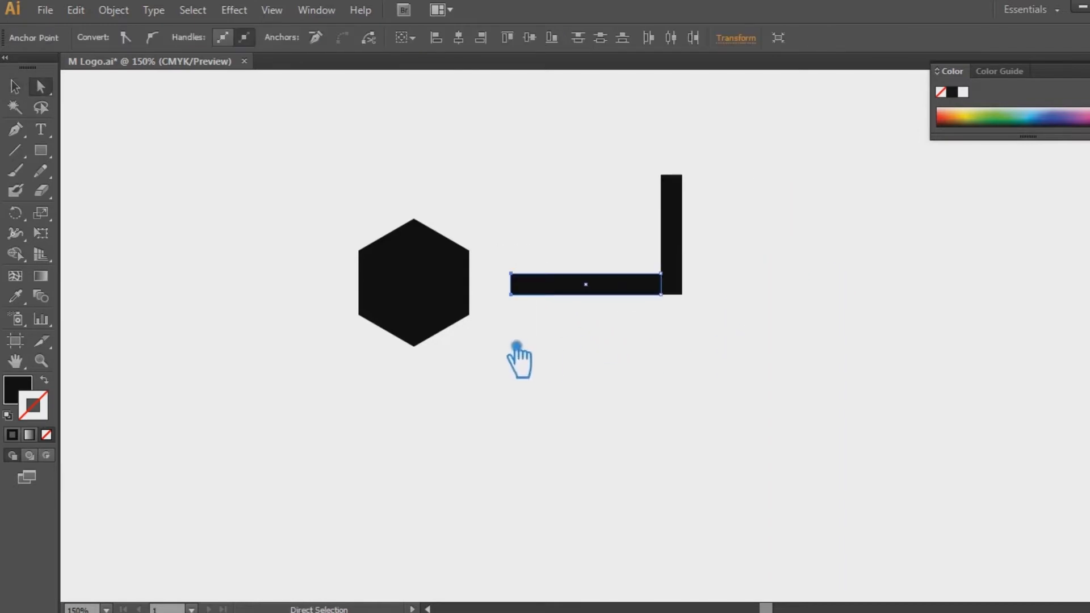
Group the horizontal and vertical bars into one L-shaped object
{"action": "left_click", "coordinate": [755, 398]}
{"action": "left_click_drag", "start_coordinate": [742, 393], "coordinate": [532, 151]}
{"action": "key", "text": "ctrl+g"}
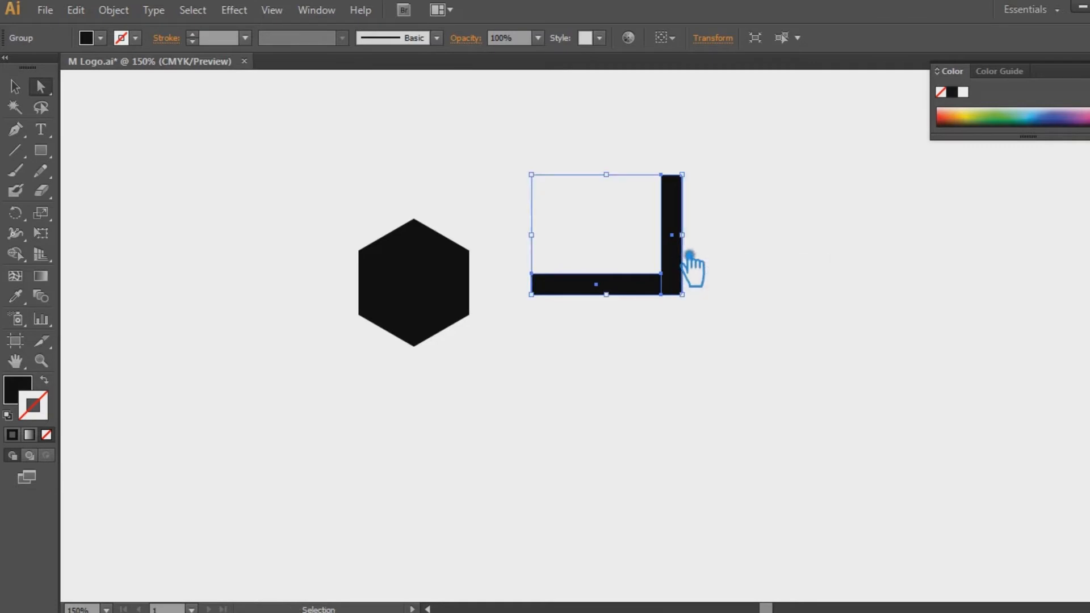
{"action": "left_click", "coordinate": [688, 262]}
{"action": "key", "text": "v"}
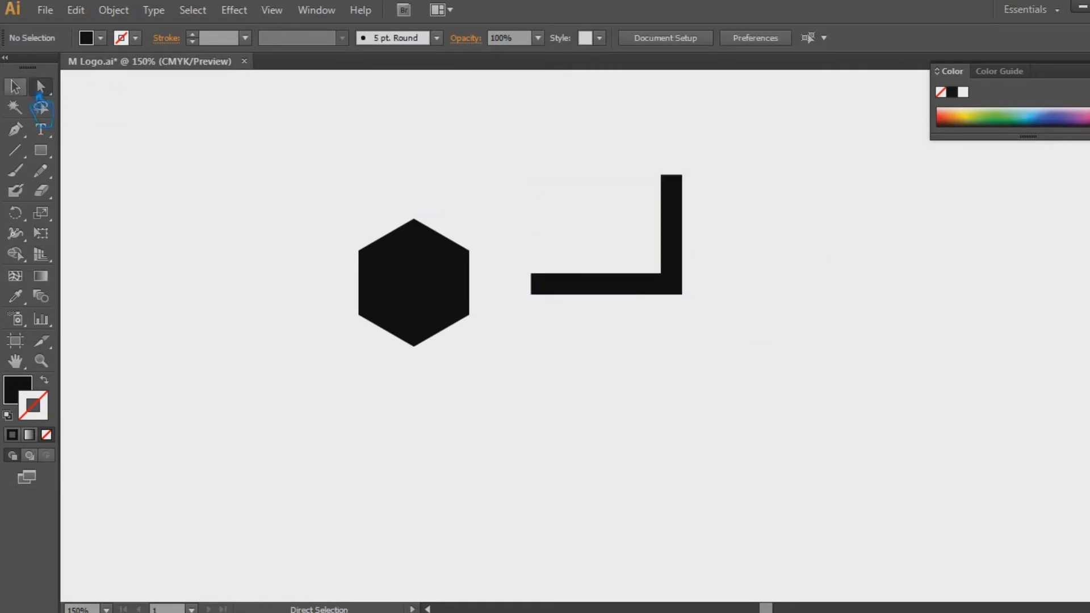
Reflect a copy of the L-shaped group across the vertical axis and move it to the right, leaving a gap between the upright bars
{"action": "right_click", "coordinate": [693, 269]}
{"action": "mouse_move", "coordinate": [768, 406]}
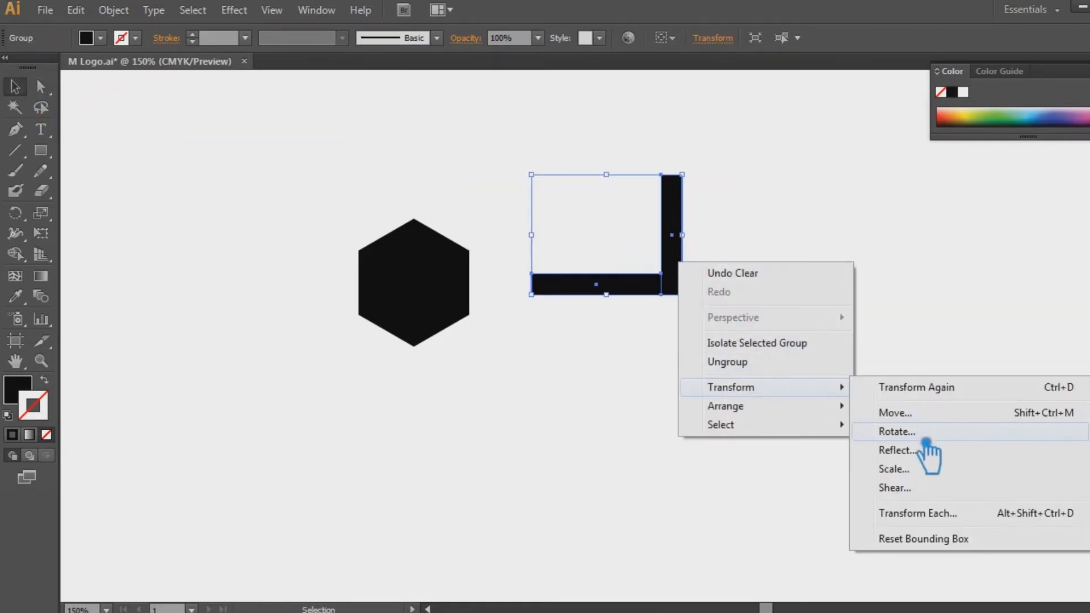
{"action": "left_click", "coordinate": [858, 449]}
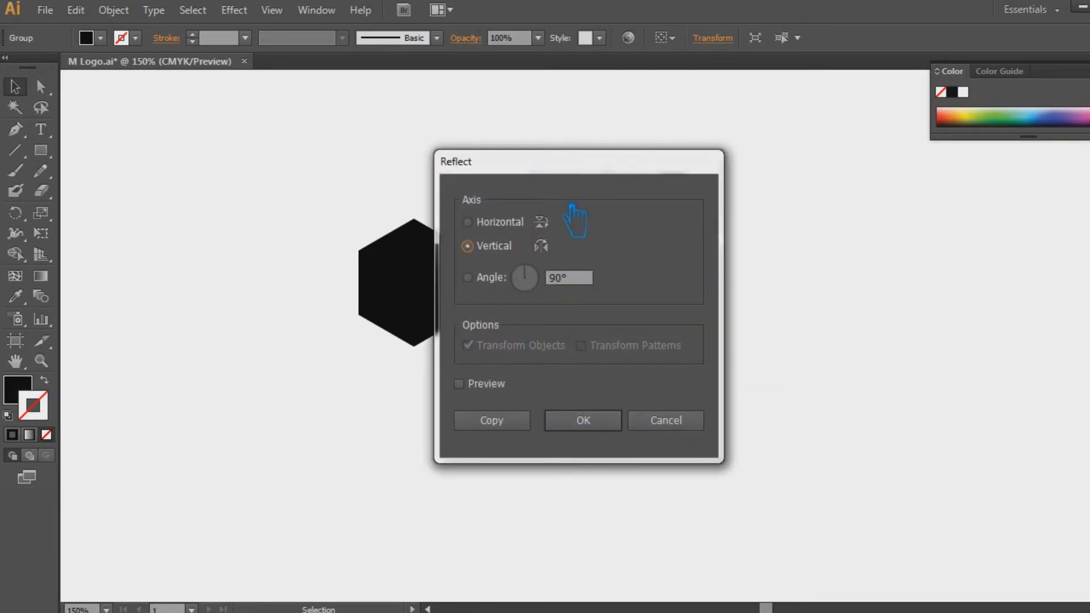
{"action": "left_click_drag", "start_coordinate": [572, 164], "coordinate": [335, 126]}
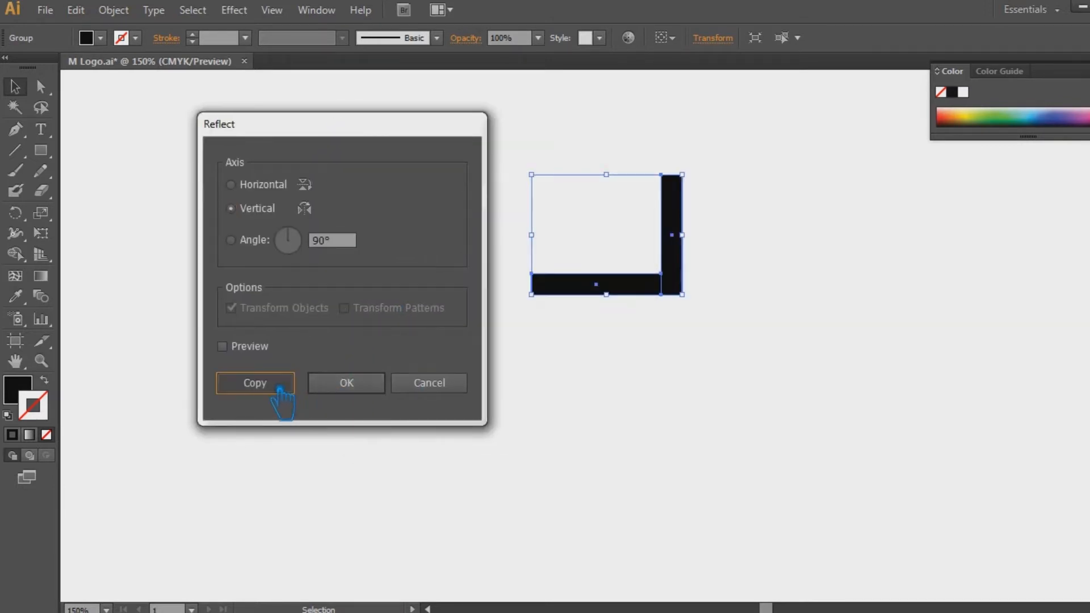
{"action": "left_click", "coordinate": [254, 383]}
{"action": "left_click", "coordinate": [514, 227]}
{"action": "left_click_drag", "start_coordinate": [541, 235], "coordinate": [788, 239]}
{"action": "left_click", "coordinate": [813, 344]}
{"action": "left_click_drag", "start_coordinate": [838, 370], "coordinate": [749, 390]}
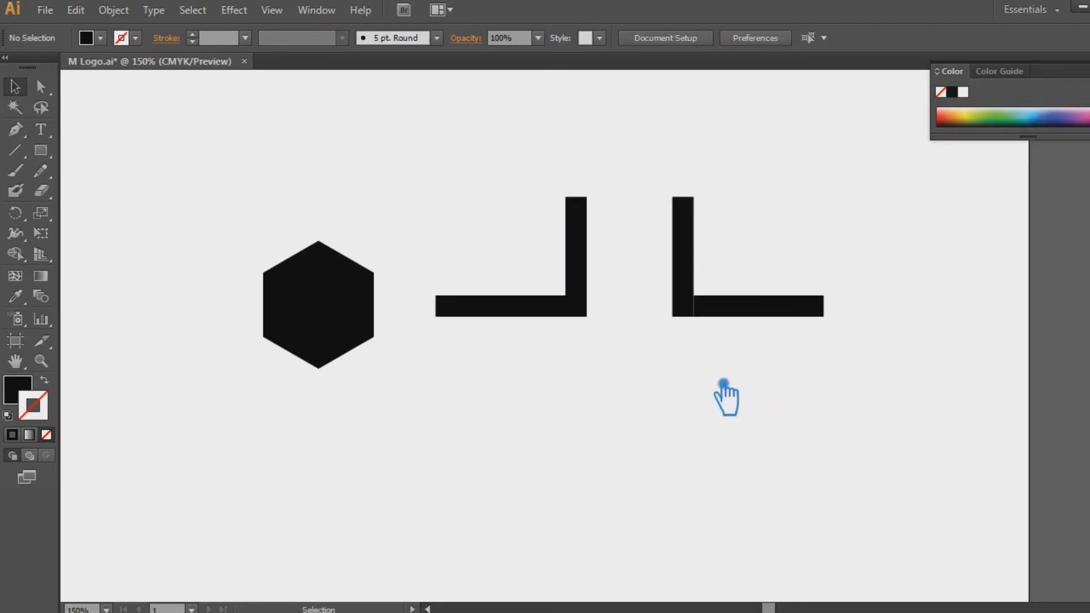
Group the two mirrored L shapes and place locked vertical and horizontal guides through their shared centre, with rulers shown
{"action": "left_click_drag", "start_coordinate": [806, 371], "coordinate": [486, 190]}
{"action": "key", "text": "ctrl+g"}
{"action": "key", "text": "ctrl+r"}
{"action": "left_click_drag", "start_coordinate": [75, 445], "coordinate": [645, 219]}
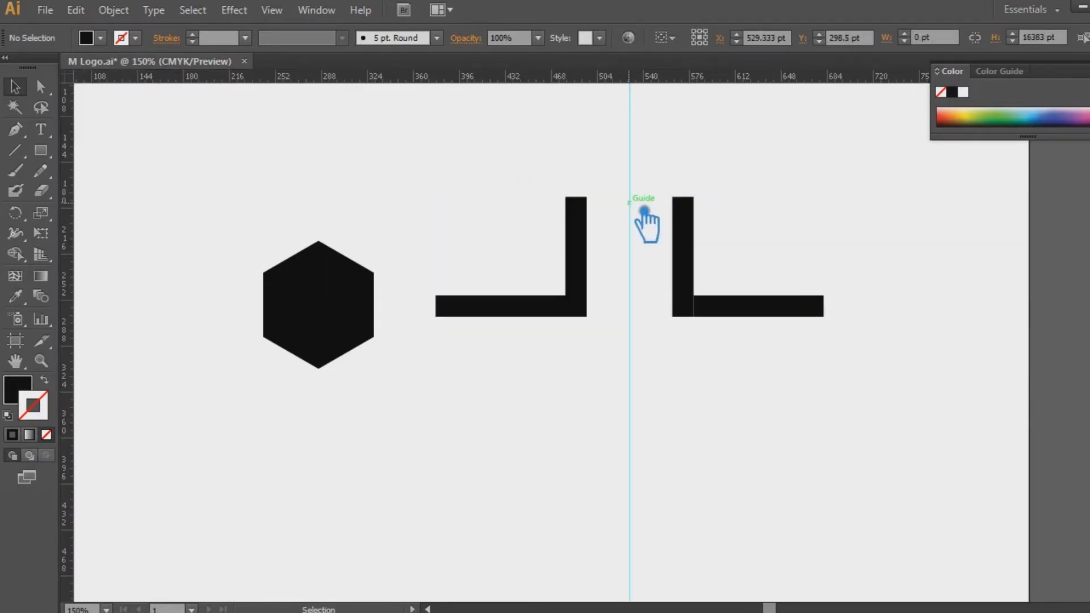
{"action": "right_click", "coordinate": [630, 227]}
{"action": "left_click", "coordinate": [689, 326]}
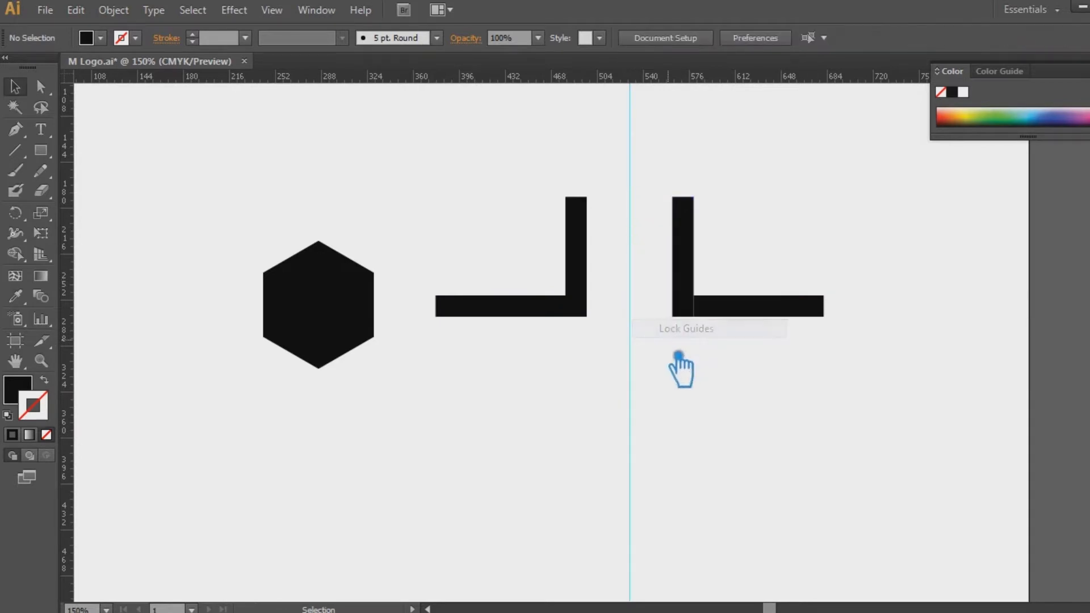
{"action": "left_click_drag", "start_coordinate": [751, 405], "coordinate": [456, 265]}
{"action": "left_click", "coordinate": [694, 394]}
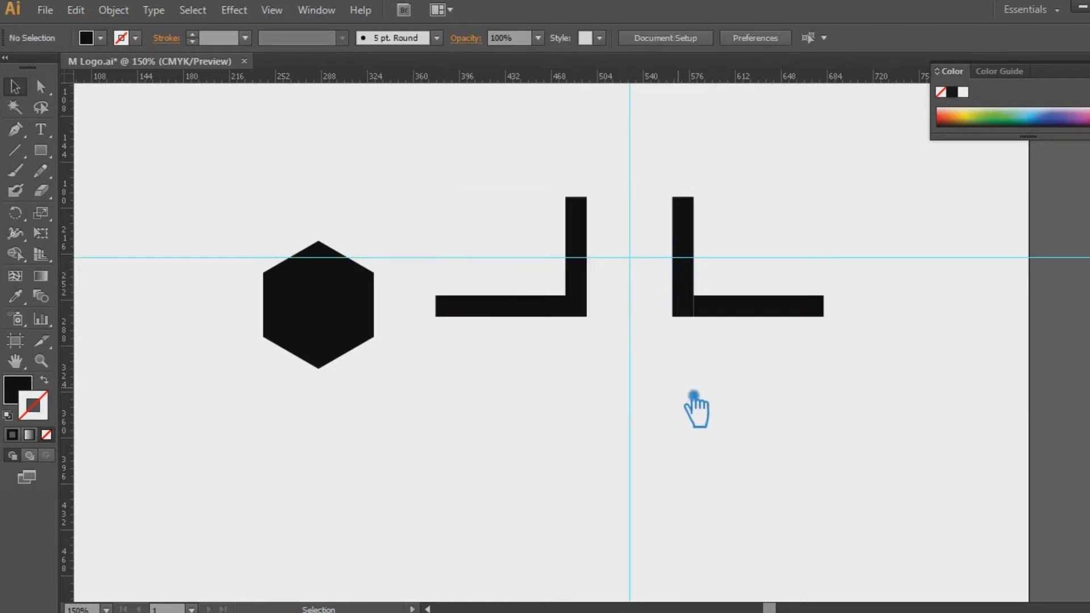
Ungroup the shapes and rotate a copy of the left upright bar about its top-right corner, slanting it down across the vertical guide
{"action": "left_click", "coordinate": [575, 227]}
{"action": "right_click", "coordinate": [573, 220]}
{"action": "left_click", "coordinate": [640, 316]}
{"action": "left_click", "coordinate": [595, 271]}
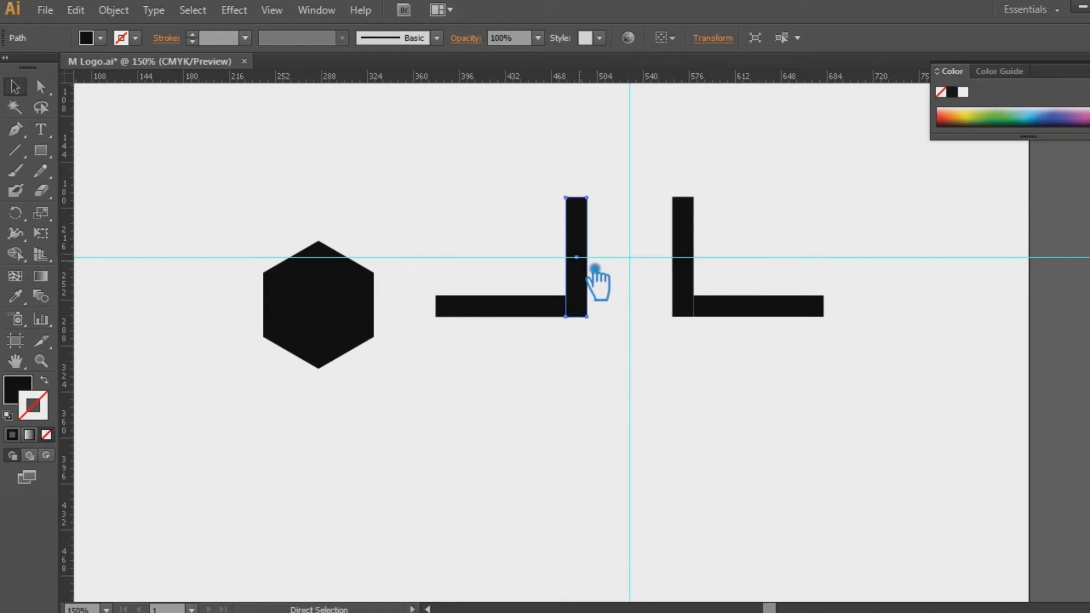
{"action": "key", "text": "r"}
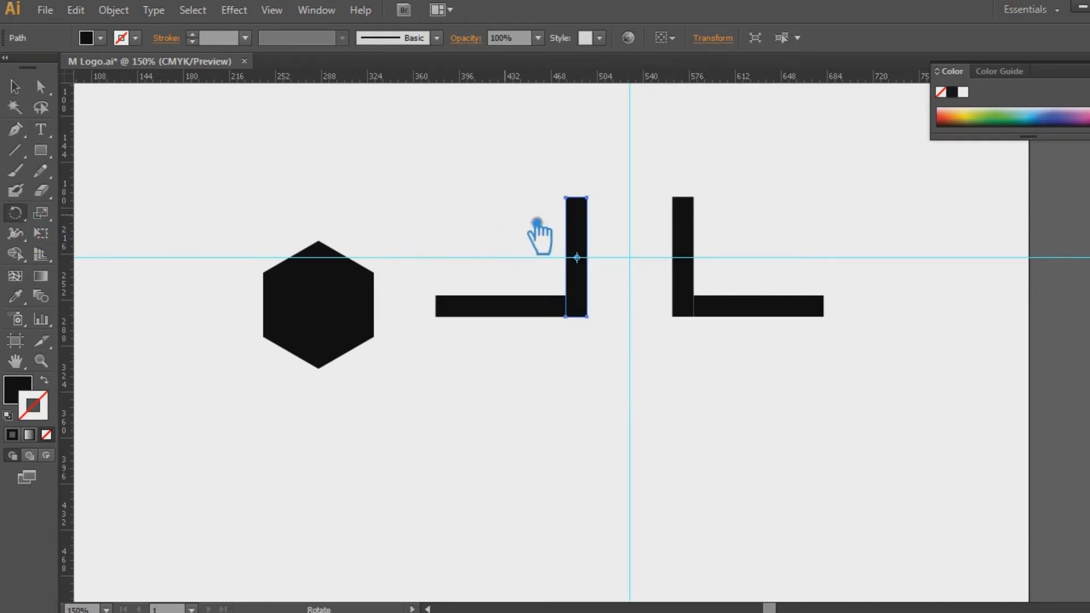
{"action": "left_click", "coordinate": [602, 205]}
{"action": "left_click_drag", "start_coordinate": [599, 296], "coordinate": [662, 316]}
Create a copy of the diagonal bar reflected across the vertical axis
{"action": "key", "text": "ctrl+="}
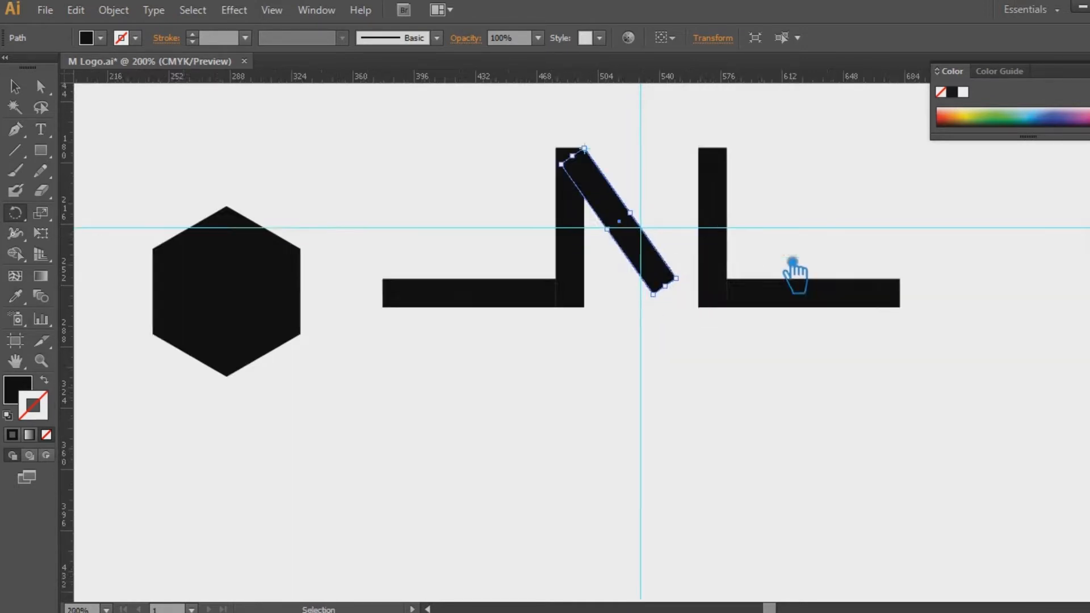
{"action": "key", "text": "ctrl+="}
{"action": "left_click_drag", "start_coordinate": [793, 268], "coordinate": [713, 382]}
{"action": "left_click", "coordinate": [591, 377]}
{"action": "left_click", "coordinate": [628, 382]}
{"action": "right_click", "coordinate": [626, 379]}
{"action": "mouse_move", "coordinate": [719, 322]}
{"action": "left_click", "coordinate": [877, 382]}
{"action": "left_click", "coordinate": [256, 382]}
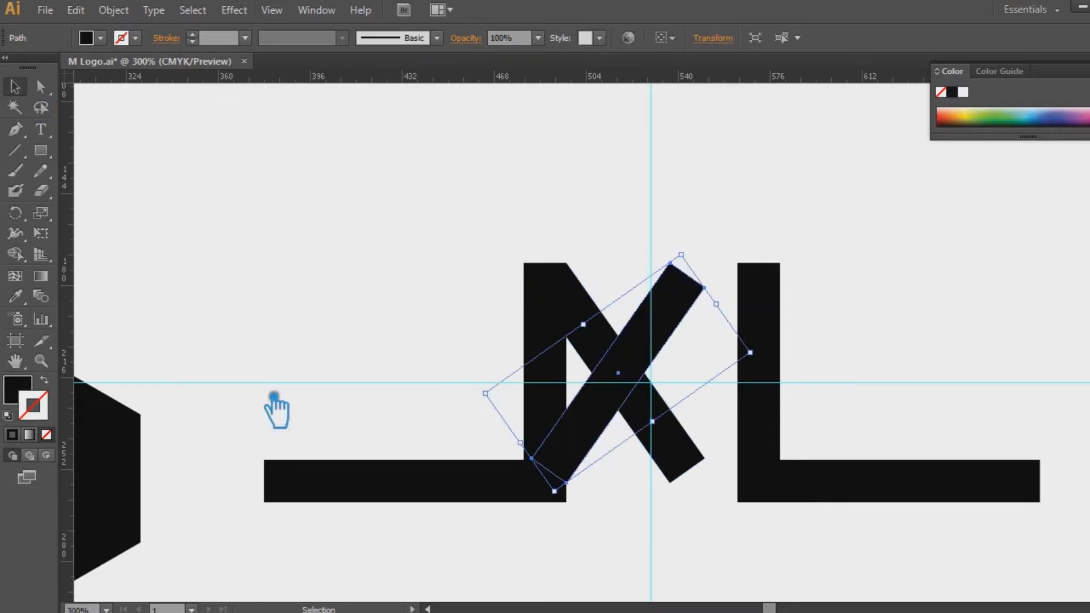
Move the mirrored diagonal over to the right upright's top corner so both diagonals cross at the vertical guide and form an M
{"action": "left_click", "coordinate": [842, 316]}
{"action": "left_click_drag", "start_coordinate": [678, 313], "coordinate": [725, 335]}
{"action": "left_click", "coordinate": [943, 298]}
{"action": "left_click", "coordinate": [933, 258]}
{"action": "key", "text": "ctrl+equal"}
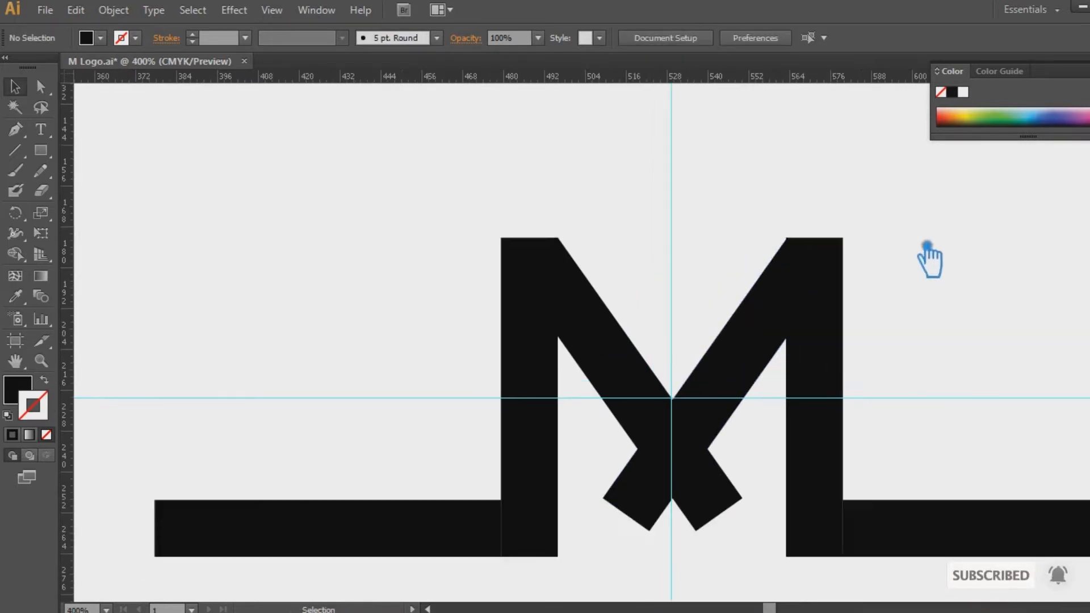
Select all the M's bars and split their overlaps into separate pieces with Pathfinder Divide
{"action": "left_click_drag", "start_coordinate": [920, 284], "coordinate": [810, 214]}
{"action": "key", "text": "ctrl+minus"}
{"action": "key", "text": "ctrl+minus"}
{"action": "key", "text": "ctrl+minus"}
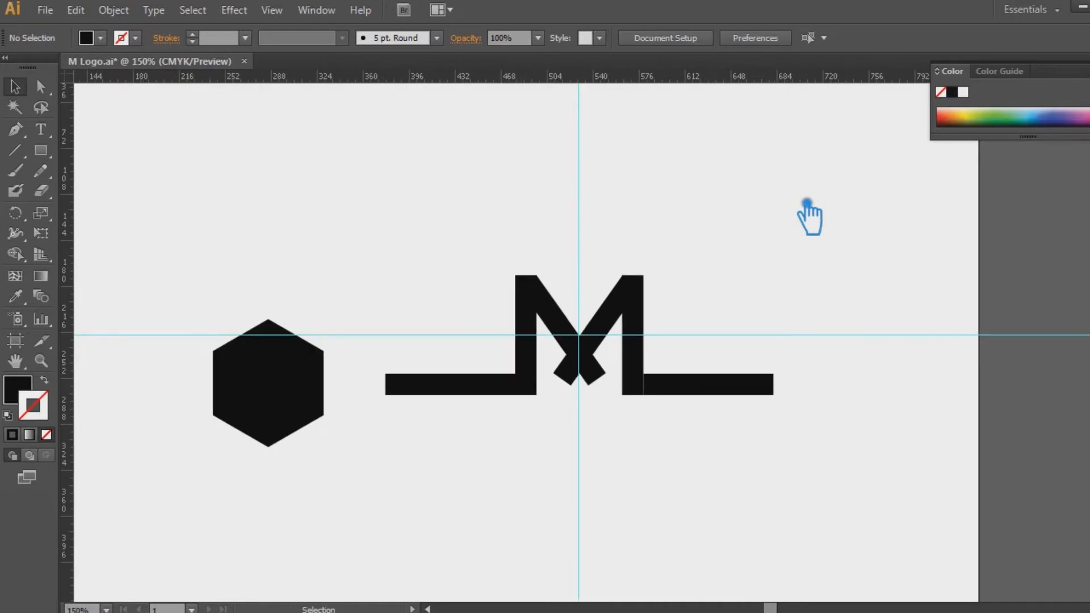
{"action": "left_click_drag", "start_coordinate": [783, 498], "coordinate": [382, 222]}
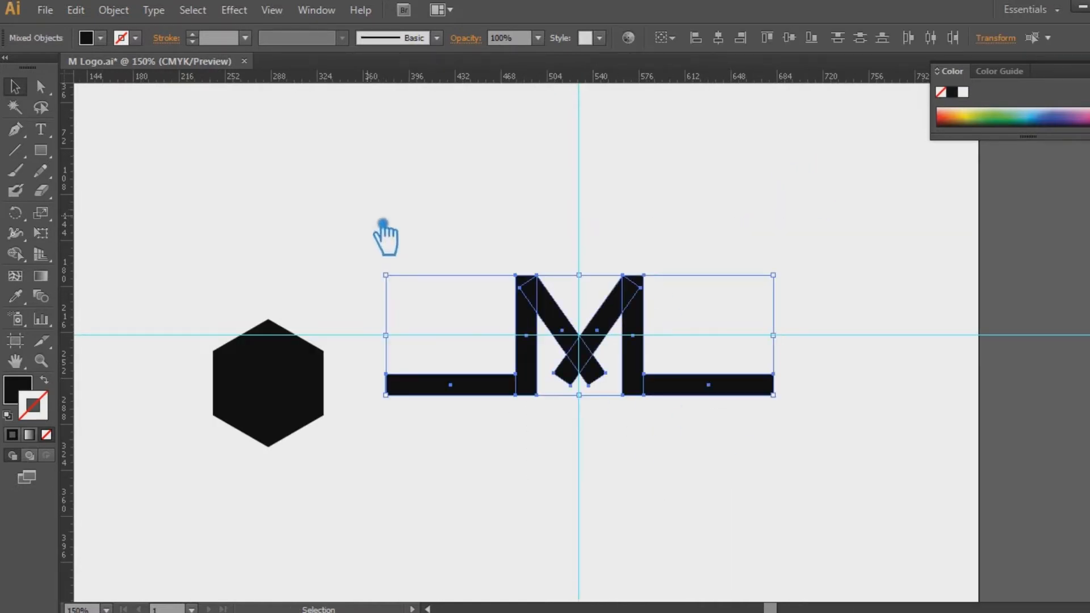
{"action": "key", "text": "ctrl+shift+F9"}
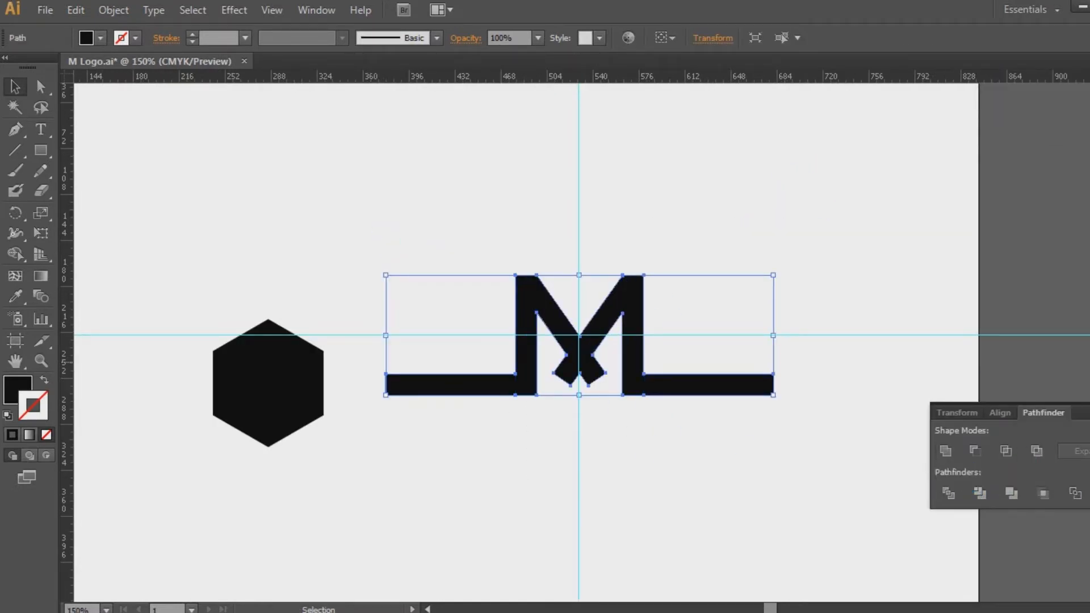
{"action": "left_click", "coordinate": [951, 493]}
Ungroup the divided pieces and delete the two stubs sticking out below the crossing of the diagonals
{"action": "left_click", "coordinate": [612, 340]}
{"action": "right_click", "coordinate": [596, 324]}
{"action": "left_click", "coordinate": [590, 407]}
{"action": "left_click", "coordinate": [595, 376]}
{"action": "key", "text": "Delete"}
{"action": "left_click", "coordinate": [563, 374]}
{"action": "key", "text": "Delete"}
Merge all remaining M pieces into a single shape with Pathfinder Unite
{"action": "left_click_drag", "start_coordinate": [769, 513], "coordinate": [398, 243]}
{"action": "key", "text": "ctrl+shift+F9"}
{"action": "left_click", "coordinate": [946, 451]}
{"action": "left_click", "coordinate": [780, 423]}
Enlarge the hexagon to roughly twice its size and centre it on the guide intersection over the M
{"action": "scroll", "coordinate": [780, 424], "scroll_direction": "left", "scroll_amount": 3}
{"action": "left_click", "coordinate": [409, 377]}
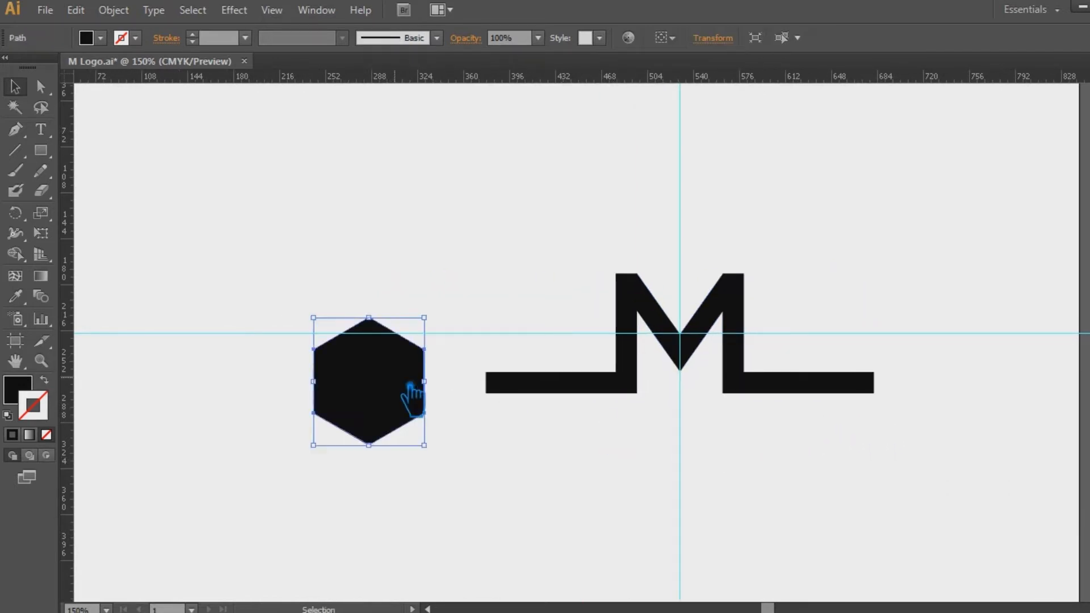
{"action": "left_click_drag", "start_coordinate": [440, 321], "coordinate": [482, 278]}
{"action": "left_click_drag", "start_coordinate": [372, 408], "coordinate": [681, 355]}
{"action": "left_click_drag", "start_coordinate": [772, 434], "coordinate": [803, 489]}
{"action": "left_click", "coordinate": [826, 467]}
Change the fill of the M shape to a medium grey so it stands out against the black hexagon
{"action": "left_click", "coordinate": [842, 389]}
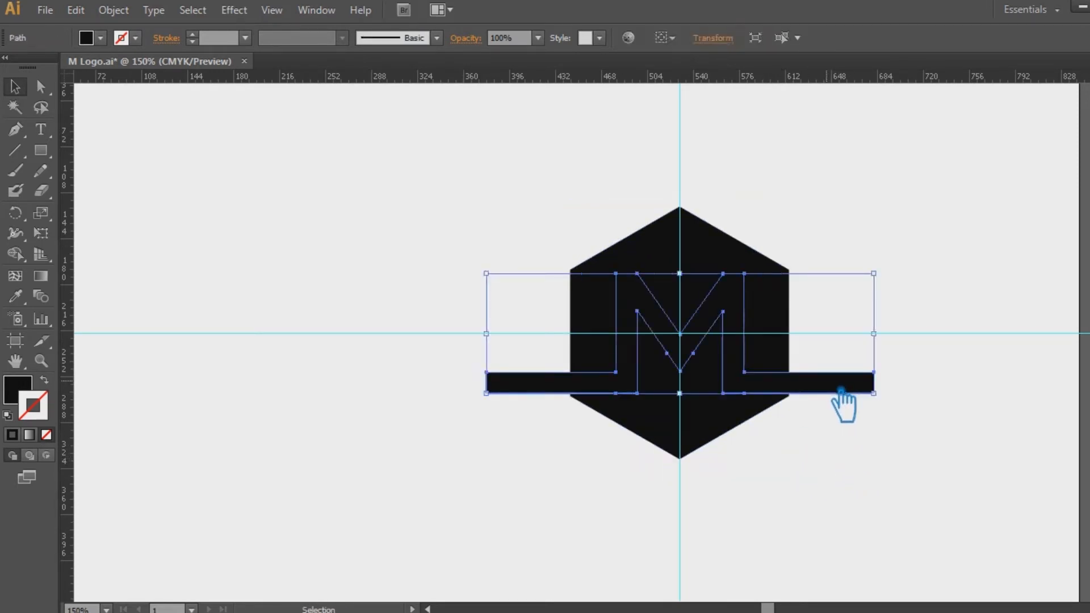
{"action": "double_click", "coordinate": [14, 390]}
{"action": "left_click", "coordinate": [377, 348]}
{"action": "key", "text": "Return"}
{"action": "left_click", "coordinate": [941, 453]}
{"action": "left_click_drag", "start_coordinate": [940, 453], "coordinate": [833, 441]}
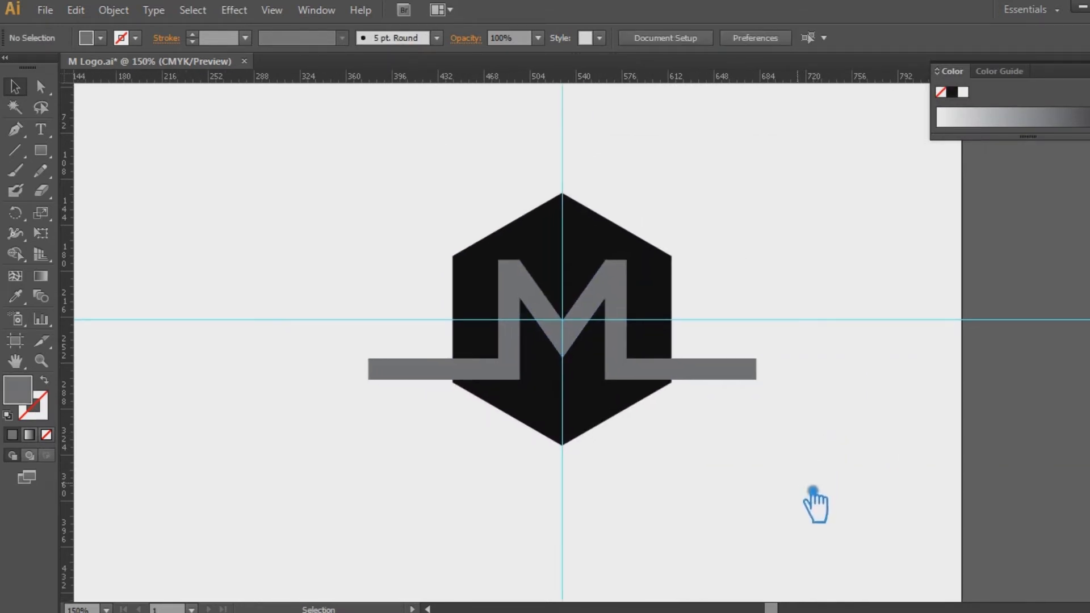
Bring the grey M's bottom edge down to the level of the hexagon's lower-left corner
{"action": "left_click", "coordinate": [658, 376]}
{"action": "key", "text": "a"}
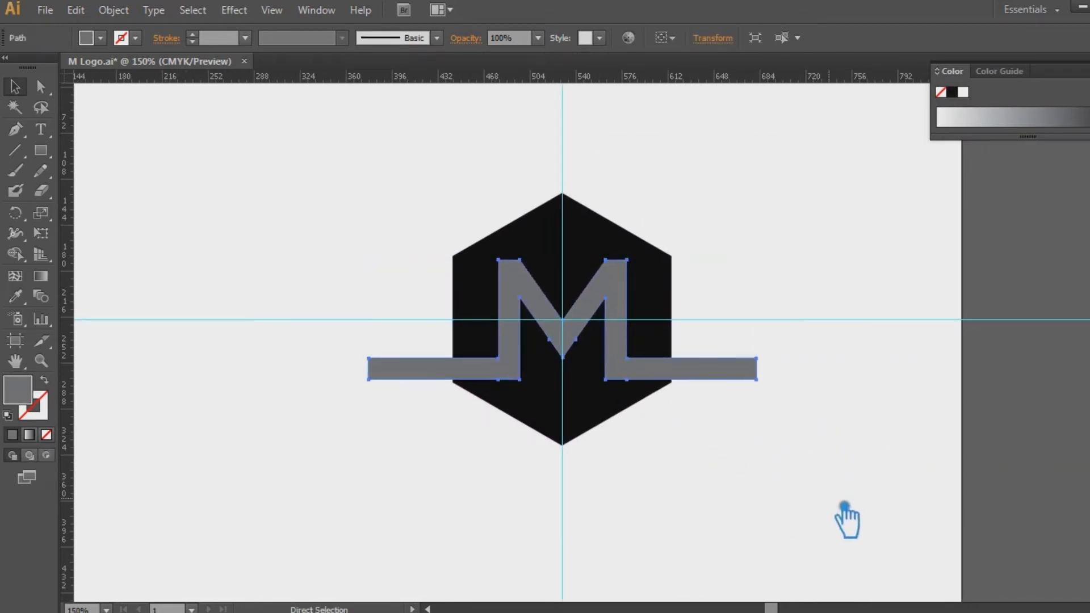
{"action": "key", "text": "ctrl+plus"}
{"action": "key", "text": "ctrl+plus"}
{"action": "left_click_drag", "start_coordinate": [748, 479], "coordinate": [771, 393]}
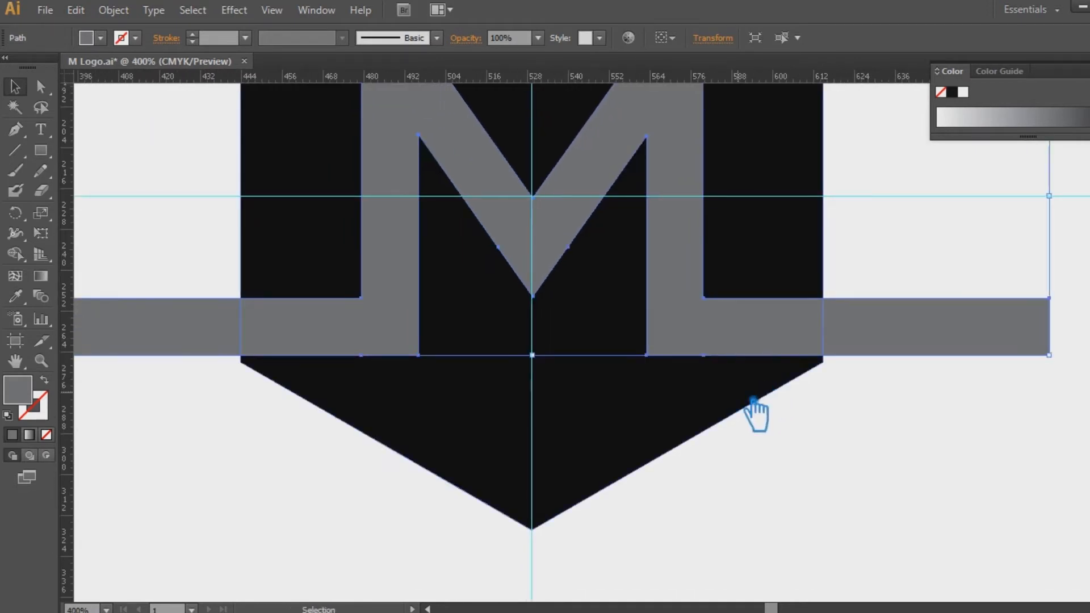
{"action": "left_click", "coordinate": [764, 517]}
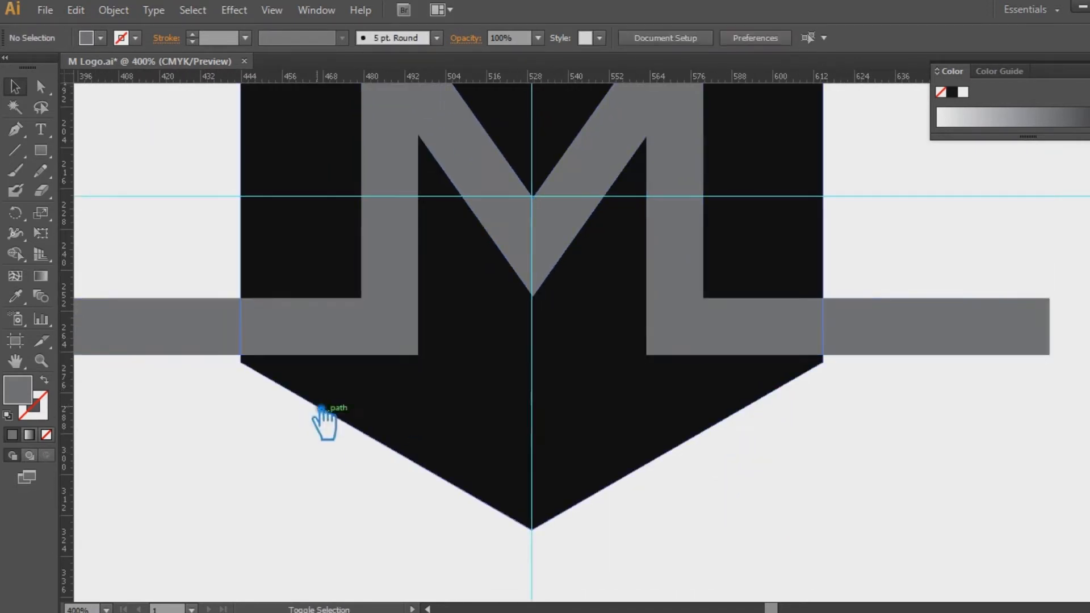
{"action": "left_click_drag", "start_coordinate": [234, 356], "coordinate": [233, 362]}
{"action": "left_click", "coordinate": [326, 439]}
{"action": "left_click_drag", "start_coordinate": [235, 452], "coordinate": [832, 377]}
{"action": "key", "text": "ctrl+plus"}
{"action": "key", "text": "ctrl+plus"}
{"action": "key", "text": "ctrl+plus"}
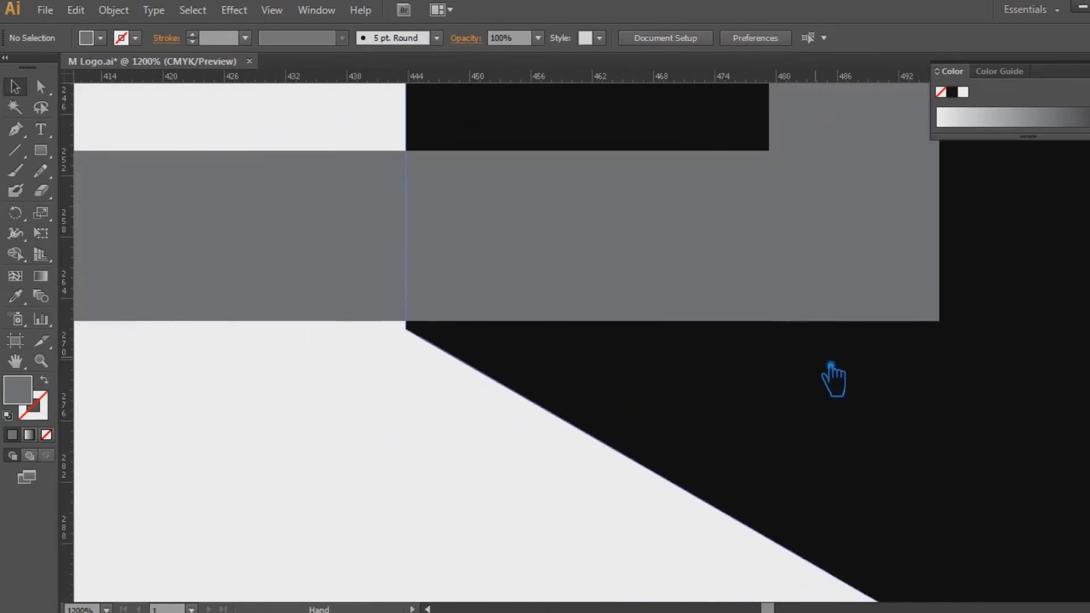
{"action": "key", "text": "ctrl+plus"}
{"action": "key", "text": "ctrl+plus"}
{"action": "key", "text": "ctrl+plus"}
{"action": "left_click_drag", "start_coordinate": [274, 443], "coordinate": [531, 435]}
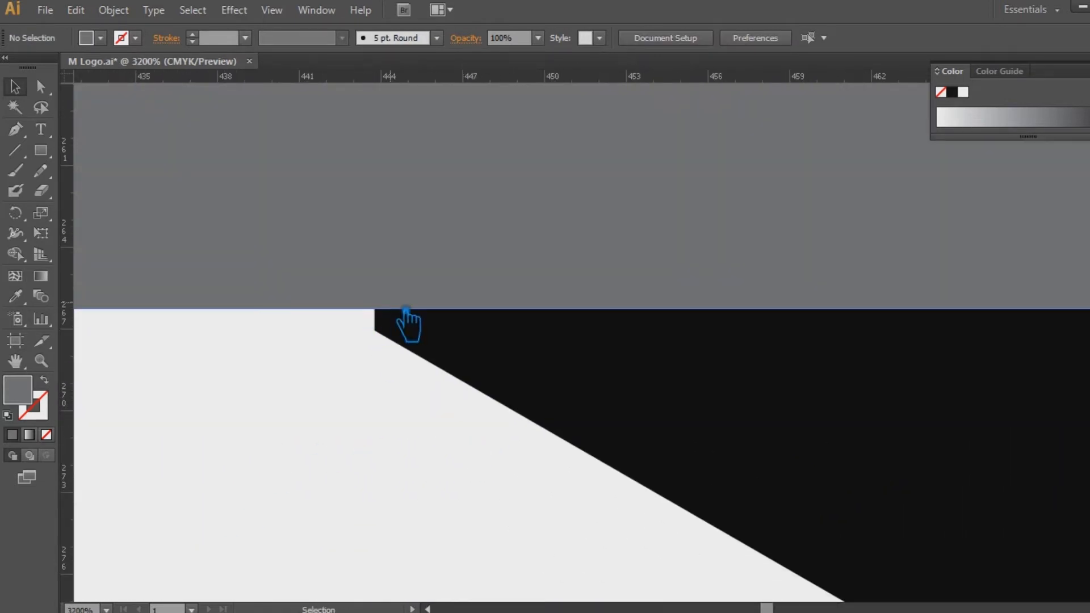
{"action": "left_click_drag", "start_coordinate": [388, 320], "coordinate": [394, 335]}
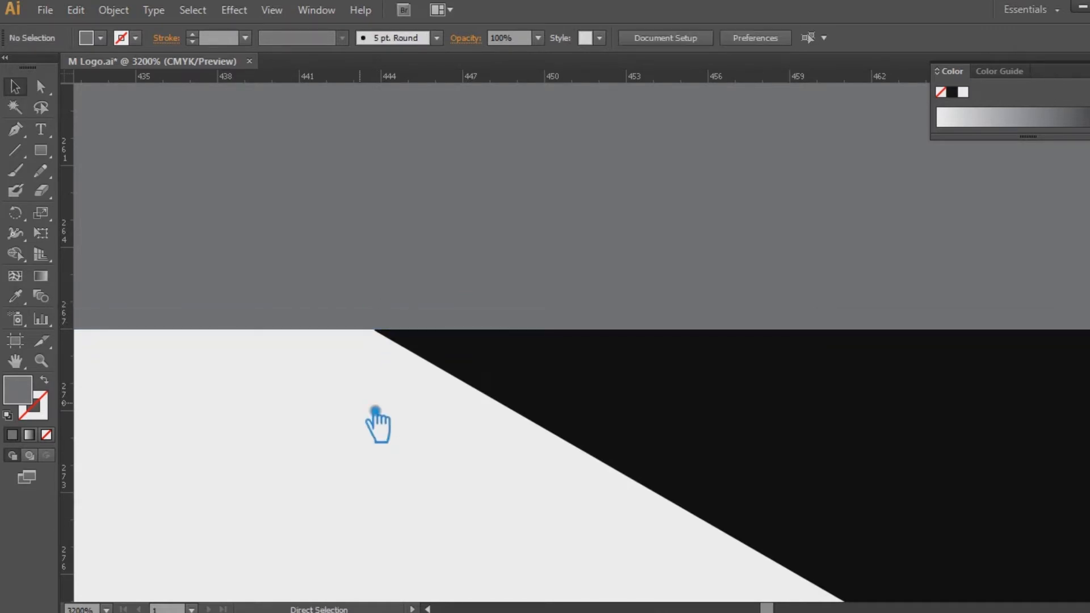
Refine the M's bottom edge at high magnification so it meets the hexagon's lower-left corner point exactly
{"action": "key", "text": "ctrl+plus"}
{"action": "left_click_drag", "start_coordinate": [363, 385], "coordinate": [647, 386]}
{"action": "mouse_move", "coordinate": [405, 288]}
{"action": "left_mouse_down"}
{"action": "mouse_move", "coordinate": [404, 279]}
{"action": "mouse_move", "coordinate": [405, 291]}
{"action": "left_mouse_up"}
{"action": "left_click", "coordinate": [378, 345]}
{"action": "left_click", "coordinate": [375, 390]}
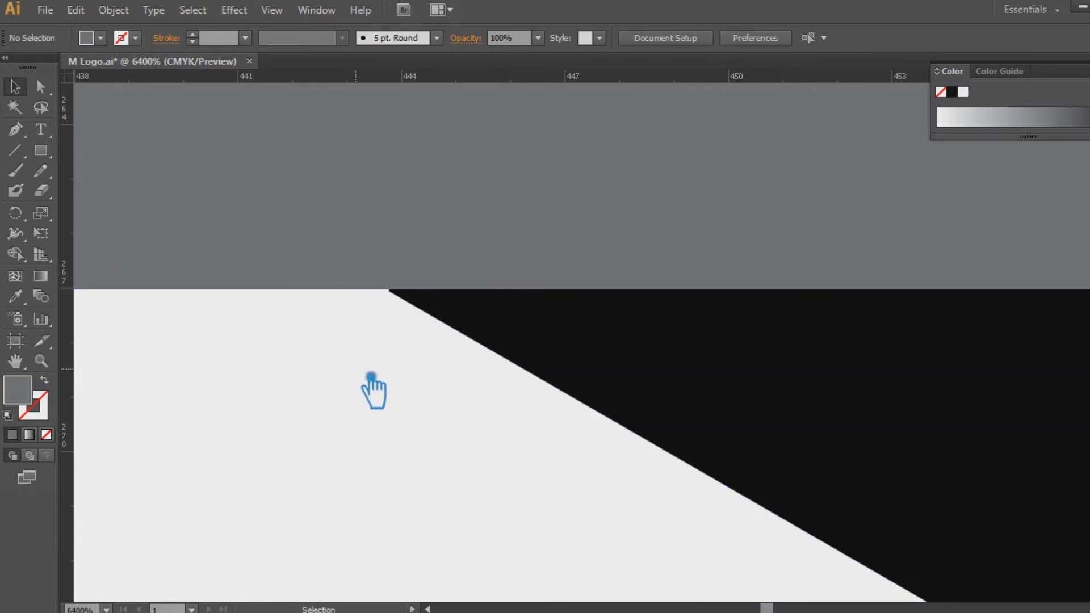
{"action": "left_click_drag", "start_coordinate": [462, 277], "coordinate": [462, 254]}
{"action": "left_click", "coordinate": [405, 297]}
{"action": "left_click_drag", "start_coordinate": [404, 275], "coordinate": [409, 298]}
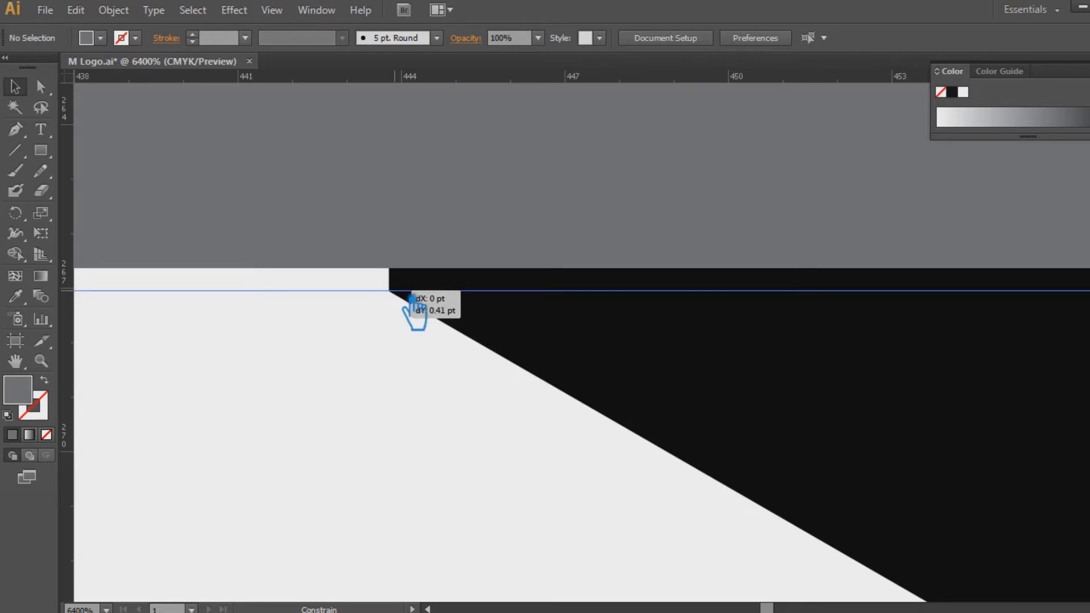
{"action": "left_click_drag", "start_coordinate": [411, 296], "coordinate": [410, 297]}
{"action": "key", "text": "ctrl+minus"}
{"action": "key", "text": "ctrl+minus"}
{"action": "key", "text": "ctrl+minus"}
{"action": "key", "text": "ctrl+minus"}
{"action": "key", "text": "ctrl+minus"}
{"action": "key", "text": "ctrl+minus"}
{"action": "key", "text": "ctrl+minus"}
{"action": "key", "text": "ctrl+minus"}
{"action": "key", "text": "ctrl+minus"}
{"action": "key", "text": "ctrl+minus"}
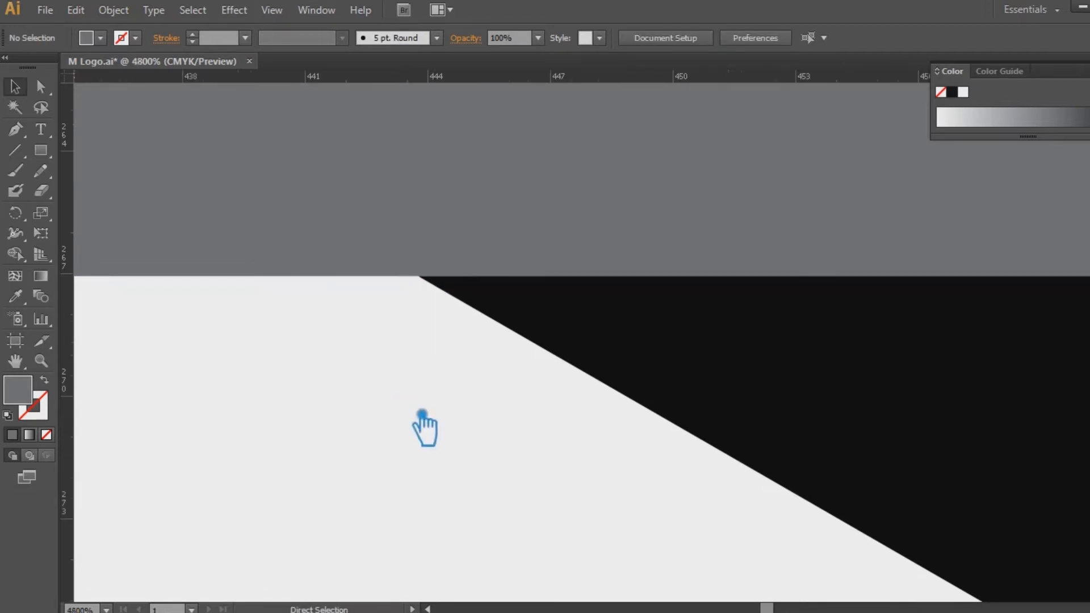
{"action": "left_click_drag", "start_coordinate": [453, 404], "coordinate": [354, 441]}
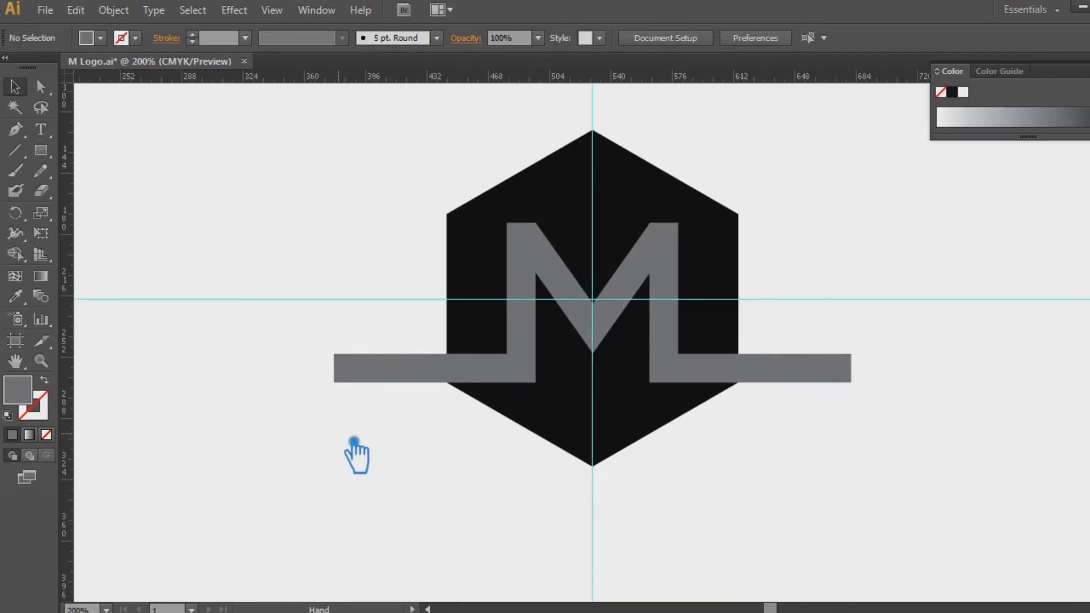
{"action": "left_click_drag", "start_coordinate": [851, 539], "coordinate": [425, 163]}
{"action": "left_click", "coordinate": [845, 462]}
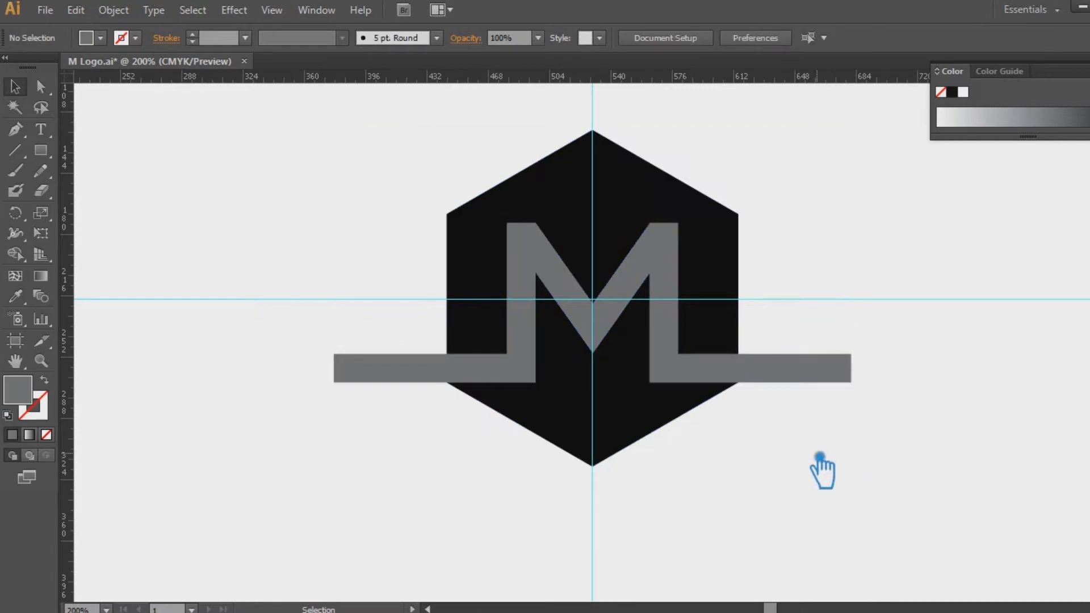
{"action": "key", "text": "minus"}
{"action": "left_click", "coordinate": [606, 322]}
{"action": "left_click", "coordinate": [748, 334]}
{"action": "key", "text": "a"}
{"action": "left_click", "coordinate": [659, 330]}
{"action": "key", "text": "p"}
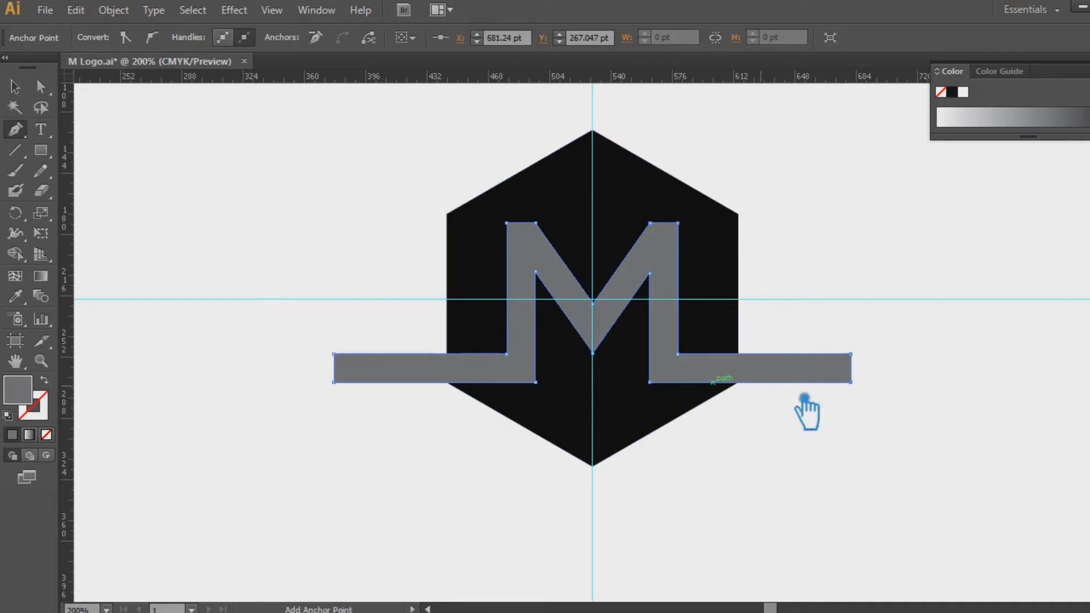
Split the hexagon and the grey M along their overlaps with the Pathfinder Divide operation and ungroup the pieces
{"action": "left_click", "coordinate": [15, 86]}
{"action": "left_click_drag", "start_coordinate": [797, 485], "coordinate": [352, 180]}
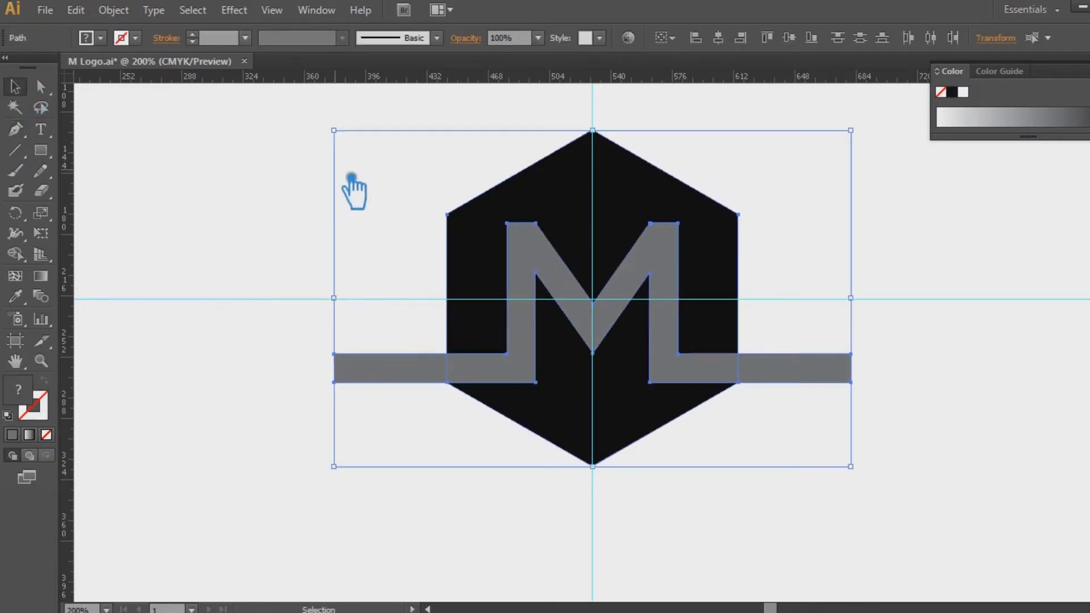
{"action": "key", "text": "ctrl+shift+F9"}
{"action": "left_click", "coordinate": [952, 491]}
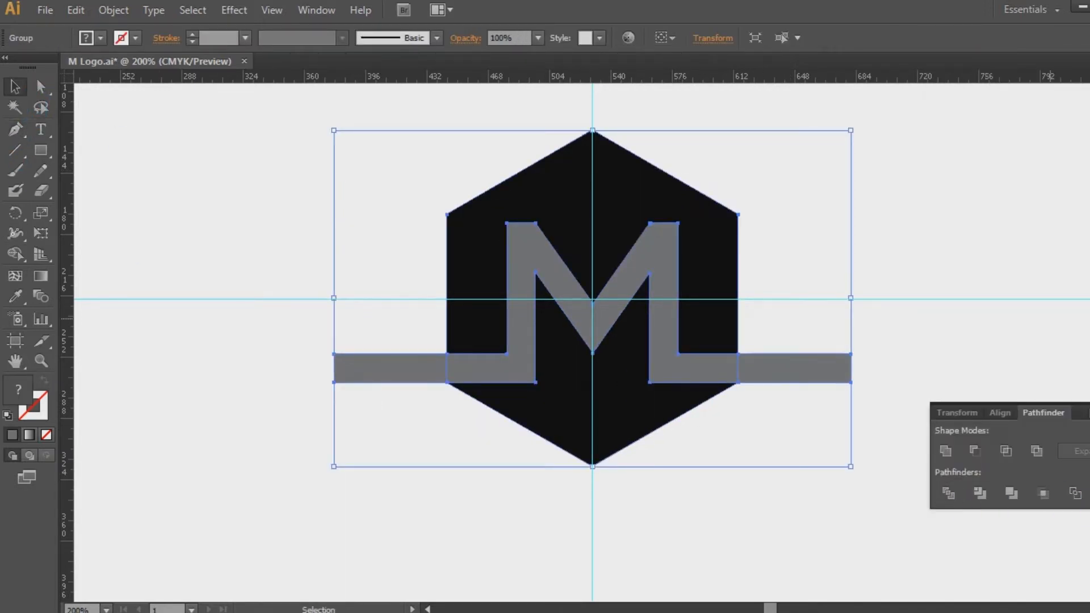
{"action": "left_click", "coordinate": [1022, 335]}
{"action": "right_click", "coordinate": [665, 272]}
{"action": "left_click", "coordinate": [717, 371]}
{"action": "left_click", "coordinate": [791, 410]}
Delete the grey M and its protruding bar pieces, leaving only the black hexagon parts around it
{"action": "left_click", "coordinate": [793, 375]}
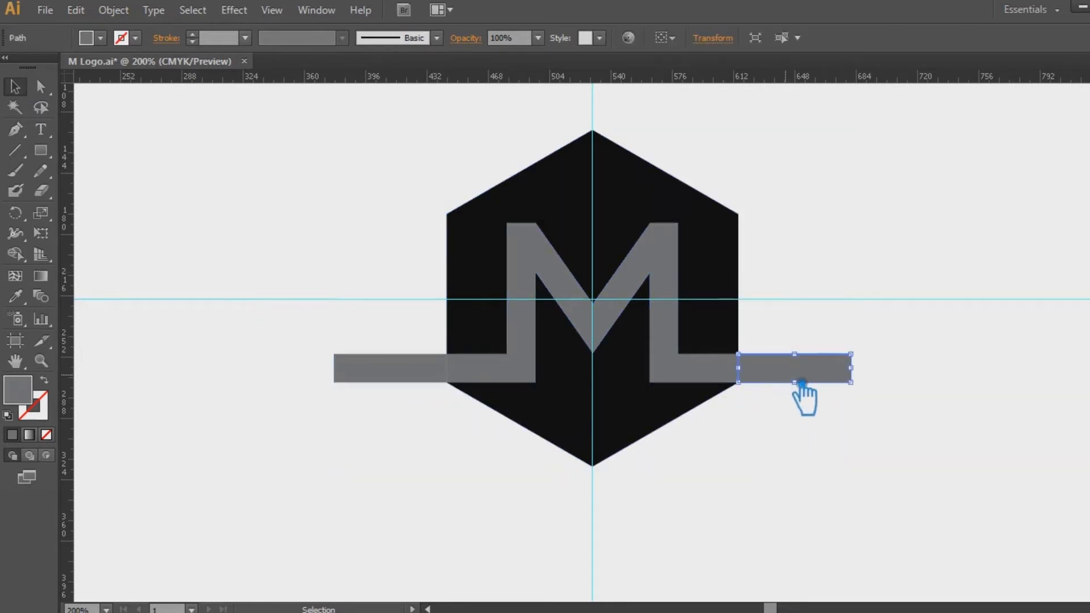
{"action": "key", "text": "Delete"}
{"action": "left_click", "coordinate": [688, 371]}
{"action": "key", "text": "Delete"}
{"action": "left_click", "coordinate": [469, 380]}
{"action": "key", "text": "Delete"}
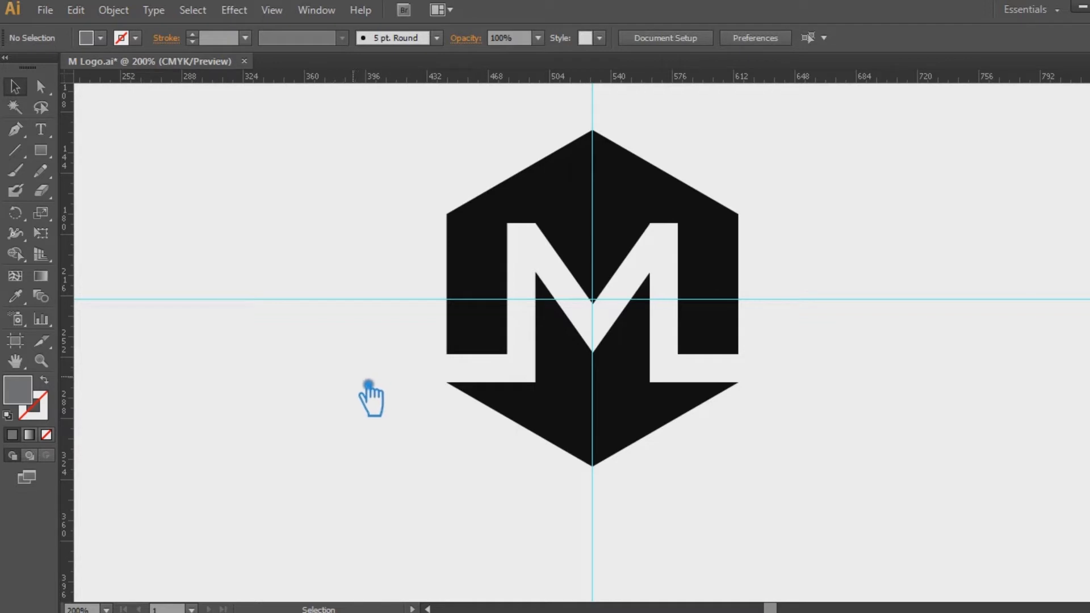
Place a horizontal guide at about 243 pt, slightly above the lower edge of the upper black shape's legs
{"action": "left_click", "coordinate": [472, 349]}
{"action": "left_click", "coordinate": [486, 137]}
{"action": "left_click_drag", "start_coordinate": [454, 79], "coordinate": [495, 351]}
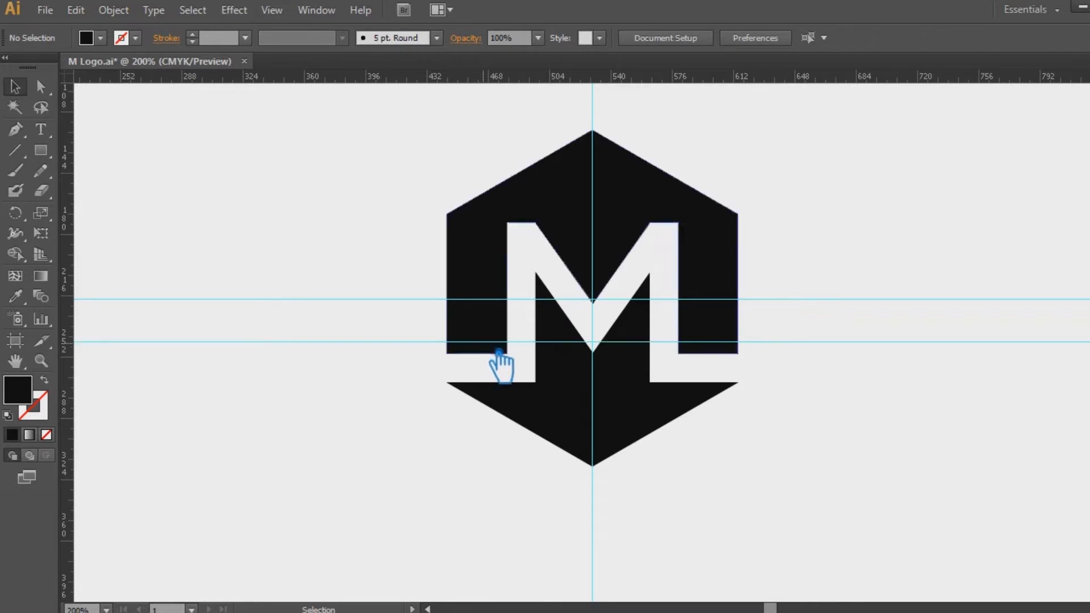
{"action": "left_click", "coordinate": [489, 303]}
{"action": "key", "text": "p"}
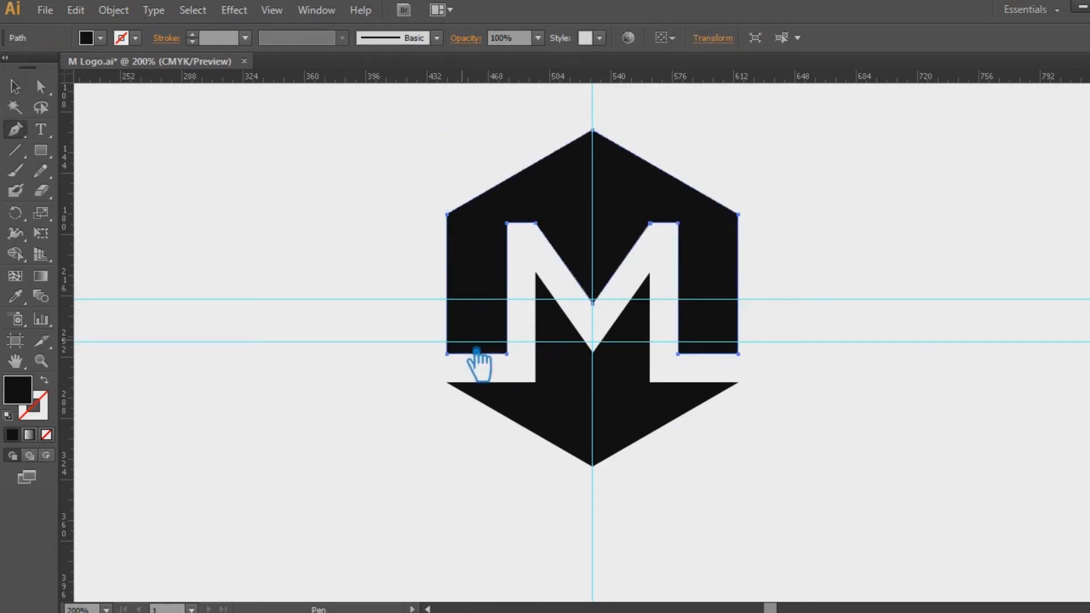
{"action": "left_click", "coordinate": [448, 342]}
{"action": "left_click", "coordinate": [738, 342]}
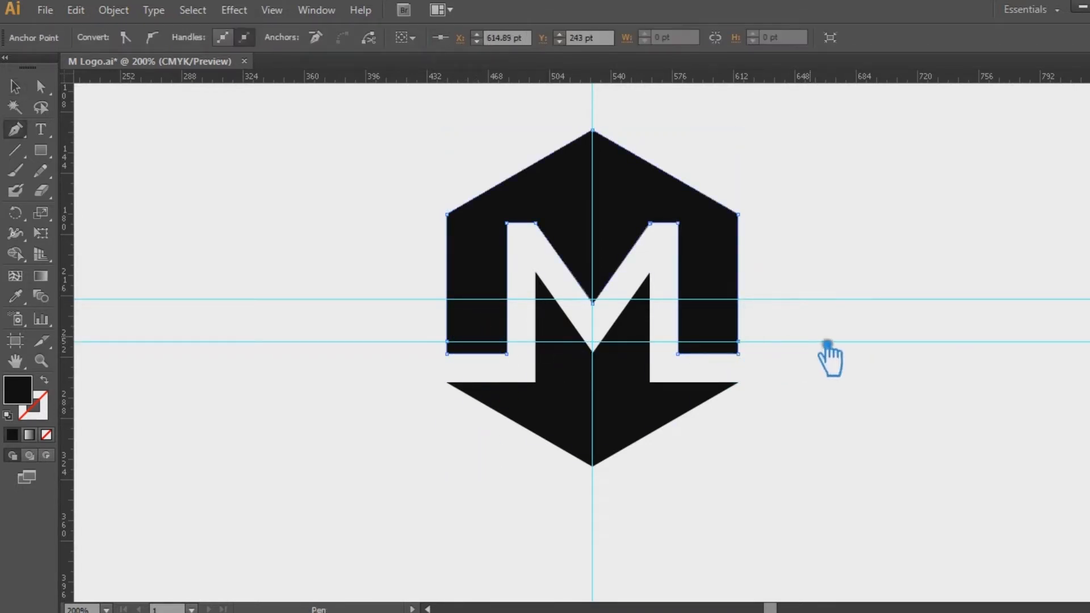
{"action": "key", "text": "a"}
{"action": "left_click", "coordinate": [461, 392]}
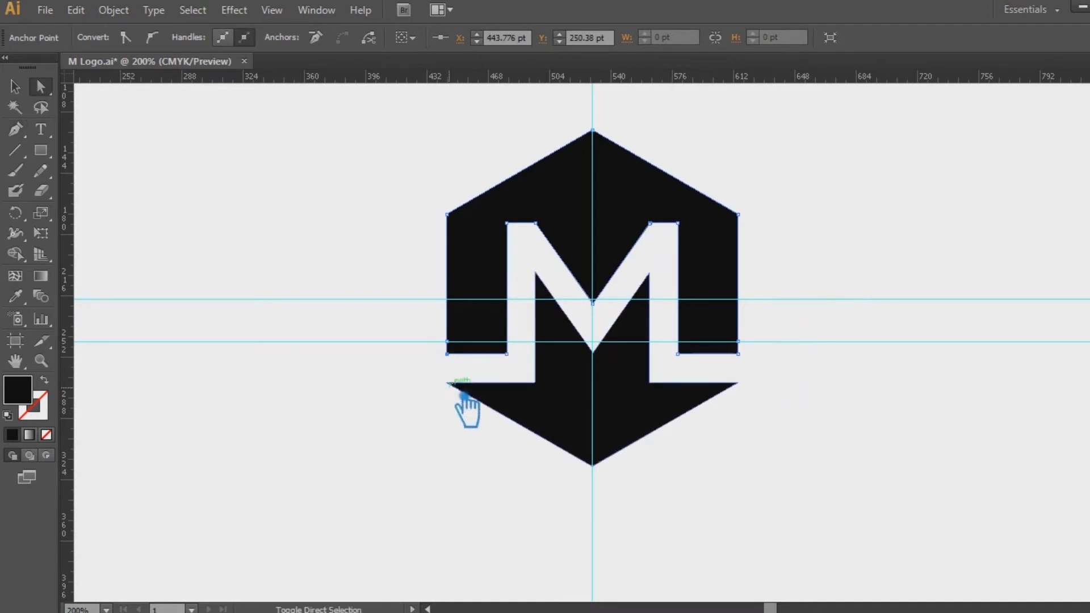
{"action": "key", "text": "ctrl+z"}
{"action": "key", "text": "ctrl+z"}
{"action": "key", "text": "p"}
{"action": "left_click", "coordinate": [409, 383]}
{"action": "key", "text": "a"}
{"action": "key", "text": "ctrl+z"}
{"action": "key", "text": "ctrl+z"}
{"action": "key", "text": "ctrl+z"}
{"action": "key", "text": "ctrl+z"}
{"action": "key", "text": "ctrl+z"}
{"action": "key", "text": "ctrl+z"}
{"action": "key", "text": "ctrl+z"}
{"action": "key", "text": "ctrl+z"}
{"action": "key", "text": "ctrl+z"}
{"action": "key", "text": "ctrl+z"}
{"action": "key", "text": "ctrl+z"}
{"action": "key", "text": "ctrl+z"}
{"action": "key", "text": "ctrl+z"}
{"action": "key", "text": "ctrl+z"}
{"action": "key", "text": "ctrl+z"}
{"action": "key", "text": "ctrl+z"}
{"action": "key", "text": "ctrl+z"}
{"action": "key", "text": "ctrl+z"}
{"action": "key", "text": "ctrl+z"}
{"action": "key", "text": "ctrl+z"}
{"action": "key", "text": "ctrl+z"}
{"action": "key", "text": "ctrl+z"}
{"action": "key", "text": "ctrl+z"}
{"action": "key", "text": "a"}
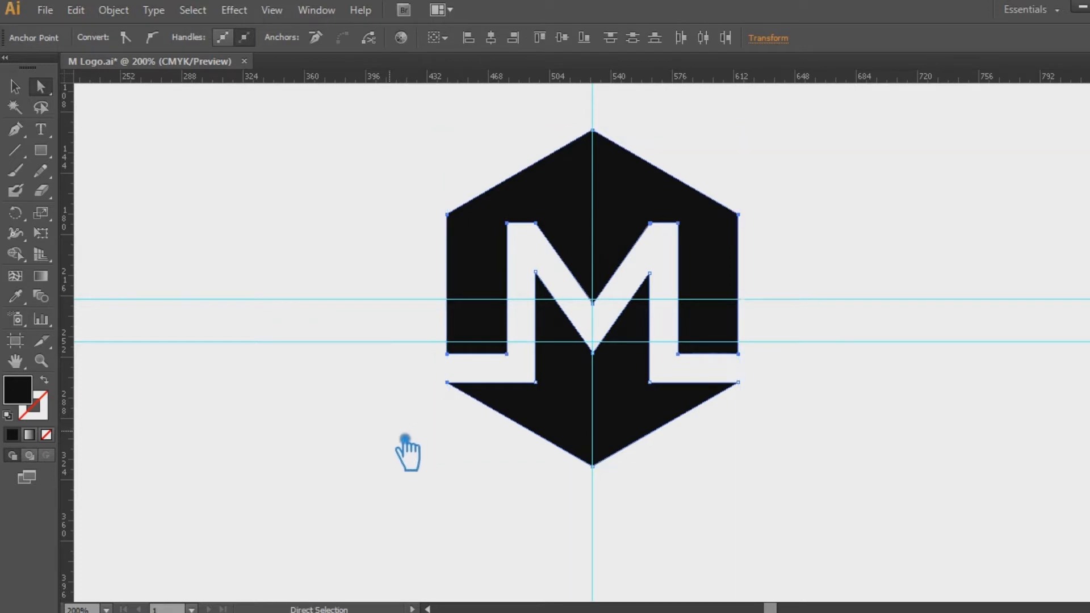
Add an anchor point on the upper shape's left outer edge where the lower horizontal guide crosses it
{"action": "left_click", "coordinate": [447, 382]}
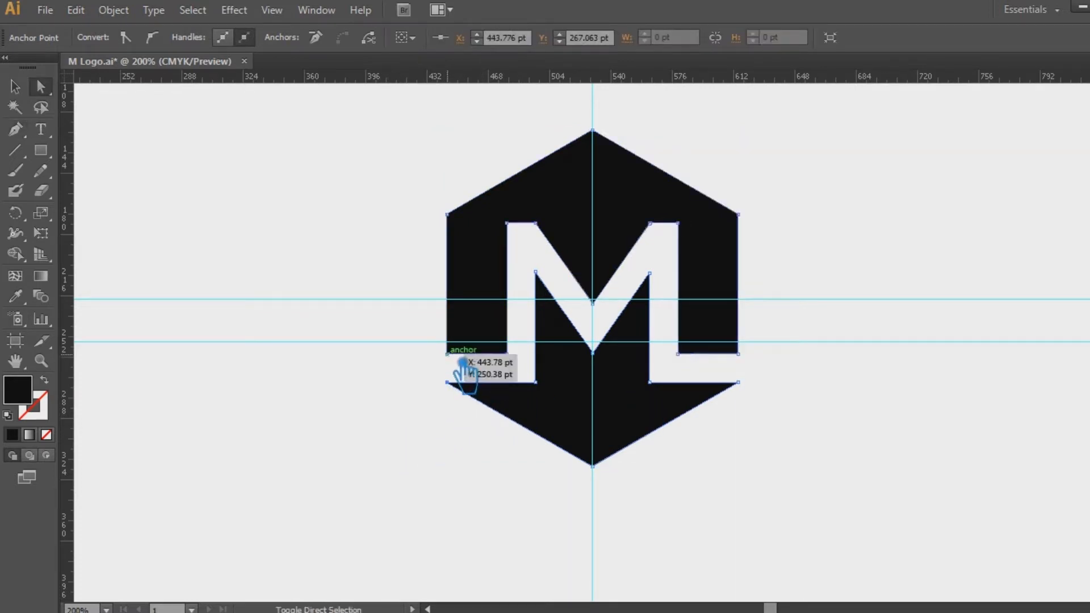
{"action": "left_click", "coordinate": [468, 399]}
{"action": "left_click", "coordinate": [483, 333]}
{"action": "key", "text": "p"}
{"action": "left_click", "coordinate": [446, 341]}
{"action": "key", "text": "a"}
Move the facing left corner points of the upper and lower shapes together about 20 pt outward to form a pointed tip
{"action": "left_click", "coordinate": [447, 354]}
{"action": "left_click", "coordinate": [447, 382], "text": "shift"}
{"action": "key", "text": "Left"}
{"action": "key", "text": "Left"}
{"action": "key", "text": "Left"}
{"action": "key", "text": "Left"}
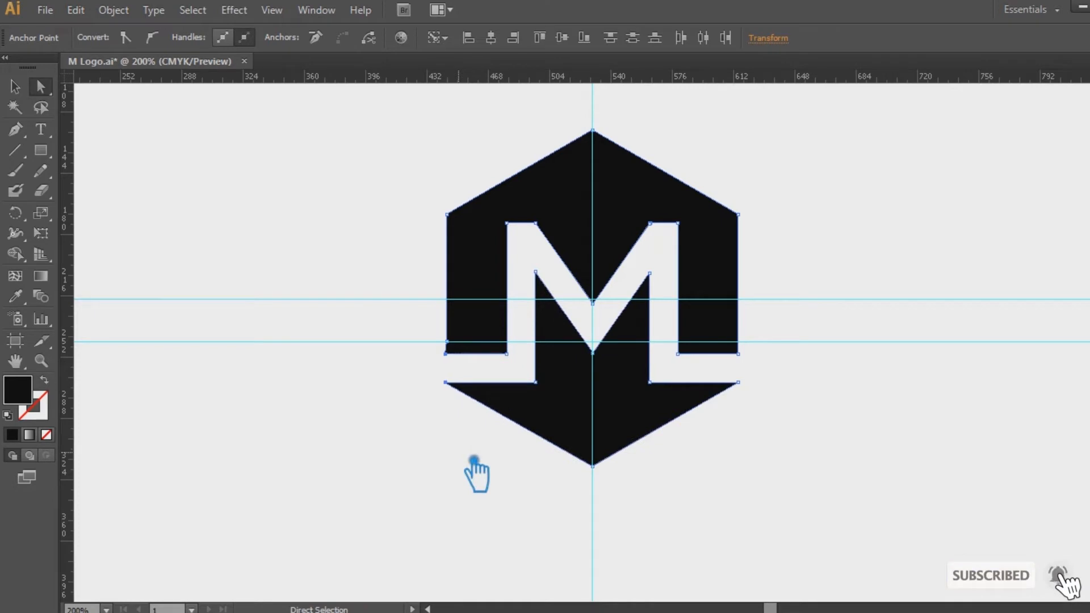
{"action": "key", "text": "Left"}
{"action": "key", "text": "Left"}
{"action": "key", "text": "Left"}
{"action": "key", "text": "Left"}
{"action": "key", "text": "Left"}
{"action": "key", "text": "Left"}
{"action": "key", "text": "Left"}
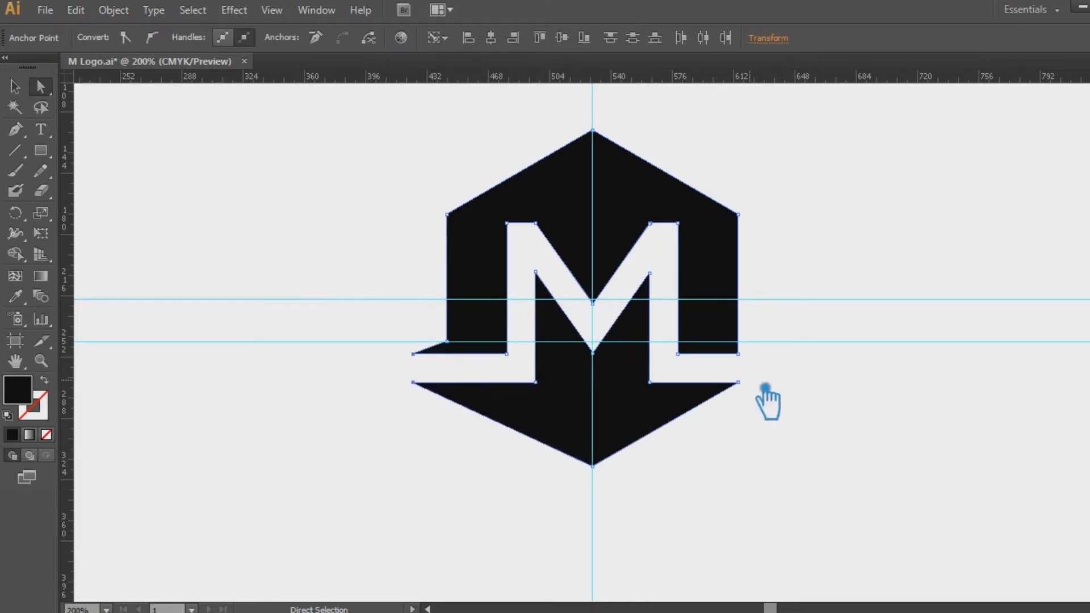
Add an anchor point on the upper shape's right outer edge where the lower horizontal guide crosses it
{"action": "left_click", "coordinate": [716, 400]}
{"action": "key", "text": "p"}
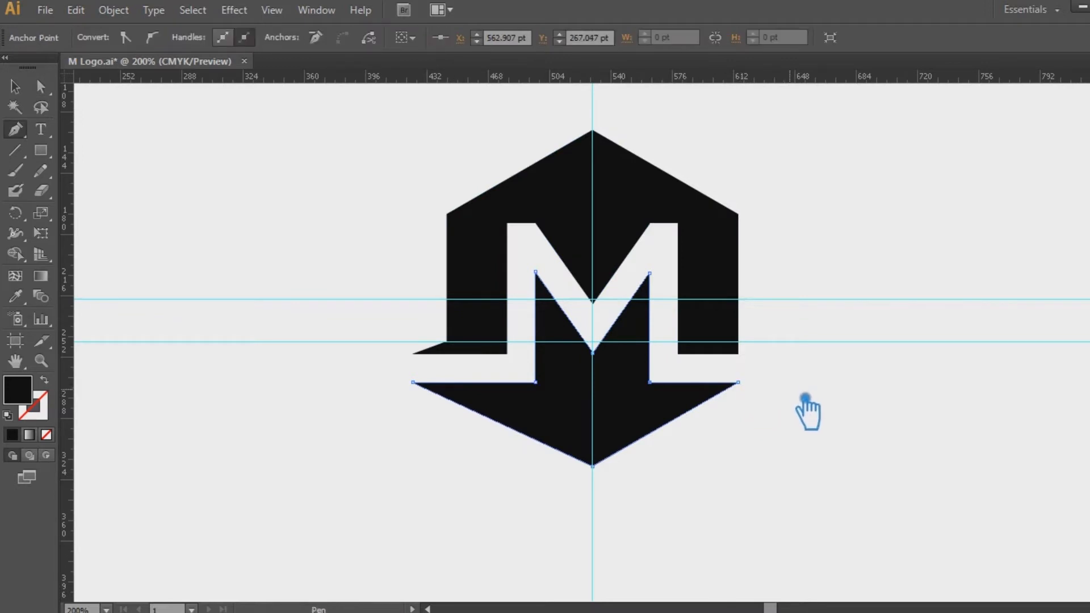
{"action": "key", "text": "v"}
{"action": "key", "text": "a"}
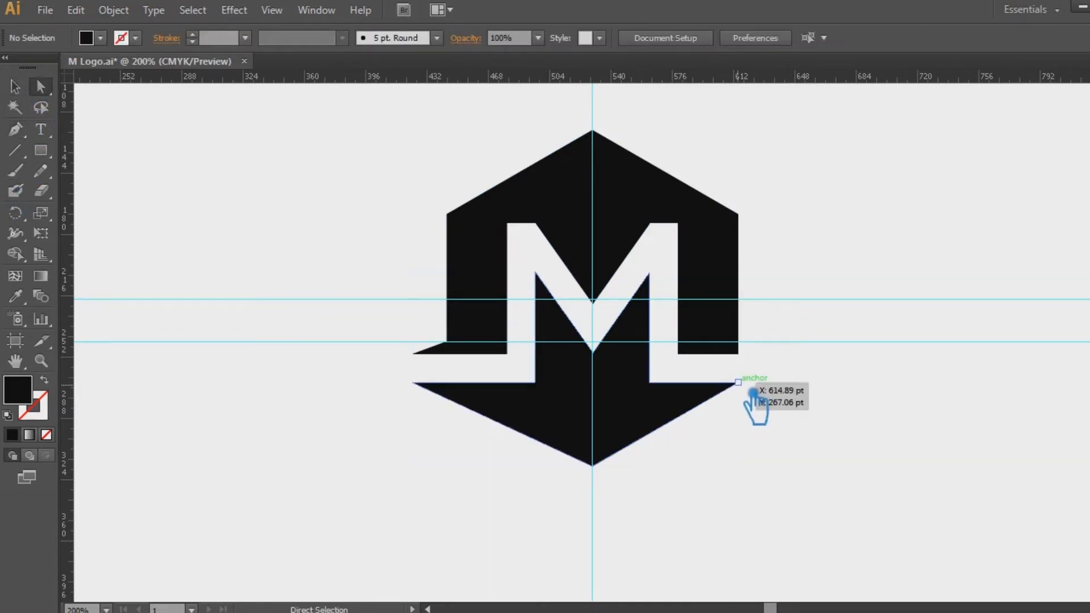
{"action": "left_click", "coordinate": [738, 353]}
{"action": "left_click", "coordinate": [737, 335]}
{"action": "key", "text": "p"}
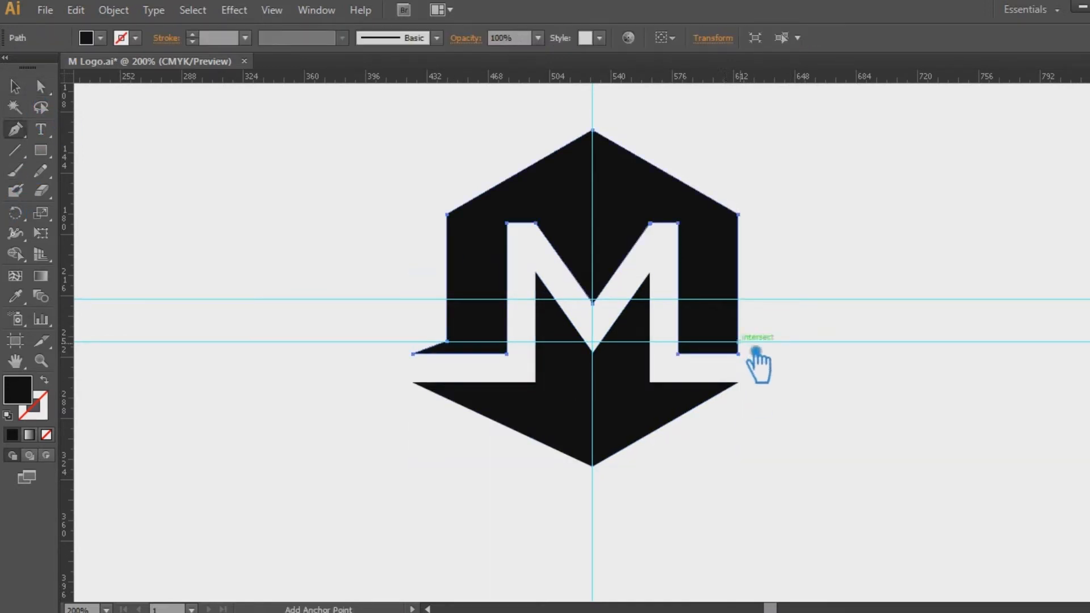
{"action": "left_click", "coordinate": [738, 342]}
Move the facing right corner points of the upper and lower shapes together about 20 pt outward, mirroring the left tip
{"action": "key", "text": "a"}
{"action": "left_click", "coordinate": [738, 382]}
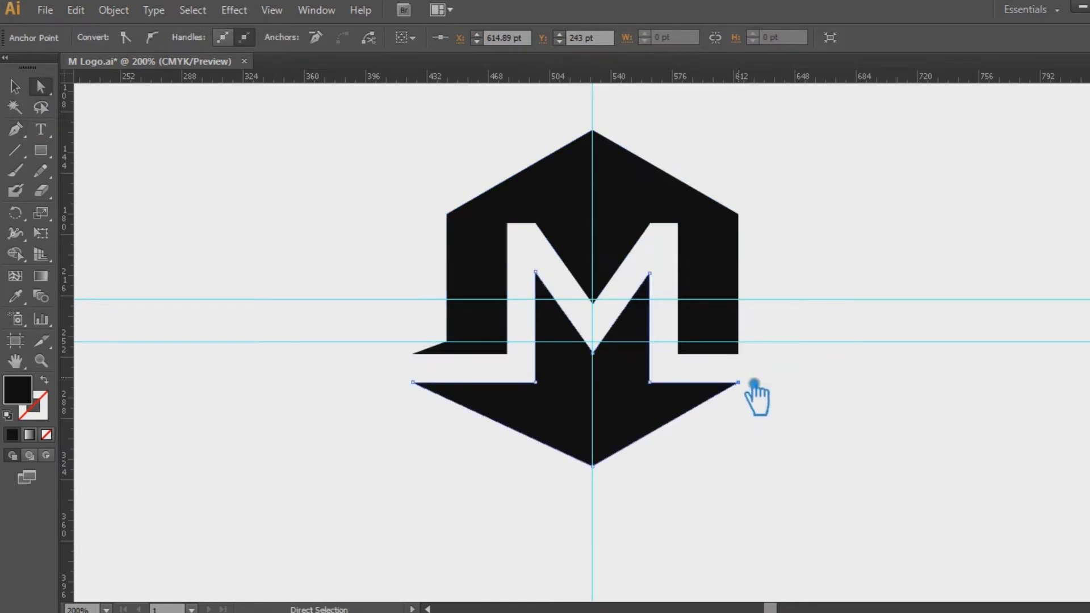
{"action": "left_click", "coordinate": [738, 354], "text": "shift"}
{"action": "key", "text": "Right"}
{"action": "key", "text": "Right"}
{"action": "key", "text": "Right"}
{"action": "key", "text": "Right"}
{"action": "key", "text": "Right"}
{"action": "key", "text": "Right"}
{"action": "key", "text": "Right"}
{"action": "key", "text": "Right"}
{"action": "key", "text": "Right"}
{"action": "key", "text": "Right"}
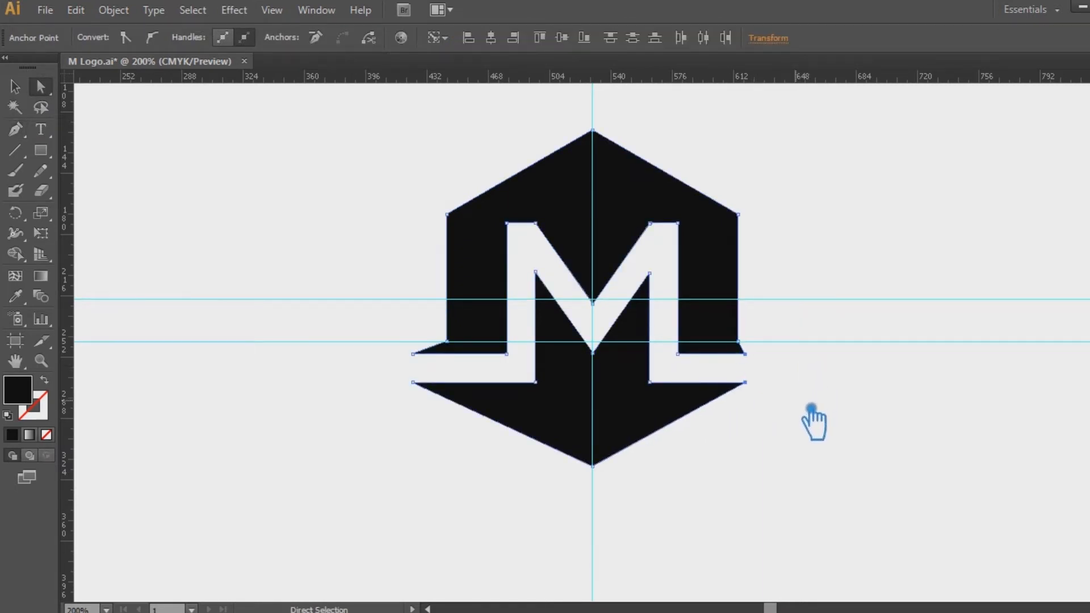
{"action": "key", "text": "Right"}
{"action": "key", "text": "Right"}
{"action": "key", "text": "Right"}
{"action": "key", "text": "Right"}
{"action": "key", "text": "Right"}
{"action": "key", "text": "Right"}
{"action": "key", "text": "v"}
{"action": "left_click", "coordinate": [188, 210]}
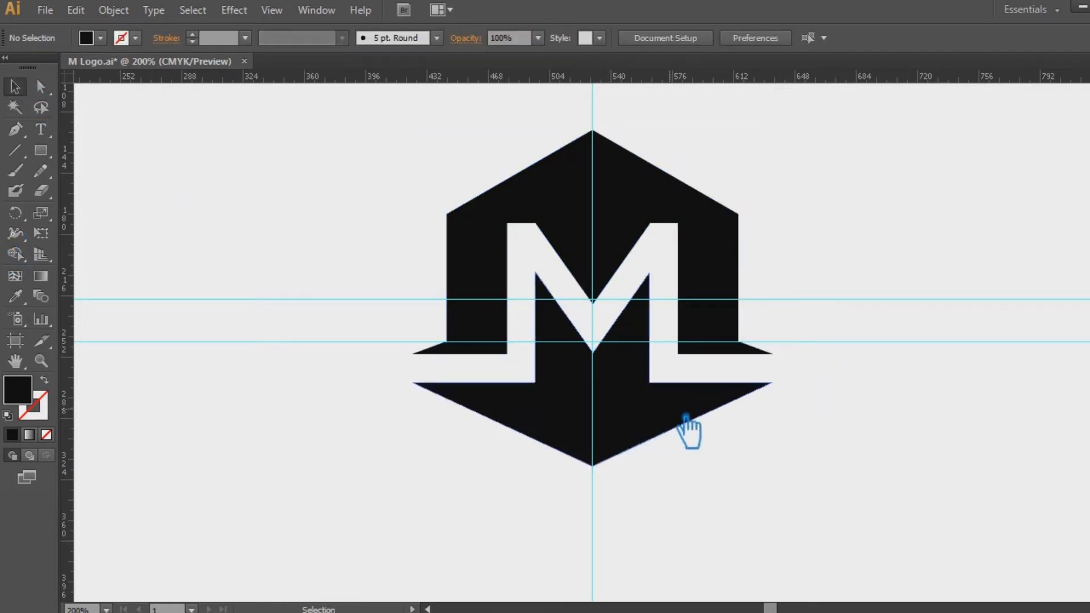
Fill the upper shape with a light olive green, switching the colour controls from grayscale to full colour
{"action": "left_click", "coordinate": [618, 426]}
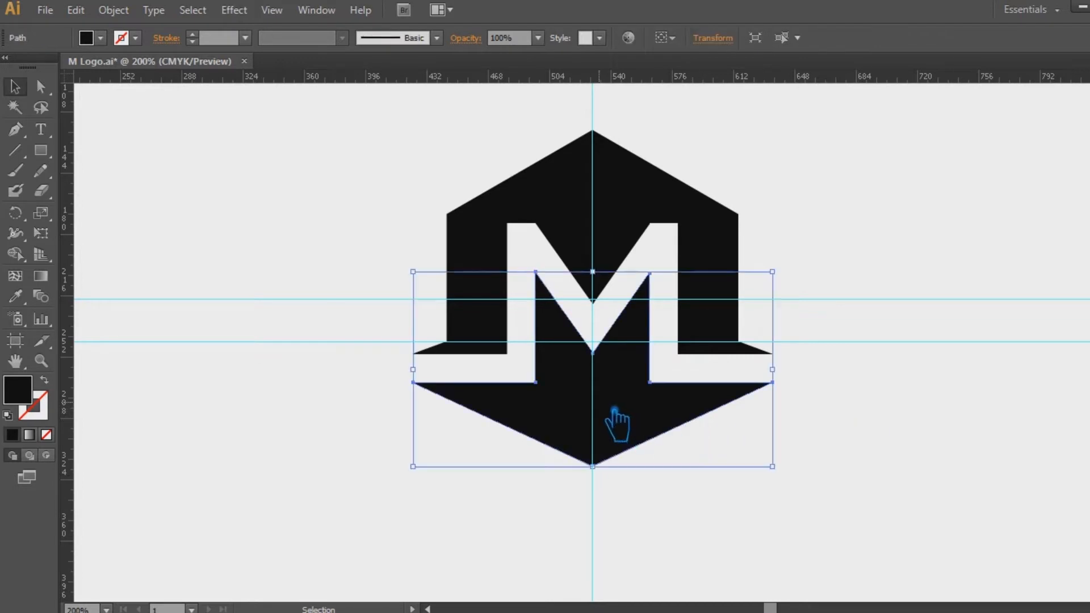
{"action": "left_click", "coordinate": [902, 188]}
{"action": "left_click", "coordinate": [563, 208]}
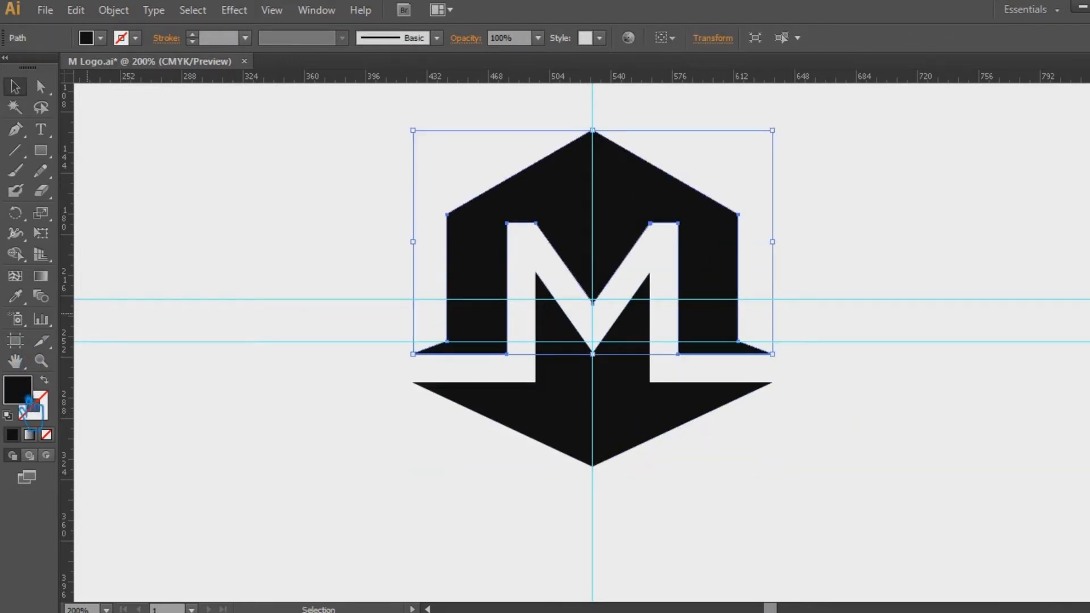
{"action": "double_click", "coordinate": [27, 401]}
{"action": "mouse_move", "coordinate": [599, 404]}
{"action": "left_mouse_down"}
{"action": "mouse_move", "coordinate": [610, 375]}
{"action": "mouse_move", "coordinate": [613, 389]}
{"action": "left_mouse_up"}
{"action": "left_click_drag", "start_coordinate": [544, 313], "coordinate": [534, 268]}
{"action": "left_click", "coordinate": [759, 211]}
{"action": "key", "text": "F6"}
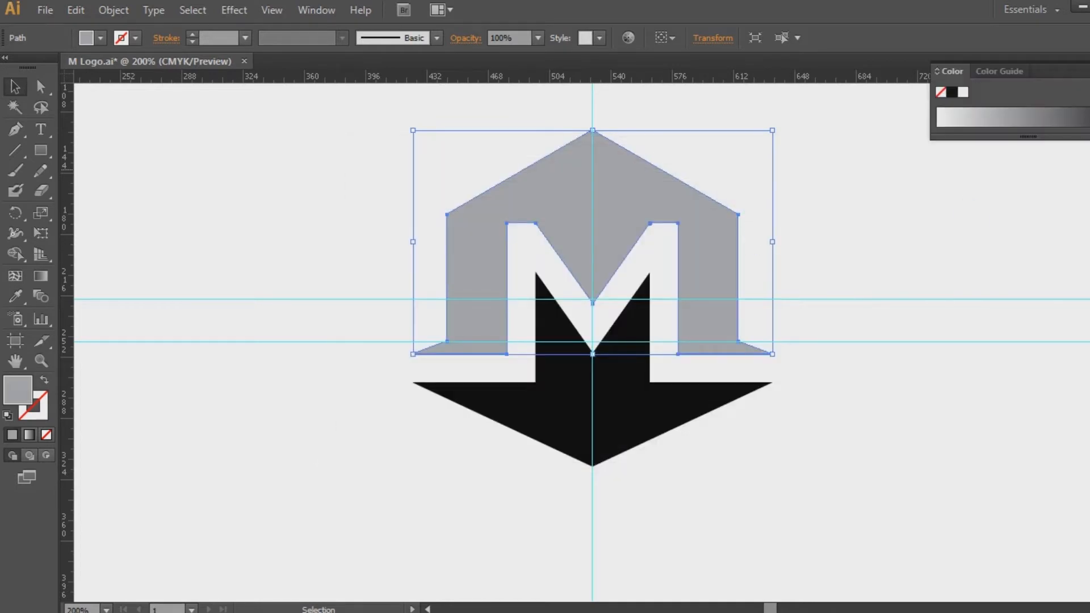
{"action": "left_click", "coordinate": [1086, 71]}
{"action": "left_click", "coordinate": [1002, 126]}
{"action": "left_click", "coordinate": [944, 256]}
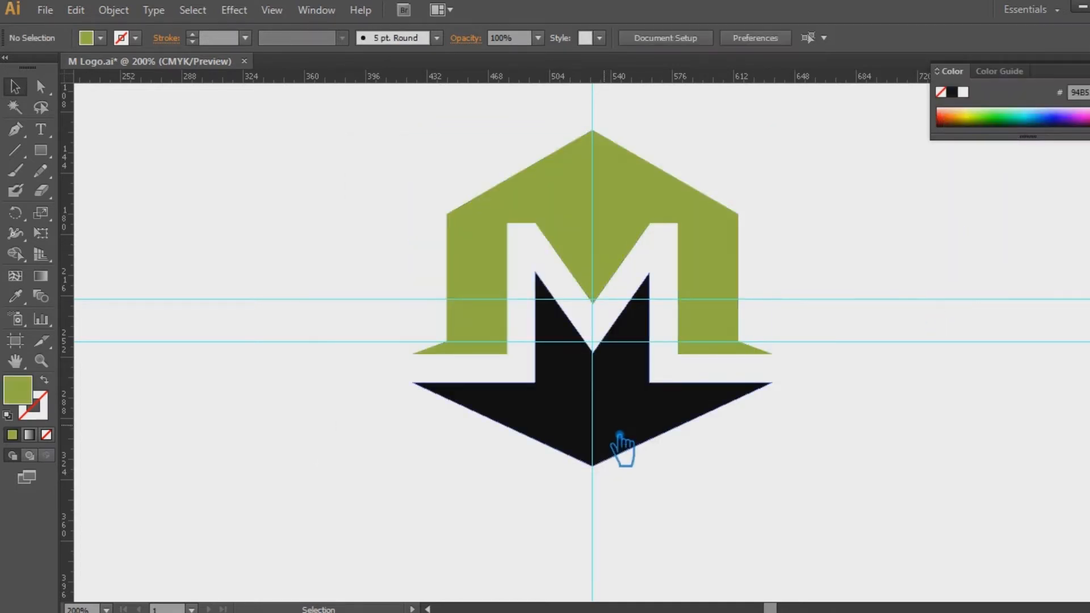
Copy the upper shape's green to the lower arrow-like shape with the Eyedropper and darken it to a deeper olive
{"action": "left_click", "coordinate": [620, 435]}
{"action": "left_click", "coordinate": [15, 295]}
{"action": "left_click", "coordinate": [477, 273]}
{"action": "left_click", "coordinate": [15, 87]}
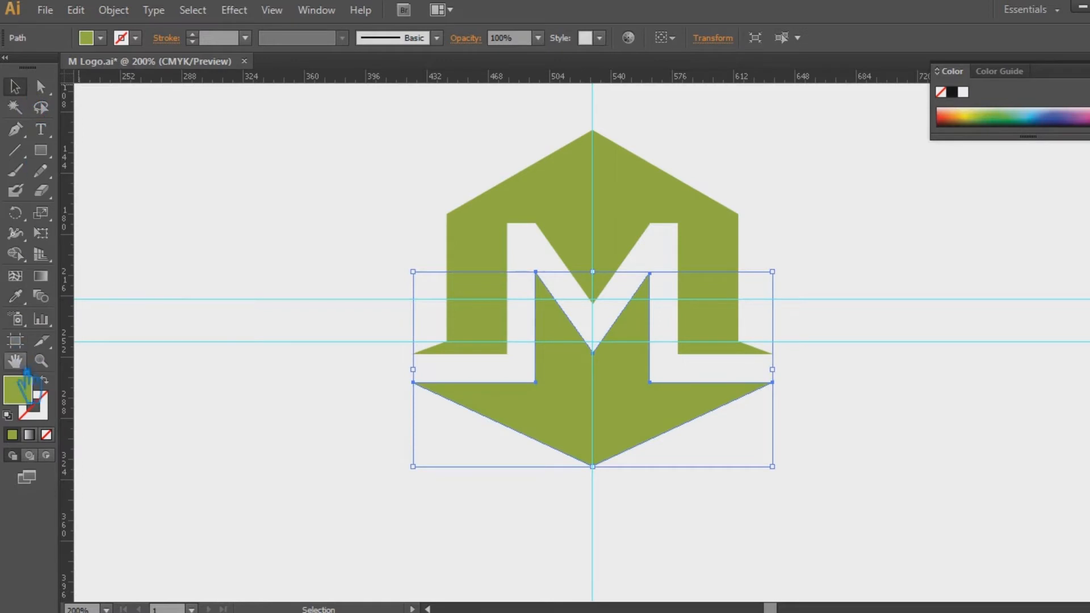
{"action": "double_click", "coordinate": [18, 389]}
{"action": "left_click", "coordinate": [540, 311]}
{"action": "key", "text": "Return"}
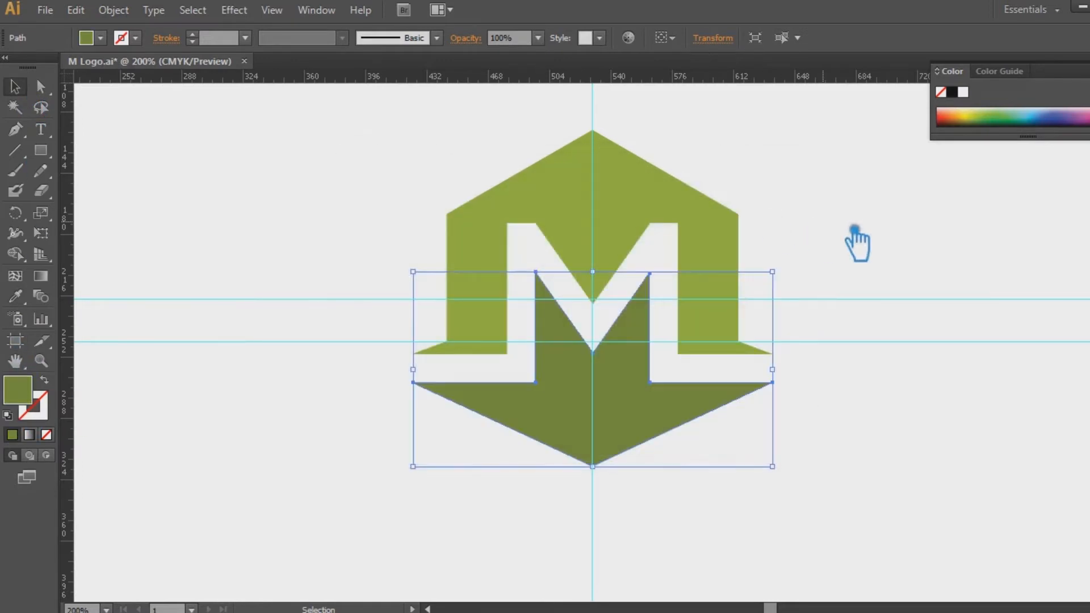
Refine the lower shape's fill to a darker, less yellow green by shifting the hue to 80° and adjusting its brightness
{"action": "double_click", "coordinate": [27, 401]}
{"action": "left_click", "coordinate": [539, 332]}
{"action": "left_click", "coordinate": [767, 212]}
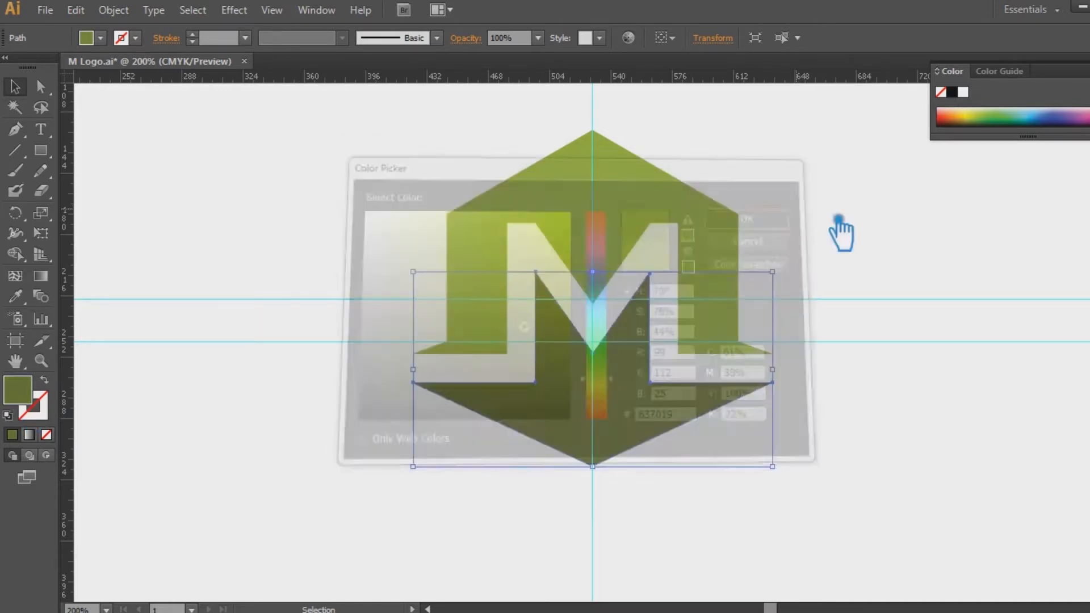
{"action": "double_click", "coordinate": [38, 398]}
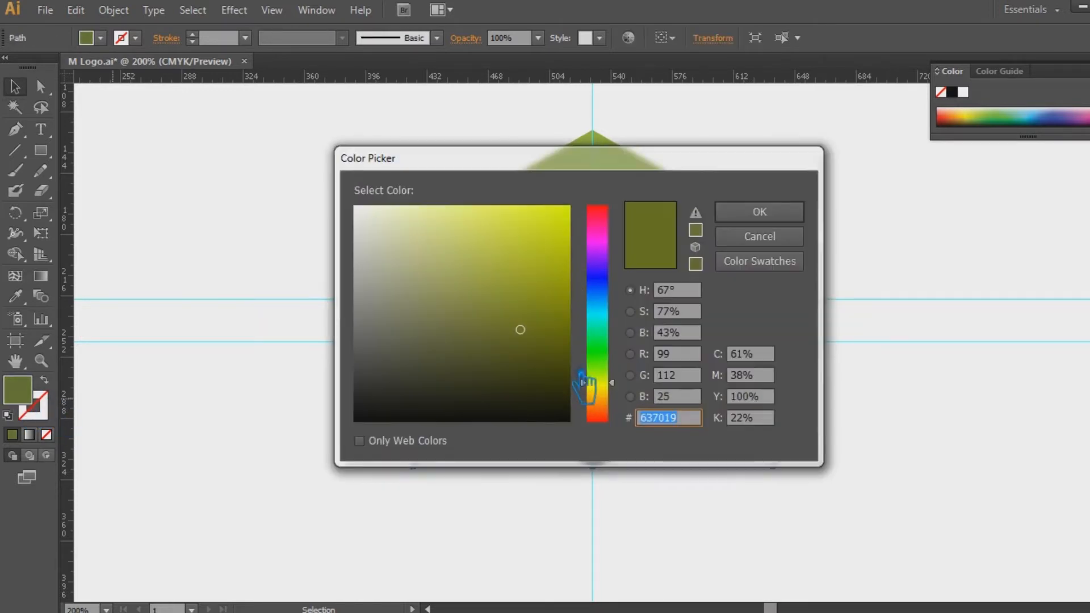
{"action": "left_click_drag", "start_coordinate": [627, 388], "coordinate": [625, 376]}
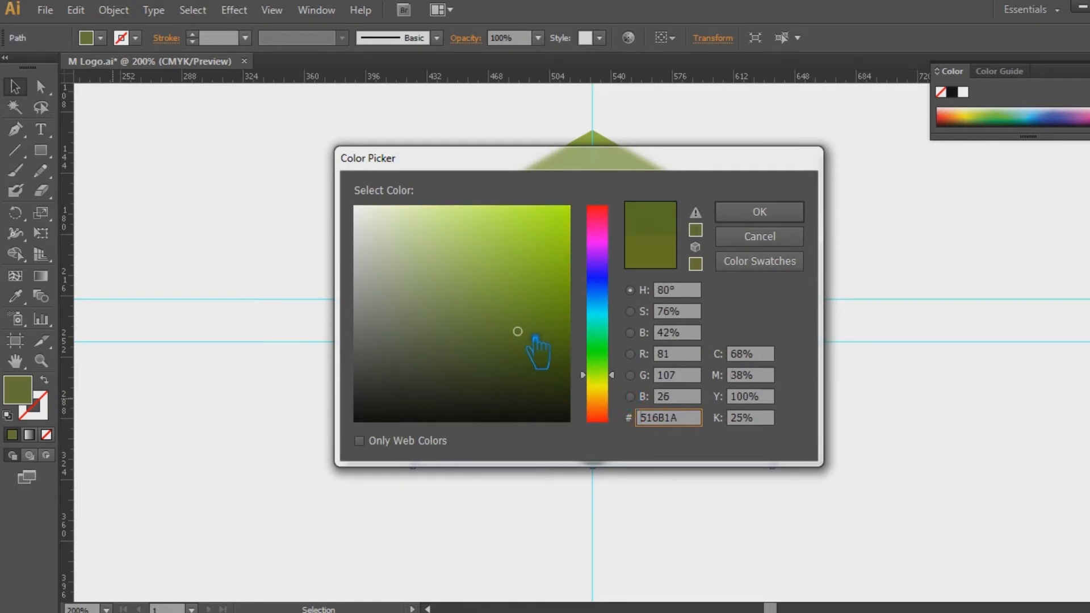
{"action": "left_click", "coordinate": [532, 361]}
{"action": "left_click", "coordinate": [759, 212]}
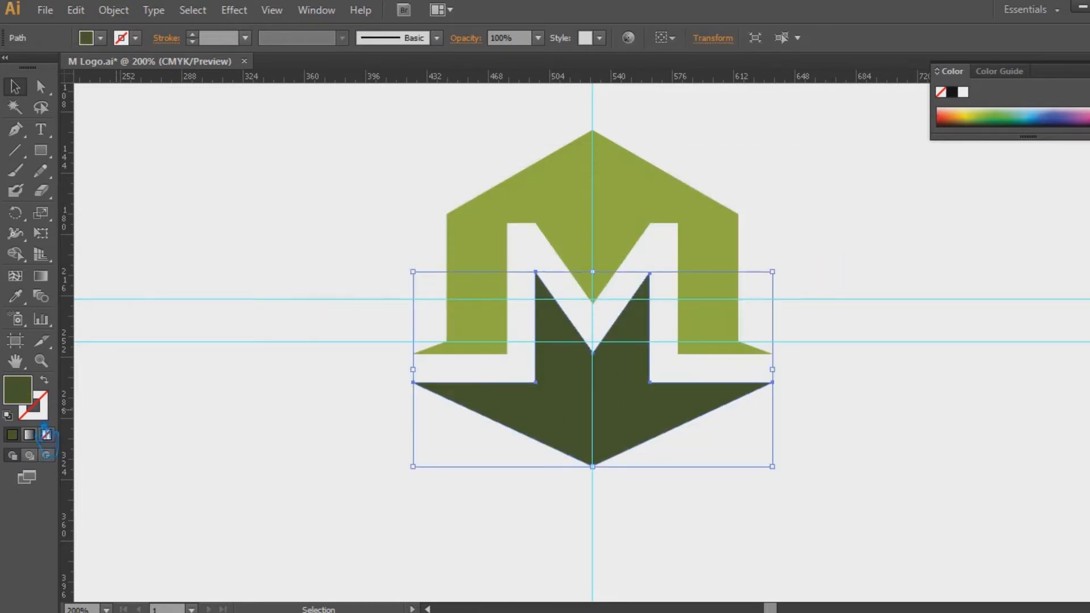
{"action": "double_click", "coordinate": [25, 395]}
{"action": "left_click", "coordinate": [528, 326]}
{"action": "left_click", "coordinate": [759, 211]}
Move the two green shapes as one group about 150 pt left, clear of the vertical guide, and hide the guides
{"action": "left_click_drag", "start_coordinate": [801, 474], "coordinate": [377, 176]}
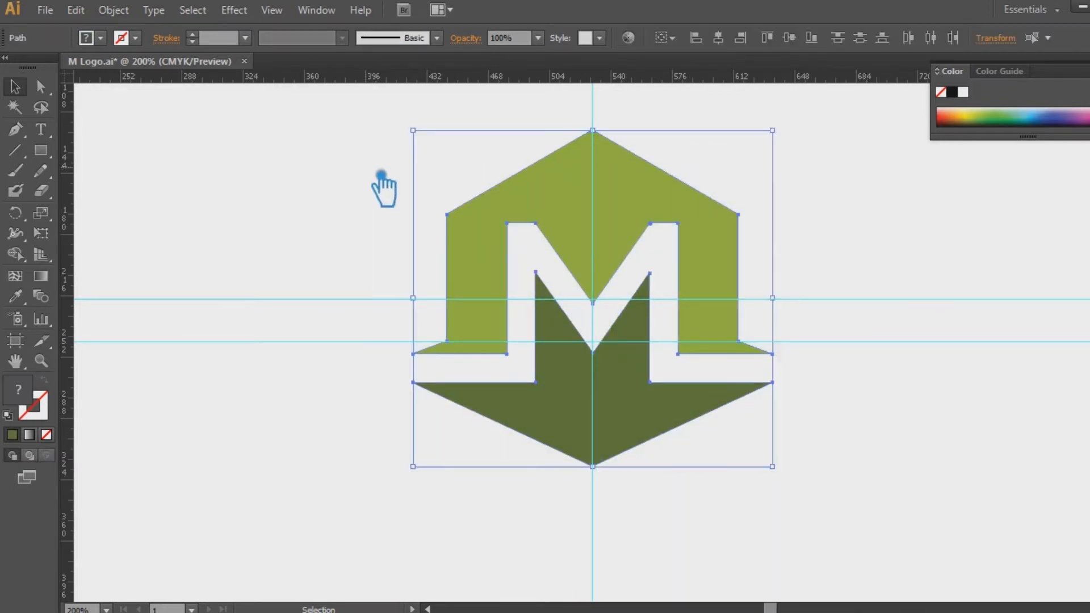
{"action": "left_click", "coordinate": [342, 201]}
{"action": "left_click_drag", "start_coordinate": [632, 214], "coordinate": [400, 211]}
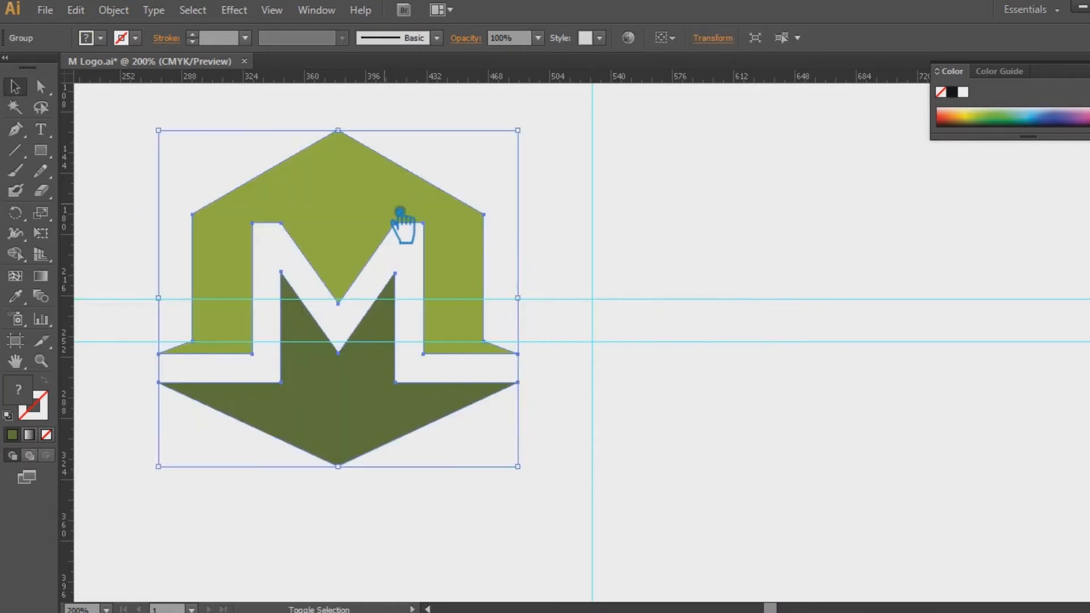
{"action": "left_click", "coordinate": [724, 256]}
{"action": "key", "text": "ctrl+semicolon"}
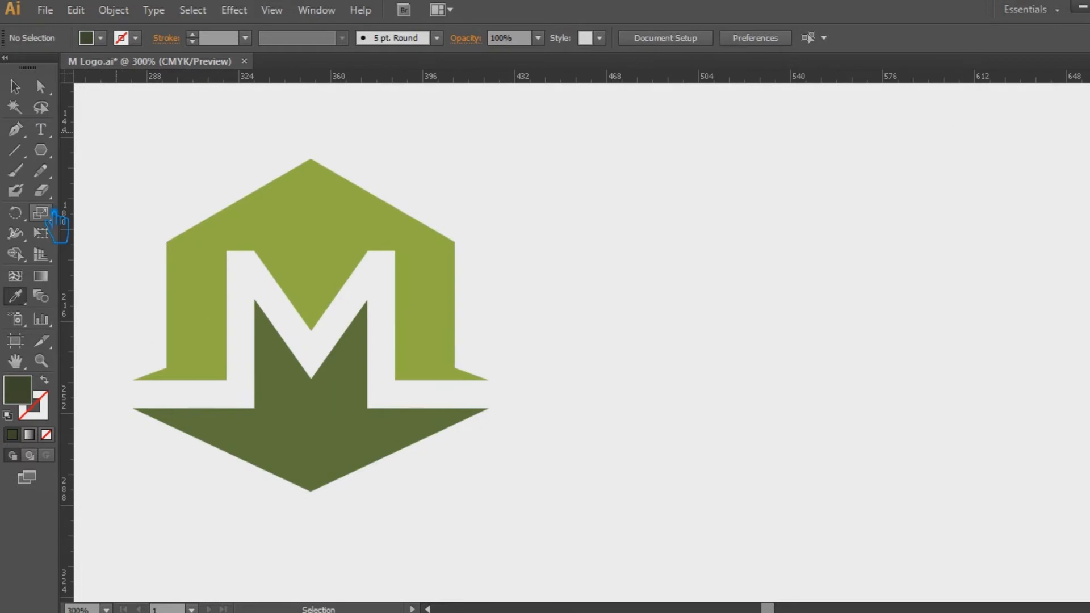
Draw an upright three-sided polygon about 87 pt wide beside the hexagon logo and raise it level with the logo
{"action": "left_click", "coordinate": [40, 150]}
{"action": "left_click", "coordinate": [691, 372]}
{"action": "left_click", "coordinate": [555, 349]}
{"action": "key", "text": "v"}
{"action": "left_click_drag", "start_coordinate": [692, 392], "coordinate": [691, 326]}
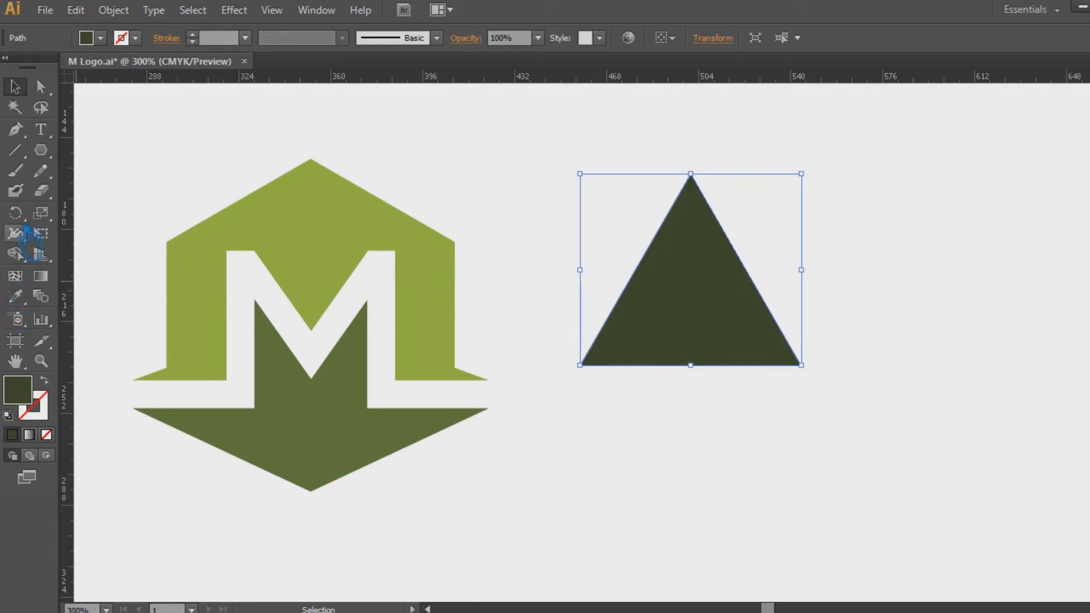
Swap the triangle's dark green fill to its stroke and set the stroke weight to 11 pt
{"action": "left_click", "coordinate": [45, 380]}
{"action": "scroll", "coordinate": [213, 42], "scroll_direction": "up", "scroll_amount": 12}
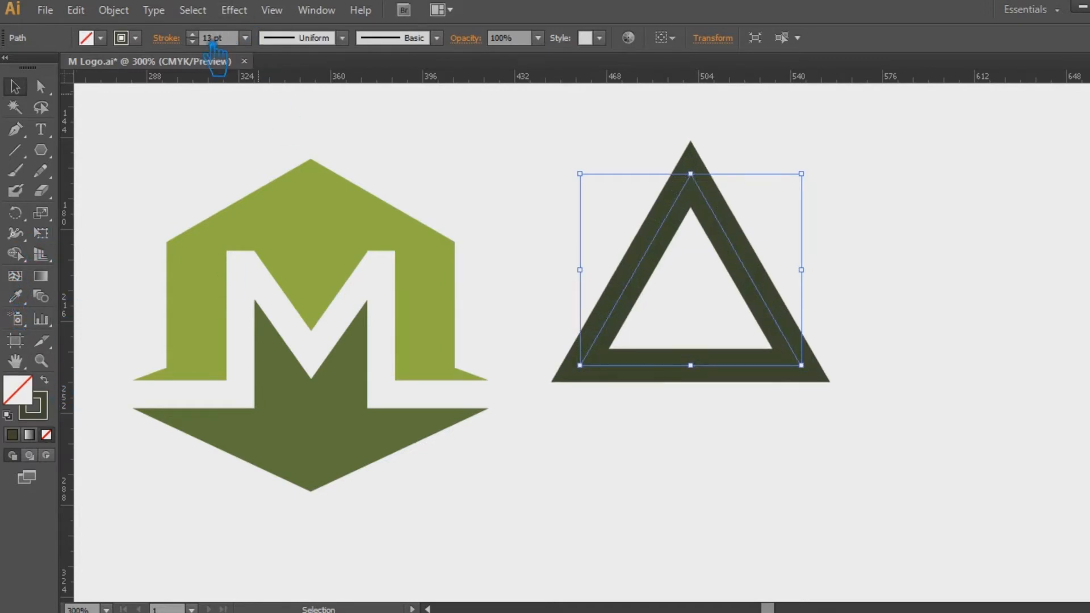
{"action": "scroll", "coordinate": [213, 53], "scroll_direction": "down", "scroll_amount": 2}
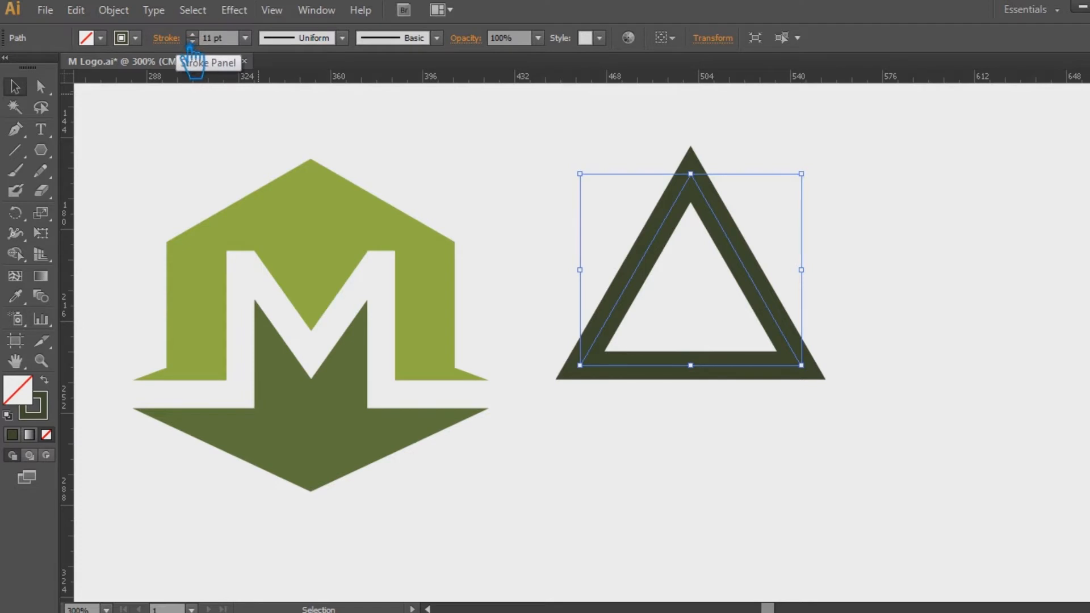
Place two overlapping copies of the outlined triangle on the same baseline, with their peaks about 29 pt apart
{"action": "left_click_drag", "start_coordinate": [790, 299], "coordinate": [840, 299]}
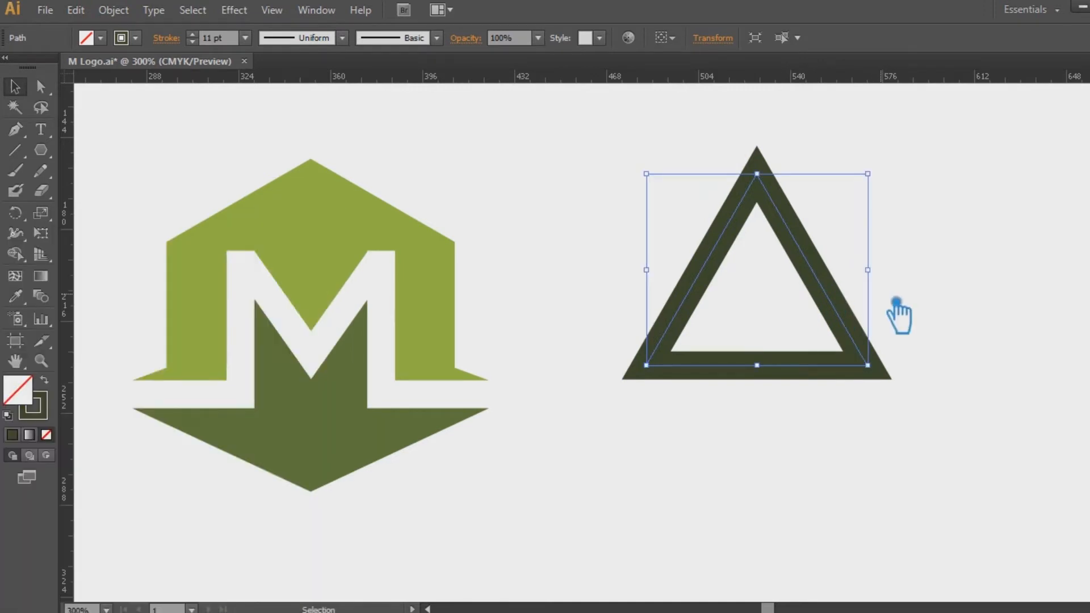
{"action": "left_click", "coordinate": [899, 316]}
{"action": "left_click_drag", "start_coordinate": [858, 318], "coordinate": [819, 323]}
{"action": "left_click", "coordinate": [683, 426]}
{"action": "left_click", "coordinate": [721, 311]}
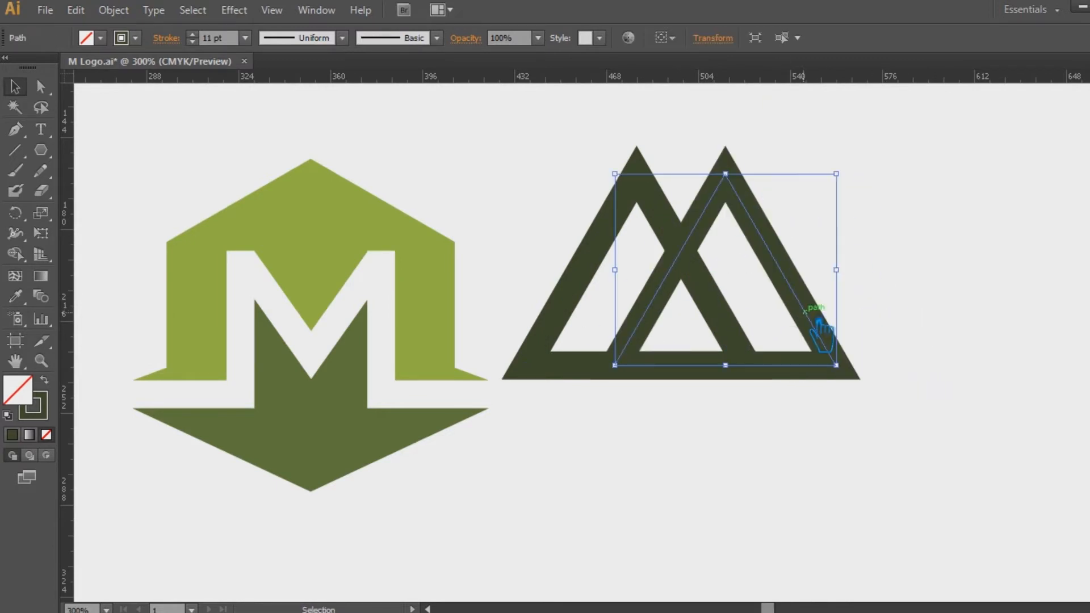
{"action": "key", "text": "Left"}
{"action": "key", "text": "Left"}
{"action": "key", "text": "Left"}
{"action": "key", "text": "Left"}
{"action": "key", "text": "Left"}
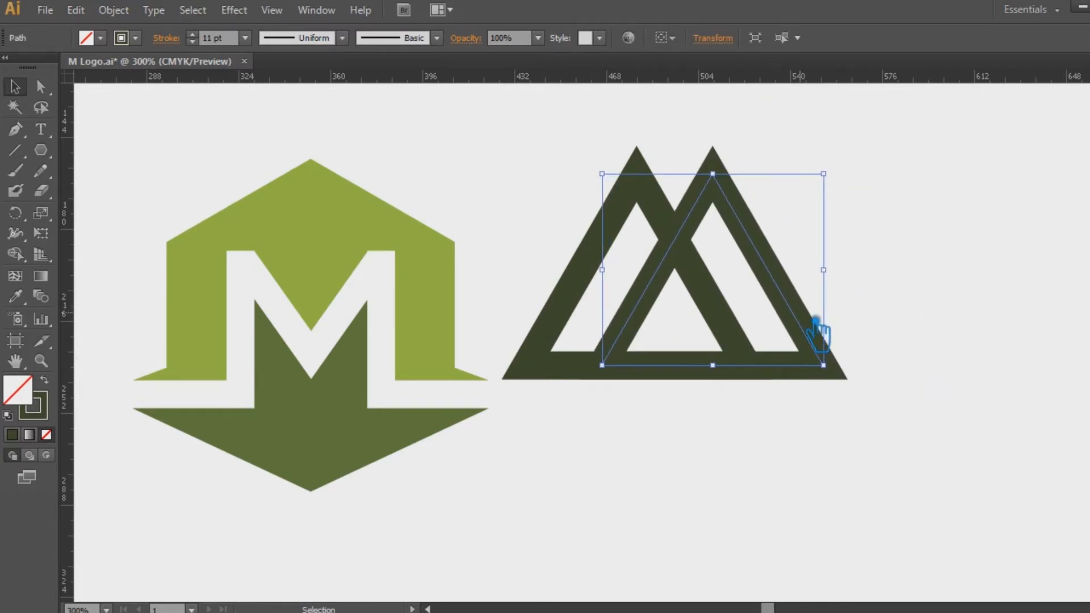
{"action": "key", "text": "Left"}
{"action": "left_click", "coordinate": [926, 319]}
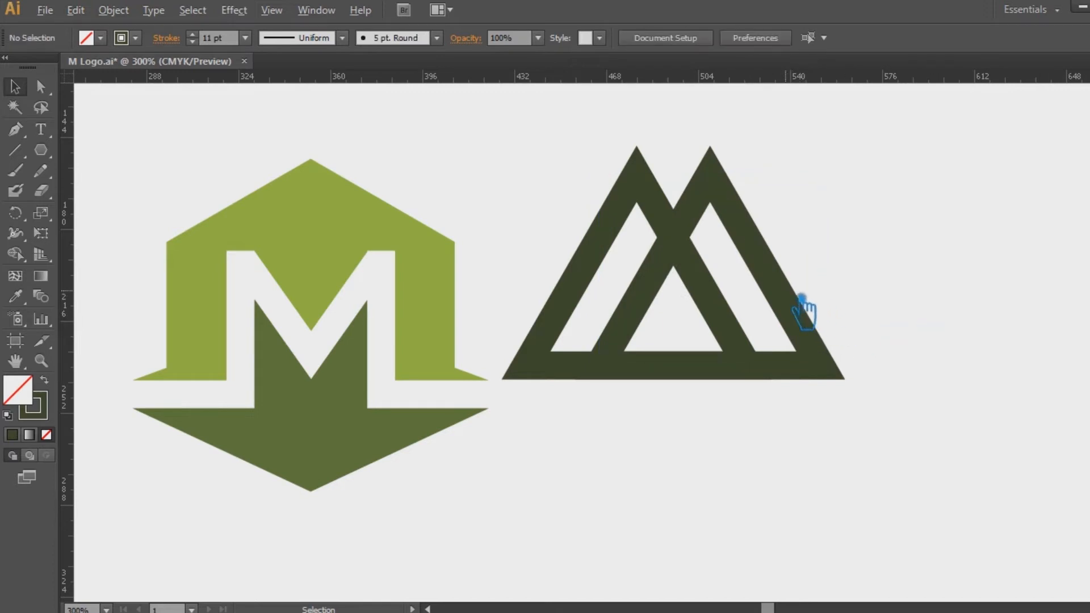
Duplicate the right triangle and shift the copy about 29 pt right, giving three evenly spaced overlapping triangles
{"action": "left_click_drag", "start_coordinate": [793, 298], "coordinate": [845, 296]}
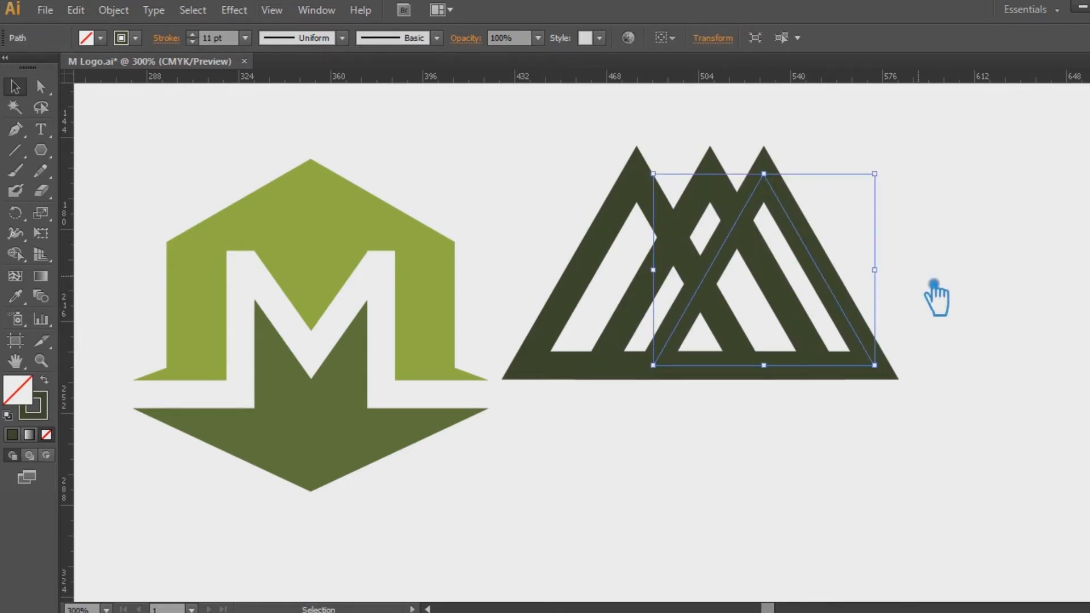
{"action": "key", "text": "Right"}
{"action": "key", "text": "Right"}
{"action": "key", "text": "Right"}
{"action": "key", "text": "Right"}
{"action": "key", "text": "Right"}
{"action": "key", "text": "Right"}
{"action": "key", "text": "Right"}
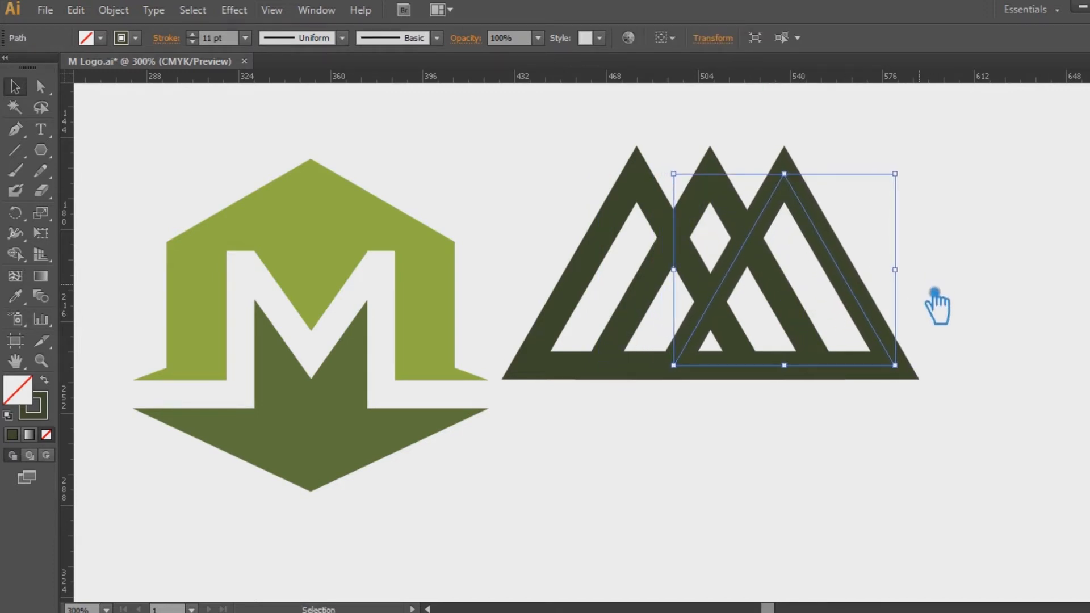
{"action": "key", "text": "Left"}
{"action": "key", "text": "Right"}
{"action": "left_click", "coordinate": [963, 228]}
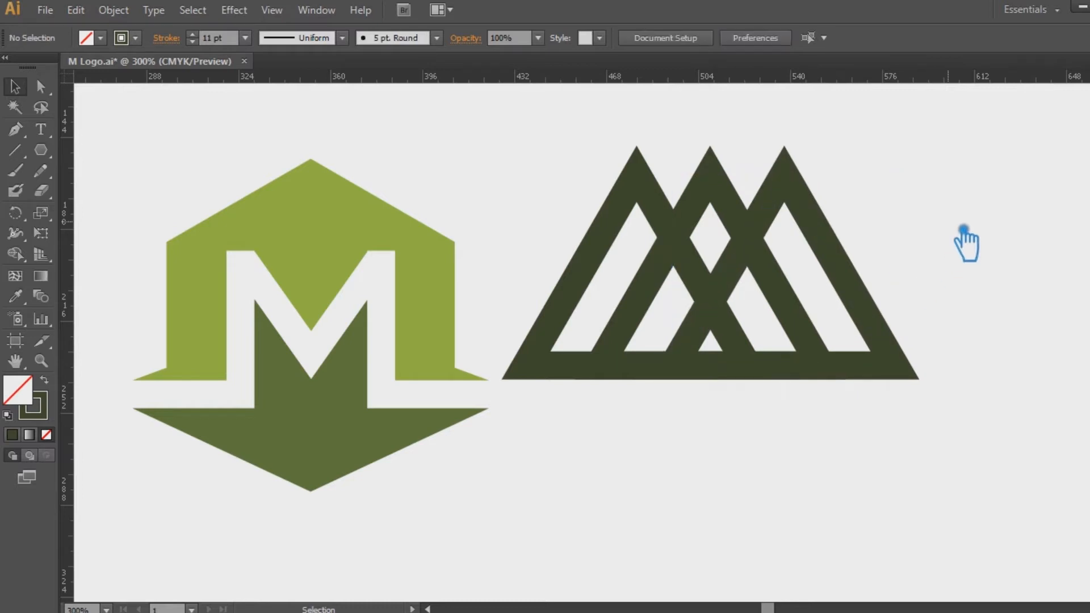
Scale the three triangles together about their centre to roughly 95% and set their stroke weight to 11 pt
{"action": "left_click", "coordinate": [702, 276]}
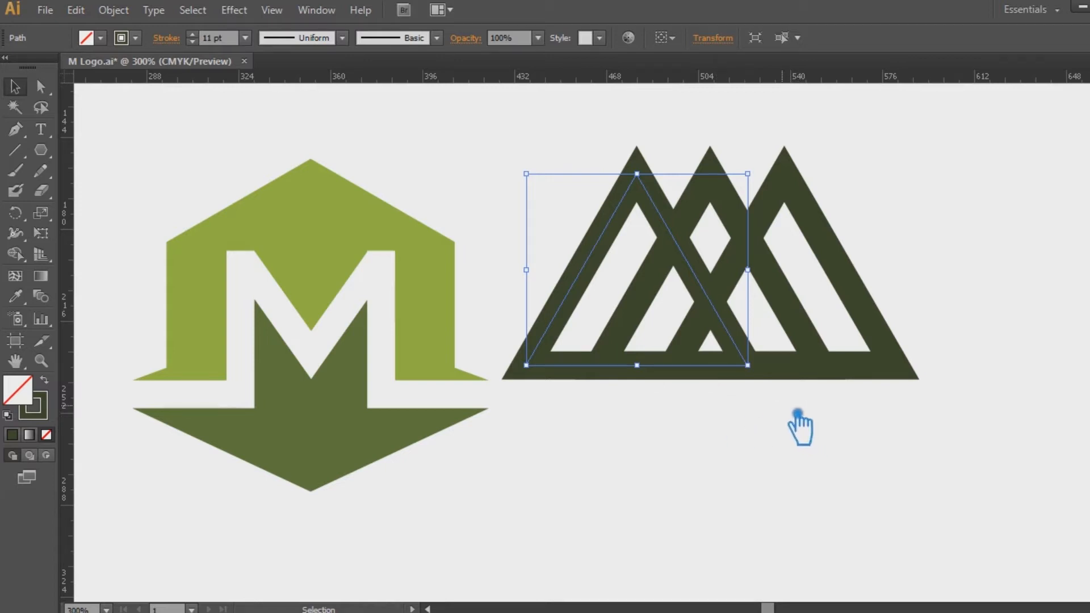
{"action": "left_click_drag", "start_coordinate": [894, 449], "coordinate": [603, 161]}
{"action": "left_click", "coordinate": [192, 42]}
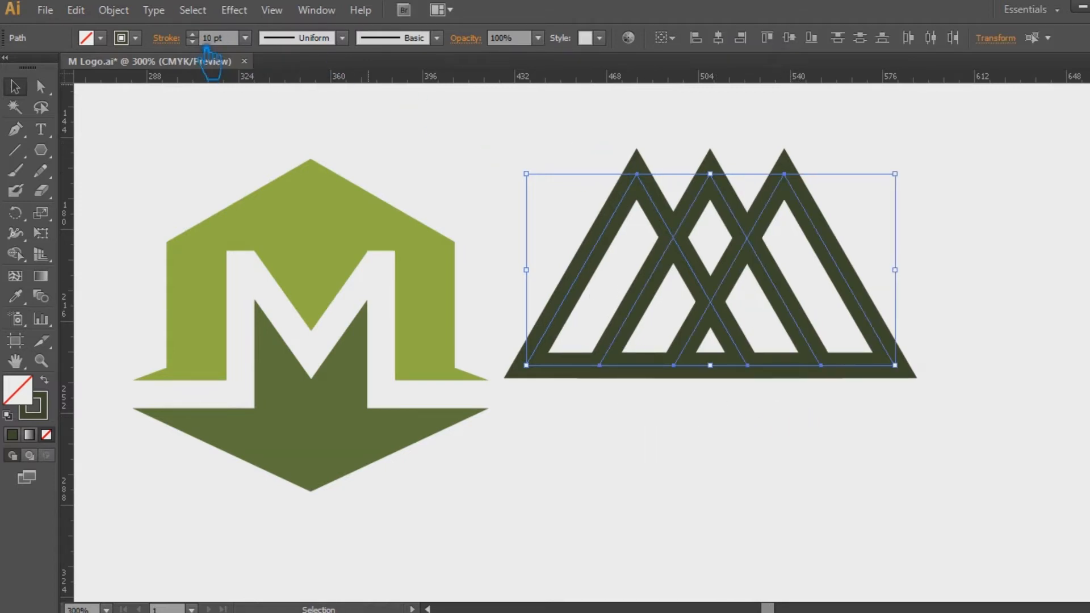
{"action": "left_click_drag", "start_coordinate": [911, 180], "coordinate": [899, 185]}
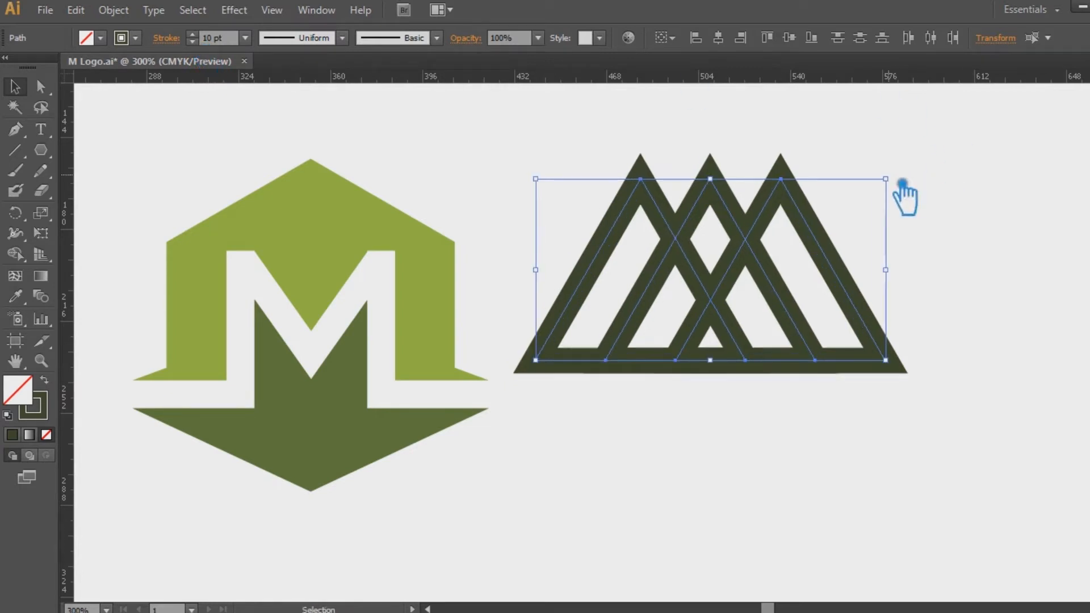
{"action": "key", "text": "ctrl+z"}
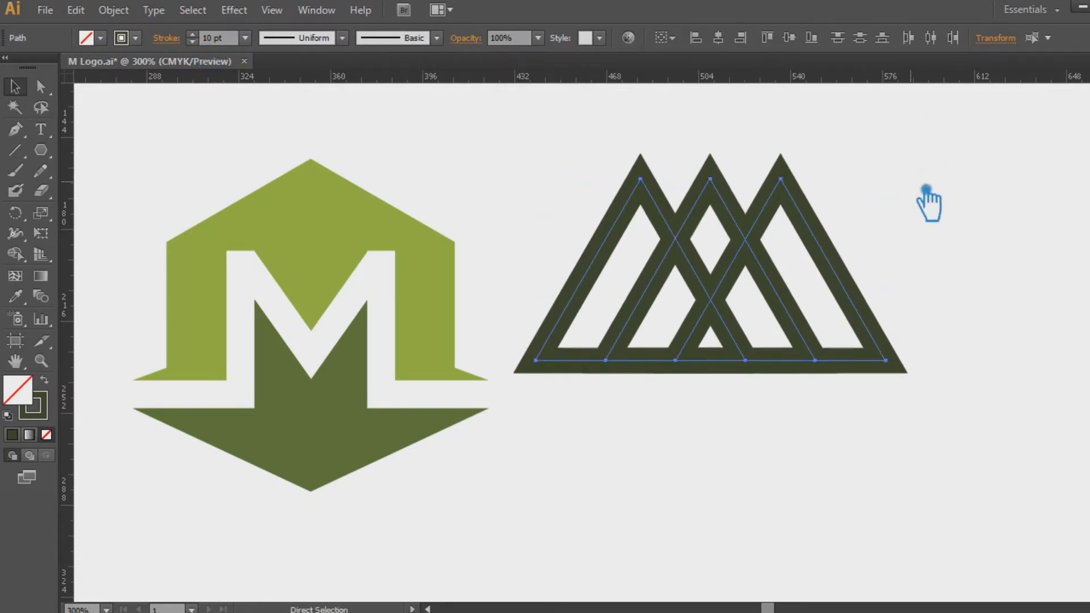
{"action": "left_click", "coordinate": [193, 34]}
Expand the strokes of the three triangles into filled shapes
{"action": "left_click", "coordinate": [113, 10]}
{"action": "left_click", "coordinate": [136, 190]}
{"action": "left_click", "coordinate": [540, 408]}
{"action": "left_click", "coordinate": [774, 457]}
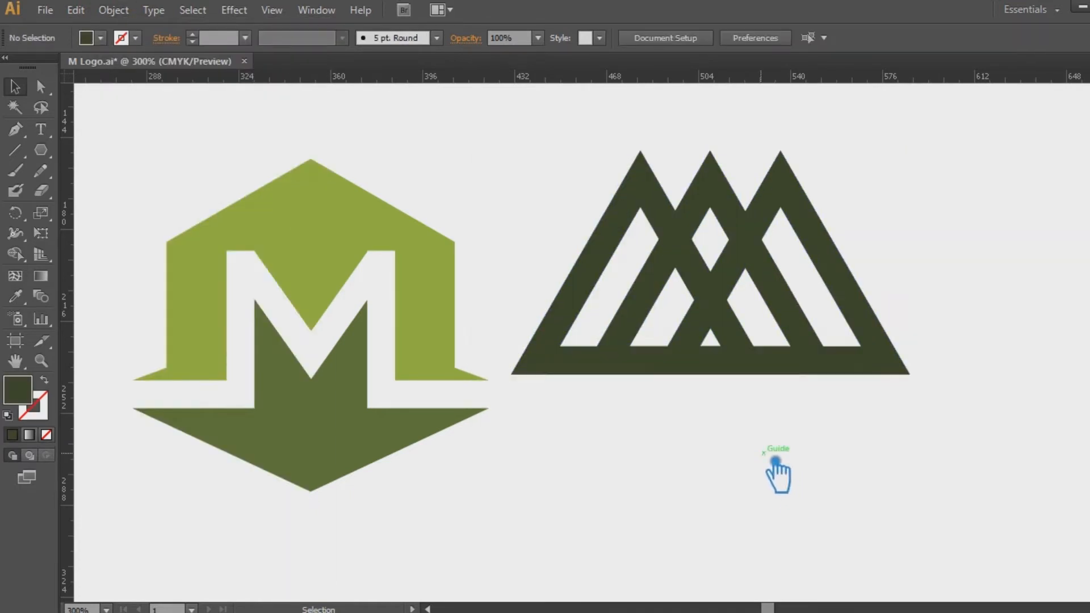
Offset the path of the left triangle by 5 pt with miter joins
{"action": "left_click_drag", "start_coordinate": [953, 451], "coordinate": [530, 170]}
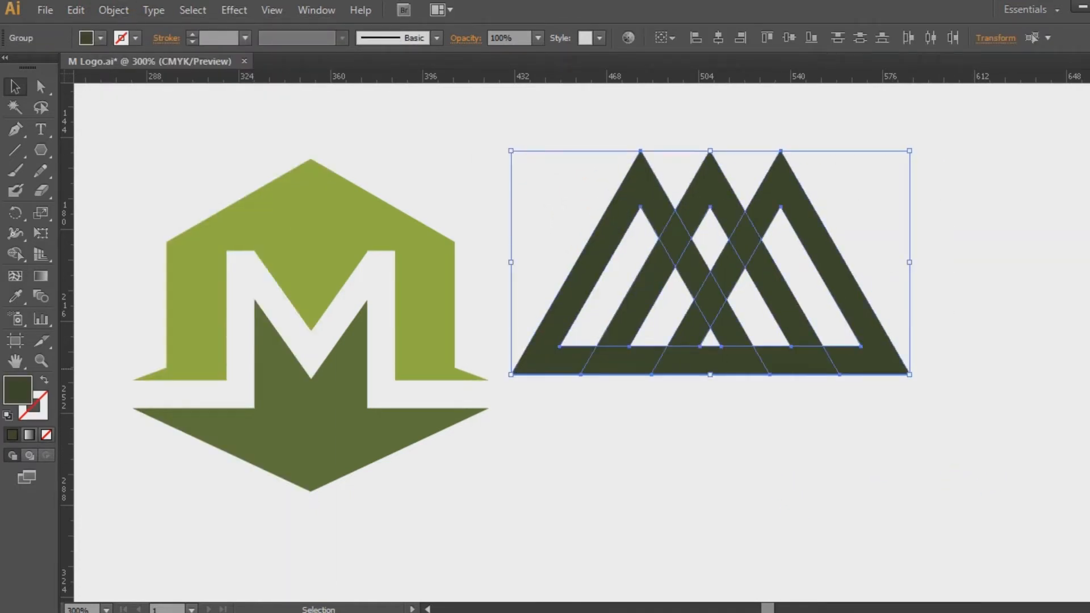
{"action": "key", "text": "shift+ctrl+F9"}
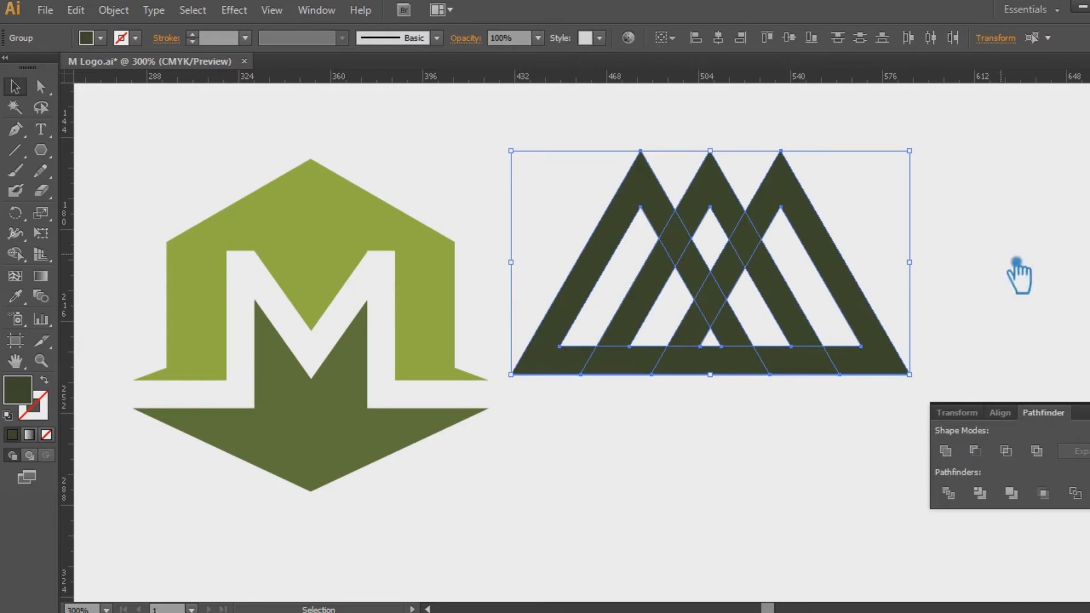
{"action": "left_click", "coordinate": [1017, 272]}
{"action": "left_click", "coordinate": [681, 273]}
{"action": "left_click", "coordinate": [113, 10]}
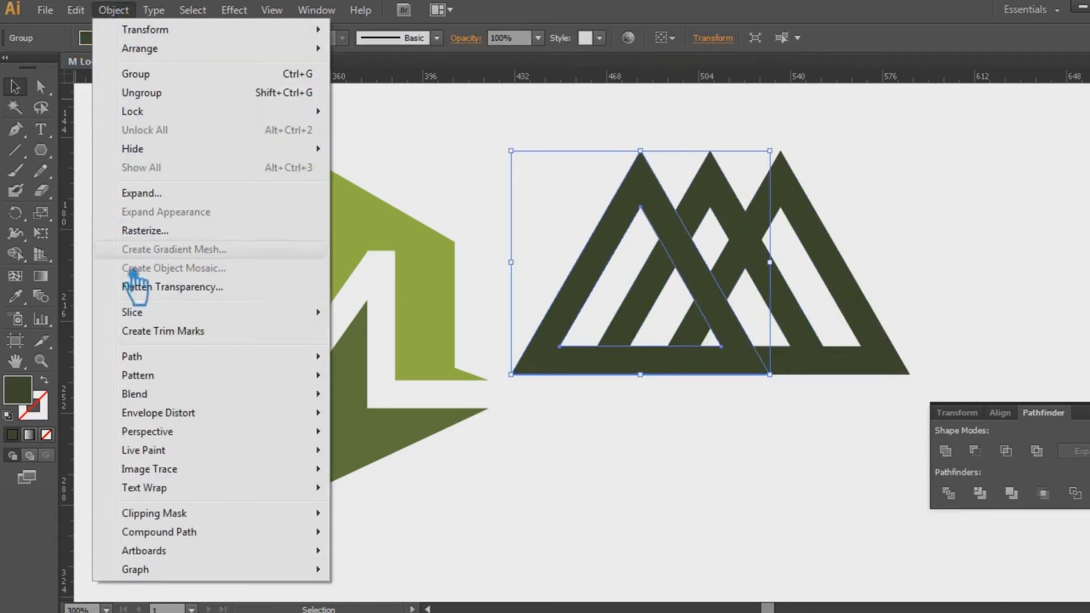
{"action": "mouse_move", "coordinate": [146, 358]}
{"action": "left_click", "coordinate": [419, 431]}
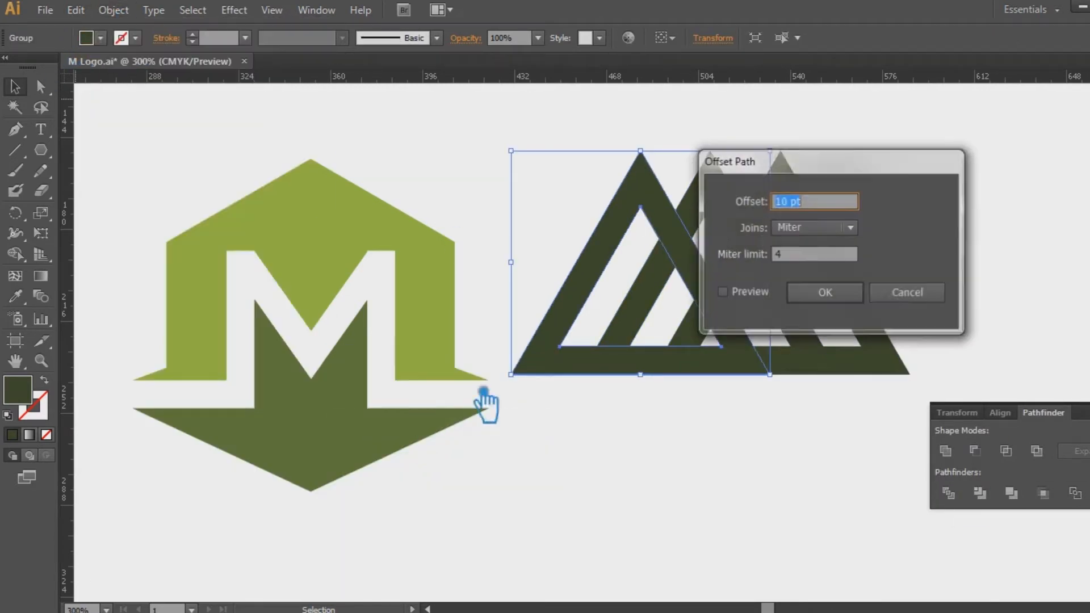
{"action": "left_click", "coordinate": [741, 301]}
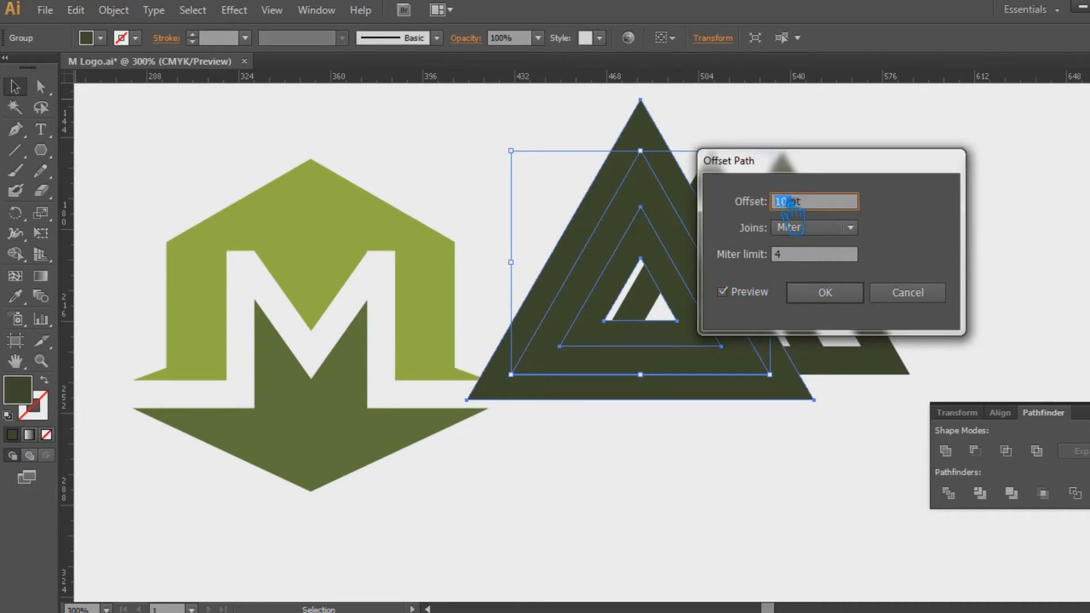
{"action": "type", "text": "5"}
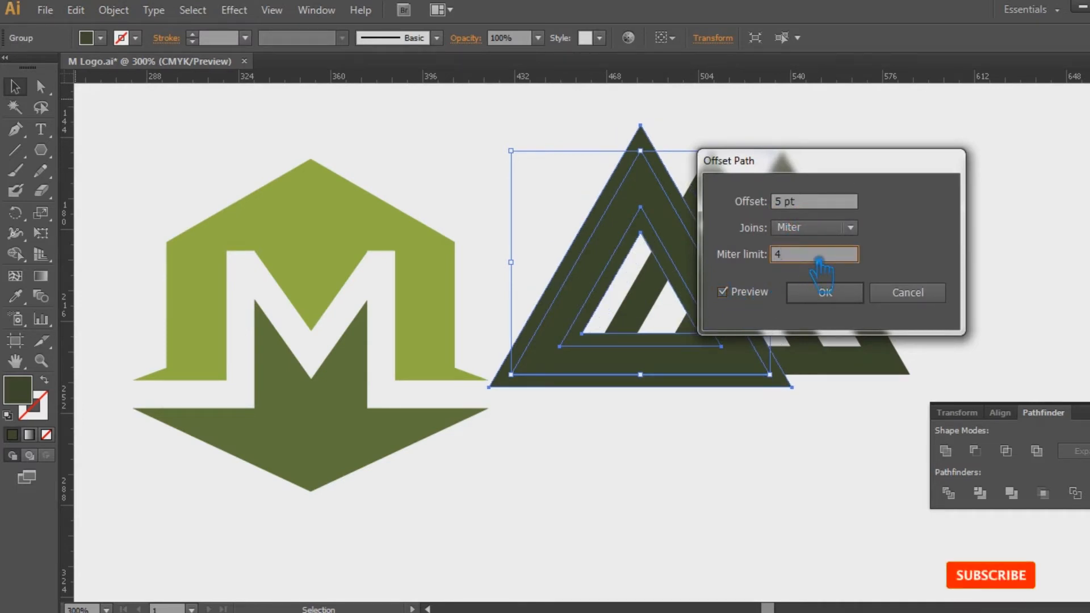
{"action": "left_click", "coordinate": [825, 292]}
{"action": "left_click", "coordinate": [482, 125]}
Divide the left and middle triangles together with the offset shape and ungroup the resulting pieces
{"action": "left_click_drag", "start_coordinate": [555, 163], "coordinate": [719, 255]}
{"action": "left_click", "coordinate": [963, 500]}
{"action": "left_click", "coordinate": [645, 237]}
{"action": "right_click", "coordinate": [633, 214]}
{"action": "left_click", "coordinate": [699, 314]}
{"action": "left_click", "coordinate": [682, 444]}
Delete the offset leftovers around the left triangle and the strip beside it that cuts a gap into the middle triangle
{"action": "left_click", "coordinate": [641, 236]}
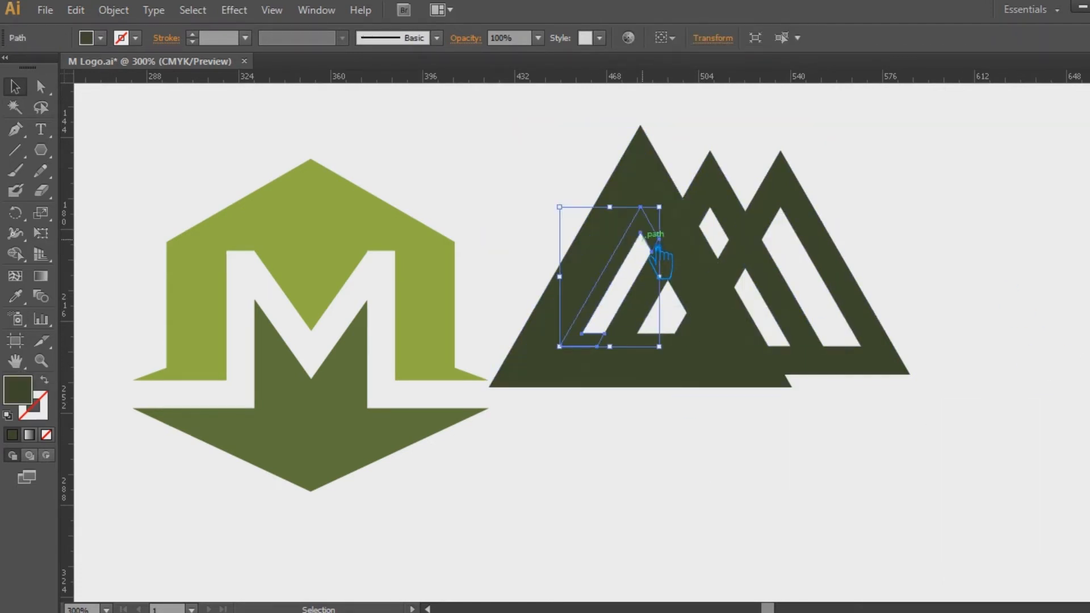
{"action": "key", "text": "Delete"}
{"action": "left_click", "coordinate": [643, 237]}
{"action": "key", "text": "Delete"}
{"action": "left_click", "coordinate": [676, 294]}
{"action": "key", "text": "Delete"}
{"action": "left_click", "coordinate": [691, 300]}
{"action": "key", "text": "Delete"}
{"action": "left_click", "coordinate": [723, 264]}
{"action": "key", "text": "Delete"}
{"action": "left_click", "coordinate": [689, 194]}
{"action": "key", "text": "Delete"}
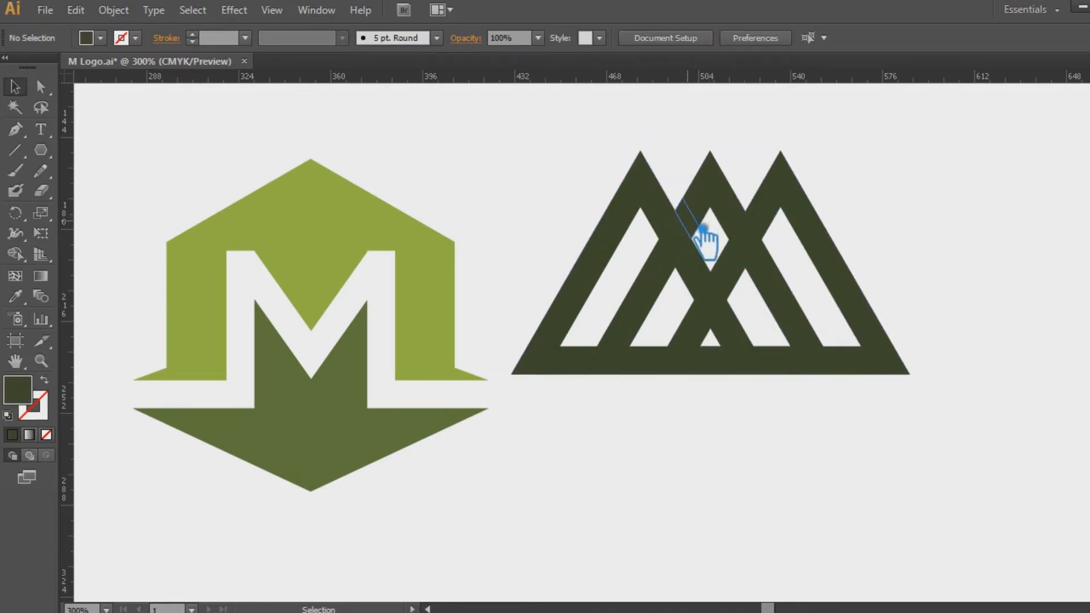
{"action": "key", "text": "Delete"}
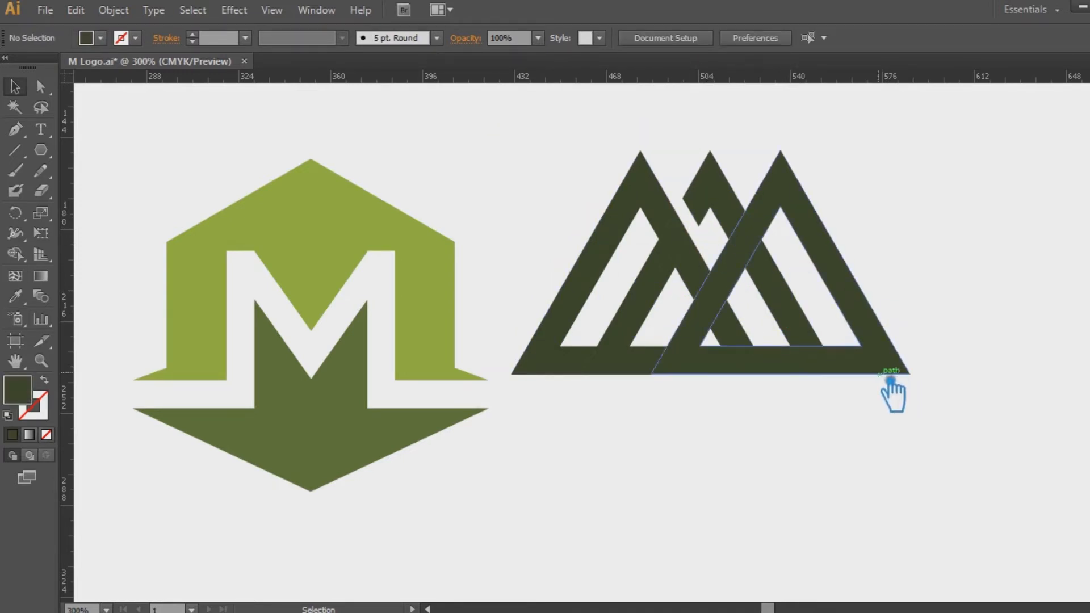
Offset the path of the right triangle by 5 pt with miter joins
{"action": "left_click", "coordinate": [745, 282]}
{"action": "left_click", "coordinate": [134, 13]}
{"action": "mouse_move", "coordinate": [146, 357]}
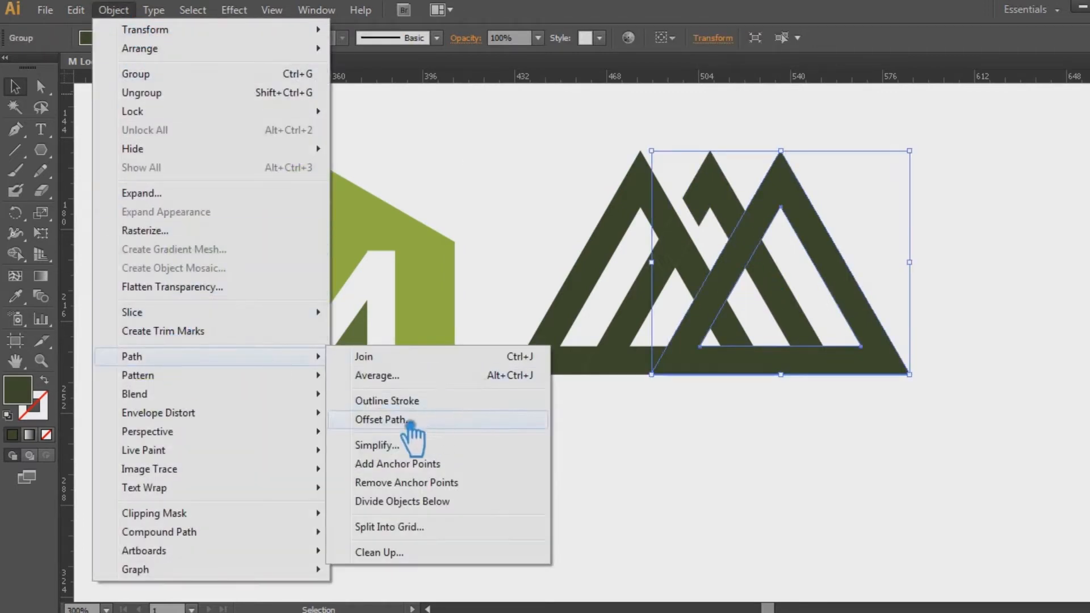
{"action": "left_click", "coordinate": [486, 418]}
{"action": "left_click", "coordinate": [825, 293]}
{"action": "left_click", "coordinate": [997, 292]}
Divide the right triangle and its offset shape with the overlapping middle-triangle pieces, and ungroup the result
{"action": "left_click_drag", "start_coordinate": [978, 270], "coordinate": [744, 218]}
{"action": "key", "text": "ctrl+shift+F9"}
{"action": "left_click", "coordinate": [947, 493]}
{"action": "left_click", "coordinate": [965, 295]}
{"action": "right_click", "coordinate": [757, 163]}
{"action": "left_click", "coordinate": [797, 260]}
{"action": "left_click", "coordinate": [1013, 157]}
Delete the offset leftovers around the right triangle and the strip that joins it to the middle peak
{"action": "left_click", "coordinate": [788, 145]}
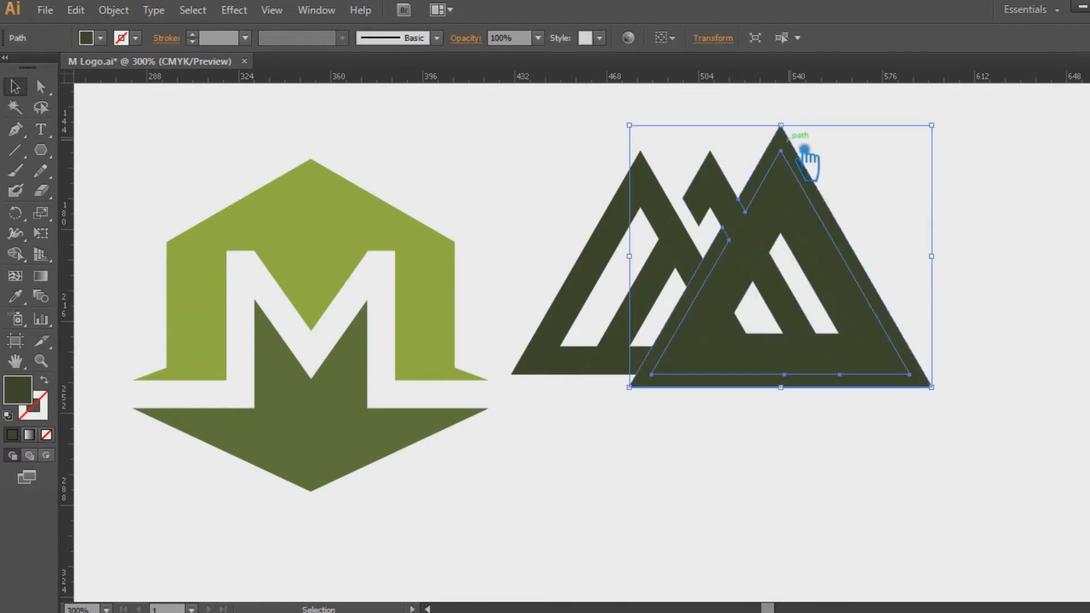
{"action": "key", "text": "Delete"}
{"action": "left_click", "coordinate": [787, 235]}
{"action": "key", "text": "Delete"}
{"action": "left_click", "coordinate": [759, 298]}
{"action": "key", "text": "Delete"}
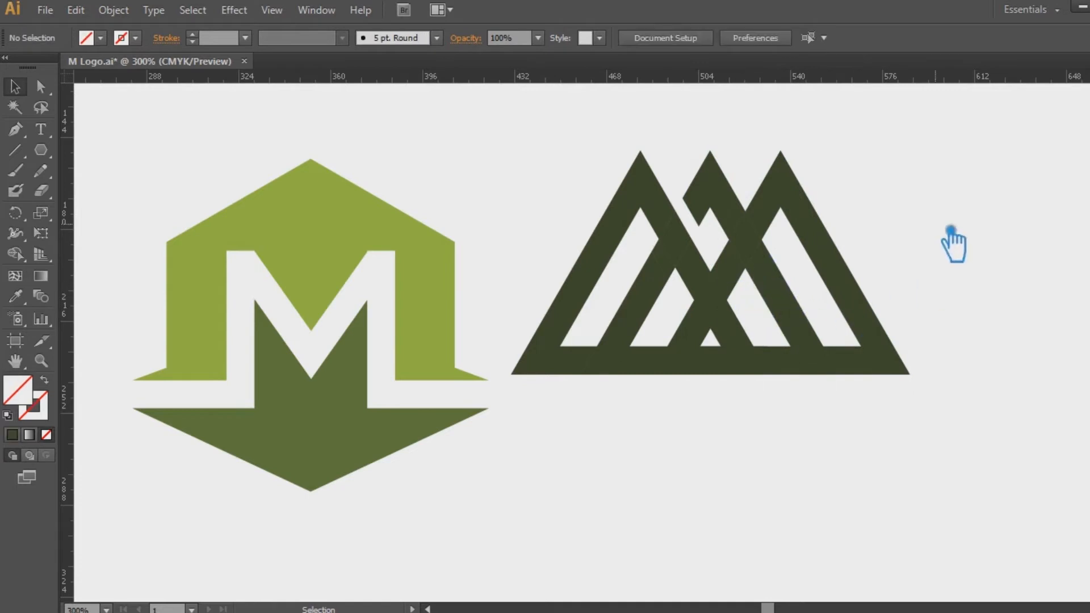
{"action": "left_click", "coordinate": [760, 227]}
{"action": "key", "text": "Delete"}
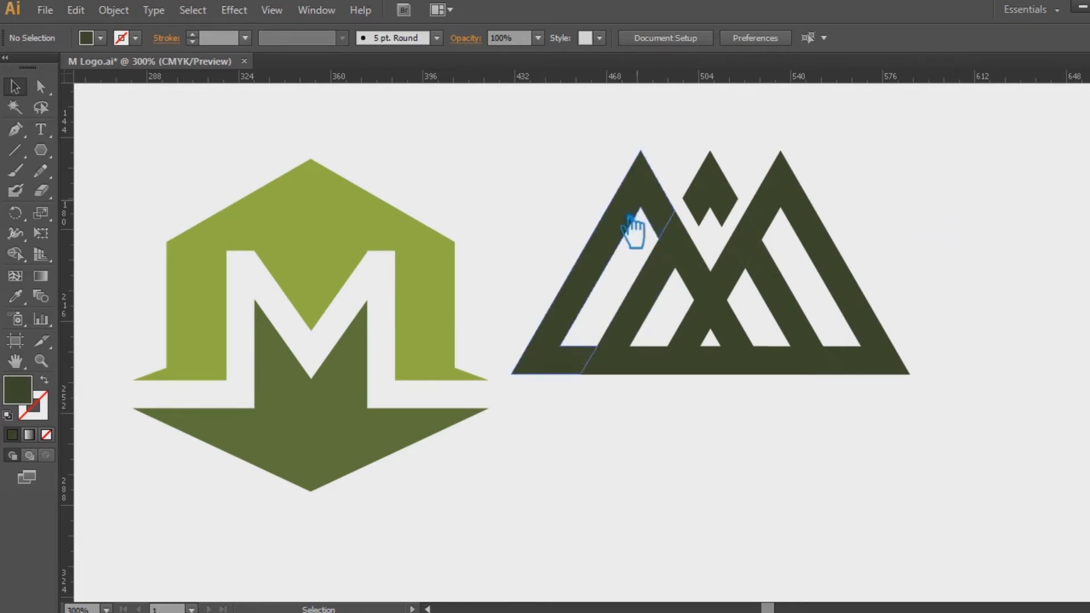
{"action": "left_click", "coordinate": [594, 296]}
{"action": "left_click", "coordinate": [710, 289], "text": "shift"}
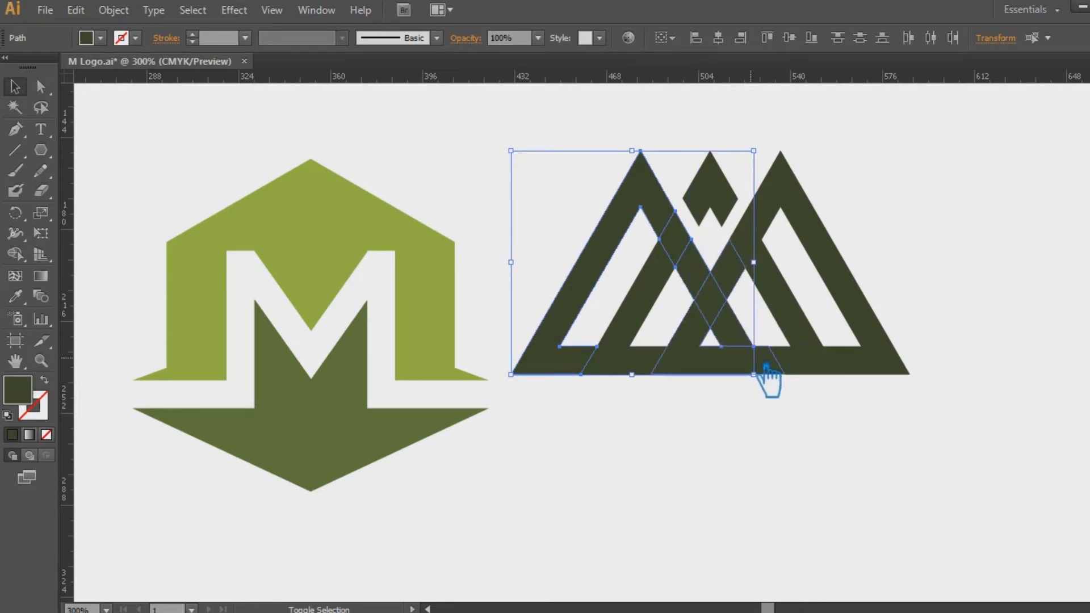
{"action": "left_click", "coordinate": [818, 428]}
Draw a straight line along the left triangle's right outer edge, running from the central crossing to just past the base
{"action": "left_click", "coordinate": [15, 150]}
{"action": "left_click_drag", "start_coordinate": [753, 346], "coordinate": [769, 355]}
{"action": "key", "text": "ctrl"}
{"action": "left_click_drag", "start_coordinate": [753, 300], "coordinate": [816, 270]}
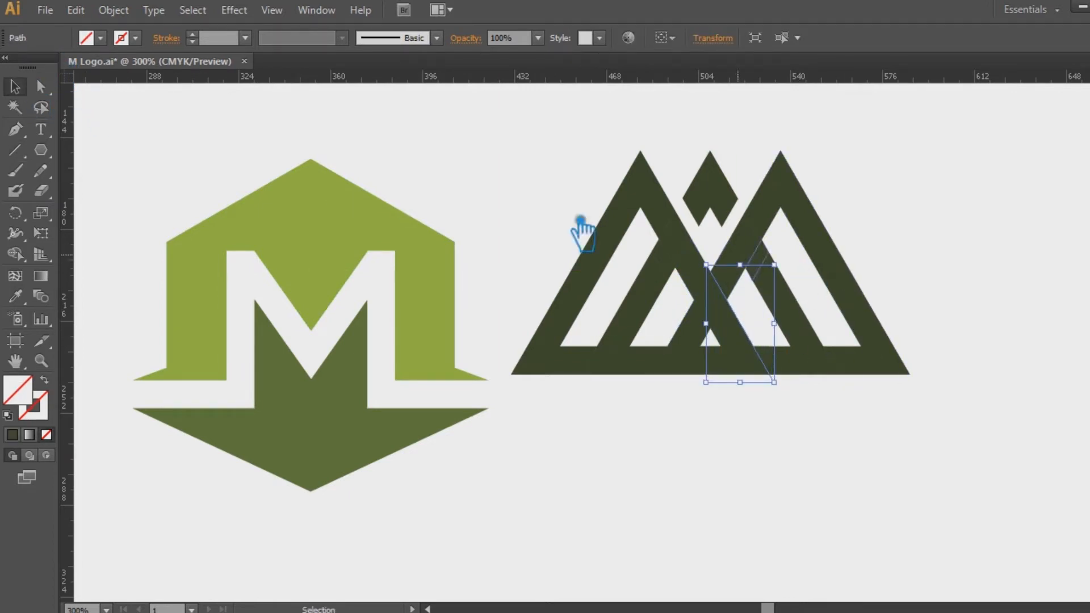
Divide all the triangle pieces except the top diamond with the slanted line, and ungroup the result
{"action": "left_click_drag", "start_coordinate": [785, 414], "coordinate": [559, 273]}
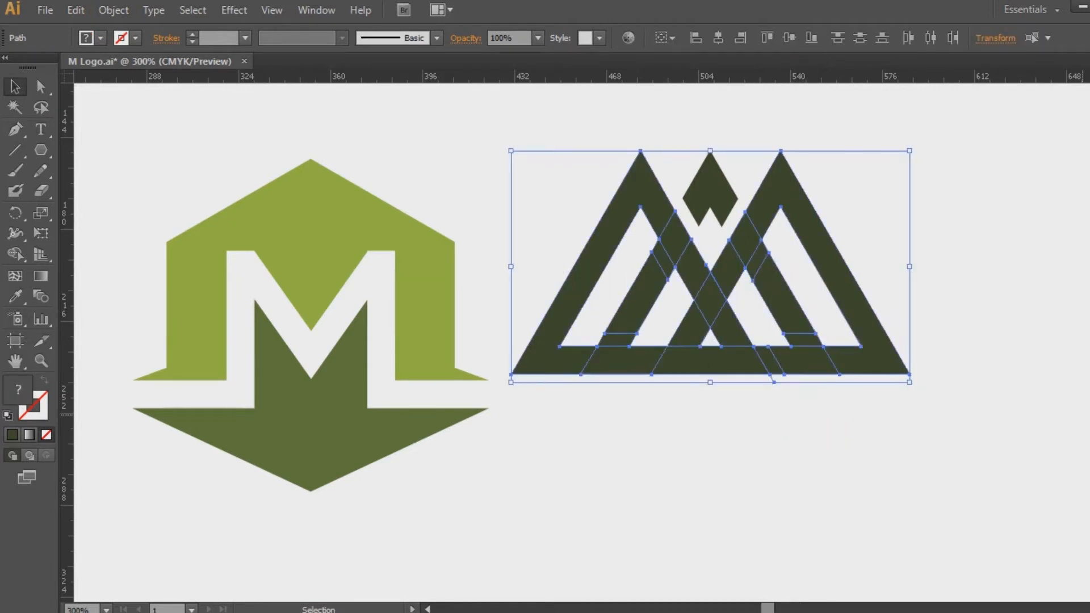
{"action": "key", "text": "ctrl+shift+F9"}
{"action": "left_click", "coordinate": [951, 494]}
{"action": "key", "text": "ctrl+shift+F9"}
{"action": "right_click", "coordinate": [721, 352]}
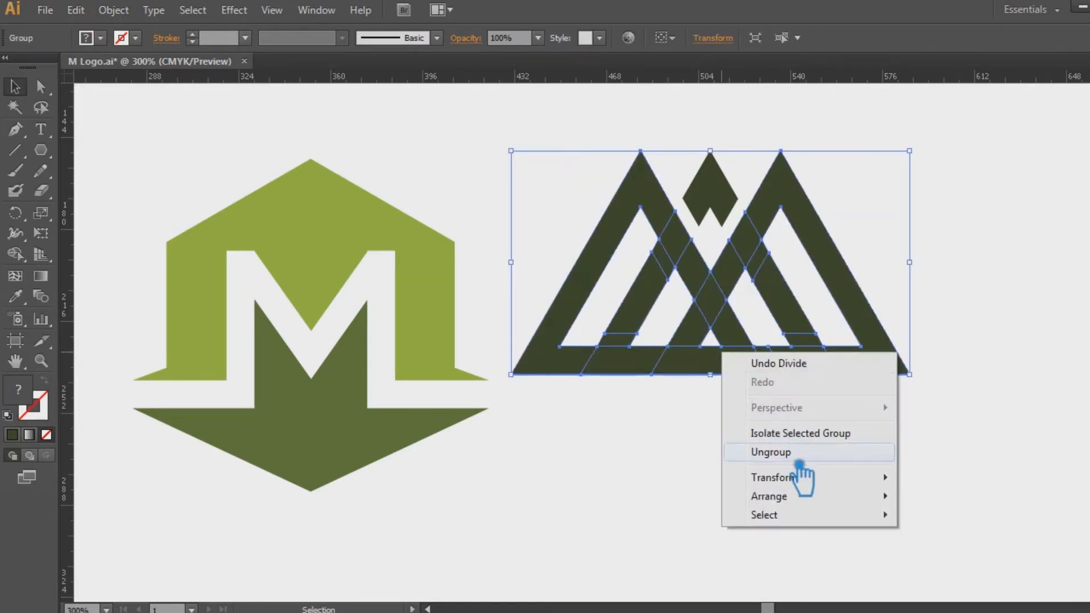
{"action": "left_click", "coordinate": [790, 454]}
{"action": "left_click", "coordinate": [752, 431]}
Cut the central base piece, delete the leftover path exposed at its upper edge, and paste the piece back in front
{"action": "left_click", "coordinate": [735, 358]}
{"action": "key", "text": "ctrl+x"}
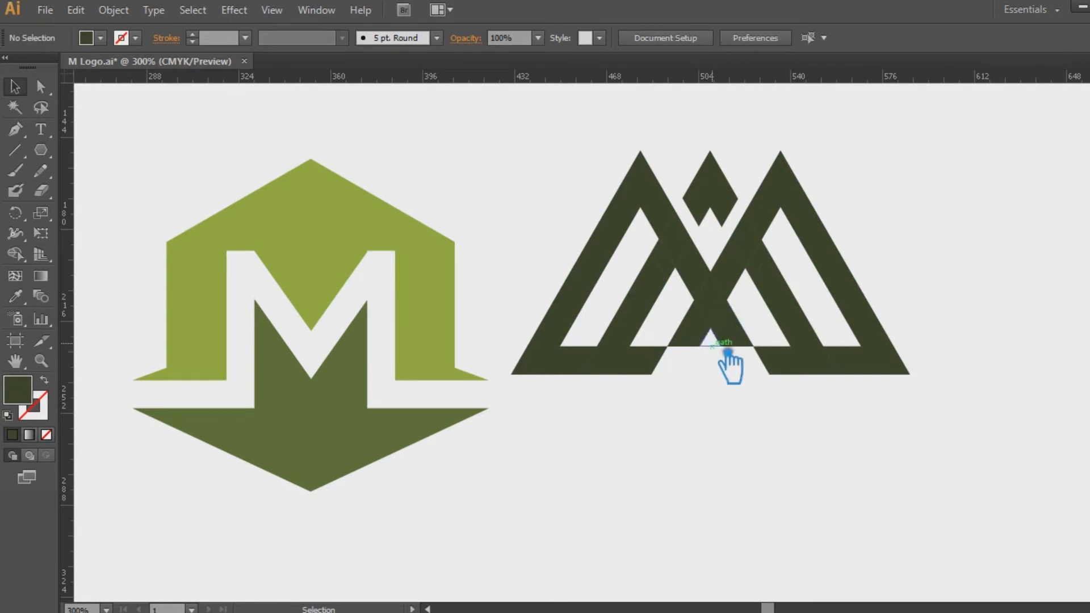
{"action": "left_click", "coordinate": [714, 345]}
{"action": "key", "text": "Delete"}
{"action": "key", "text": "ctrl+f"}
{"action": "left_click", "coordinate": [735, 429]}
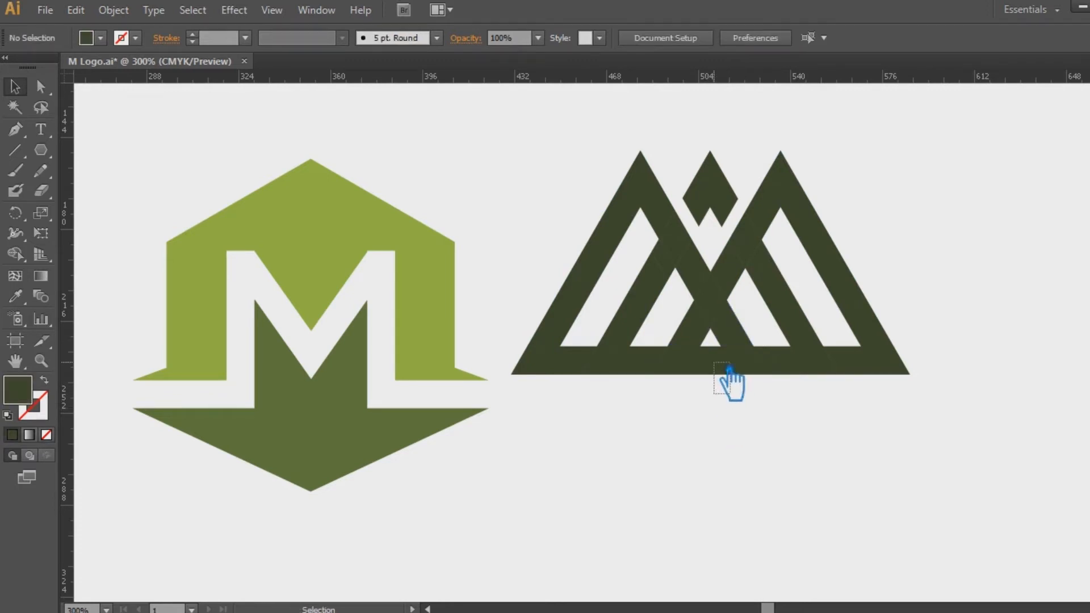
Unite the left triangle's pieces, including its right leg and the central base, into a single shape
{"action": "left_click", "coordinate": [707, 346]}
{"action": "left_click", "coordinate": [667, 199], "text": "shift"}
{"action": "left_click", "coordinate": [630, 368], "text": "shift"}
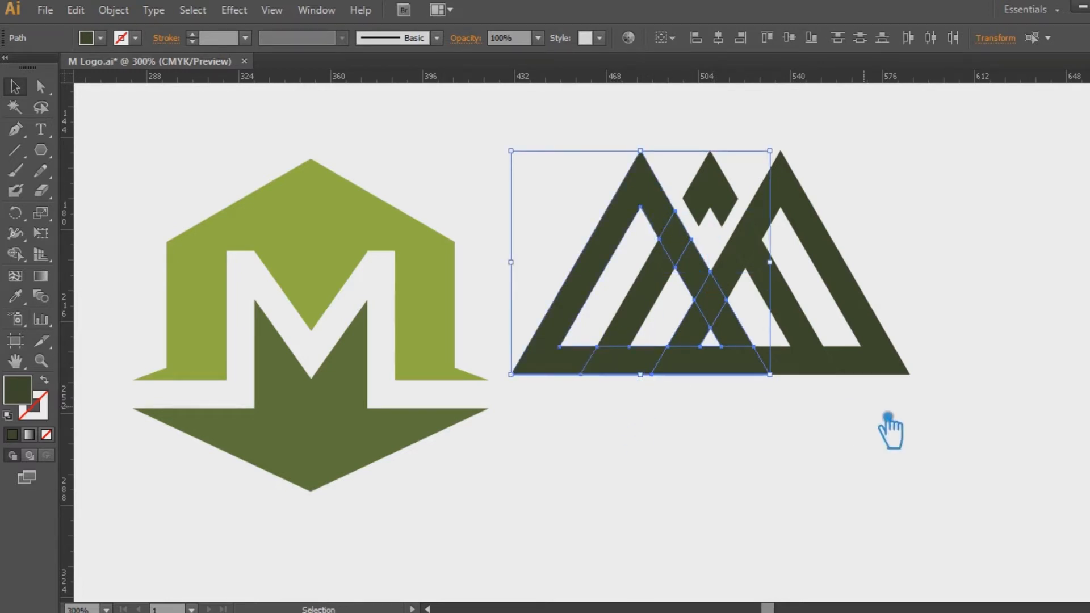
{"action": "key", "text": "ctrl+shift+F9"}
{"action": "left_click", "coordinate": [946, 453]}
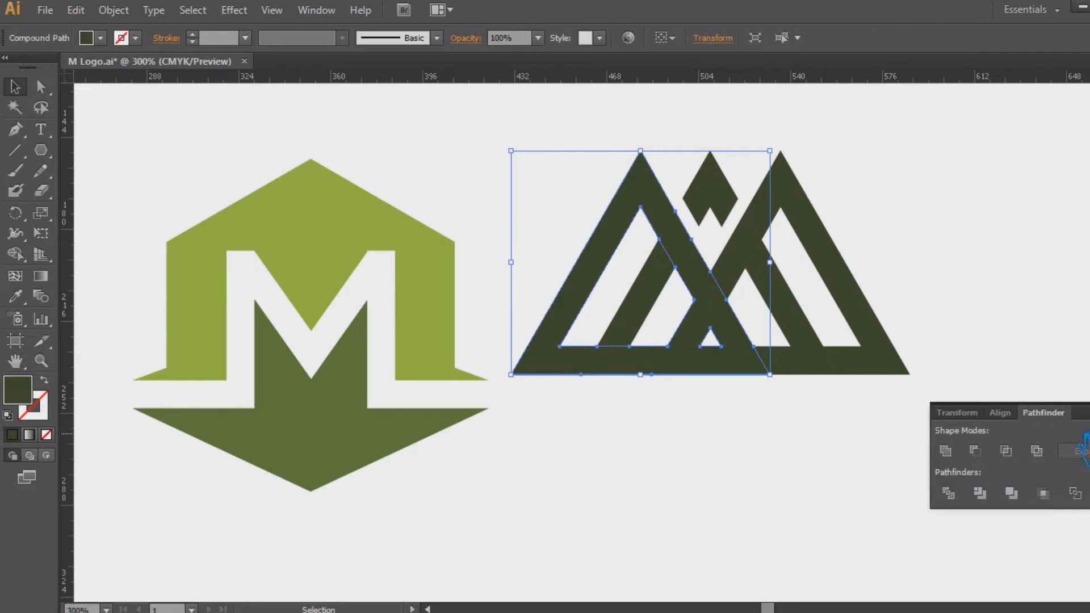
{"action": "left_click", "coordinate": [785, 457]}
Draw a slanted line through the left crossing along the outer edge of the middle triangle's left leg, extending past the base
{"action": "left_click", "coordinate": [17, 152]}
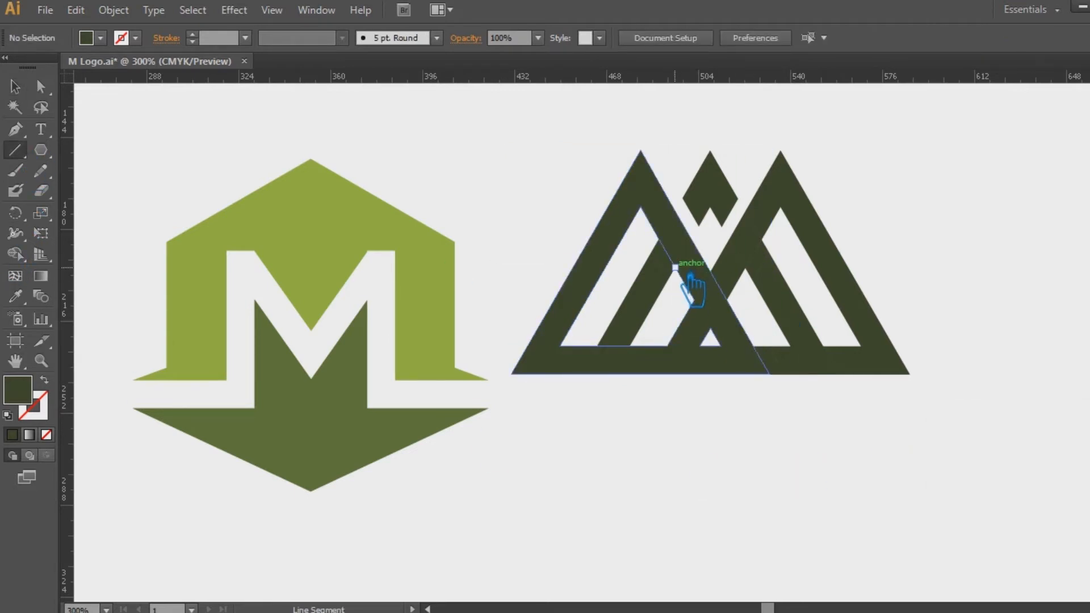
{"action": "mouse_move", "coordinate": [675, 267]}
{"action": "left_mouse_down"}
{"action": "mouse_move", "coordinate": [666, 355]}
{"action": "mouse_move", "coordinate": [629, 346]}
{"action": "mouse_move", "coordinate": [724, 414]}
{"action": "left_mouse_up"}
{"action": "left_click", "coordinate": [17, 87]}
{"action": "left_click_drag", "start_coordinate": [937, 449], "coordinate": [555, 292]}
{"action": "left_click", "coordinate": [717, 457]}
Draw a parallel line along the left edge of the right triangle's left leg, extending it past the central crossing and the base
{"action": "left_click", "coordinate": [15, 149]}
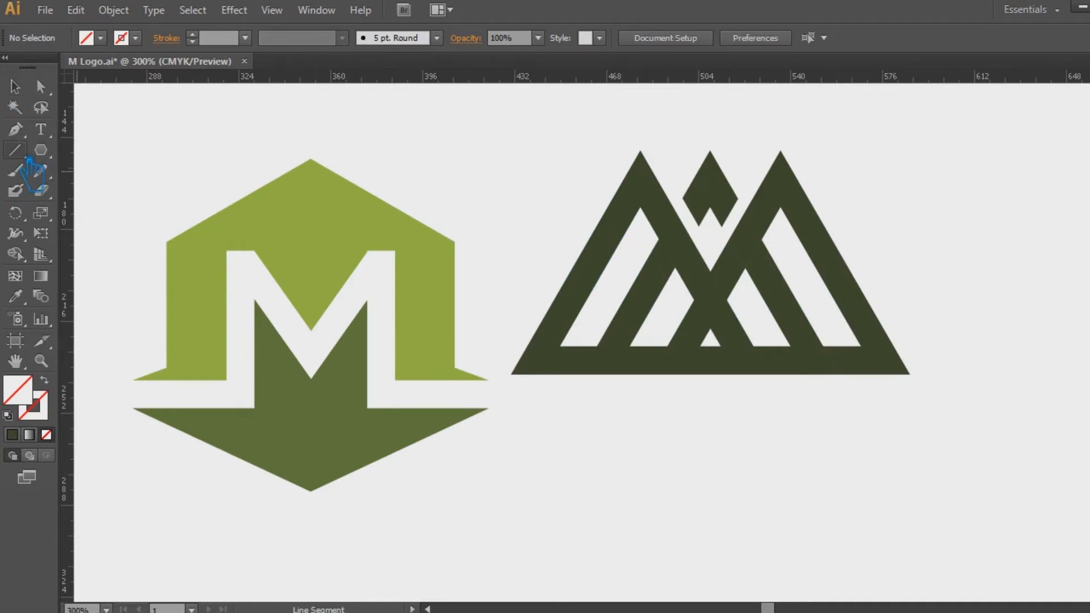
{"action": "left_click_drag", "start_coordinate": [694, 299], "coordinate": [667, 346]}
{"action": "left_click", "coordinate": [16, 86]}
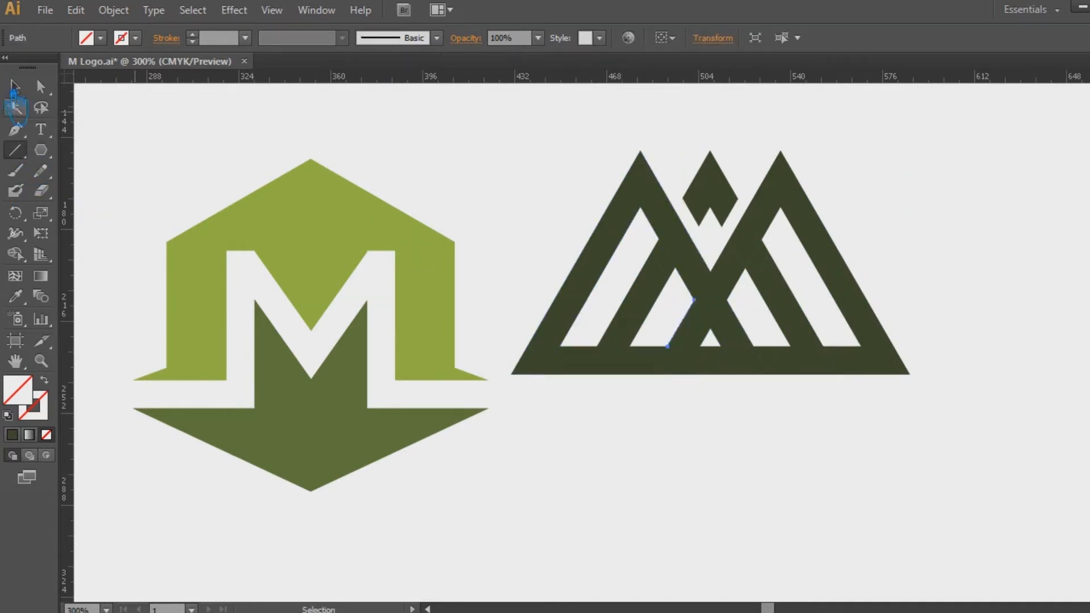
{"action": "left_click_drag", "start_coordinate": [693, 299], "coordinate": [715, 262]}
{"action": "left_click_drag", "start_coordinate": [963, 457], "coordinate": [572, 264]}
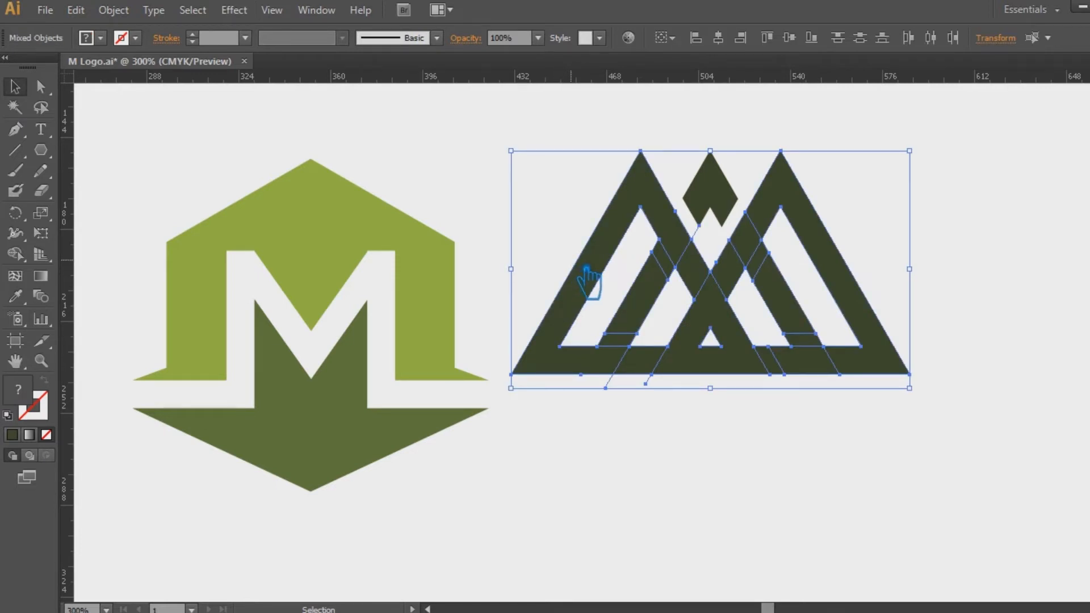
{"action": "left_click", "coordinate": [831, 472]}
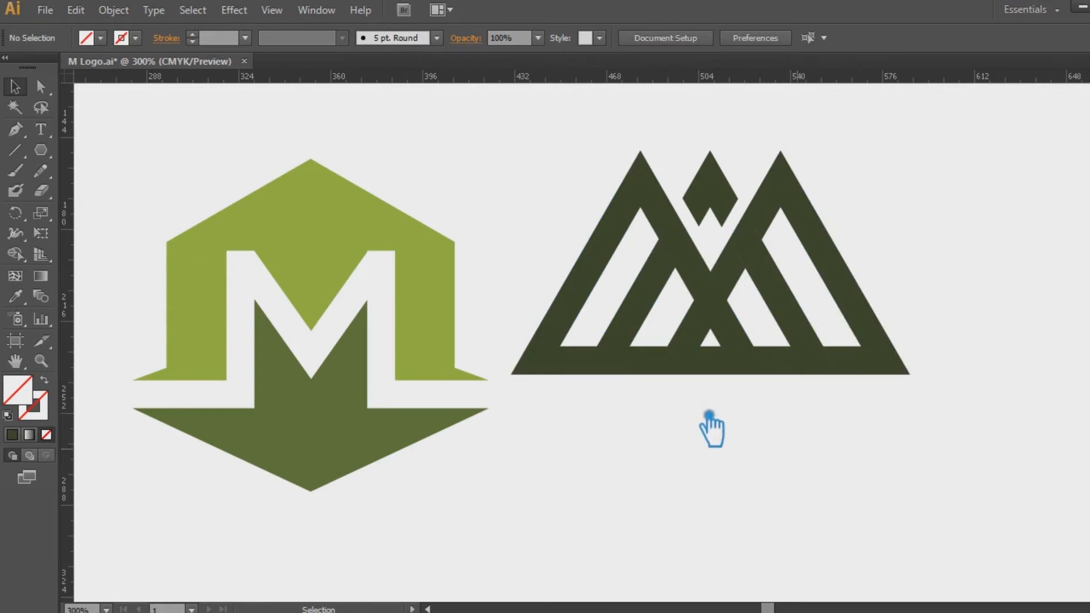
Draw a mirrored slanted line along the outer edge of the middle triangle's right leg, extending past the base
{"action": "left_click", "coordinate": [15, 150]}
{"action": "left_click_drag", "start_coordinate": [763, 278], "coordinate": [818, 386]}
{"action": "key", "text": "v"}
Divide the triangle artwork with the slanted lines and ungroup the result
{"action": "left_click_drag", "start_coordinate": [992, 464], "coordinate": [562, 250]}
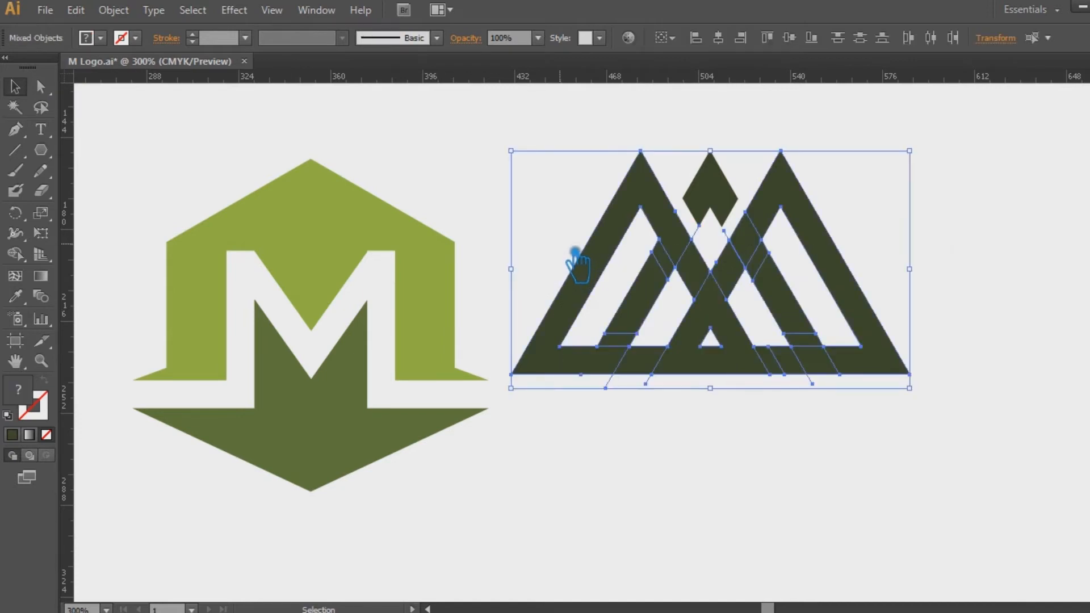
{"action": "key", "text": "ctrl+shift+F9"}
{"action": "left_click", "coordinate": [968, 506]}
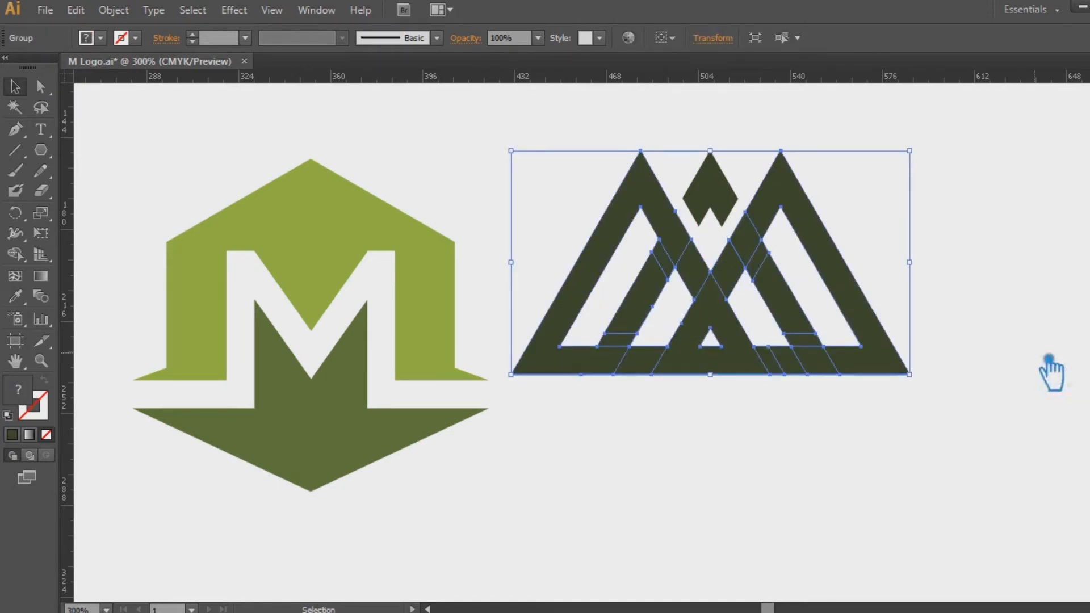
{"action": "right_click", "coordinate": [761, 281]}
{"action": "left_click", "coordinate": [809, 380]}
{"action": "left_click", "coordinate": [705, 523]}
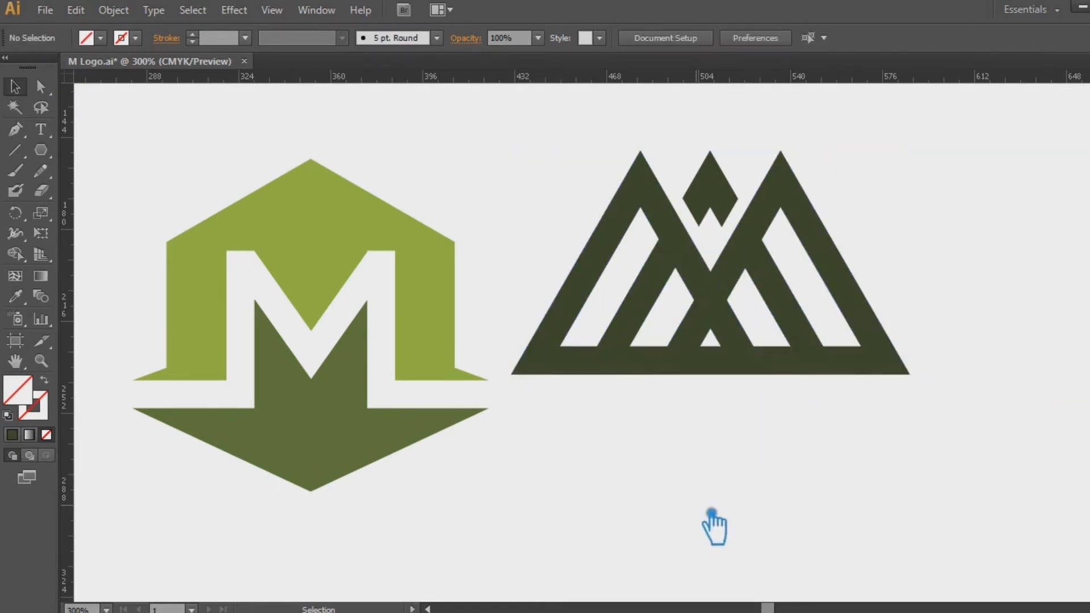
Delete the two base pieces that join the small central triangle to the left and right triangles
{"action": "left_click", "coordinate": [654, 373]}
{"action": "key", "text": "Delete"}
{"action": "left_click", "coordinate": [788, 369]}
{"action": "key", "text": "Delete"}
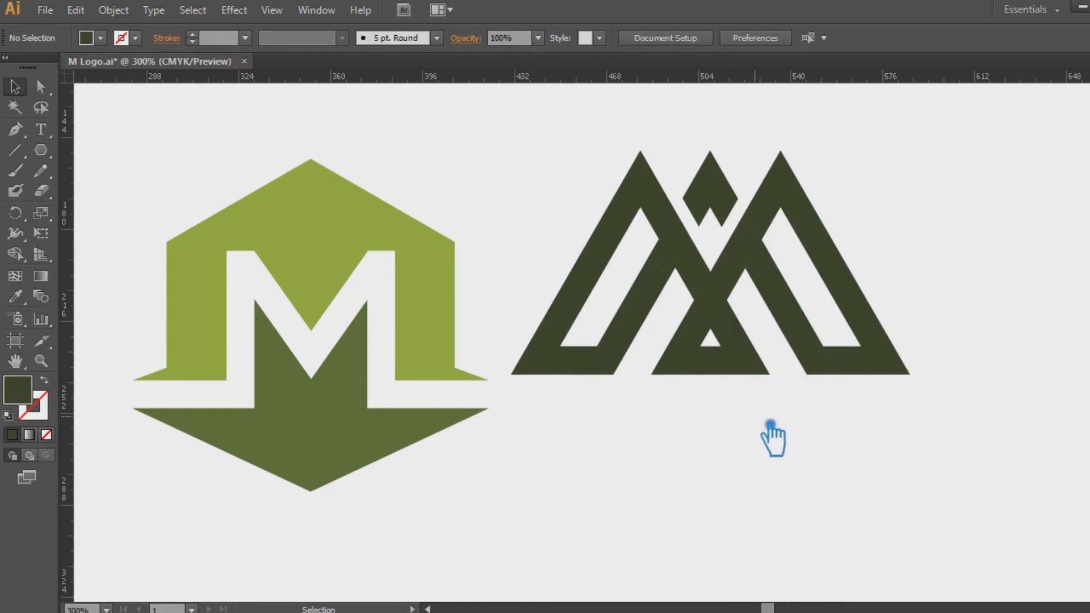
{"action": "left_click", "coordinate": [672, 256]}
{"action": "left_click", "coordinate": [733, 430]}
Unite the right triangle's outer frame with its inner leg pieces and ungroup the result
{"action": "left_click", "coordinate": [666, 187]}
{"action": "left_click", "coordinate": [790, 200]}
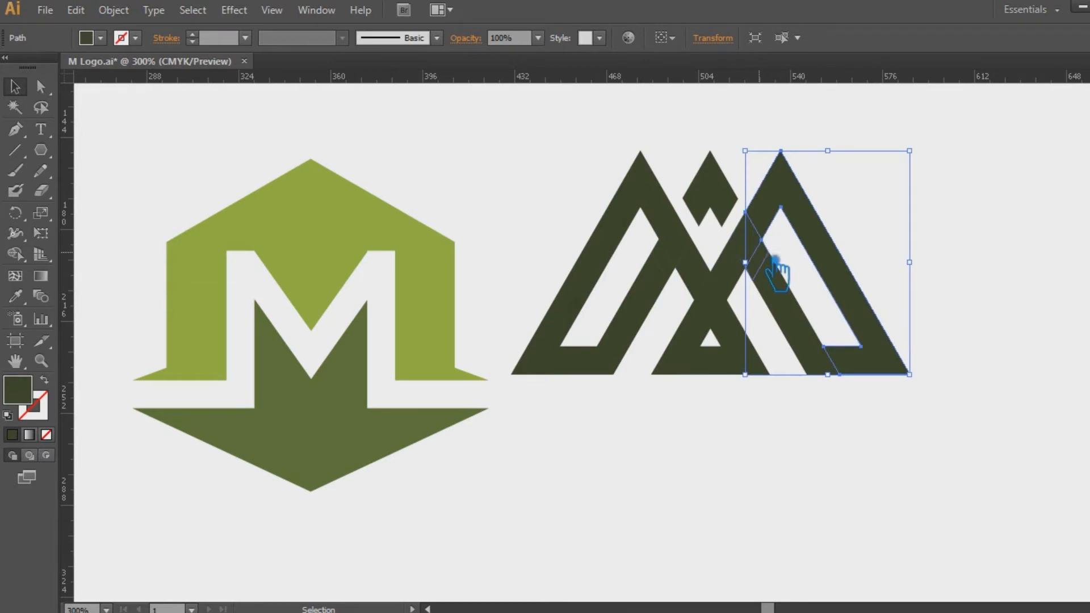
{"action": "left_click", "coordinate": [759, 247], "text": "shift"}
{"action": "left_click", "coordinate": [732, 282], "text": "shift"}
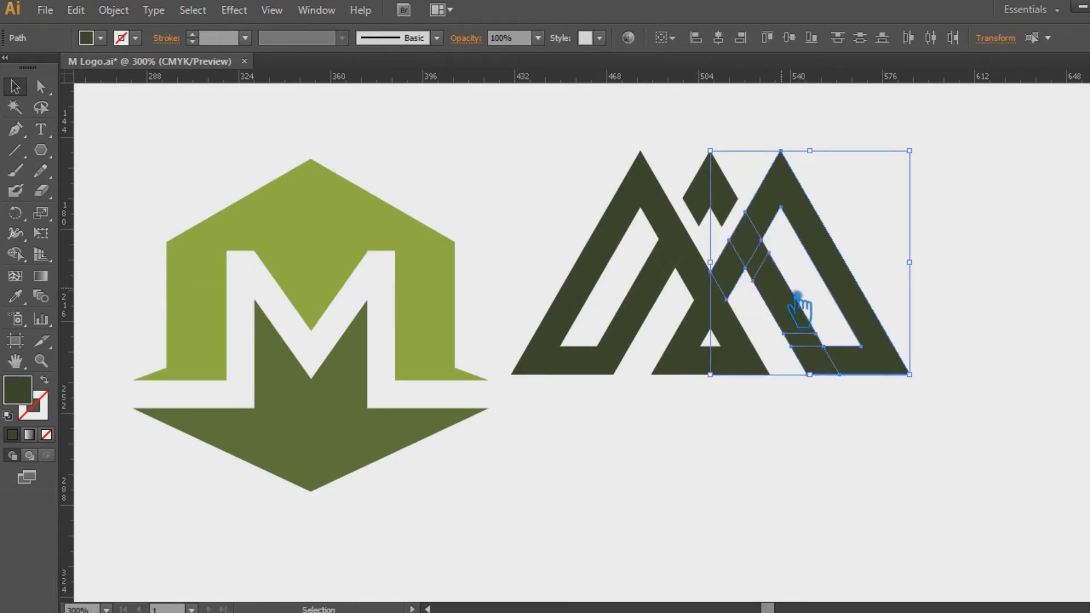
{"action": "left_click", "coordinate": [1084, 471]}
{"action": "left_click", "coordinate": [945, 450]}
{"action": "left_click", "coordinate": [1014, 244]}
{"action": "right_click", "coordinate": [728, 268]}
{"action": "left_click", "coordinate": [756, 369]}
{"action": "left_click", "coordinate": [711, 448]}
{"action": "left_click", "coordinate": [732, 274]}
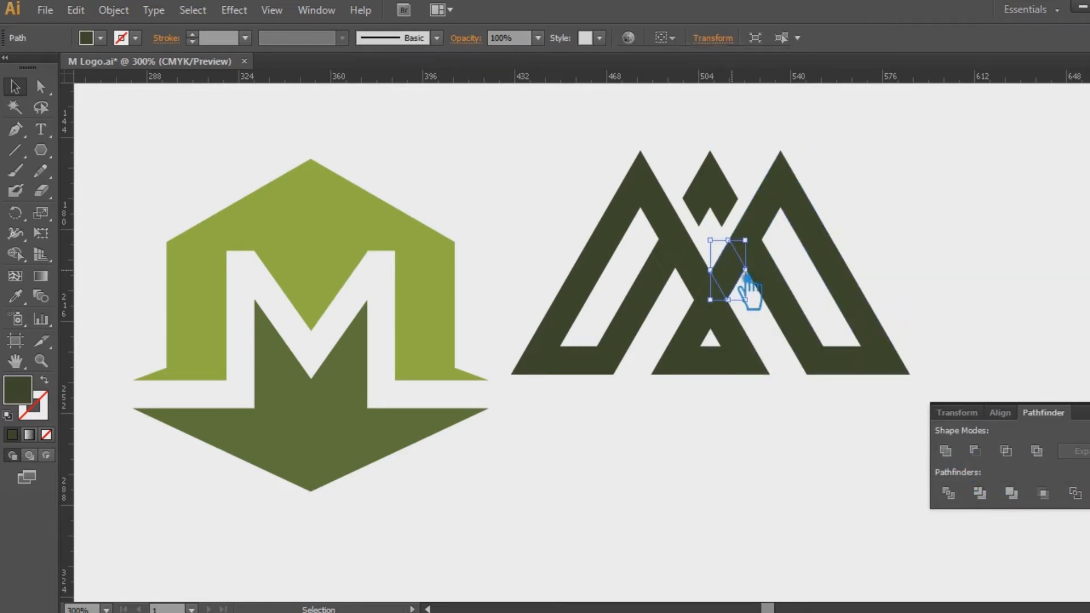
{"action": "left_click", "coordinate": [769, 418]}
Fill the left triangle's outer frame with a slightly dark teal
{"action": "key", "text": "v"}
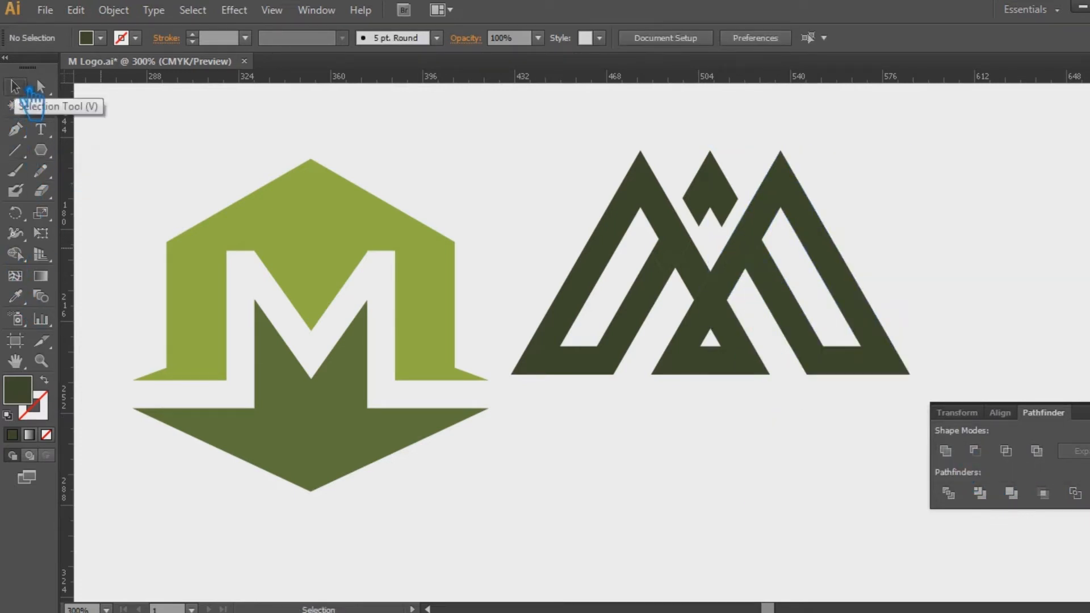
{"action": "left_click", "coordinate": [664, 206]}
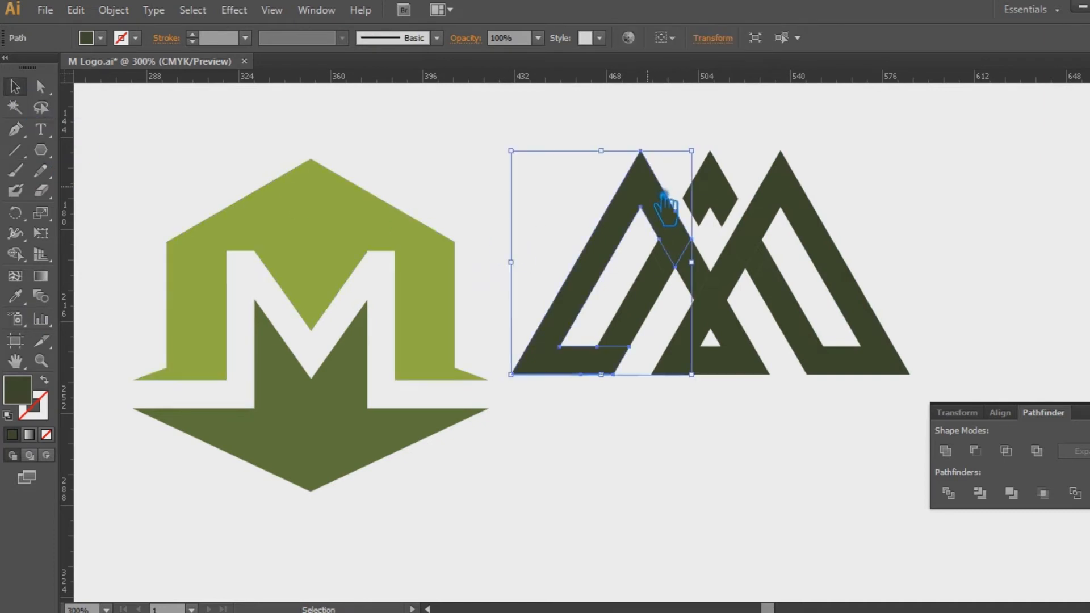
{"action": "double_click", "coordinate": [23, 391]}
{"action": "left_click", "coordinate": [615, 317]}
{"action": "left_click_drag", "start_coordinate": [559, 267], "coordinate": [555, 281]}
{"action": "key", "text": "Return"}
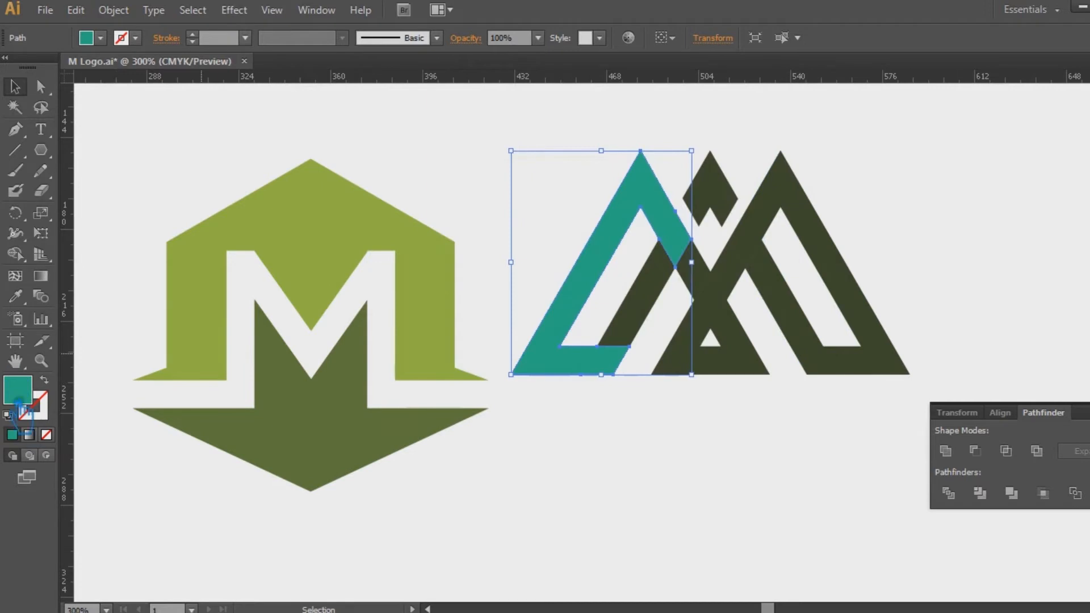
{"action": "double_click", "coordinate": [19, 400]}
{"action": "left_click", "coordinate": [532, 299]}
{"action": "left_click", "coordinate": [759, 211]}
{"action": "left_click", "coordinate": [937, 206]}
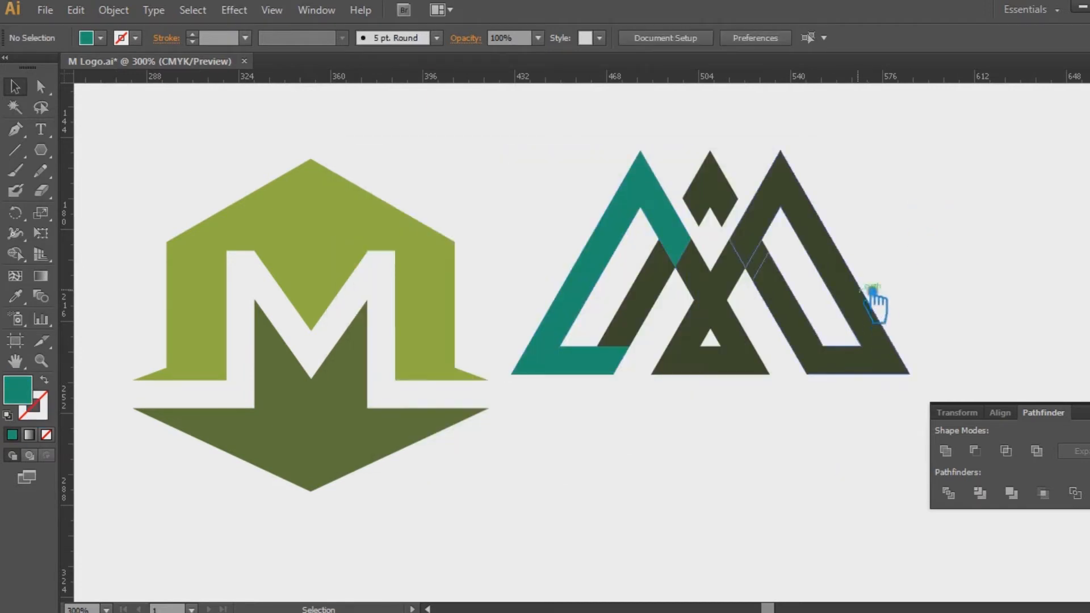
Apply the left frame's teal to the right triangle's frame with the Eyedropper
{"action": "left_click", "coordinate": [856, 267]}
{"action": "left_click", "coordinate": [15, 296]}
{"action": "left_click", "coordinate": [590, 292]}
{"action": "left_click", "coordinate": [17, 86]}
{"action": "left_click", "coordinate": [993, 214]}
Unite the small central triangle and the crossing strip with the left triangle's frame in the same teal
{"action": "left_click", "coordinate": [727, 274]}
{"action": "left_click", "coordinate": [710, 276], "text": "shift"}
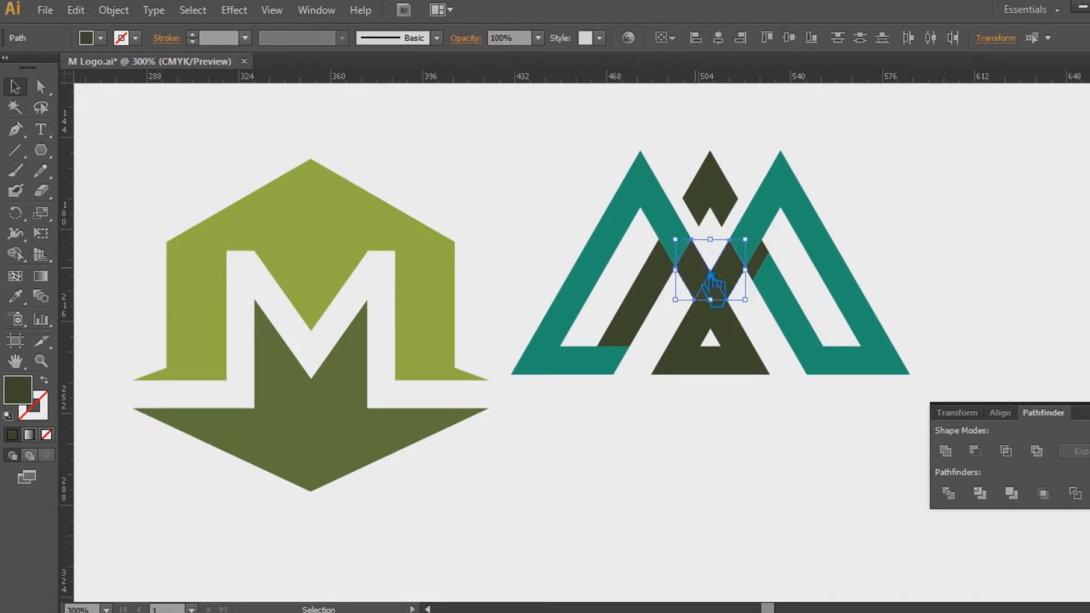
{"action": "left_click", "coordinate": [900, 243]}
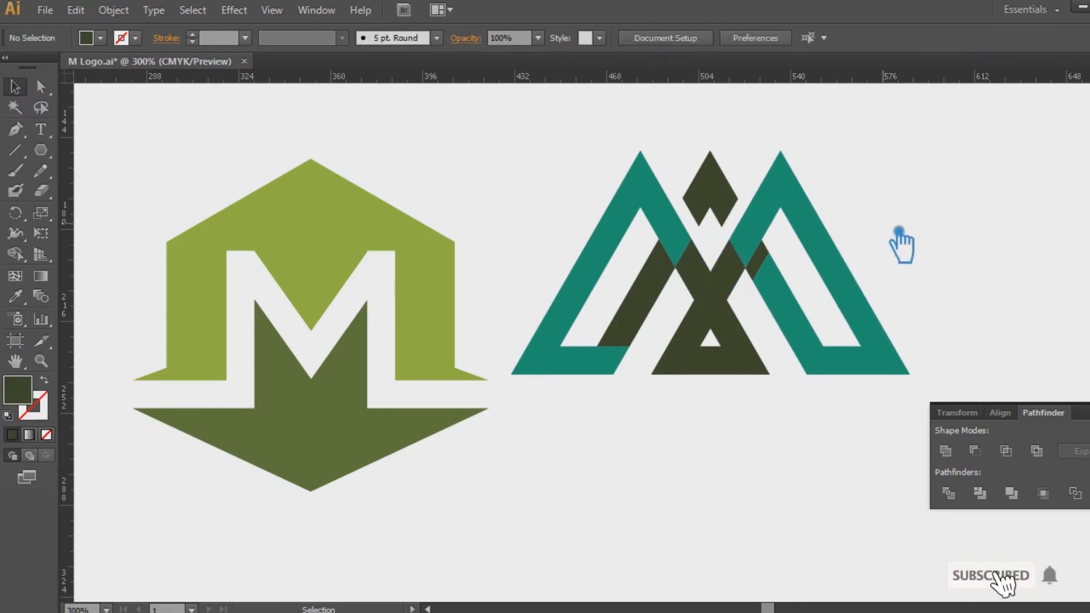
{"action": "left_click", "coordinate": [733, 332]}
{"action": "left_click", "coordinate": [705, 277], "text": "shift"}
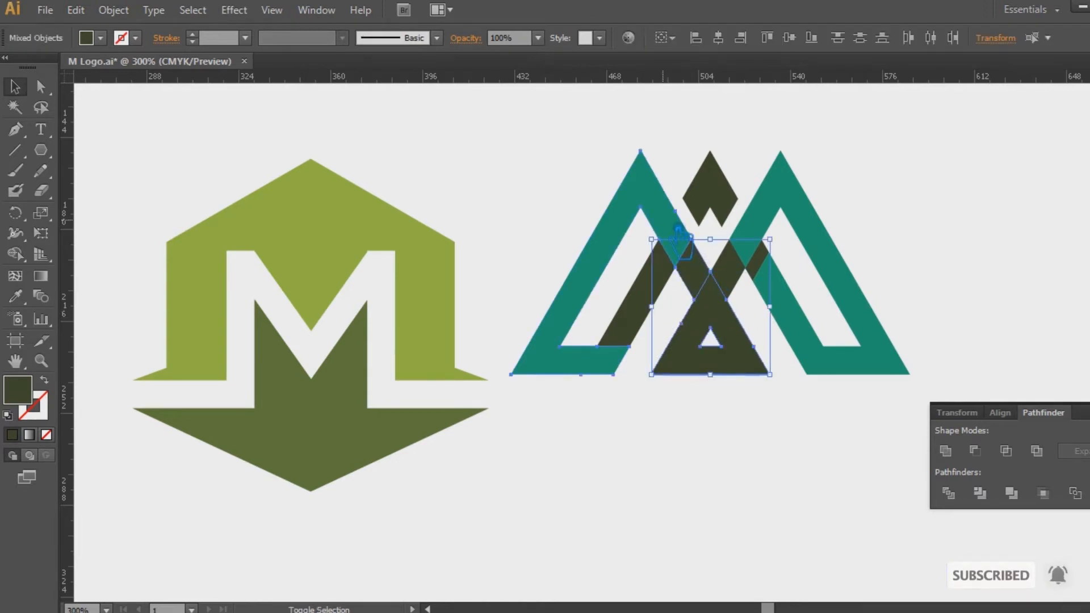
{"action": "left_click", "coordinate": [680, 237], "text": "shift"}
{"action": "left_click", "coordinate": [945, 450]}
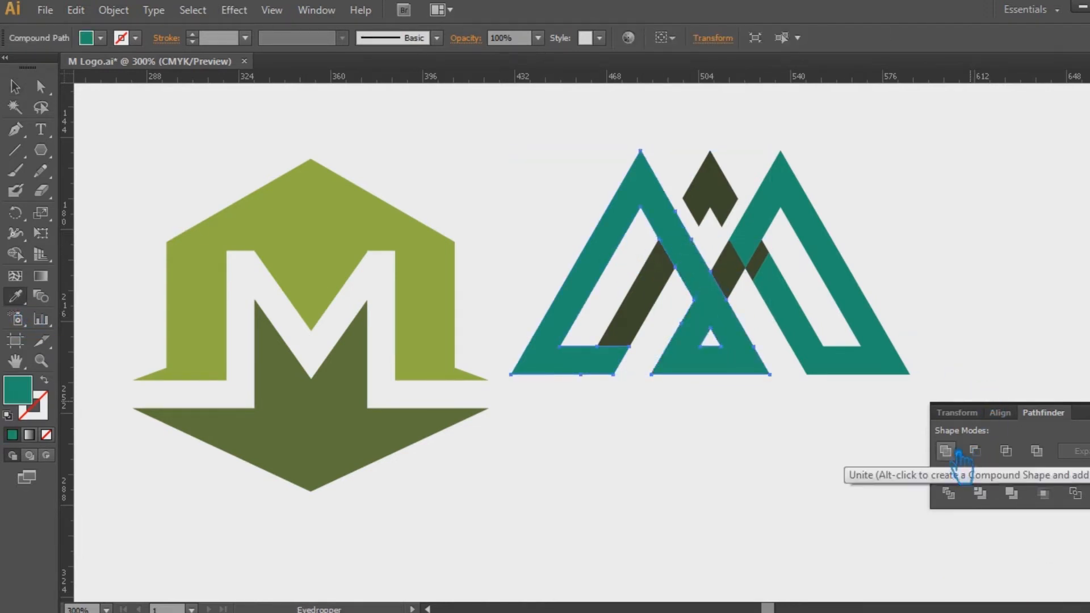
{"action": "left_click", "coordinate": [908, 195]}
Recolour the strip at the right of the central crossing teal and unite it with the right triangle's frame
{"action": "left_click", "coordinate": [742, 288]}
{"action": "key", "text": "i"}
{"action": "left_click", "coordinate": [811, 331]}
{"action": "left_click", "coordinate": [946, 450]}
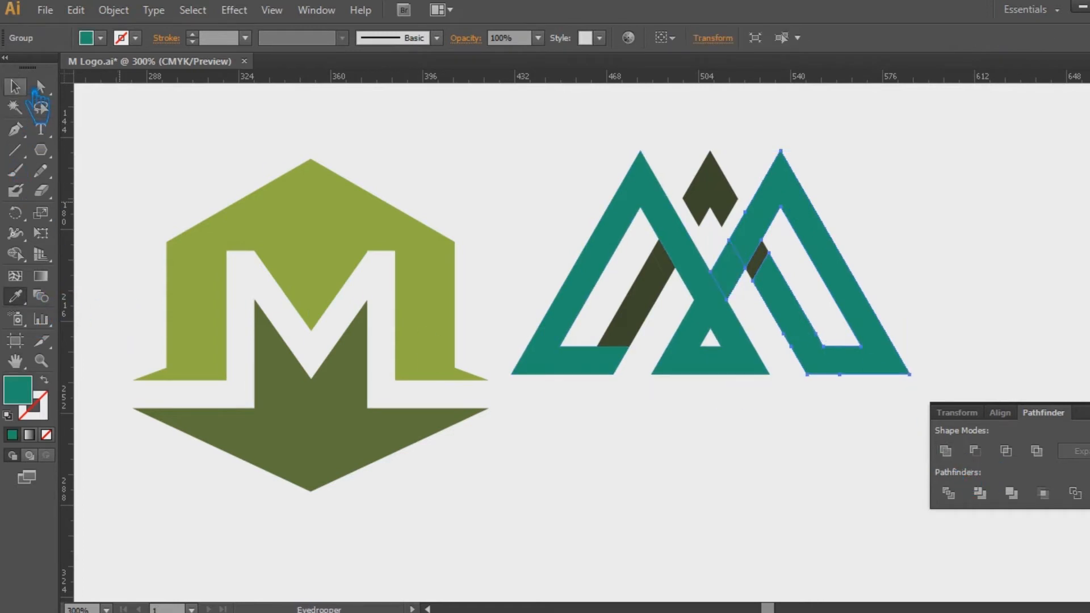
{"action": "left_click", "coordinate": [15, 86]}
{"action": "left_click", "coordinate": [456, 154]}
Recolour the dark lower part of the left inner leg teal and unite it with the left shape
{"action": "left_click", "coordinate": [652, 301]}
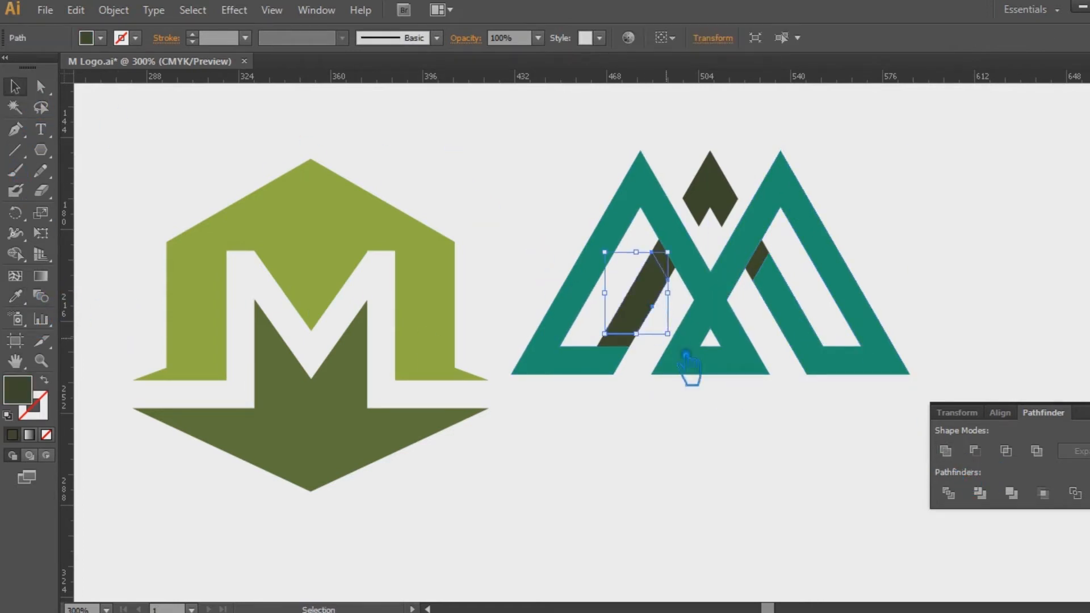
{"action": "left_click", "coordinate": [653, 346]}
{"action": "key", "text": "Delete"}
{"action": "left_click", "coordinate": [640, 334]}
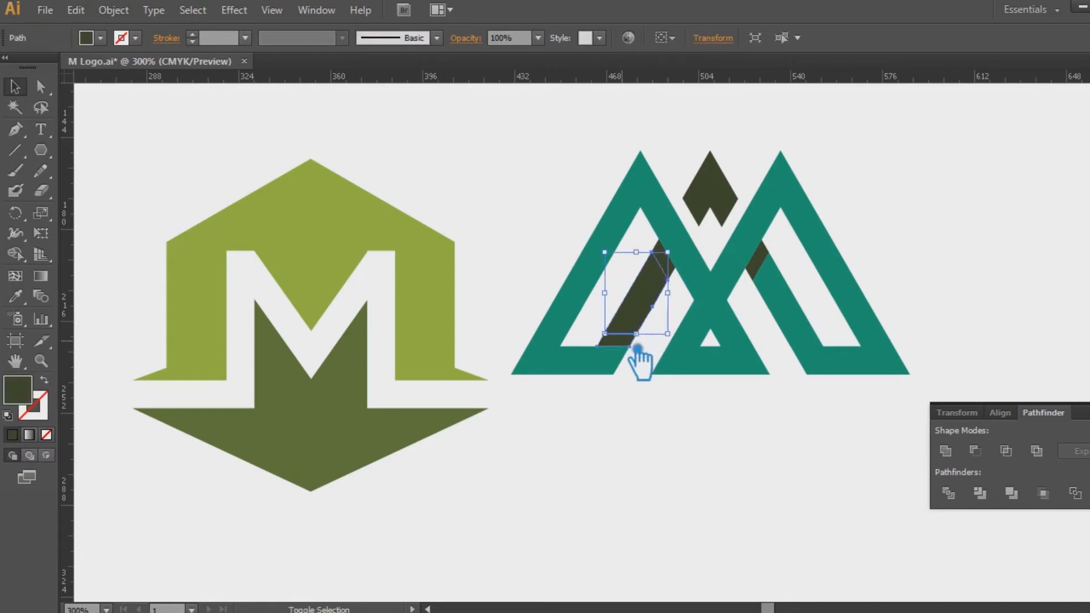
{"action": "left_click", "coordinate": [603, 369], "text": "shift"}
{"action": "key", "text": "i"}
{"action": "left_click", "coordinate": [594, 288]}
{"action": "left_click", "coordinate": [15, 86]}
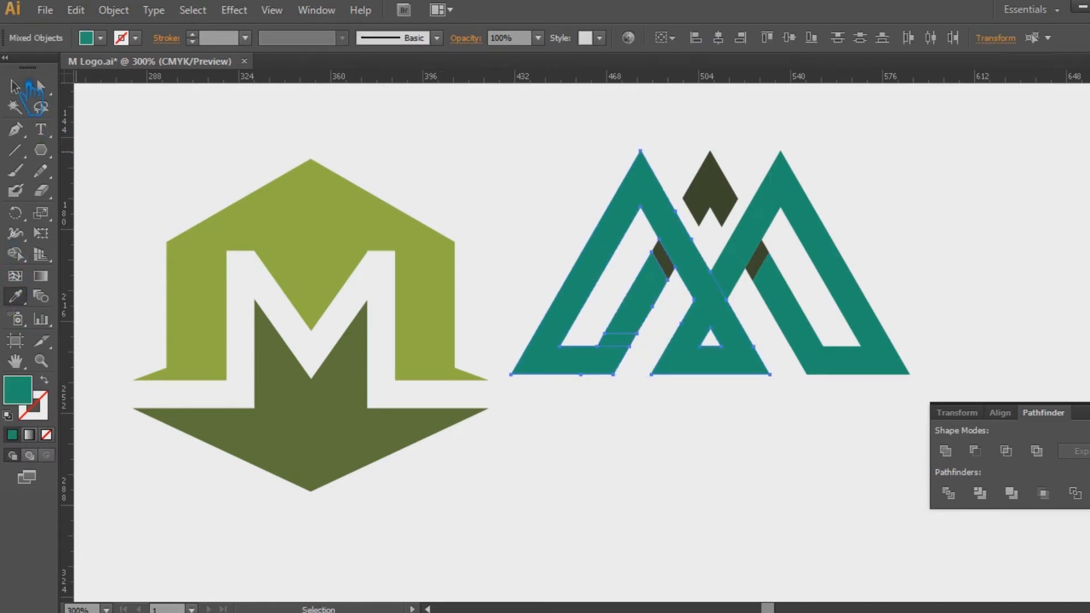
{"action": "left_click", "coordinate": [945, 451]}
{"action": "left_click", "coordinate": [1065, 396]}
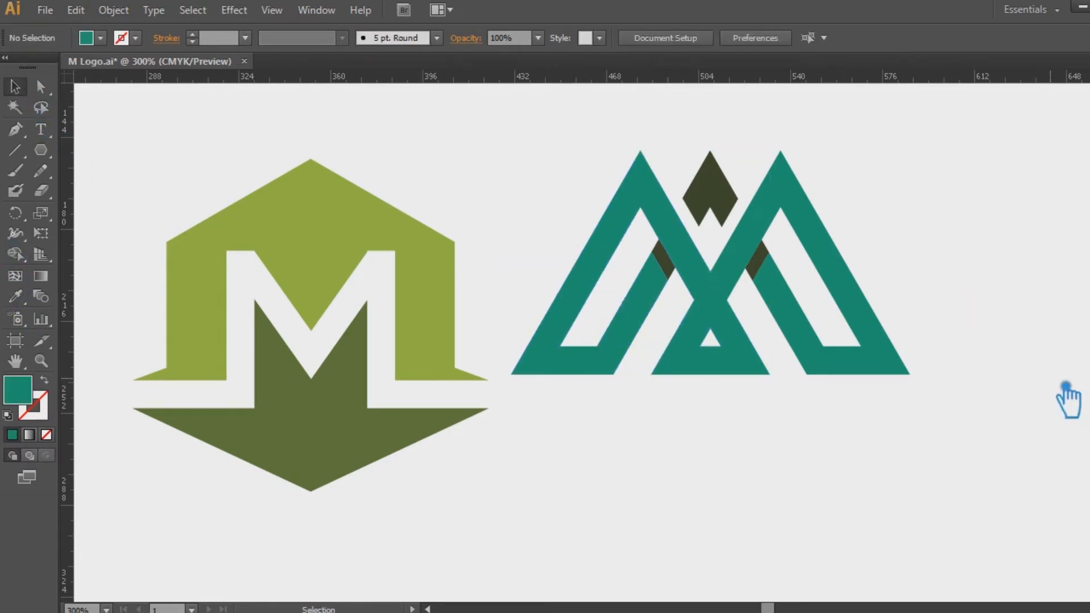
Remove the redundant anchor points along the left shape's inner leg, outer slope and small central triangle
{"action": "left_click", "coordinate": [677, 278]}
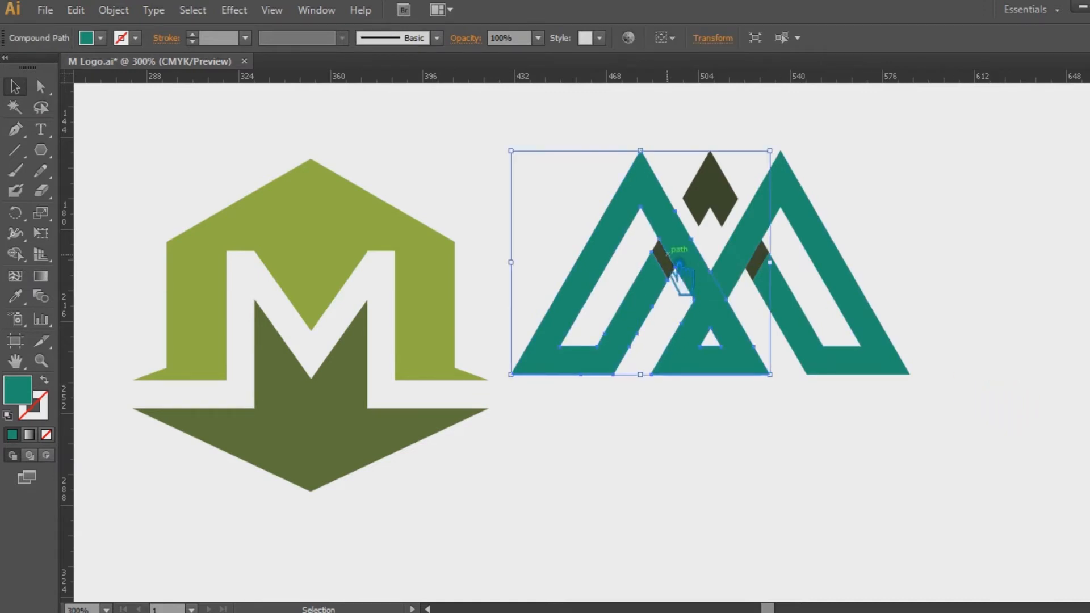
{"action": "key", "text": "p"}
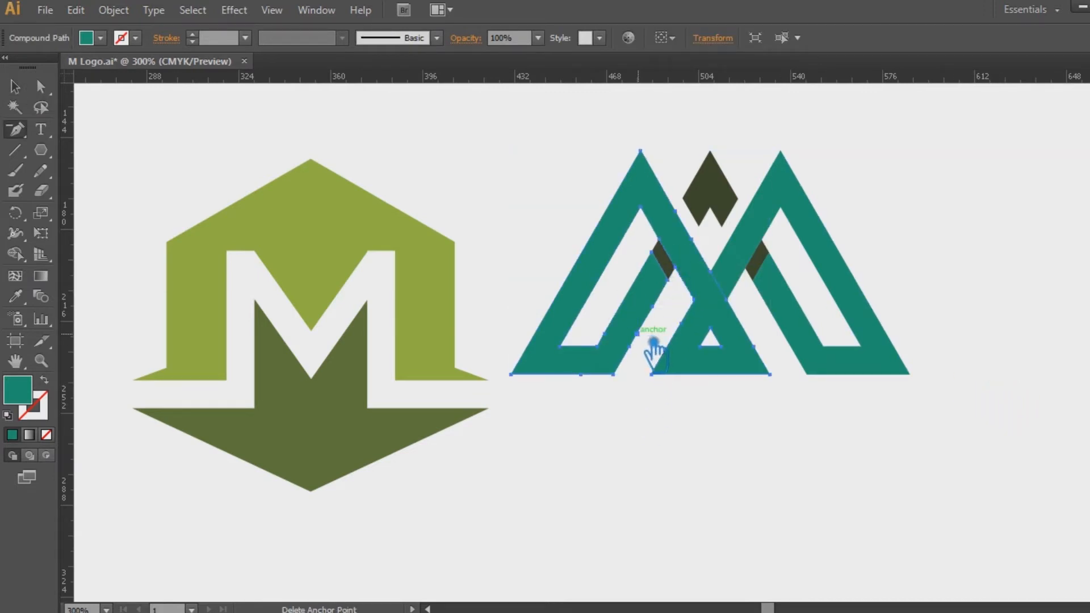
{"action": "left_click", "coordinate": [653, 342]}
{"action": "left_click", "coordinate": [668, 316]}
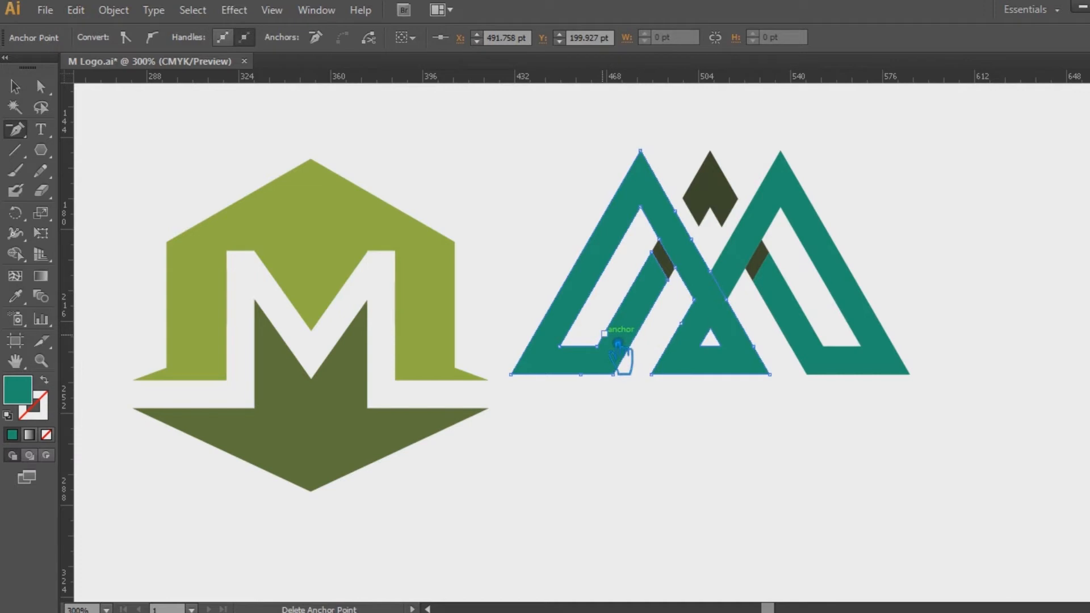
{"action": "left_click", "coordinate": [675, 212]}
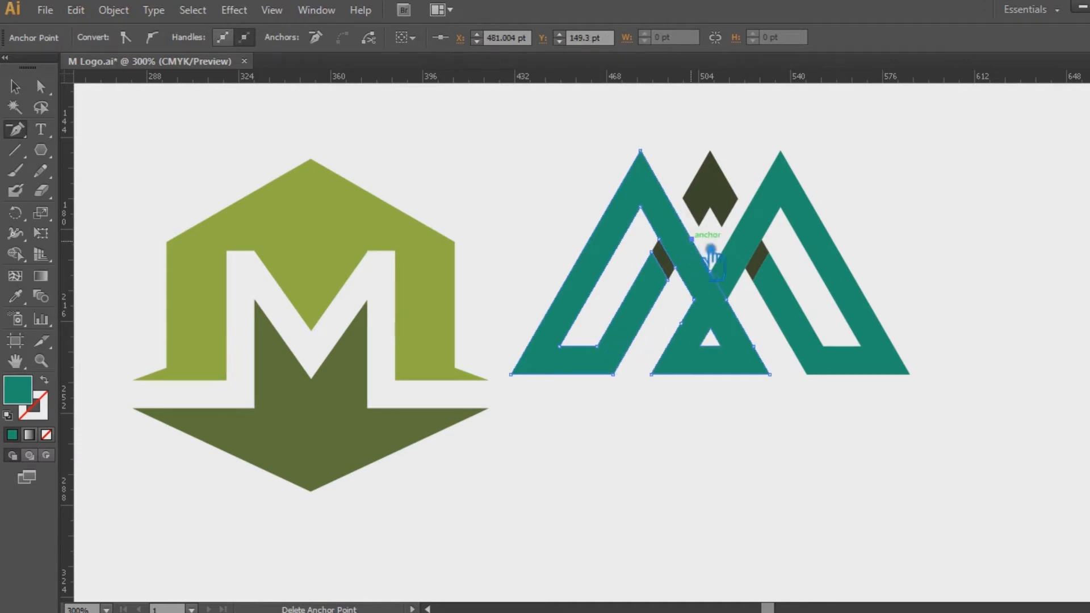
{"action": "left_click", "coordinate": [680, 323]}
{"action": "left_click", "coordinate": [766, 354]}
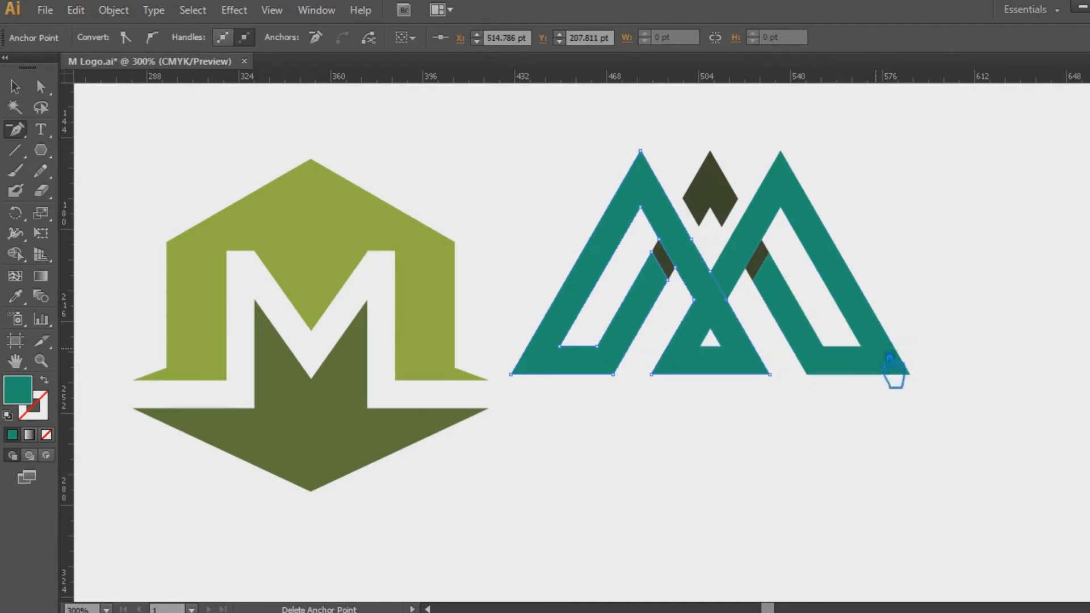
Remove the remaining redundant anchor point on the left shape's long slope above the central crossing
{"action": "left_click", "coordinate": [15, 86]}
{"action": "left_click", "coordinate": [474, 142]}
{"action": "left_click", "coordinate": [703, 272]}
{"action": "key", "text": "minus"}
{"action": "left_click", "coordinate": [693, 240]}
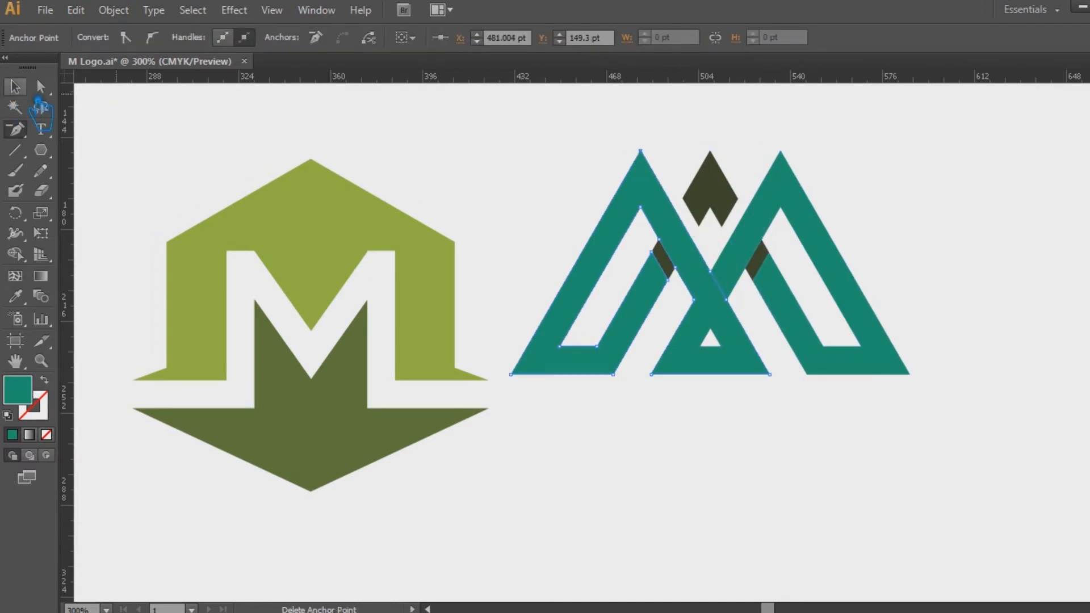
{"action": "left_click", "coordinate": [15, 86]}
{"action": "left_click", "coordinate": [598, 164]}
Remove the redundant anchor points along the right shape's upper left slope, inner leg and base
{"action": "left_click", "coordinate": [806, 233]}
{"action": "key", "text": "minus"}
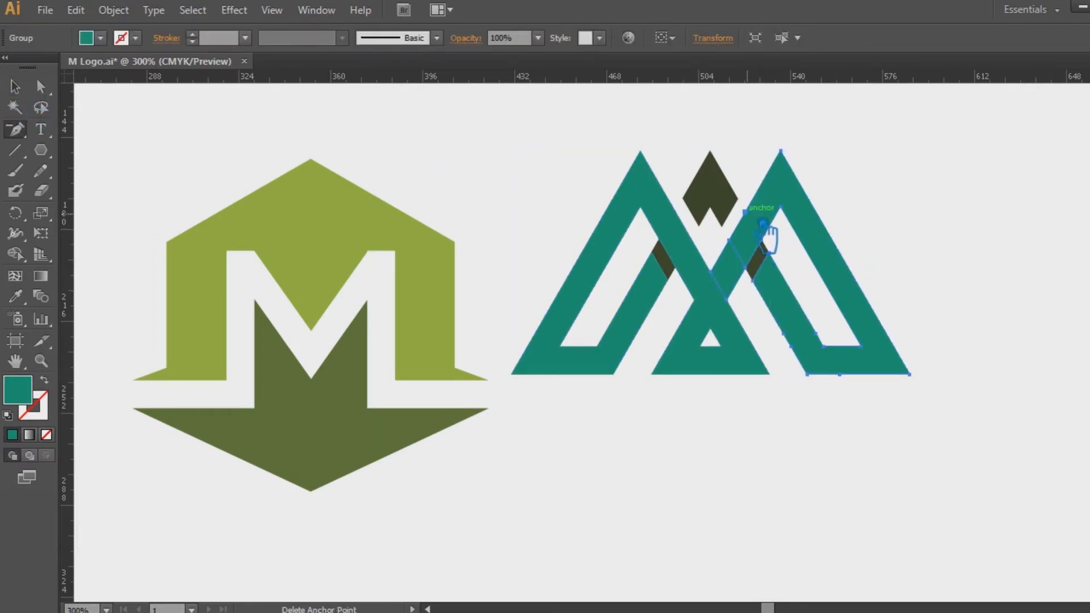
{"action": "left_click", "coordinate": [764, 225]}
{"action": "left_click", "coordinate": [800, 344]}
{"action": "left_click", "coordinate": [790, 347]}
{"action": "left_click", "coordinate": [839, 375]}
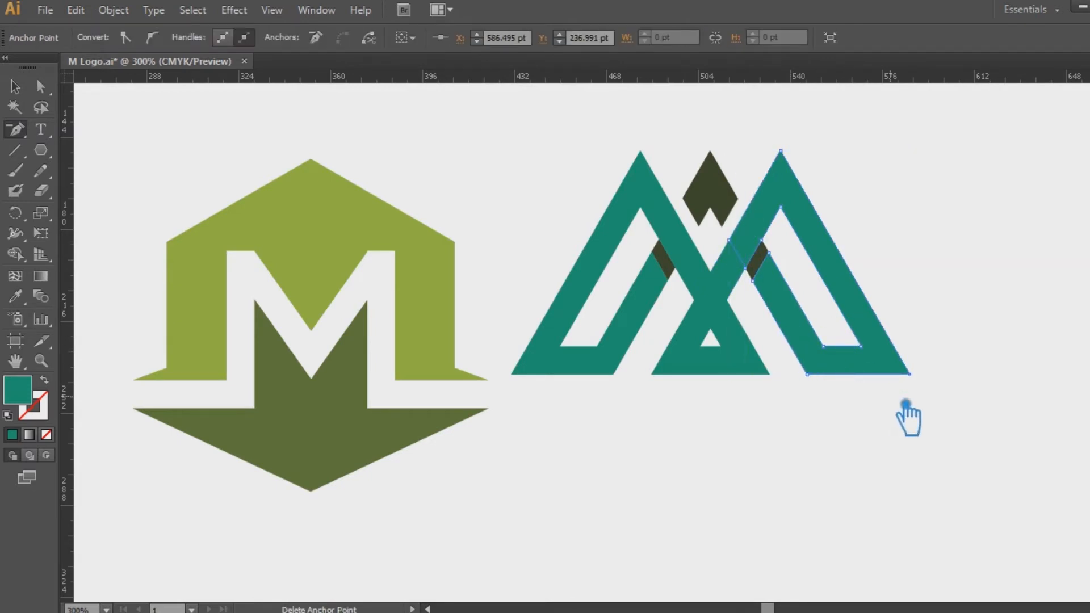
Draw two lines along the right shape's upper left leg, from its inner and outer peaks down to the central crossing
{"action": "left_click", "coordinate": [730, 241]}
{"action": "key", "text": "ctrl+z"}
{"action": "left_click", "coordinate": [15, 87]}
{"action": "left_click", "coordinate": [949, 190]}
{"action": "key", "text": "backslash"}
{"action": "left_click_drag", "start_coordinate": [780, 206], "coordinate": [742, 309]}
{"action": "left_click_drag", "start_coordinate": [781, 152], "coordinate": [712, 299]}
{"action": "key", "text": "v"}
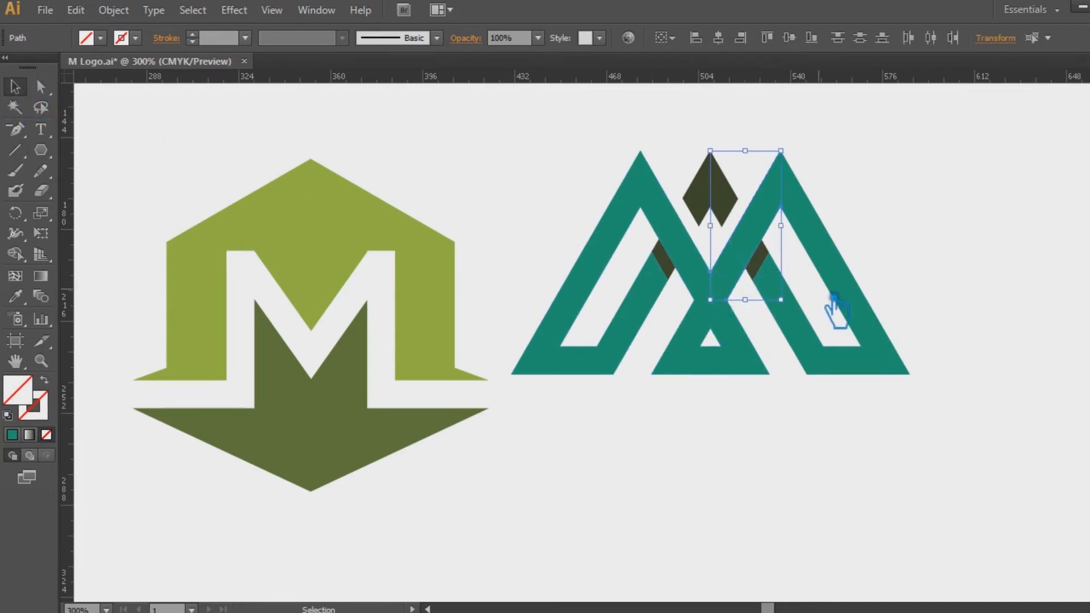
Fill the newly drawn strip with the right shape's teal and unite it with the right shape
{"action": "left_click", "coordinate": [15, 296]}
{"action": "left_click", "coordinate": [834, 357]}
{"action": "key", "text": "v"}
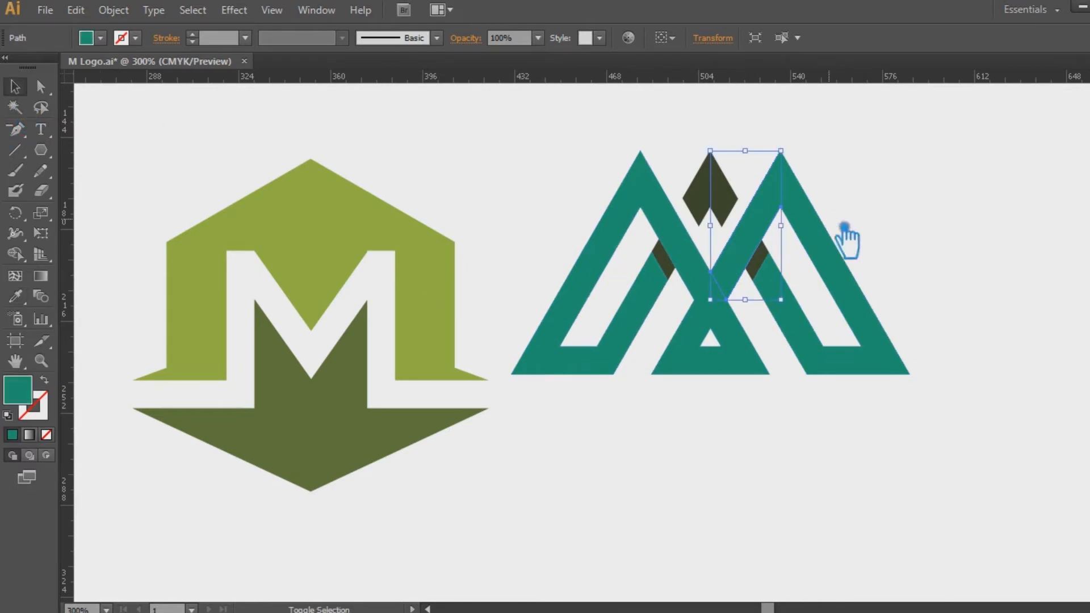
{"action": "left_click", "coordinate": [833, 249], "text": "shift"}
{"action": "key", "text": "ctrl+shift+F9"}
{"action": "left_click", "coordinate": [946, 451]}
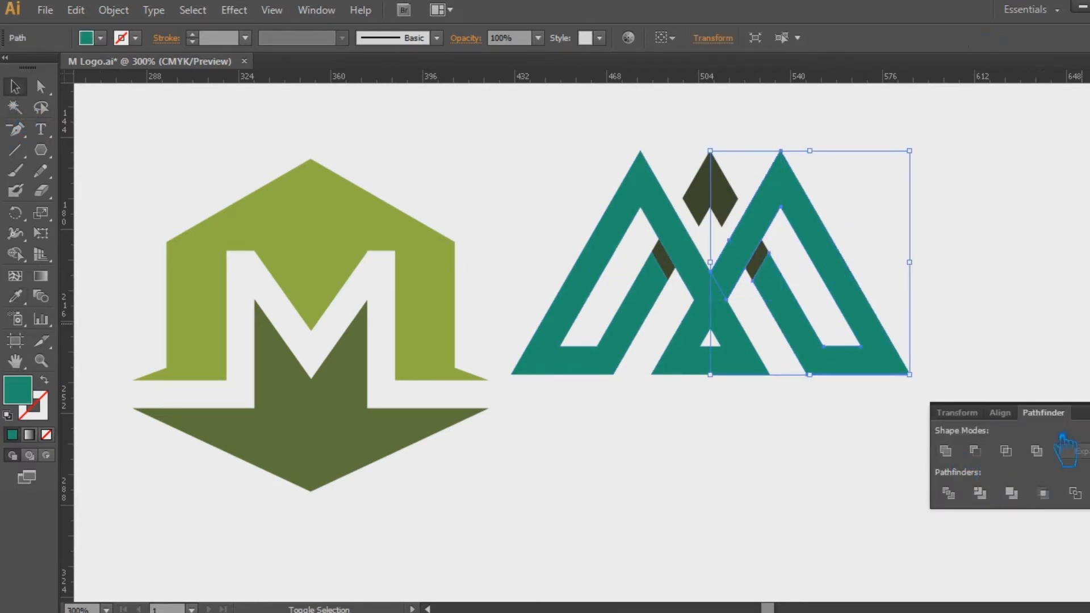
{"action": "left_click", "coordinate": [990, 359]}
{"action": "left_click", "coordinate": [741, 287]}
{"action": "left_click", "coordinate": [972, 271]}
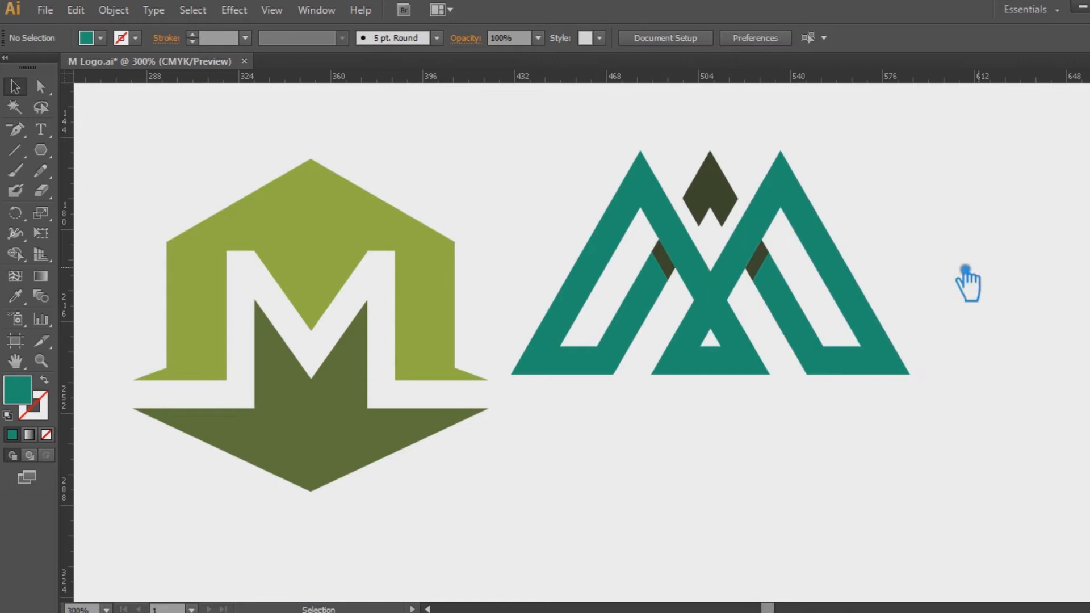
Recolour the dark diamond between the two peaks a lighter shade of the logo's teal
{"action": "left_click", "coordinate": [759, 258]}
{"action": "left_click", "coordinate": [720, 187]}
{"action": "left_click", "coordinate": [16, 294]}
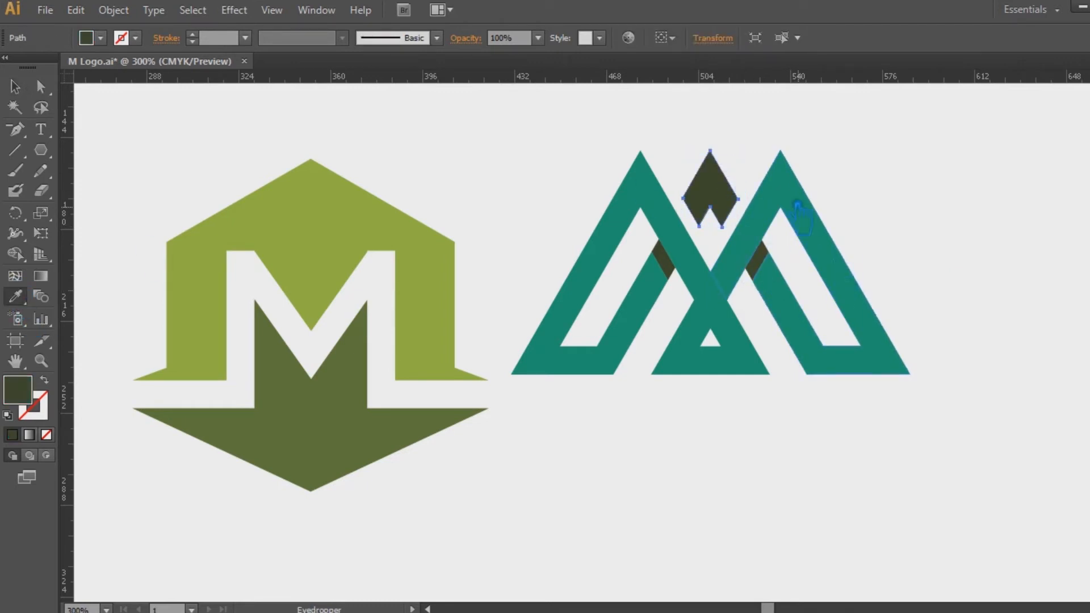
{"action": "left_click", "coordinate": [790, 212]}
{"action": "left_click", "coordinate": [15, 87]}
{"action": "double_click", "coordinate": [23, 399]}
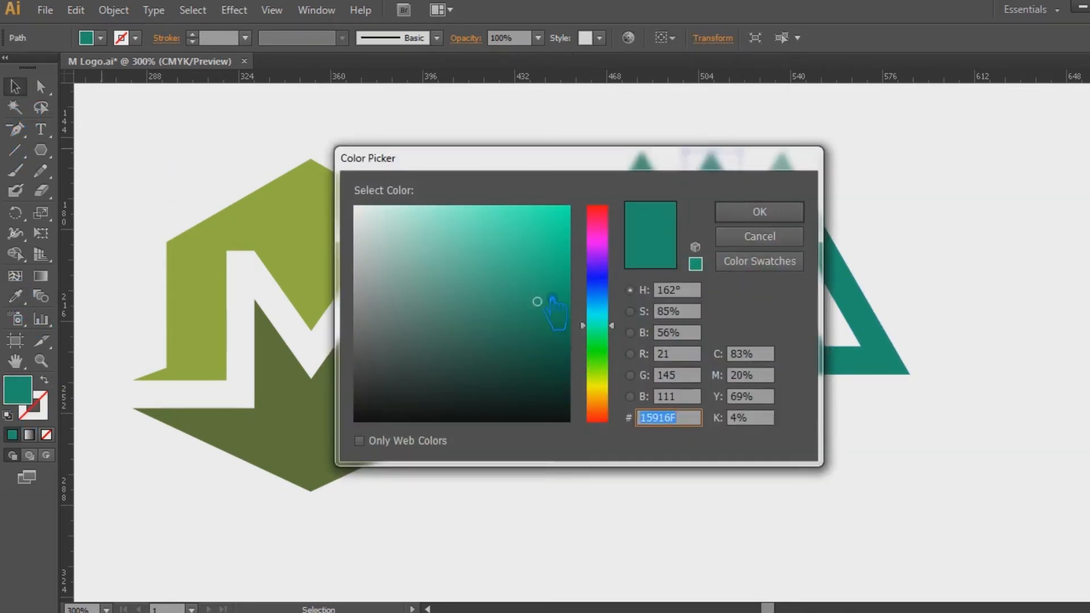
{"action": "left_click", "coordinate": [533, 278]}
{"action": "left_click", "coordinate": [760, 212]}
{"action": "left_click", "coordinate": [769, 274]}
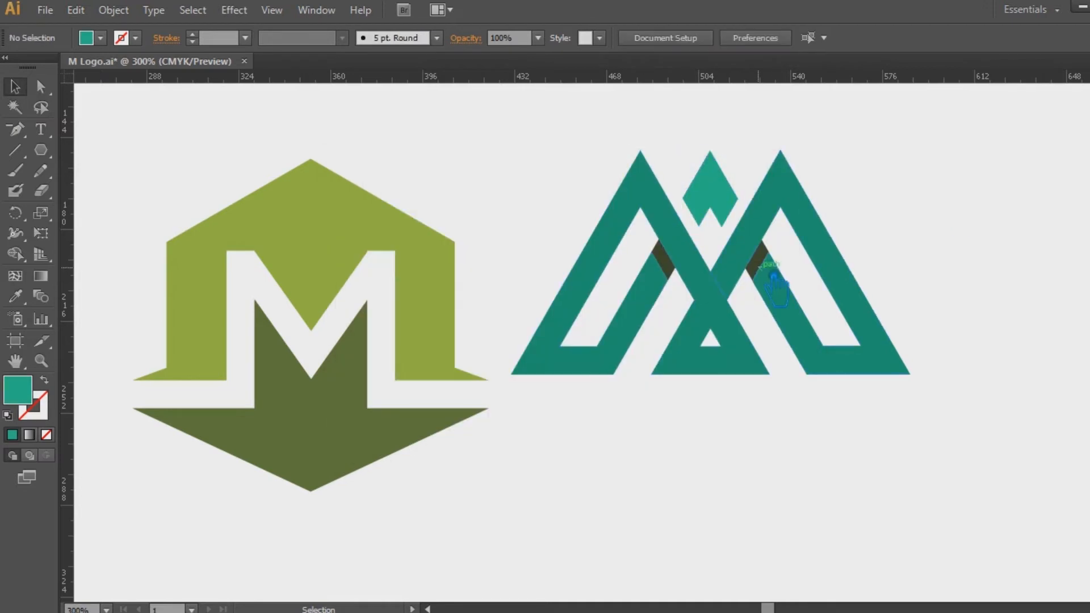
Recolour the two small dark accents at the inner leg crossings a dark shade of the logo's teal
{"action": "left_click", "coordinate": [757, 259]}
{"action": "left_click", "coordinate": [672, 266], "text": "shift"}
{"action": "left_click", "coordinate": [16, 294]}
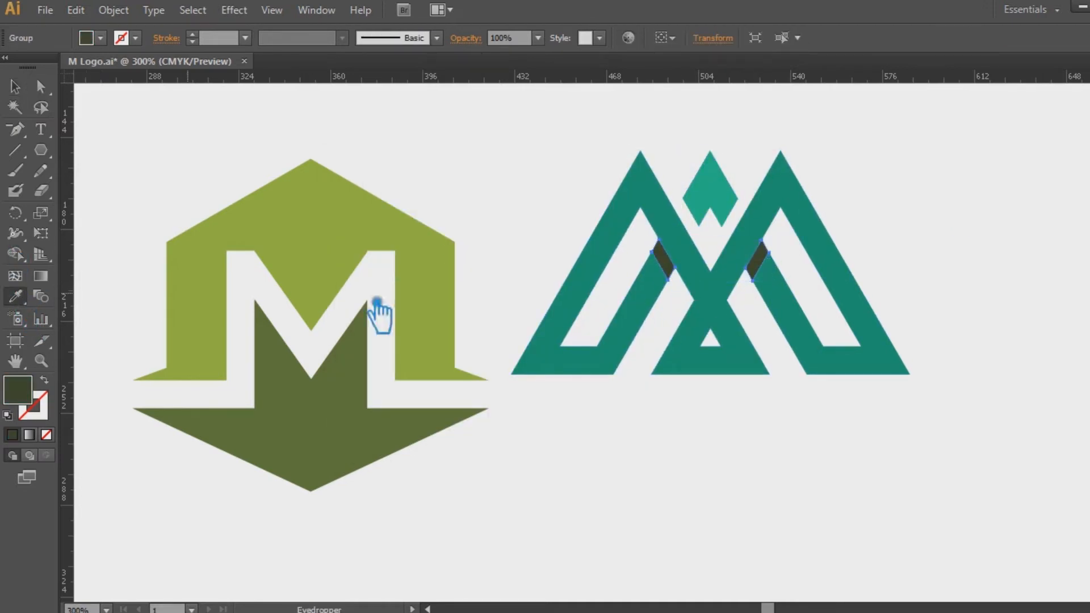
{"action": "left_click", "coordinate": [613, 257]}
{"action": "double_click", "coordinate": [25, 390]}
{"action": "left_click", "coordinate": [532, 329]}
{"action": "left_click", "coordinate": [532, 340]}
{"action": "left_click", "coordinate": [764, 212]}
{"action": "left_click", "coordinate": [16, 91]}
{"action": "left_click", "coordinate": [958, 212]}
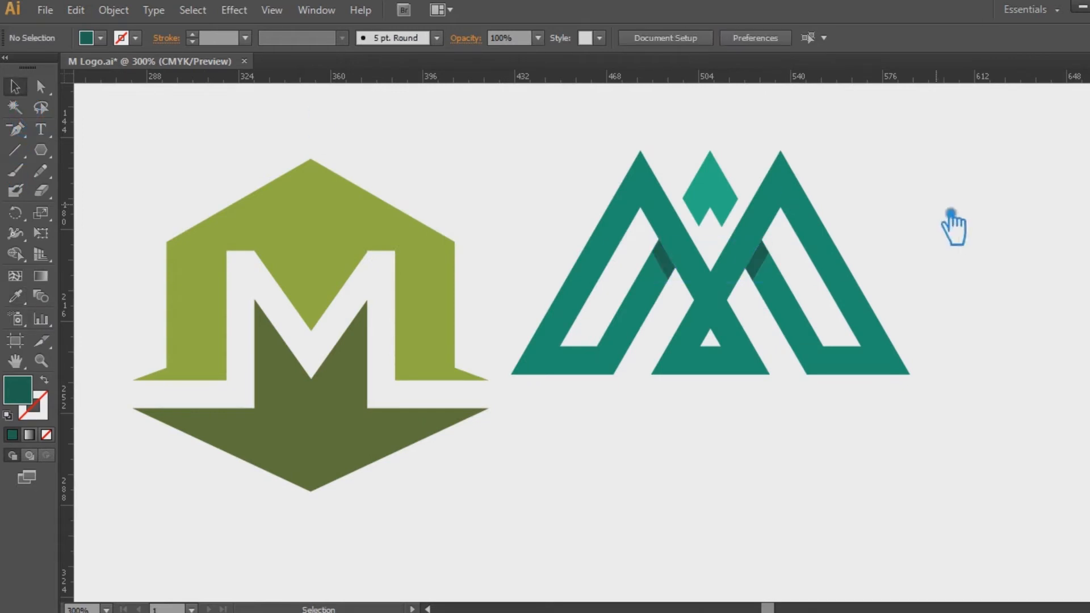
Recolour the diamond between the peaks with the same teal as the two outlined shapes
{"action": "left_click", "coordinate": [721, 202]}
{"action": "key", "text": "i"}
{"action": "left_click", "coordinate": [688, 246]}
{"action": "left_click", "coordinate": [15, 86]}
{"action": "left_click", "coordinate": [949, 224]}
Group the left shape, right shape and diamond, and recolour the group a slightly darker teal
{"action": "left_click", "coordinate": [716, 229], "text": "shift"}
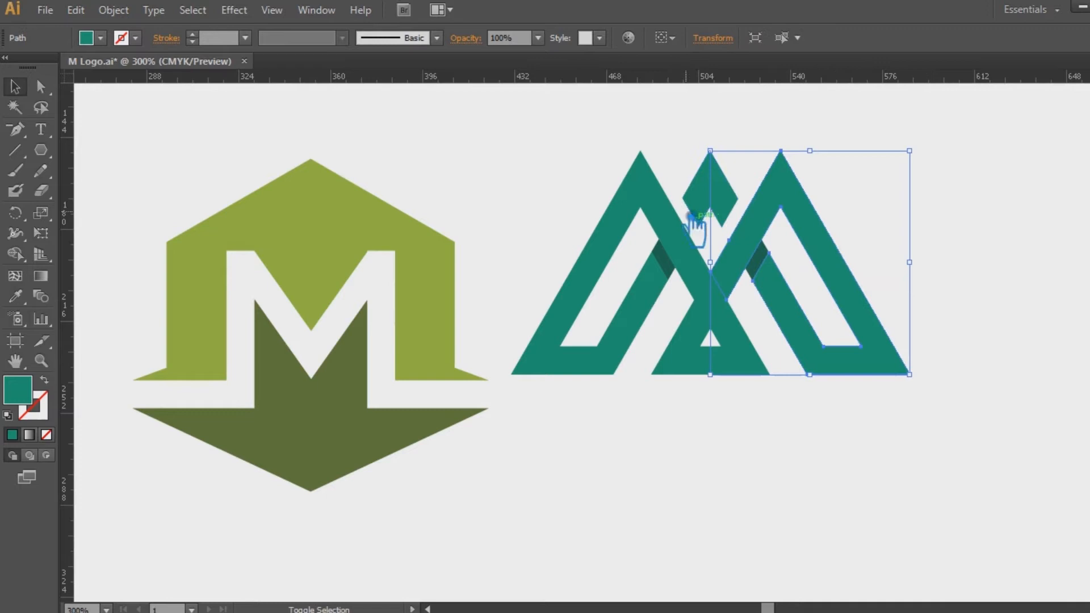
{"action": "left_click", "coordinate": [666, 198], "text": "shift"}
{"action": "key", "text": "ctrl+g"}
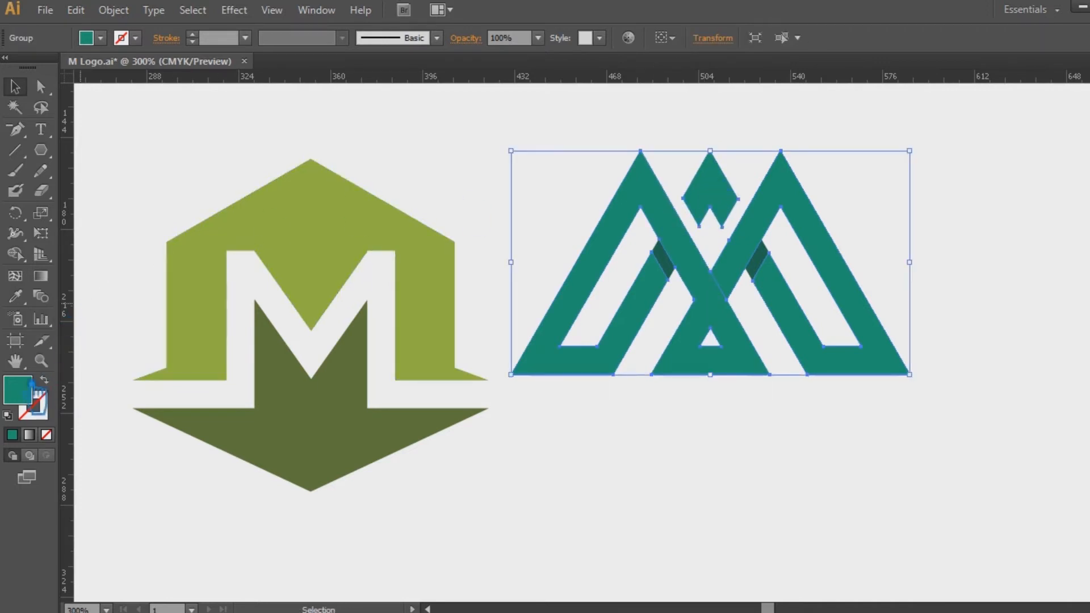
{"action": "double_click", "coordinate": [17, 390]}
{"action": "left_click", "coordinate": [536, 316]}
{"action": "left_click", "coordinate": [798, 213]}
{"action": "left_click", "coordinate": [1038, 222]}
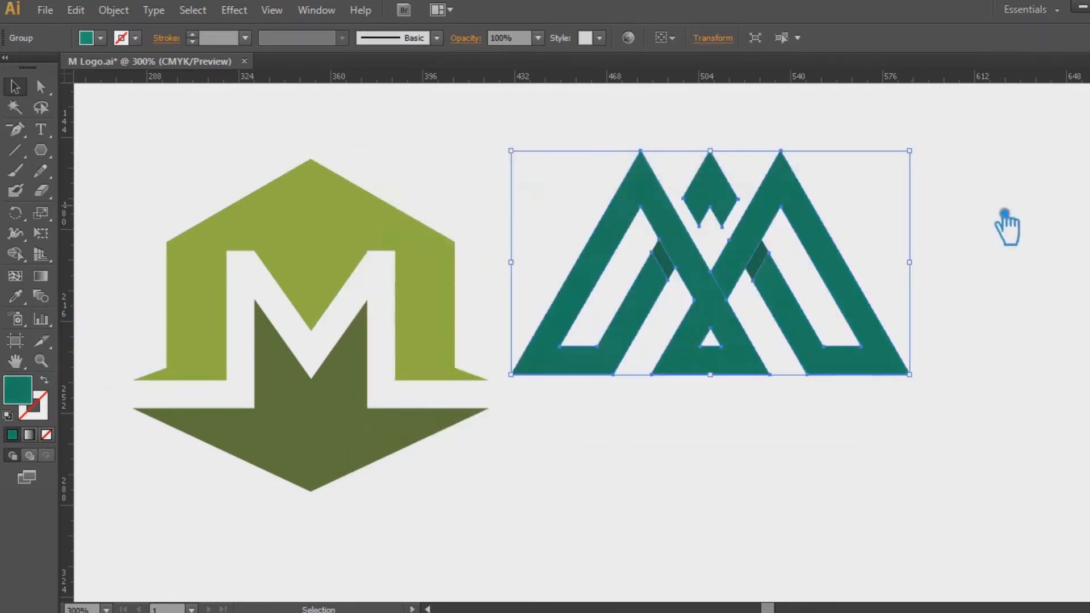
{"action": "key", "text": "ctrl+z"}
{"action": "key", "text": "ctrl+shift+z"}
{"action": "left_click", "coordinate": [1038, 221]}
Recolour the small accents at the inner leg crossings #0D4432, and select the whole teal logo
{"action": "left_click", "coordinate": [769, 273]}
{"action": "double_click", "coordinate": [17, 390]}
{"action": "left_click", "coordinate": [543, 364]}
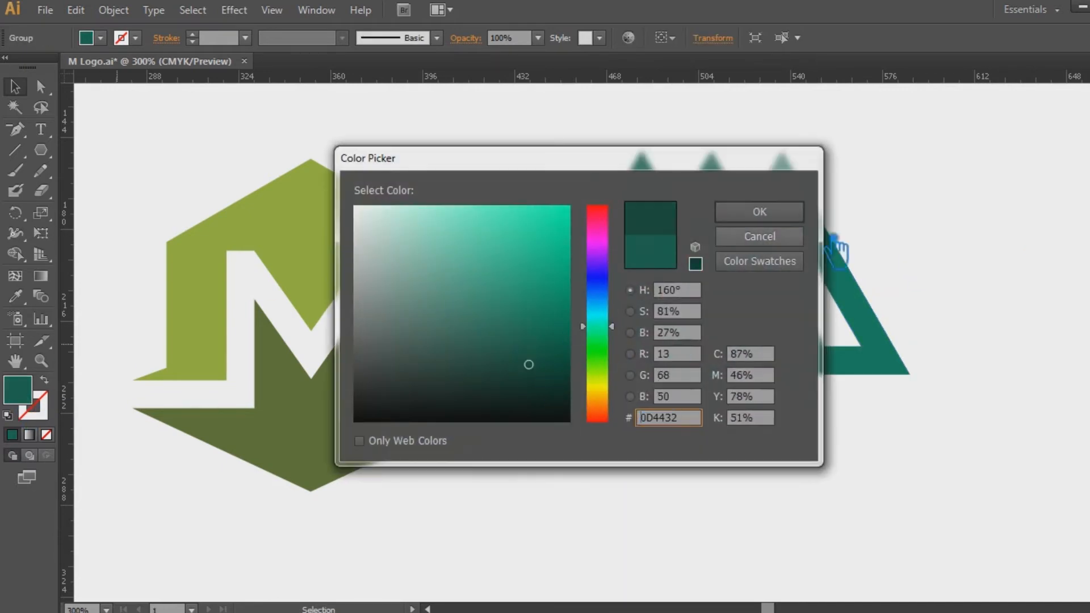
{"action": "left_click", "coordinate": [759, 211]}
{"action": "left_click", "coordinate": [965, 209]}
{"action": "left_click_drag", "start_coordinate": [952, 445], "coordinate": [531, 181]}
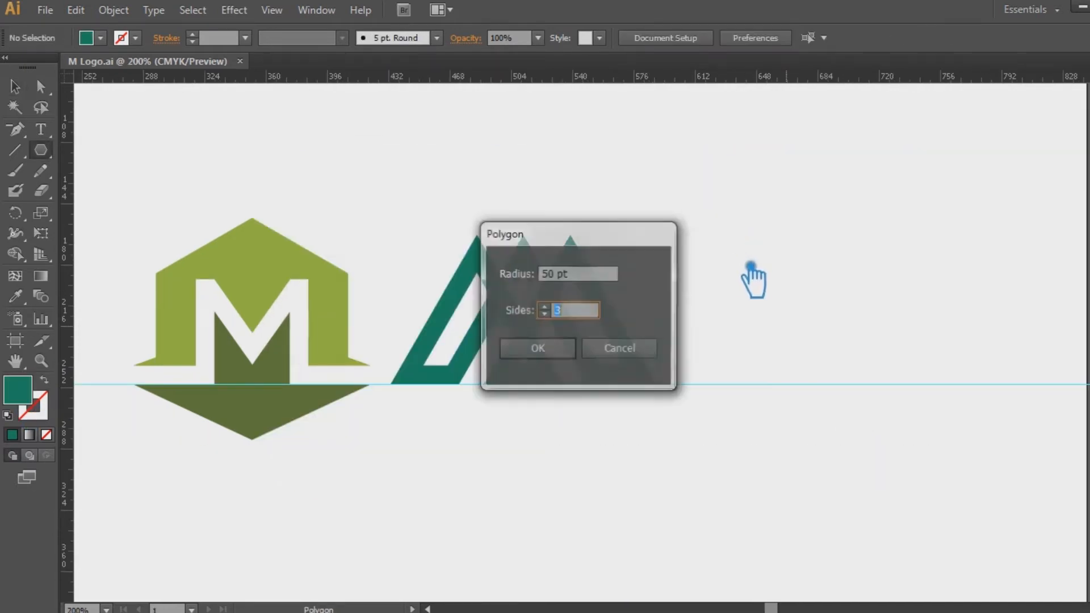
Create a three-sided polygon with a 50 pt radius in the empty area beyond the teal logo
{"action": "type", "text": "3"}
{"action": "left_click", "coordinate": [553, 355]}
{"action": "key", "text": "v"}
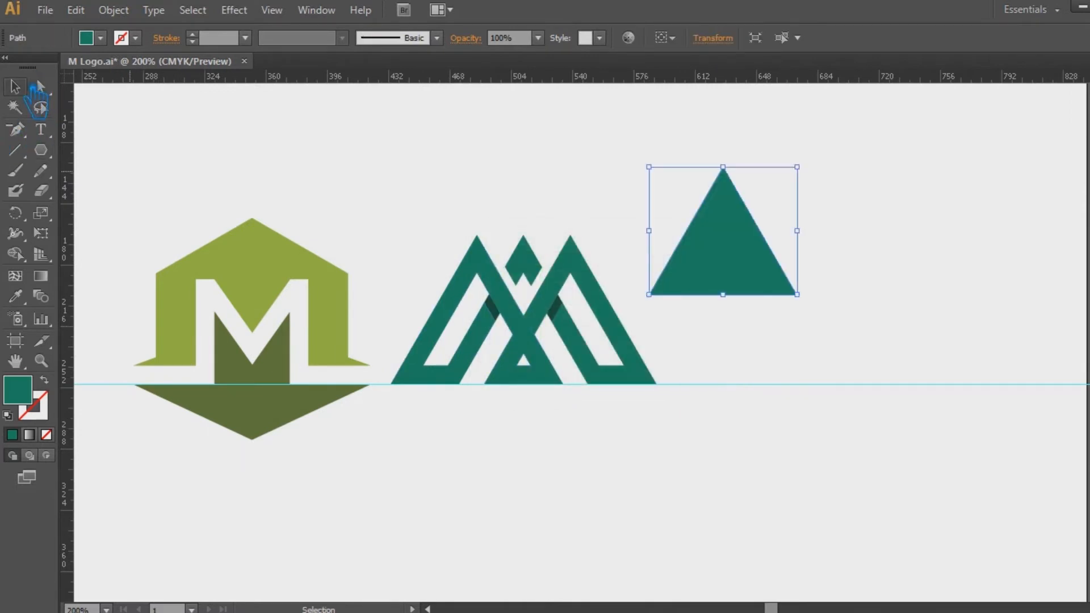
{"action": "left_click", "coordinate": [790, 274]}
Move the new triangle beside the teal logo with its base on the guide, and enlarge it slightly
{"action": "left_click_drag", "start_coordinate": [743, 269], "coordinate": [766, 363]}
{"action": "left_click", "coordinate": [823, 480]}
{"action": "left_click", "coordinate": [766, 347]}
{"action": "left_click_drag", "start_coordinate": [819, 257], "coordinate": [856, 245]}
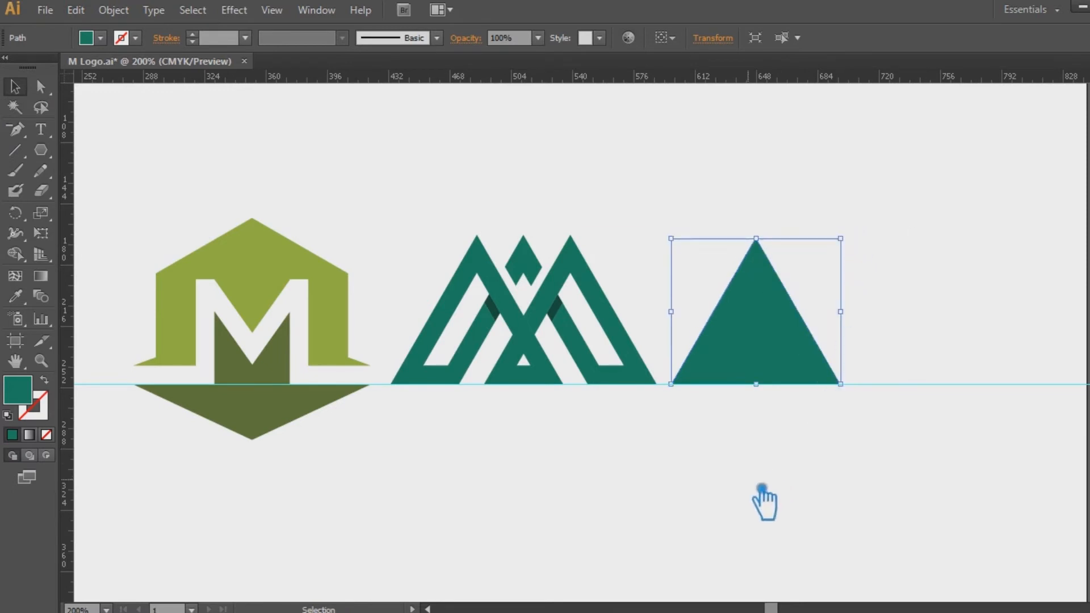
Turn the solid triangle into an unfilled outline with an 11 pt teal stroke
{"action": "left_click", "coordinate": [45, 380]}
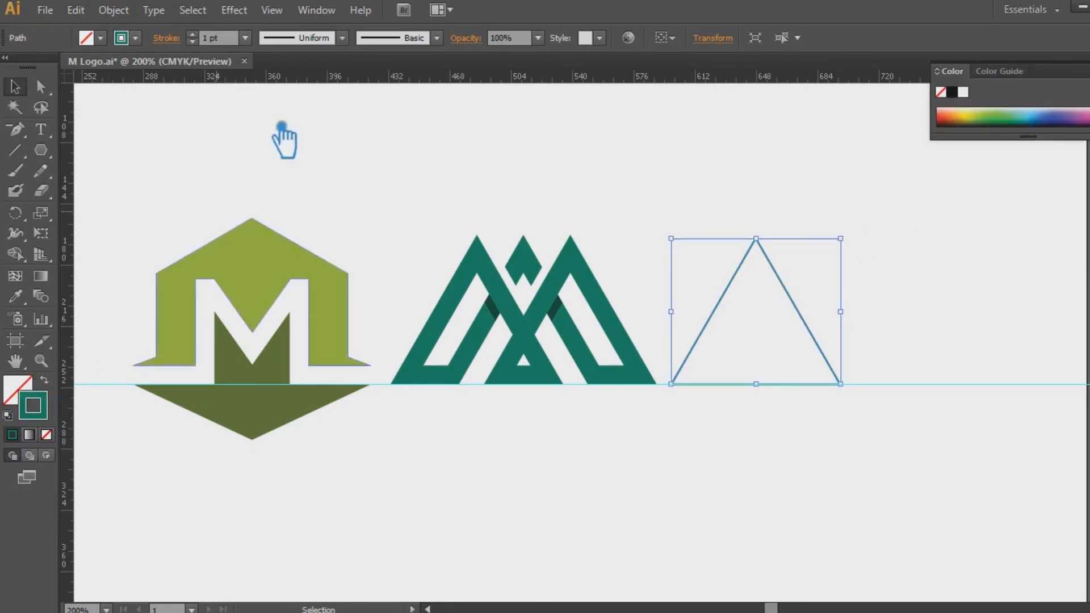
{"action": "left_click", "coordinate": [211, 39]}
{"action": "scroll", "coordinate": [211, 39], "scroll_direction": "up", "scroll_amount": 15}
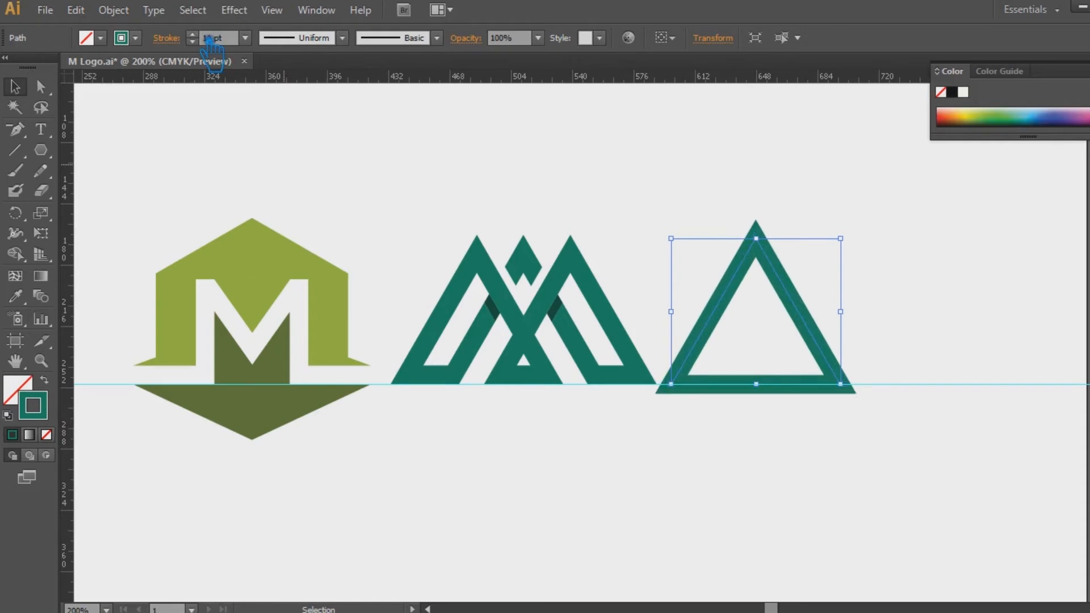
{"action": "left_click", "coordinate": [735, 470]}
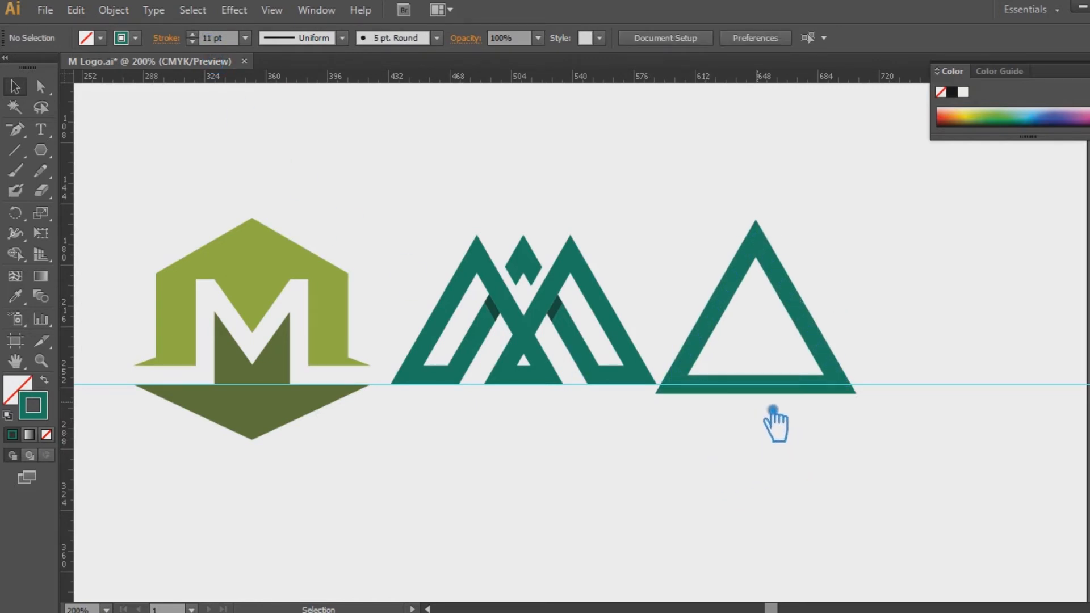
Duplicate the outlined triangle a short distance horizontally to the right so the two triangles overlap on the same baseline
{"action": "left_click_drag", "start_coordinate": [829, 345], "coordinate": [864, 342]}
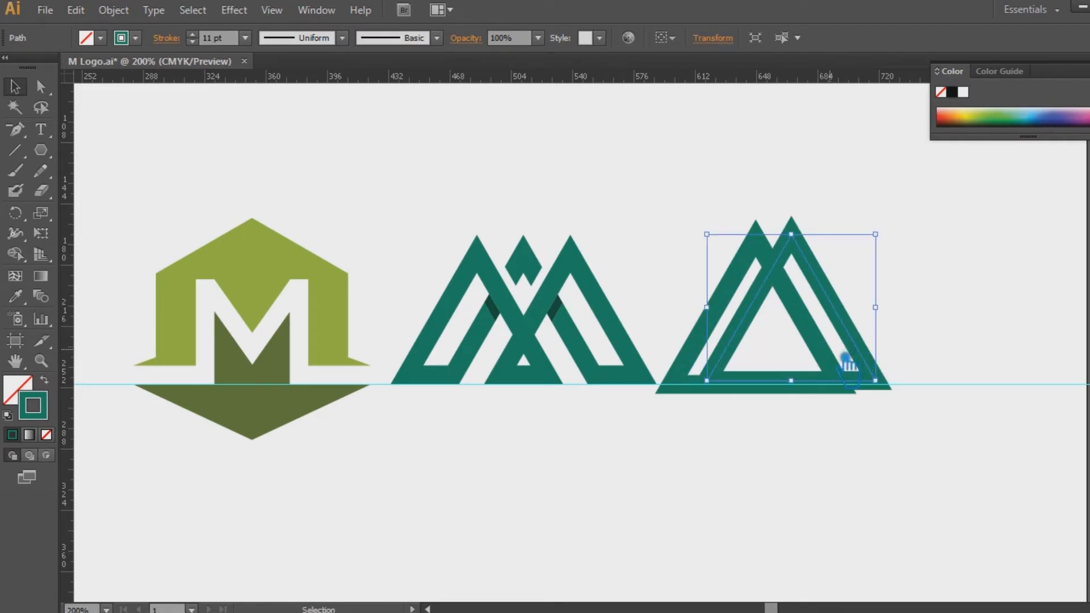
{"action": "key", "text": "ctrl+z"}
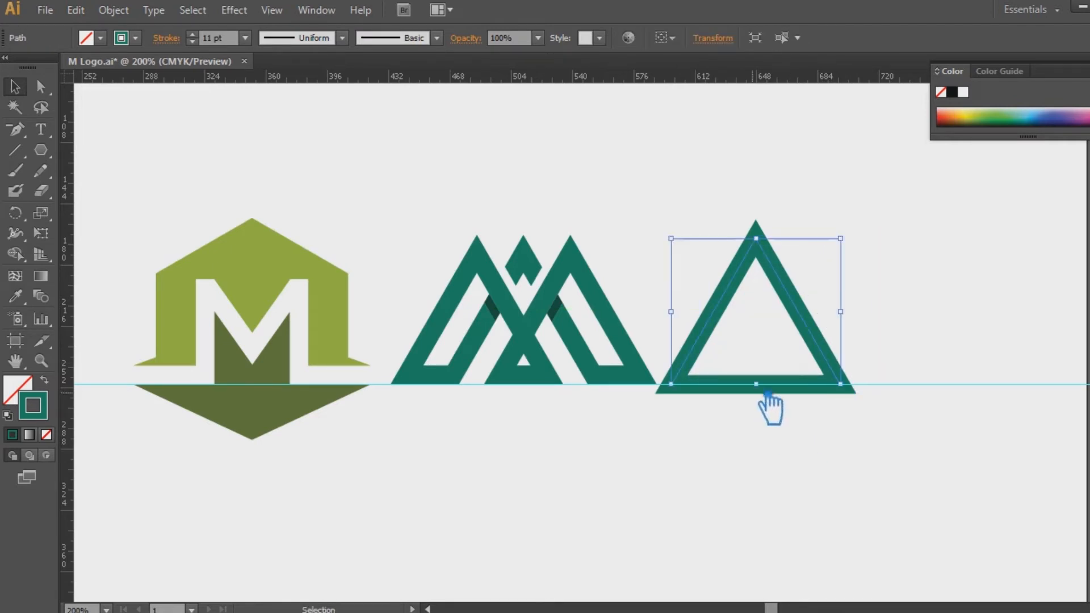
{"action": "left_click_drag", "start_coordinate": [817, 340], "coordinate": [858, 340]}
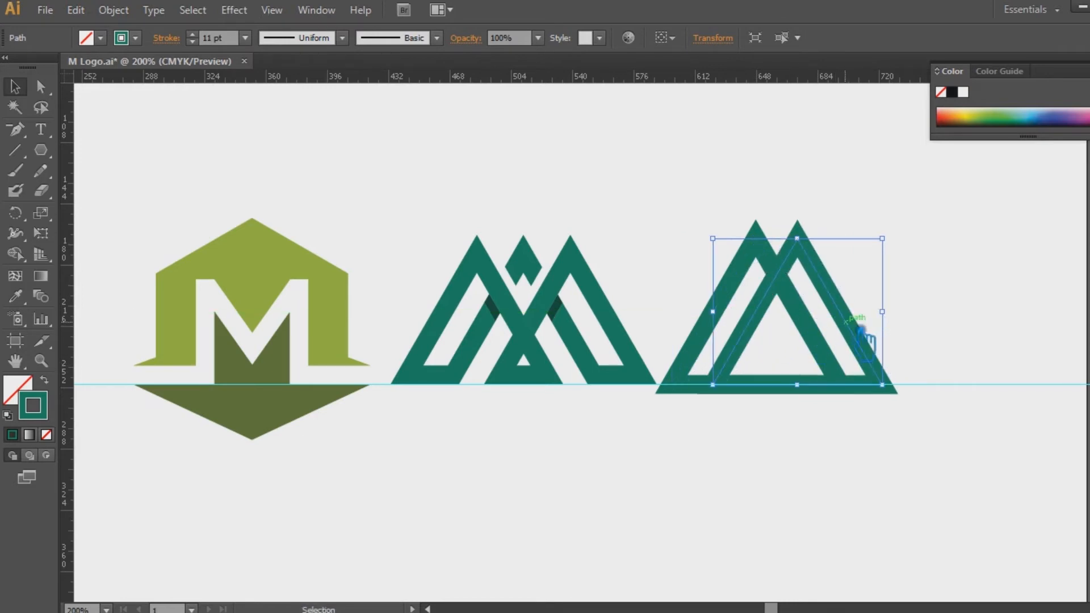
{"action": "left_click", "coordinate": [794, 548]}
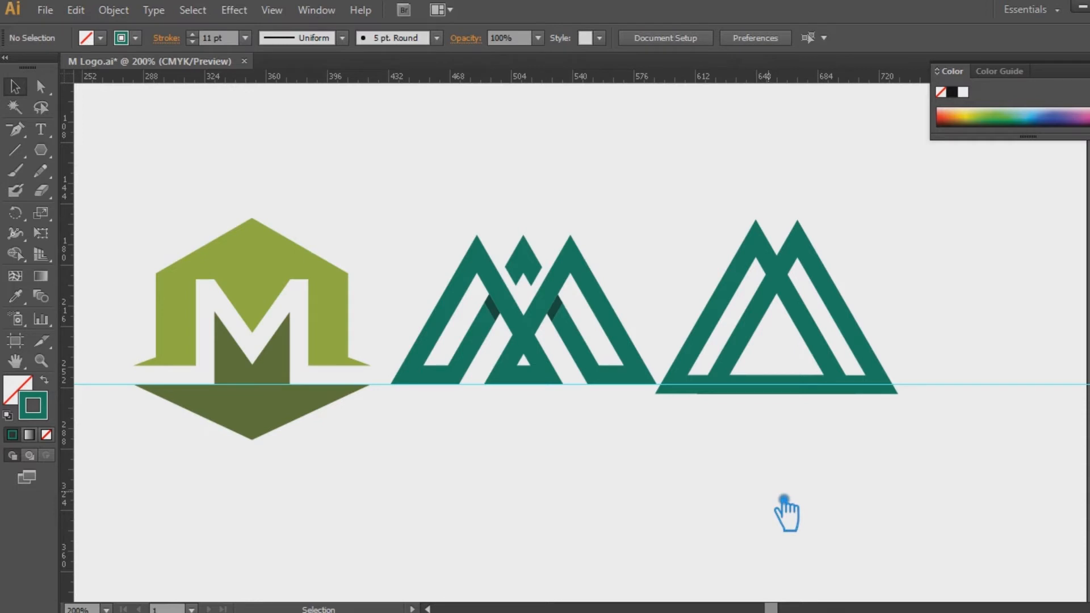
Recolour the outlines of both overlapping triangles with the dark olive green of the hexagon logo's lower part, leaving them unfilled
{"action": "left_click", "coordinate": [828, 344]}
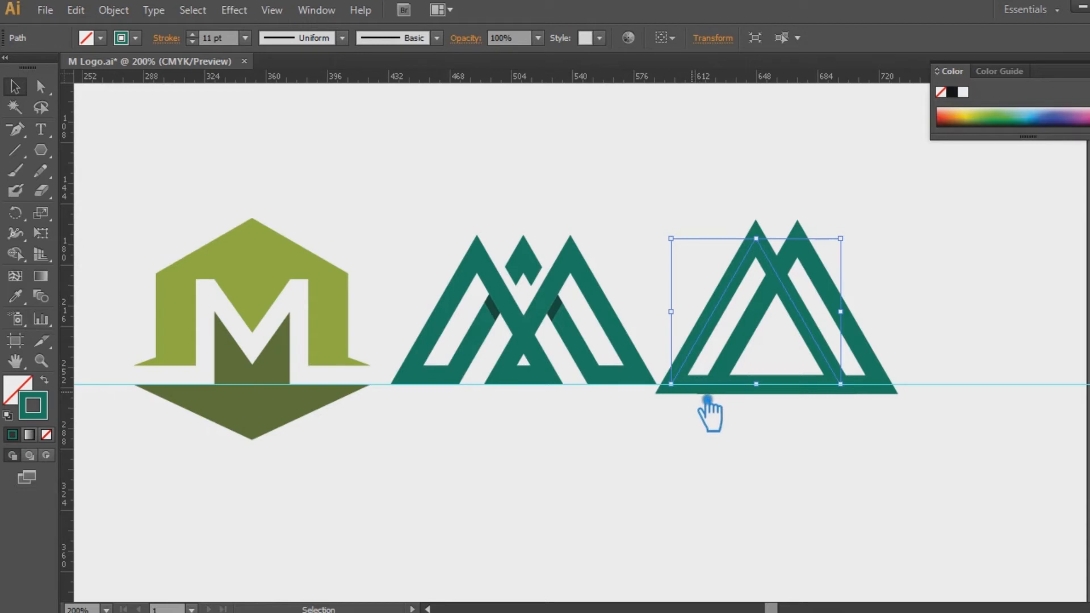
{"action": "left_click", "coordinate": [872, 420]}
{"action": "left_click_drag", "start_coordinate": [747, 291], "coordinate": [732, 285]}
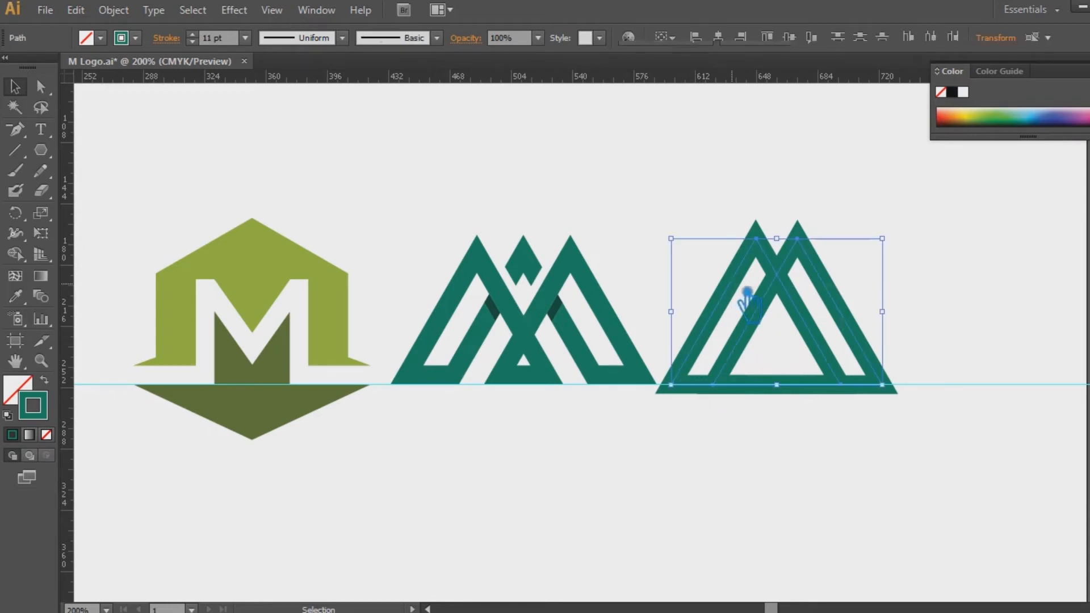
{"action": "left_click", "coordinate": [16, 296]}
{"action": "left_click", "coordinate": [282, 400]}
{"action": "left_click", "coordinate": [45, 379]}
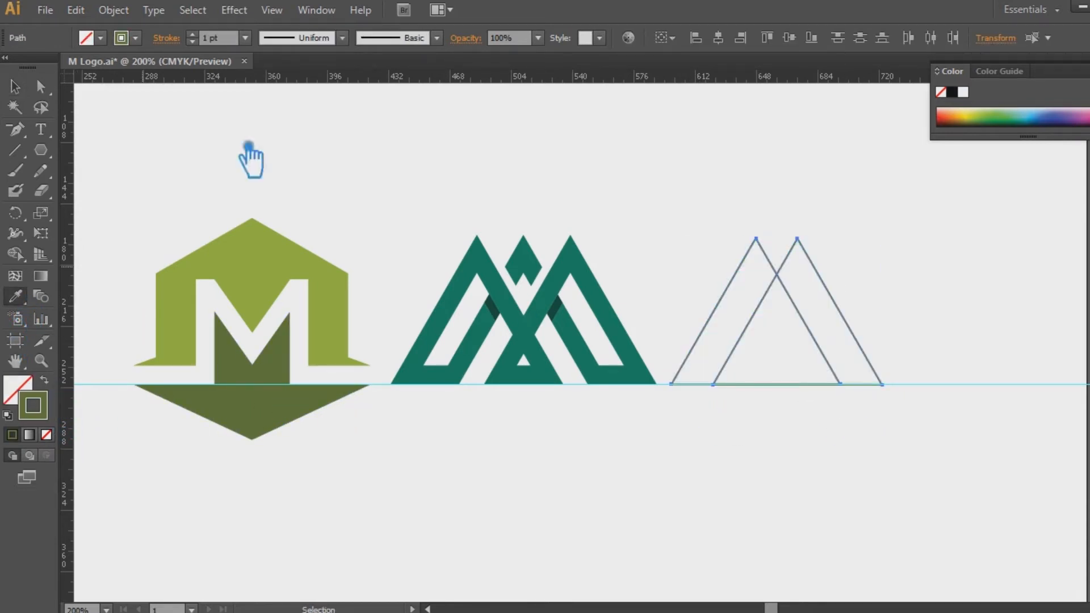
Set the stroke weight of both olive triangles to 11 pt and put away the floating colour controls
{"action": "key", "text": "Up"}
{"action": "key", "text": "Up"}
{"action": "key", "text": "Up"}
{"action": "key", "text": "Up"}
{"action": "key", "text": "Up"}
{"action": "key", "text": "Up"}
{"action": "key", "text": "Up"}
{"action": "key", "text": "Up"}
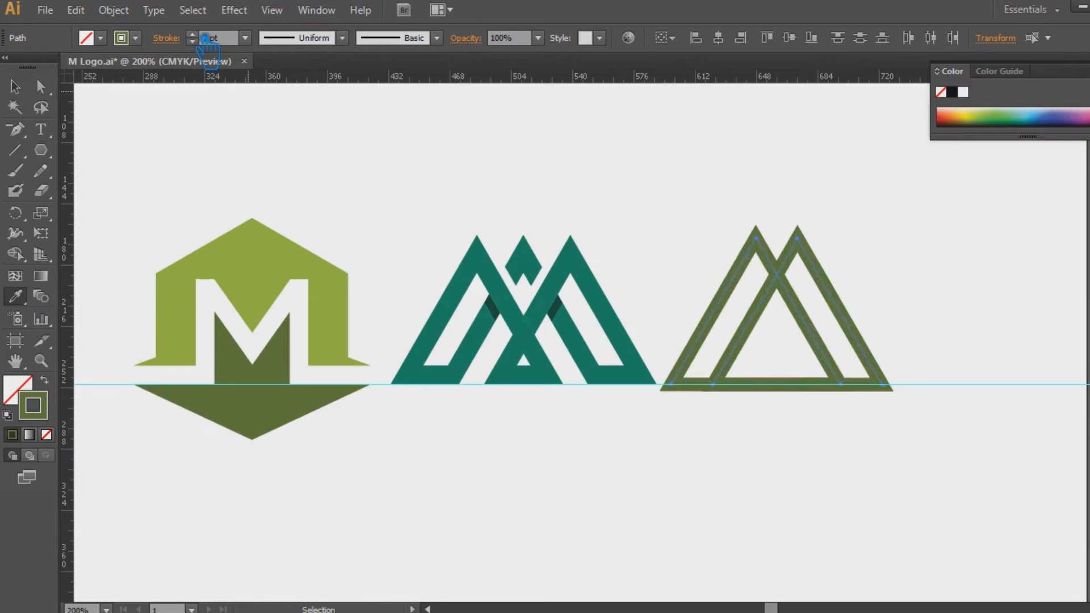
{"action": "key", "text": "Up"}
{"action": "left_click", "coordinate": [15, 86]}
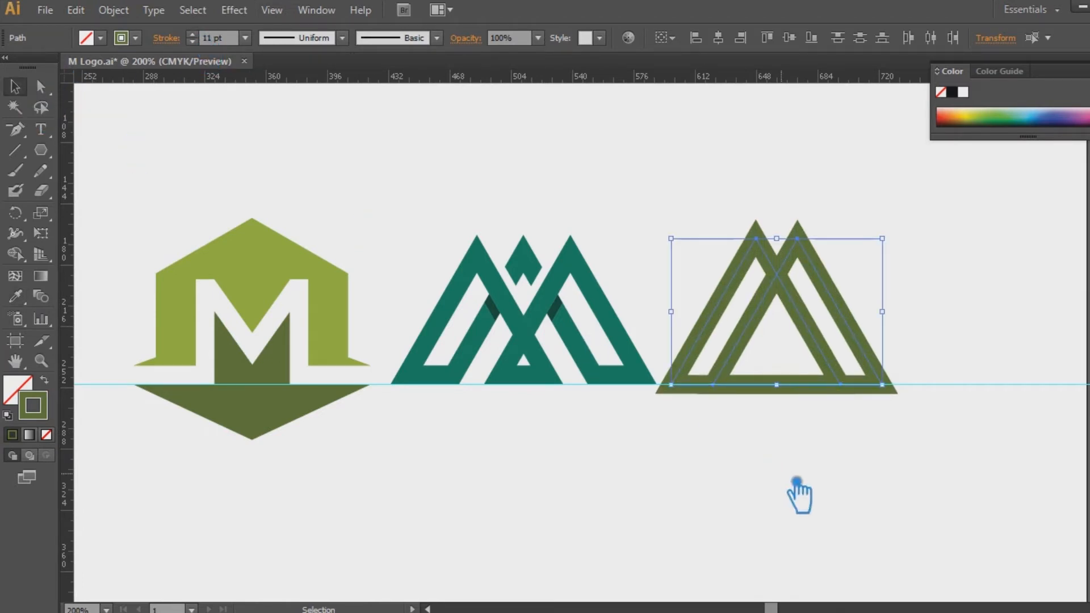
{"action": "left_click", "coordinate": [795, 500]}
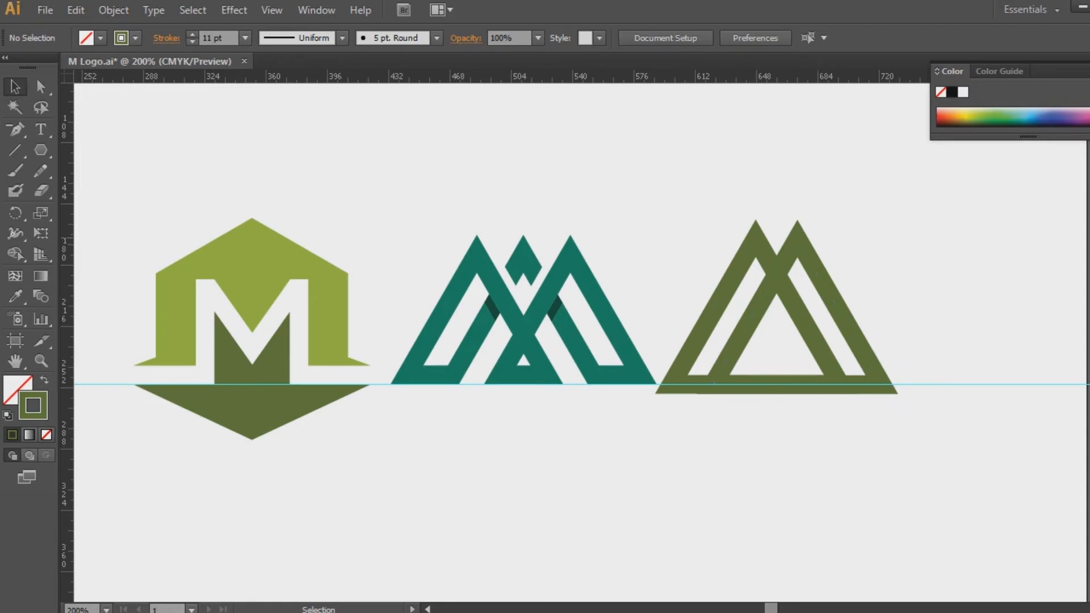
{"action": "left_click", "coordinate": [1087, 64]}
{"action": "left_click", "coordinate": [846, 304]}
{"action": "left_click", "coordinate": [931, 309]}
{"action": "left_click_drag", "start_coordinate": [868, 445], "coordinate": [755, 239]}
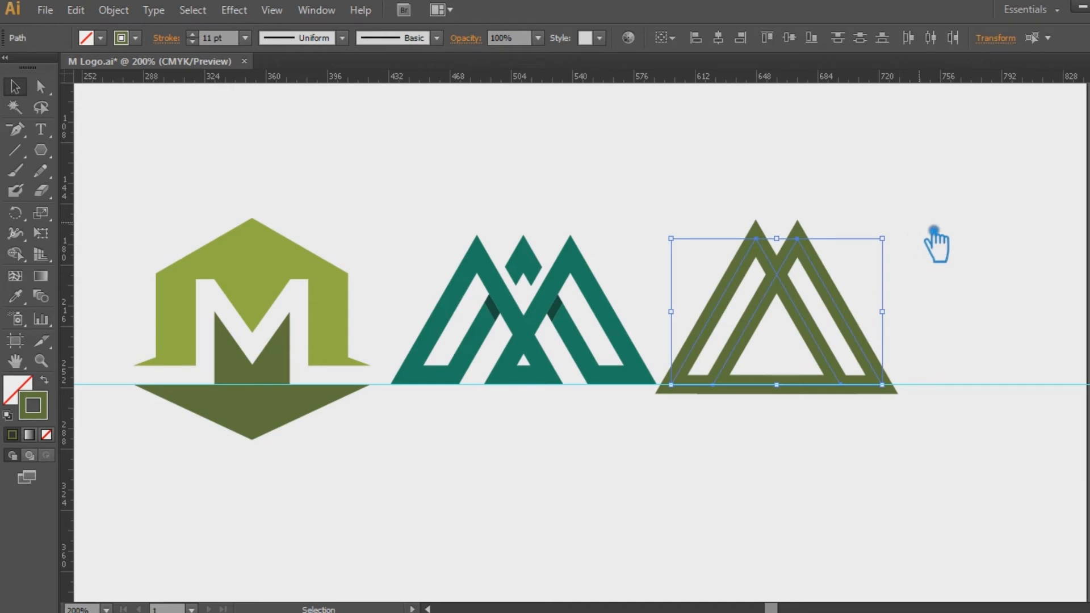
{"action": "left_click", "coordinate": [926, 199]}
Duplicate the left olive triangle in place and scale the copy down to about 73 pt wide from its lower left corner
{"action": "left_click", "coordinate": [772, 247]}
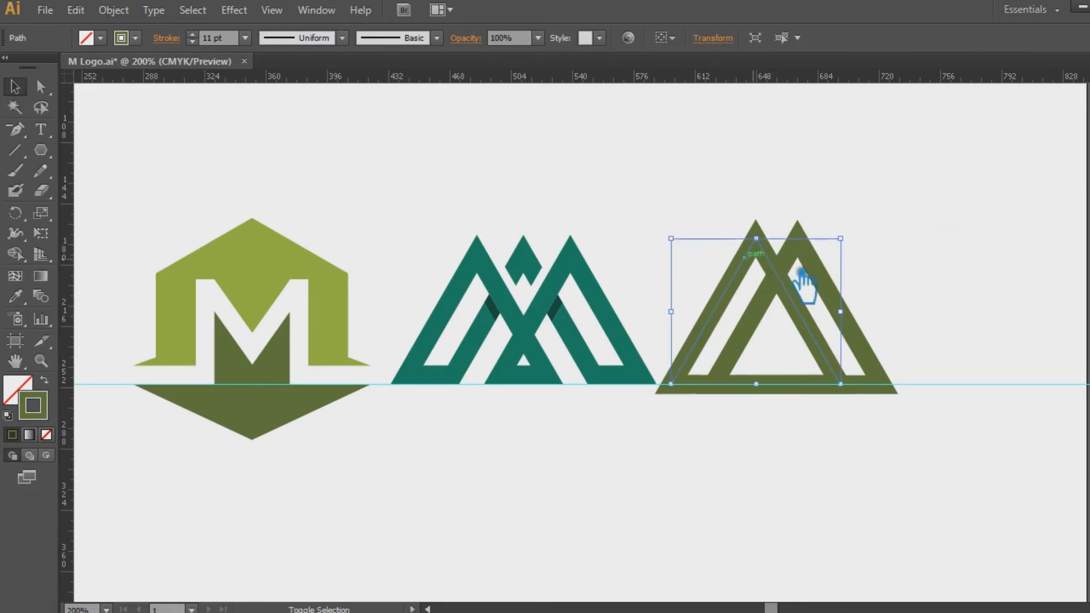
{"action": "left_click_drag", "start_coordinate": [841, 239], "coordinate": [814, 288]}
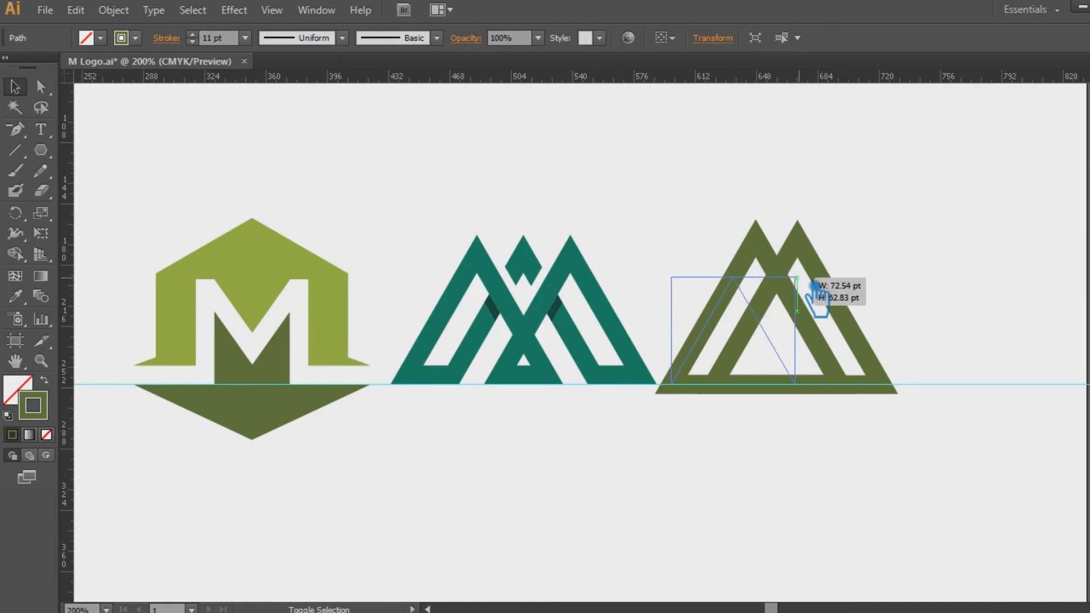
{"action": "left_click_drag", "start_coordinate": [810, 285], "coordinate": [815, 282]}
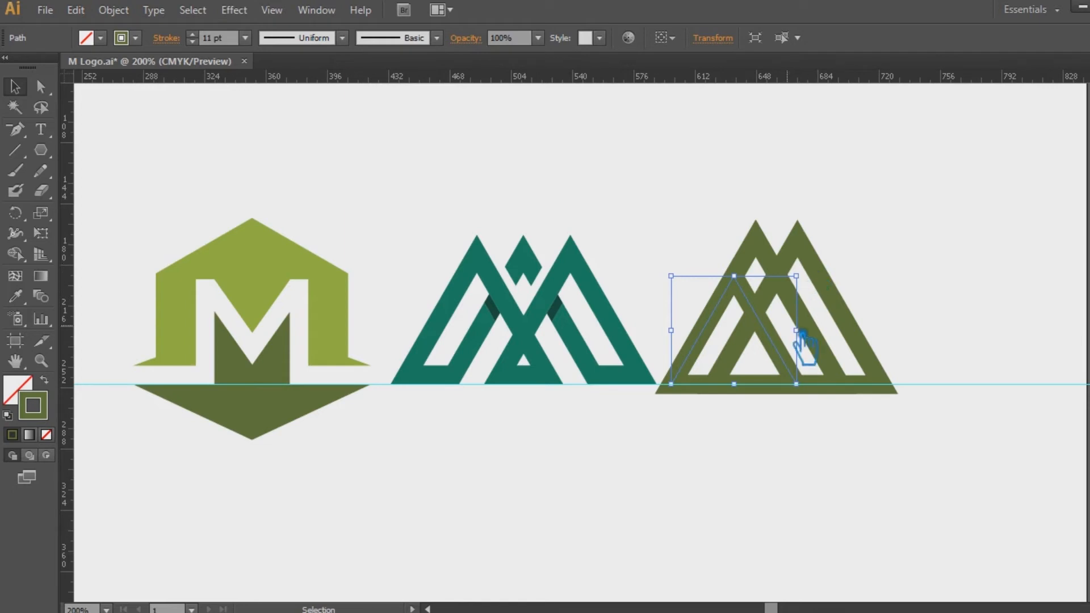
Recolour the small triangle's outline a darker olive green and bring it in front of the other two triangles
{"action": "double_click", "coordinate": [34, 415]}
{"action": "left_click", "coordinate": [477, 348]}
{"action": "left_click", "coordinate": [773, 214]}
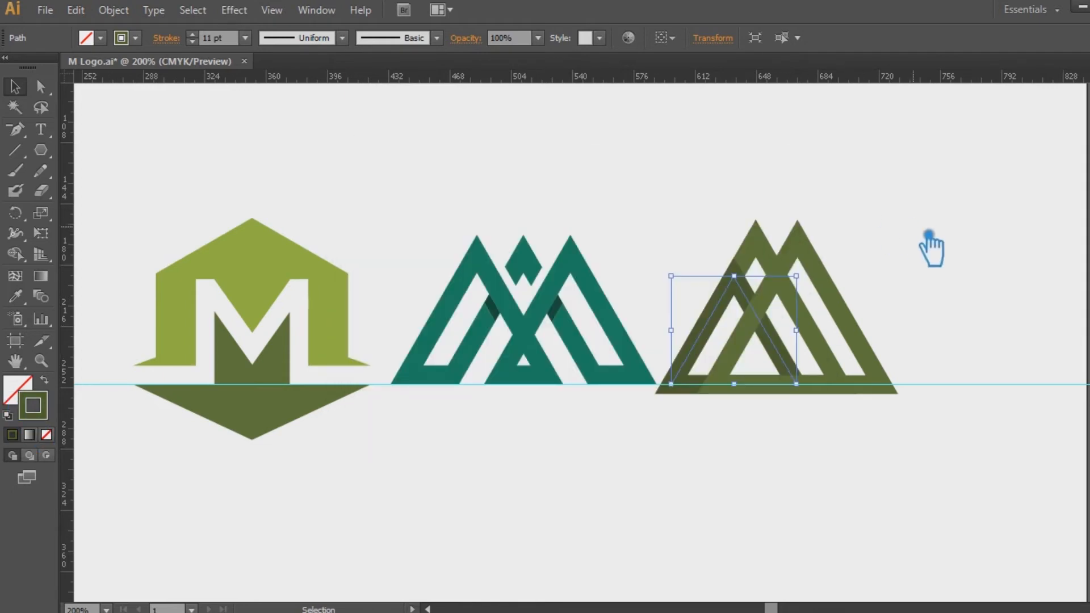
{"action": "left_click", "coordinate": [933, 259]}
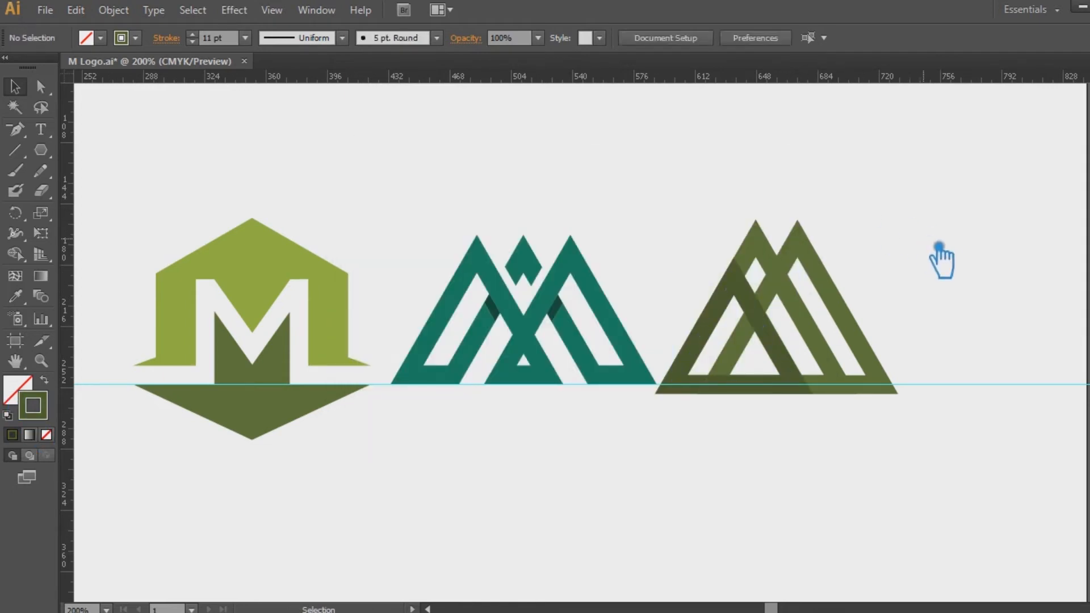
Delete the small darker triangle and expand the fill and stroke of the two remaining olive triangles into shapes
{"action": "left_click", "coordinate": [760, 322]}
{"action": "key", "text": "Delete"}
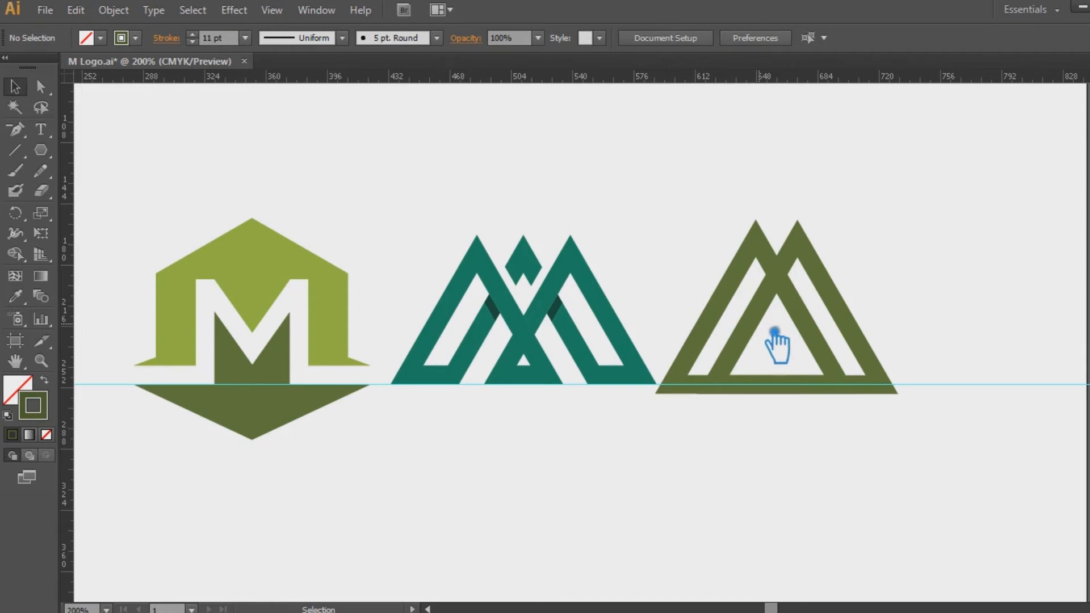
{"action": "left_click_drag", "start_coordinate": [828, 445], "coordinate": [778, 311]}
{"action": "left_click", "coordinate": [114, 10]}
{"action": "left_click", "coordinate": [142, 193]}
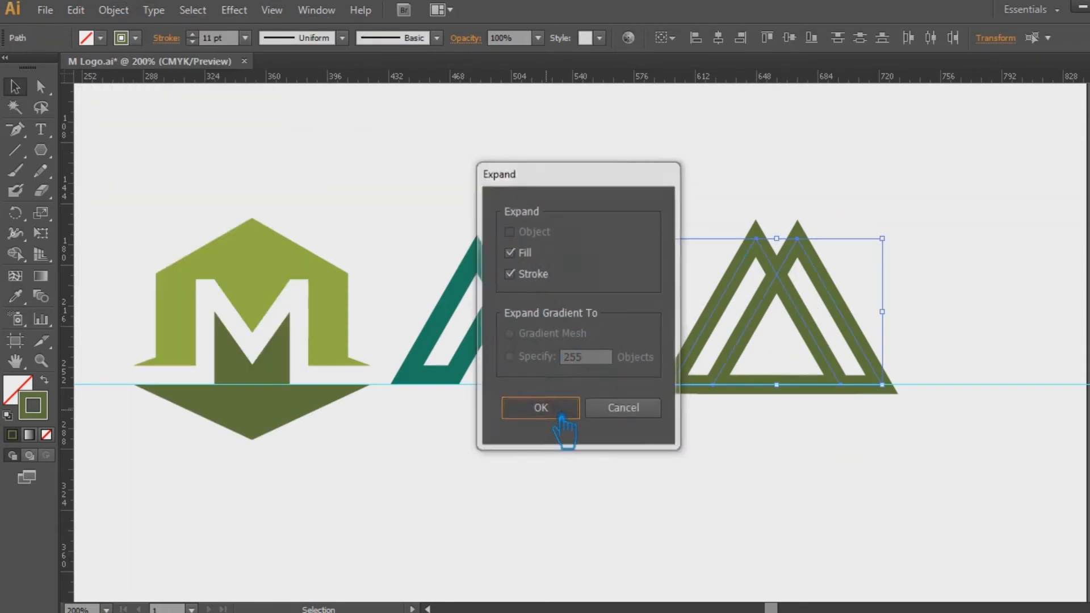
{"action": "left_click", "coordinate": [559, 409]}
Offset the path of the left olive triangle by 5 pt with mitred joins and preview enabled
{"action": "left_click", "coordinate": [795, 291]}
{"action": "left_click", "coordinate": [817, 335]}
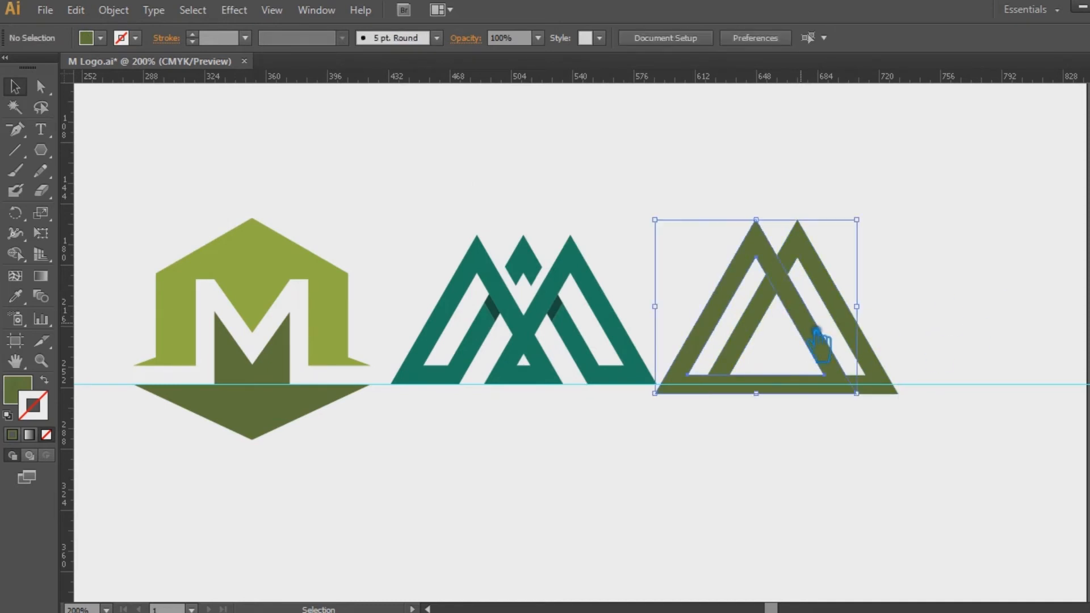
{"action": "left_click", "coordinate": [114, 10]}
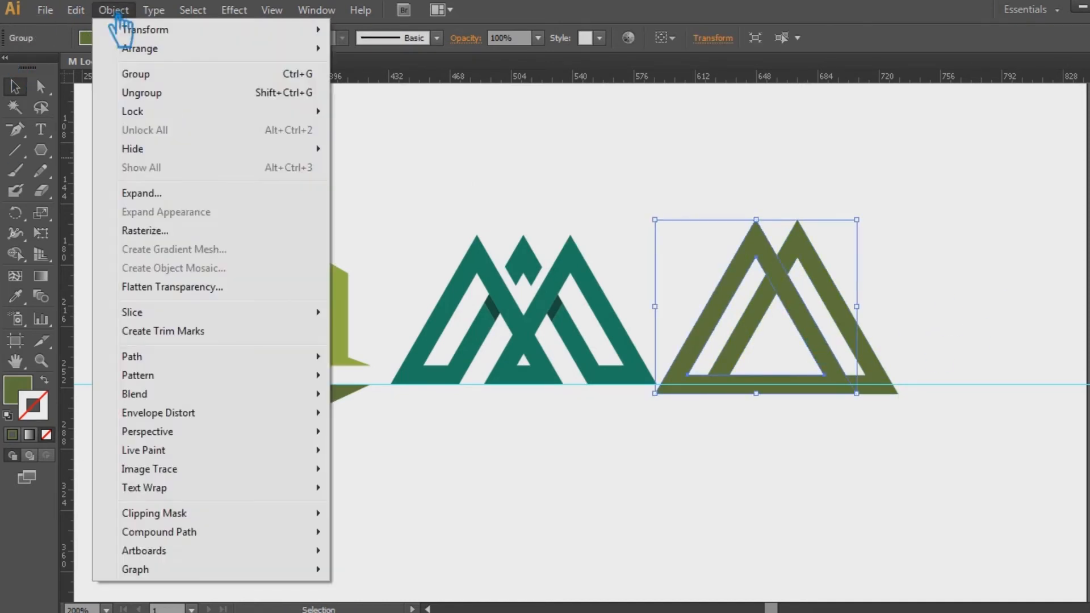
{"action": "mouse_move", "coordinate": [190, 358]}
{"action": "left_click", "coordinate": [386, 419]}
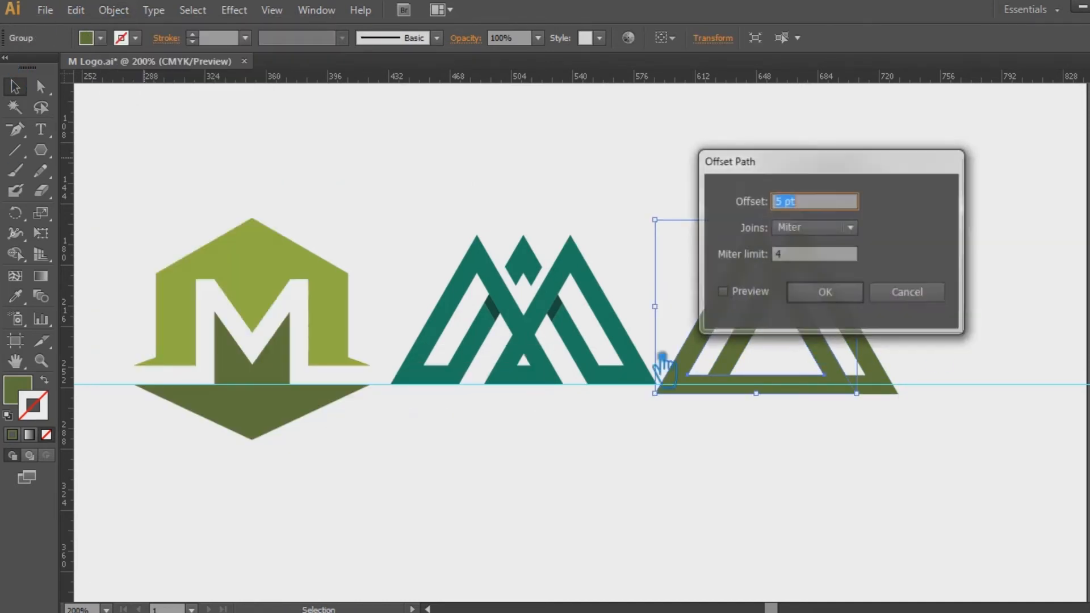
{"action": "left_click_drag", "start_coordinate": [791, 166], "coordinate": [353, 85]}
{"action": "left_click", "coordinate": [291, 208]}
{"action": "left_click", "coordinate": [398, 210]}
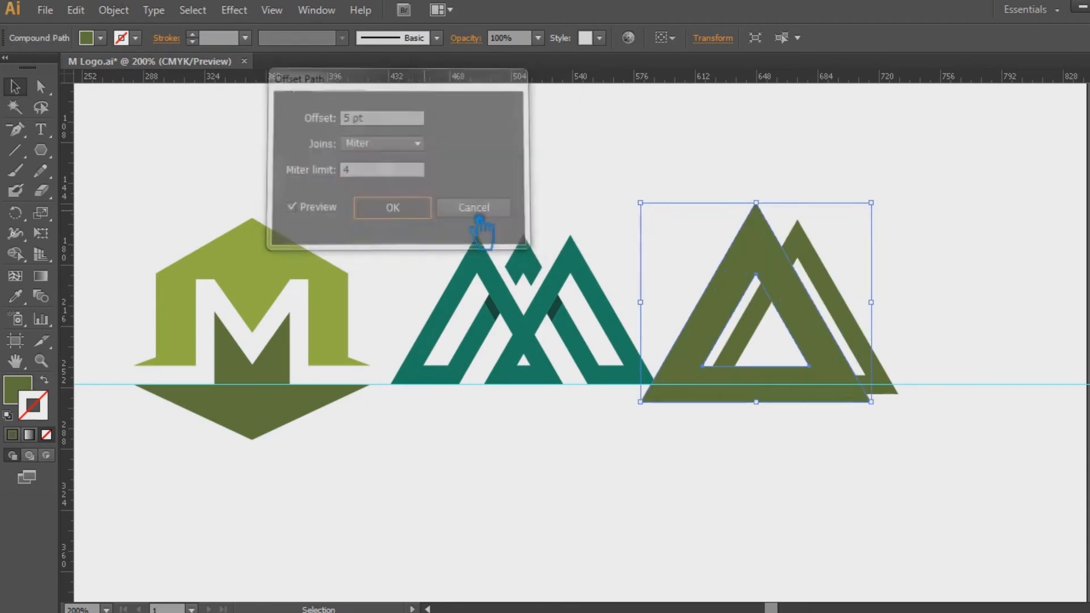
Divide the overlapping olive triangles and the offset outline into separate pieces and ungroup them
{"action": "left_click_drag", "start_coordinate": [722, 224], "coordinate": [797, 313]}
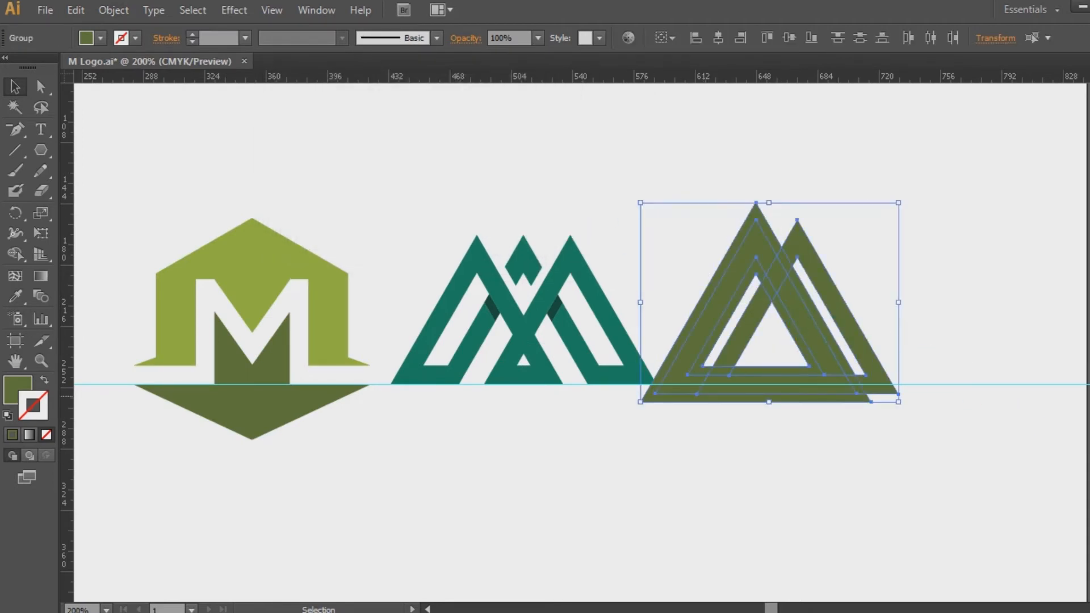
{"action": "key", "text": "ctrl+shift+F9"}
{"action": "left_click", "coordinate": [949, 493]}
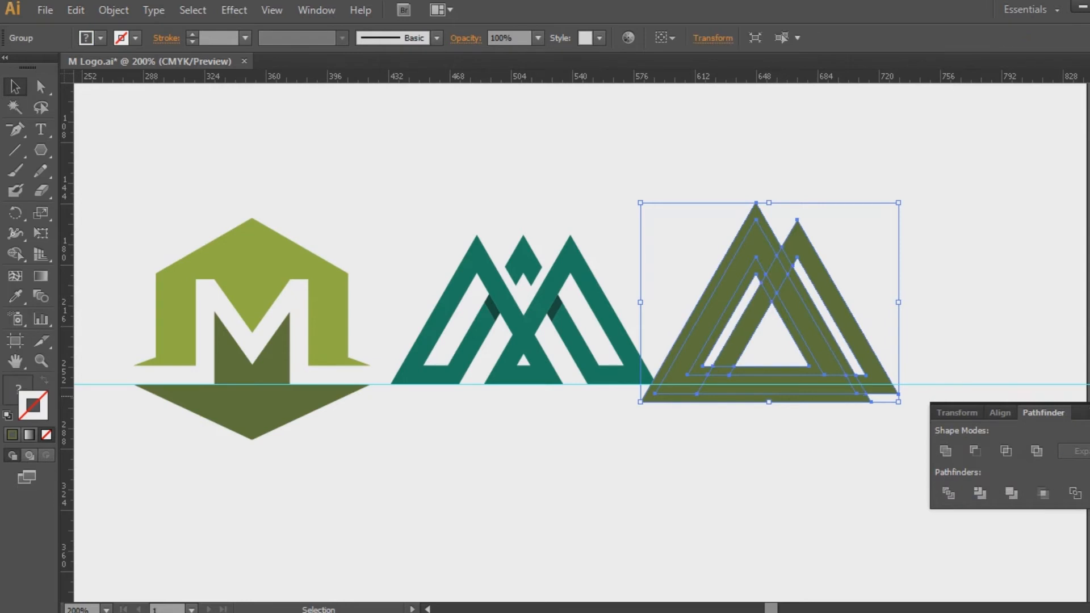
{"action": "left_click", "coordinate": [870, 312]}
{"action": "right_click", "coordinate": [741, 233]}
{"action": "left_click", "coordinate": [780, 331]}
Delete the offset border pieces around the outside and inside of the left olive triangle
{"action": "left_click", "coordinate": [966, 168]}
{"action": "left_click", "coordinate": [762, 212]}
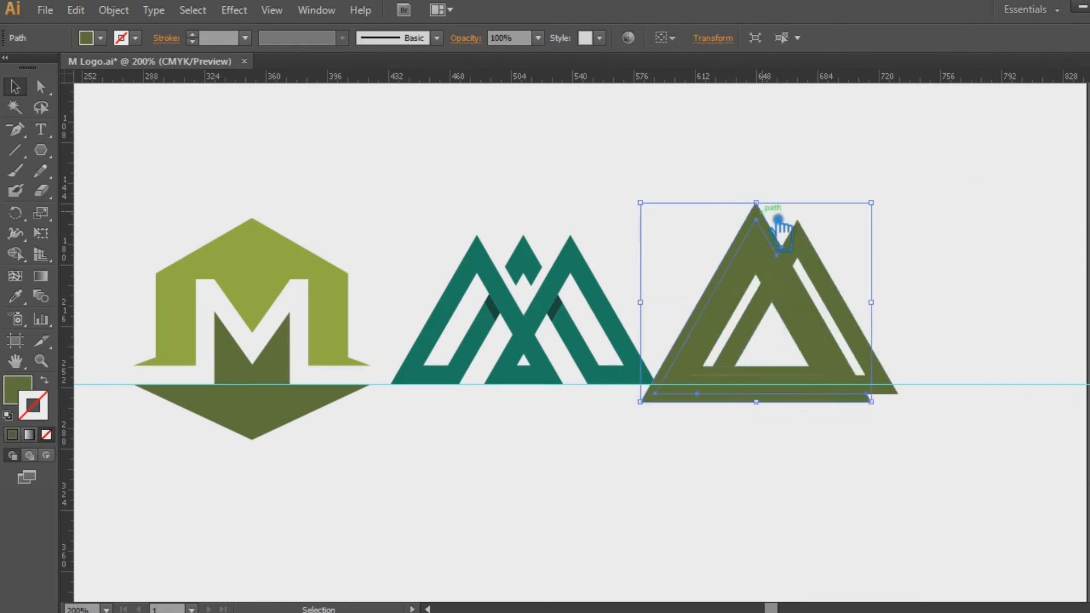
{"action": "key", "text": "Delete"}
{"action": "left_click", "coordinate": [769, 289]}
{"action": "key", "text": "Delete"}
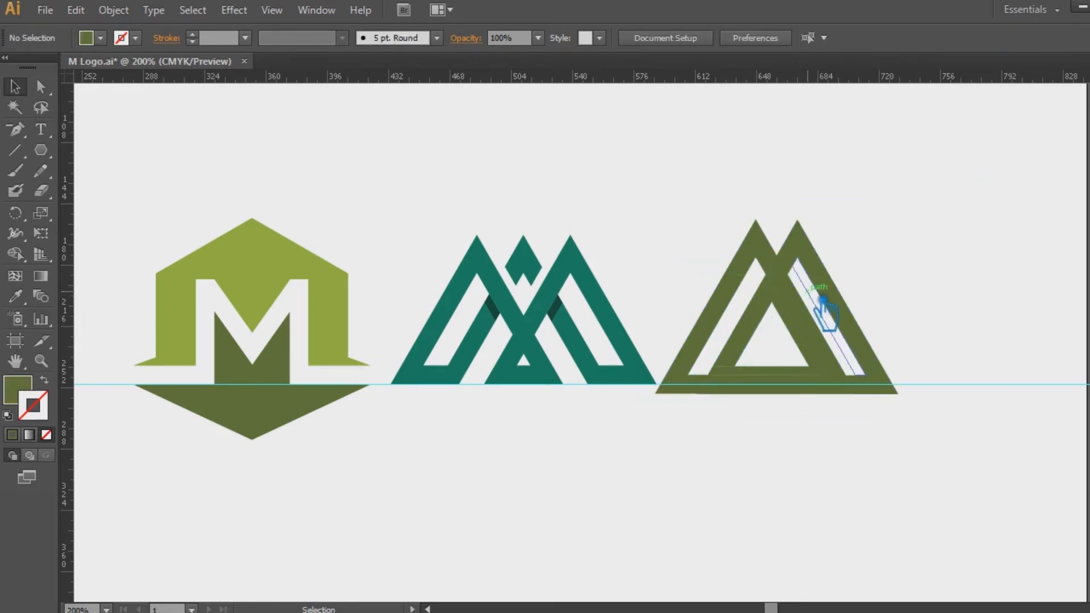
{"action": "left_click", "coordinate": [805, 332]}
{"action": "key", "text": "Delete"}
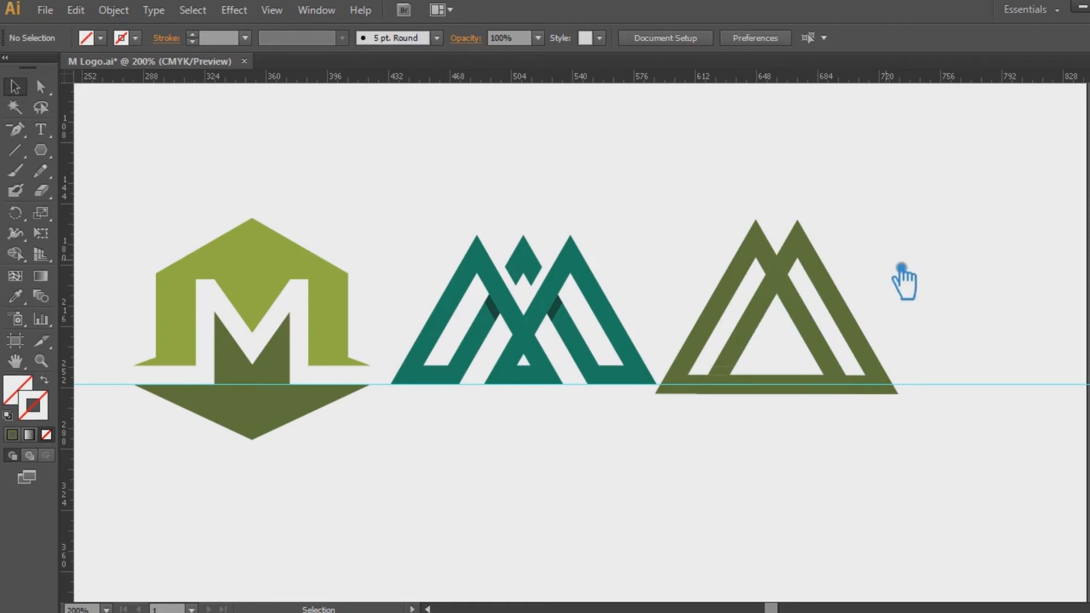
Unite the overlap diamond at the crossing with the left triangle's outer piece and its right-hand bar
{"action": "left_click", "coordinate": [794, 278]}
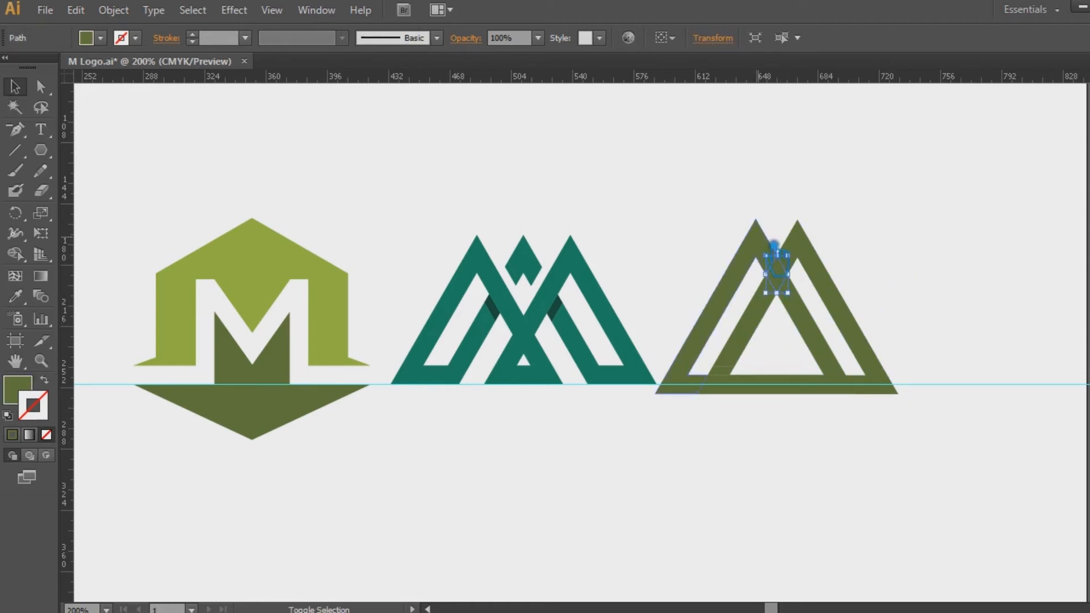
{"action": "left_click", "coordinate": [758, 238], "text": "shift"}
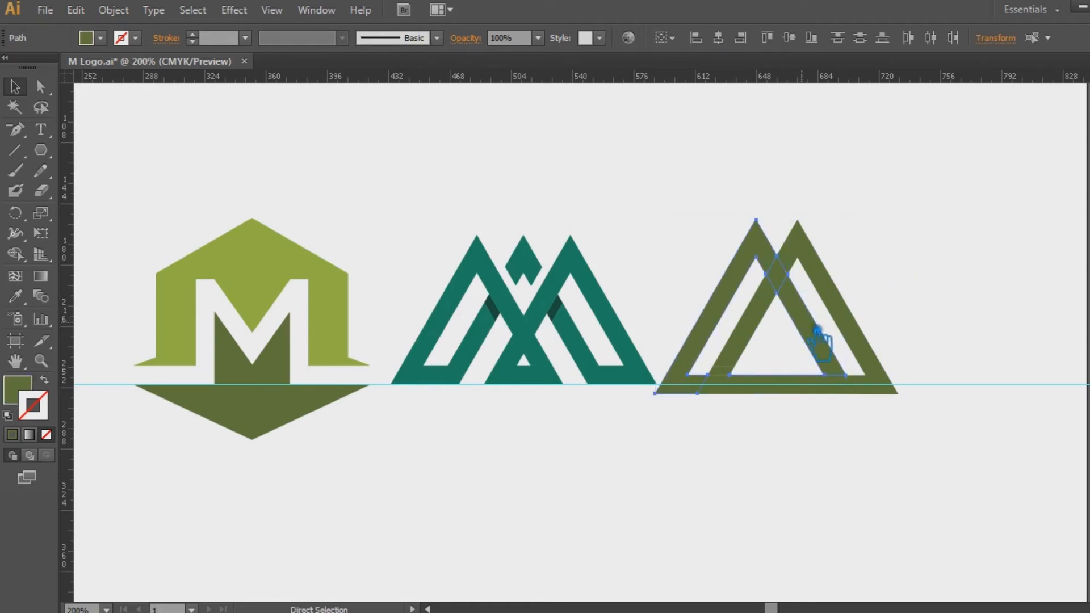
{"action": "key", "text": "ctrl+plus"}
{"action": "key", "text": "ctrl+plus"}
{"action": "left_click_drag", "start_coordinate": [733, 298], "coordinate": [457, 280]}
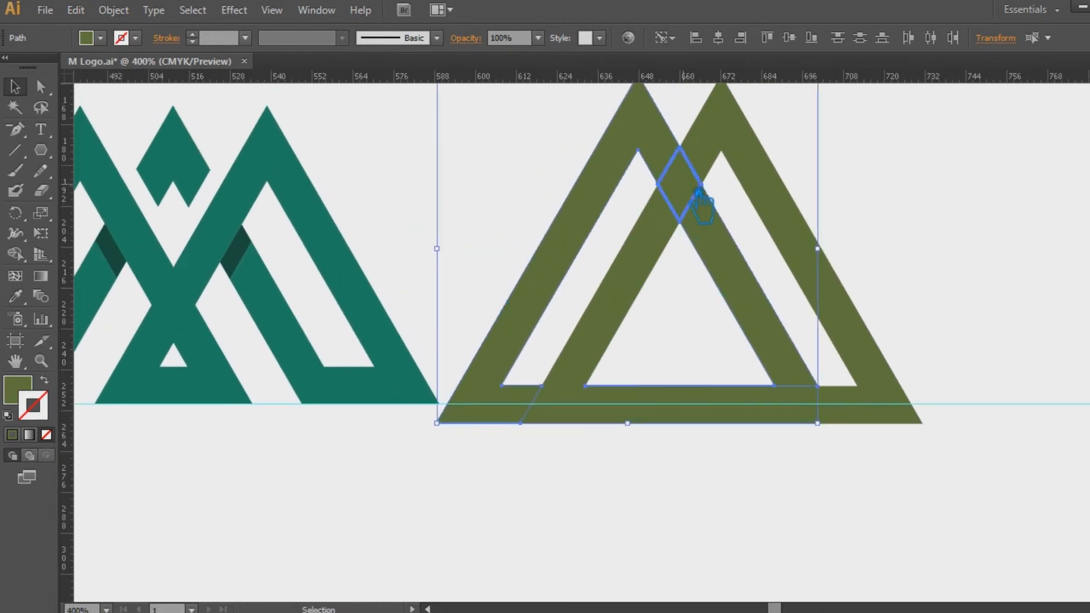
{"action": "left_click", "coordinate": [491, 140]}
{"action": "left_click", "coordinate": [658, 142]}
{"action": "left_click", "coordinate": [694, 188], "text": "shift"}
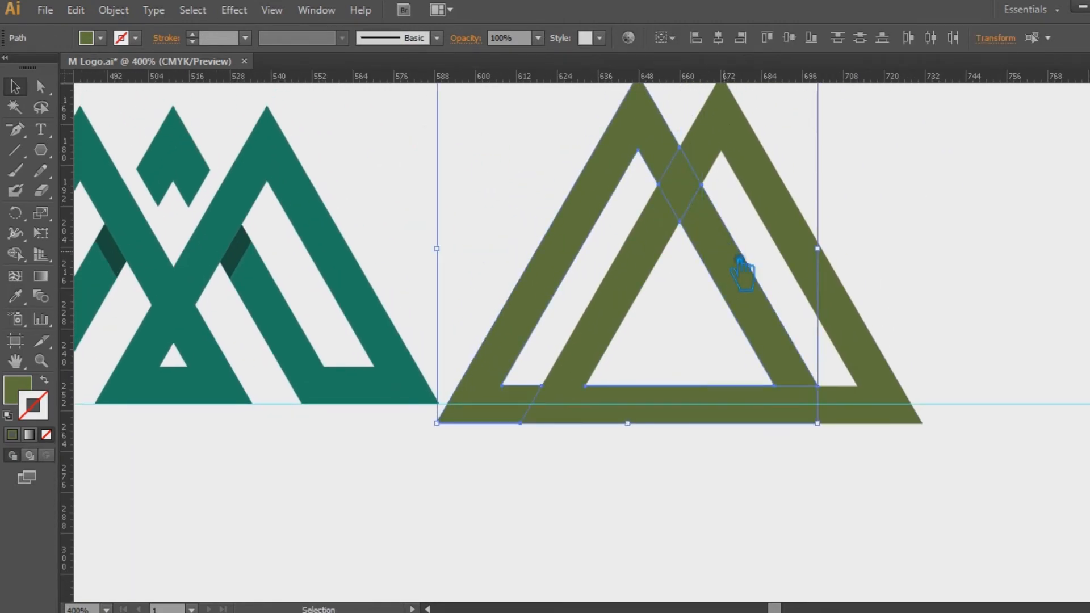
{"action": "key", "text": "ctrl+shift+F9"}
{"action": "left_click", "coordinate": [946, 451]}
{"action": "left_click", "coordinate": [1004, 237]}
Offset the path of the united left triangle shape by 5 pt with mitred joins
{"action": "left_click", "coordinate": [721, 231]}
{"action": "left_click", "coordinate": [114, 10]}
{"action": "mouse_move", "coordinate": [196, 356]}
{"action": "left_click", "coordinate": [366, 416]}
{"action": "left_click", "coordinate": [307, 218]}
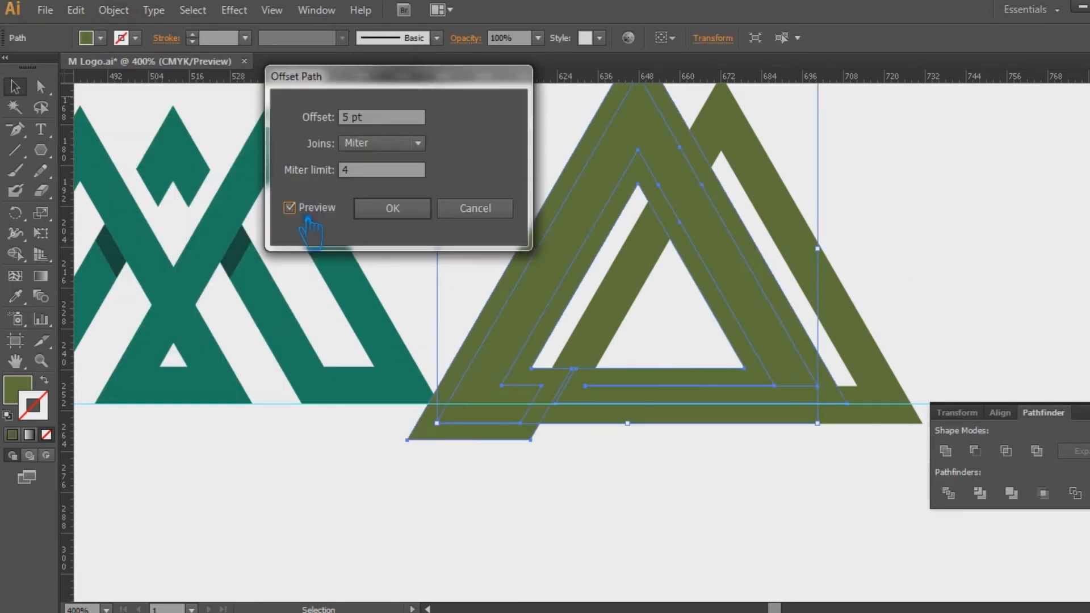
{"action": "left_click", "coordinate": [418, 214]}
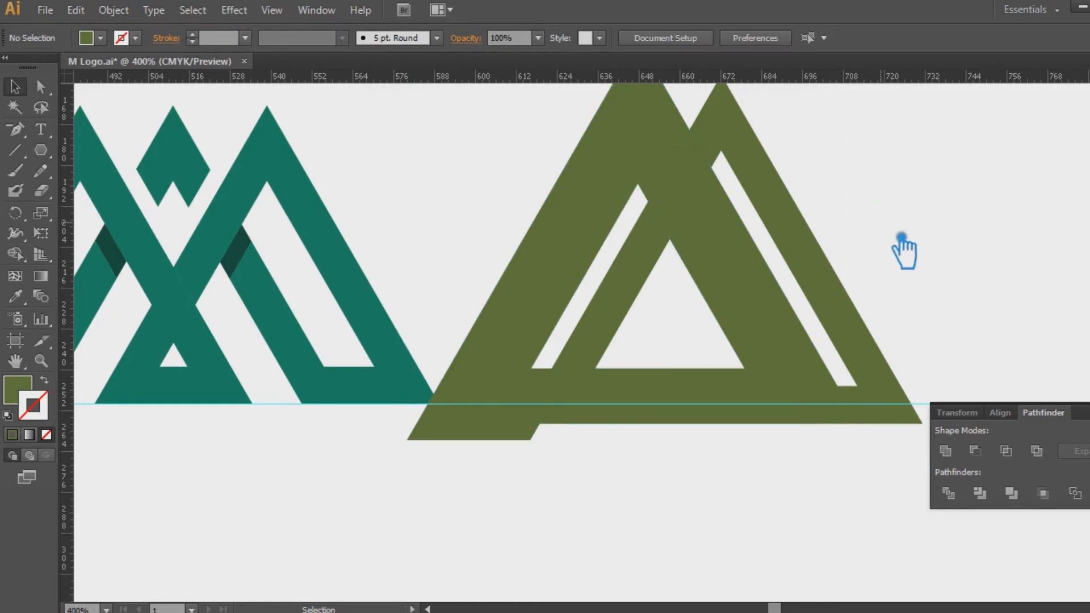
Divide all the olive shapes along the 5 pt offset outline and ungroup the resulting pieces
{"action": "left_click", "coordinate": [949, 493]}
{"action": "left_click", "coordinate": [889, 250]}
{"action": "right_click", "coordinate": [649, 123]}
{"action": "left_click", "coordinate": [702, 224]}
{"action": "left_click", "coordinate": [698, 442]}
Delete the 5 pt offset pieces, including the upper end of the inner bar, to leave a gap at the crossing
{"action": "left_click", "coordinate": [653, 187]}
{"action": "key", "text": "Delete"}
{"action": "left_click", "coordinate": [647, 195]}
{"action": "key", "text": "Delete"}
{"action": "left_click", "coordinate": [693, 265]}
{"action": "key", "text": "Delete"}
{"action": "left_click", "coordinate": [755, 243]}
{"action": "key", "text": "Delete"}
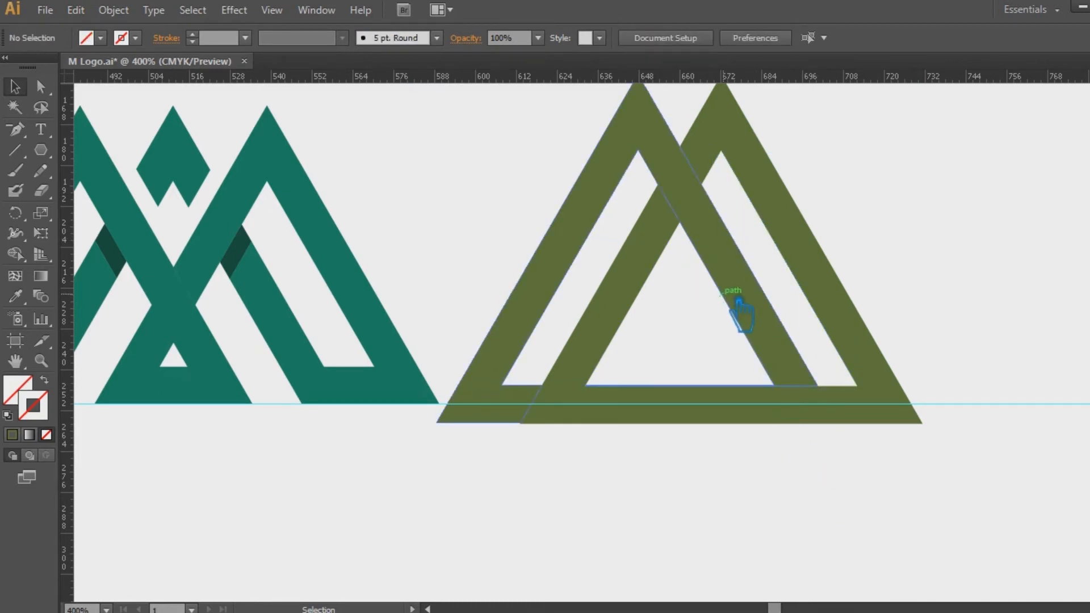
{"action": "left_click", "coordinate": [680, 228]}
{"action": "key", "text": "Delete"}
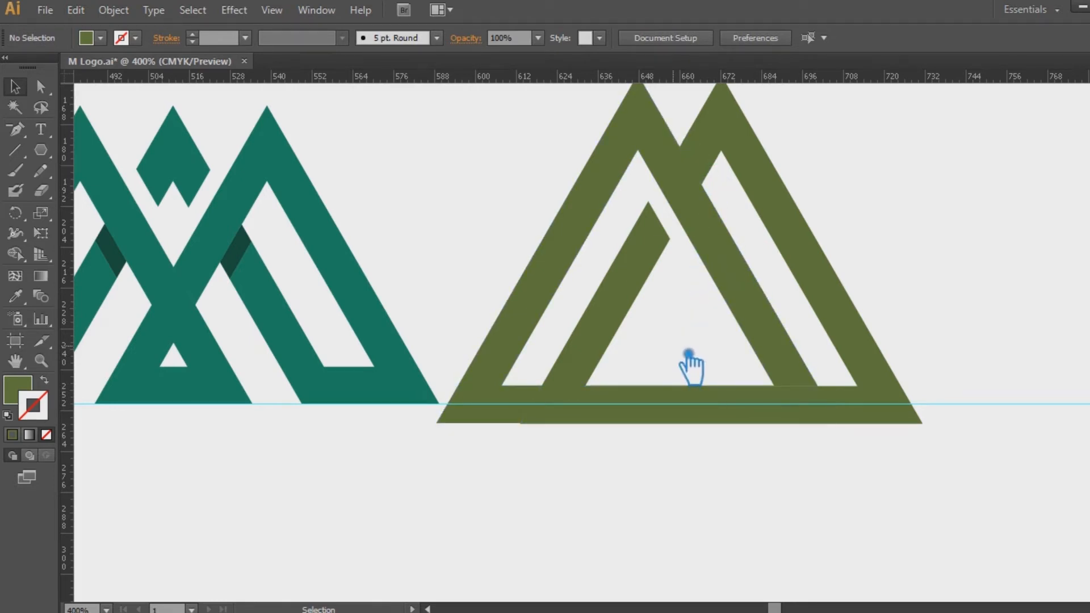
Undo the latest piece deletions and redo them, removing the upper end of the inner bar again
{"action": "key", "text": "ctrl+z"}
{"action": "key", "text": "ctrl+z"}
{"action": "key", "text": "ctrl+z"}
{"action": "key", "text": "ctrl+z"}
{"action": "key", "text": "ctrl+shift+z"}
{"action": "key", "text": "ctrl+shift+z"}
{"action": "key", "text": "Delete"}
Offset the path of the united left triangle shape by 10 pt with mitred joins
{"action": "left_click", "coordinate": [693, 214]}
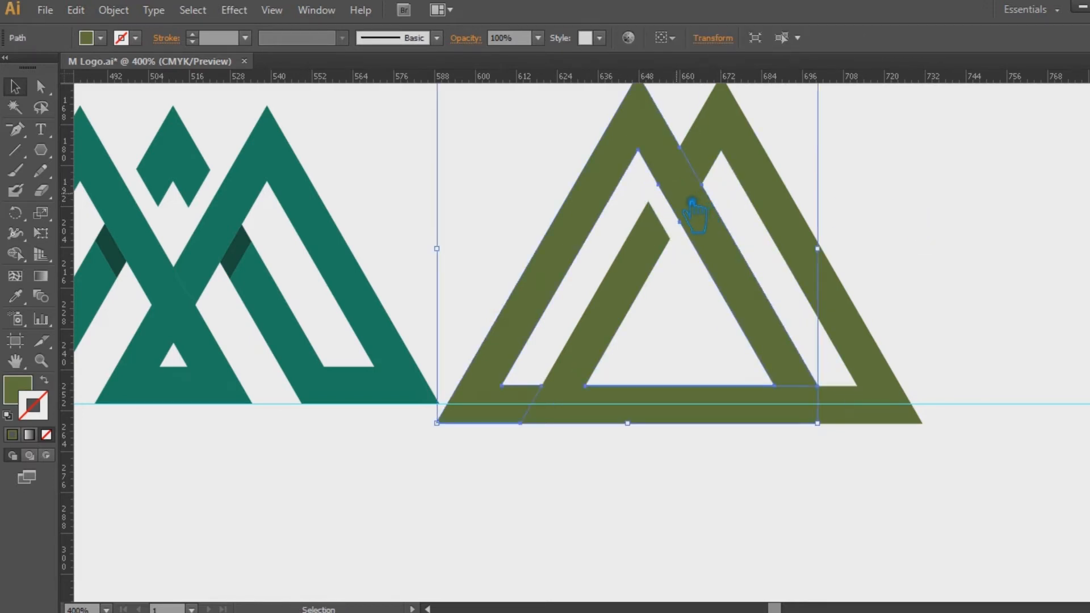
{"action": "left_click", "coordinate": [114, 10]}
{"action": "mouse_move", "coordinate": [309, 358]}
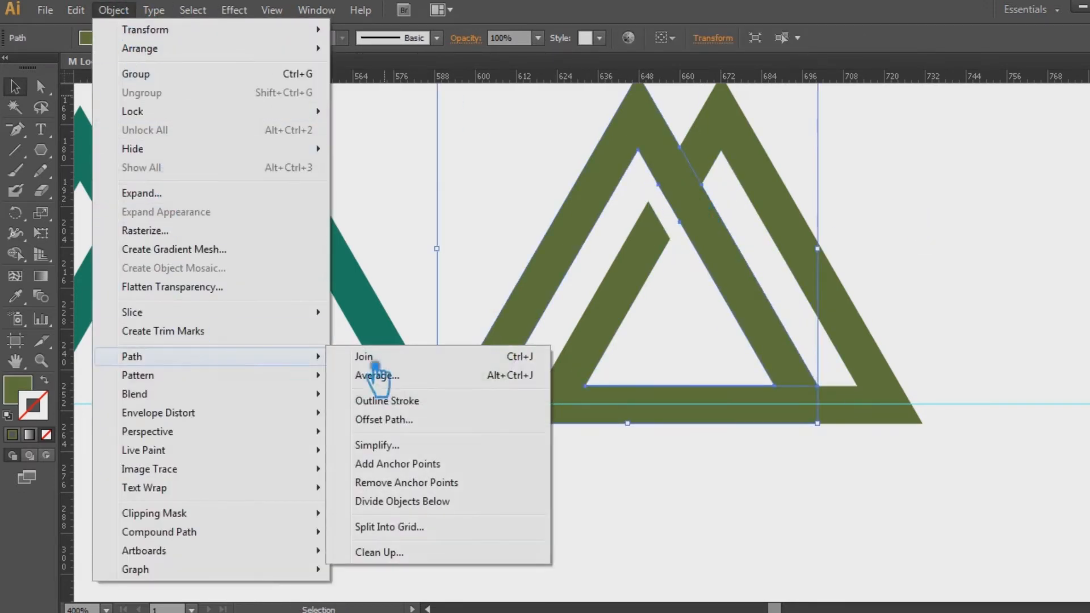
{"action": "left_click", "coordinate": [392, 420]}
{"action": "left_click", "coordinate": [302, 216]}
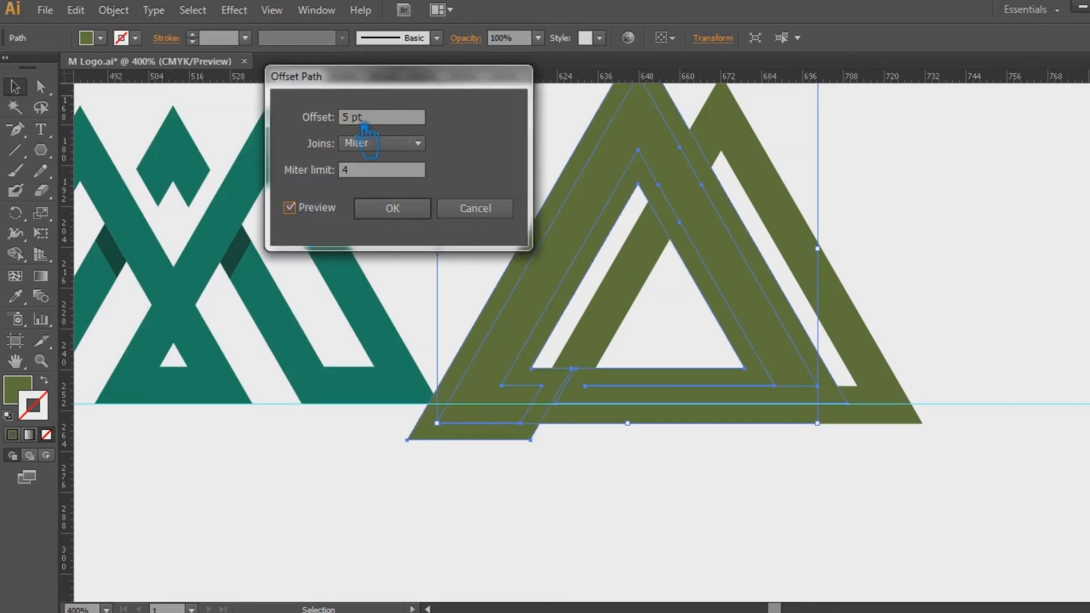
{"action": "type", "text": "7"}
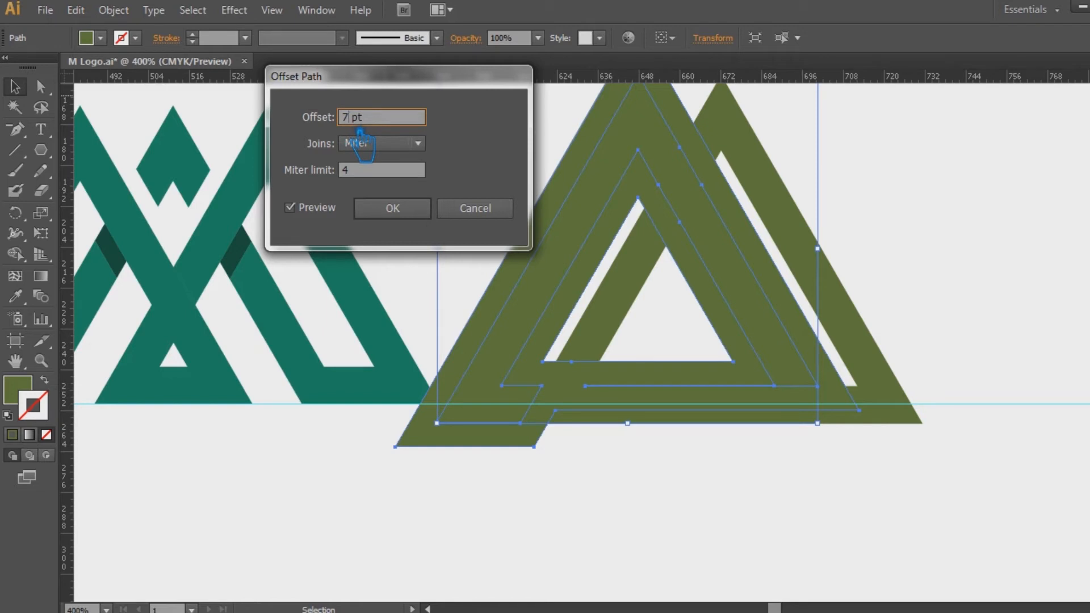
{"action": "key", "text": "BackSpace"}
{"action": "type", "text": "9"}
{"action": "key", "text": "BackSpace"}
{"action": "type", "text": "10"}
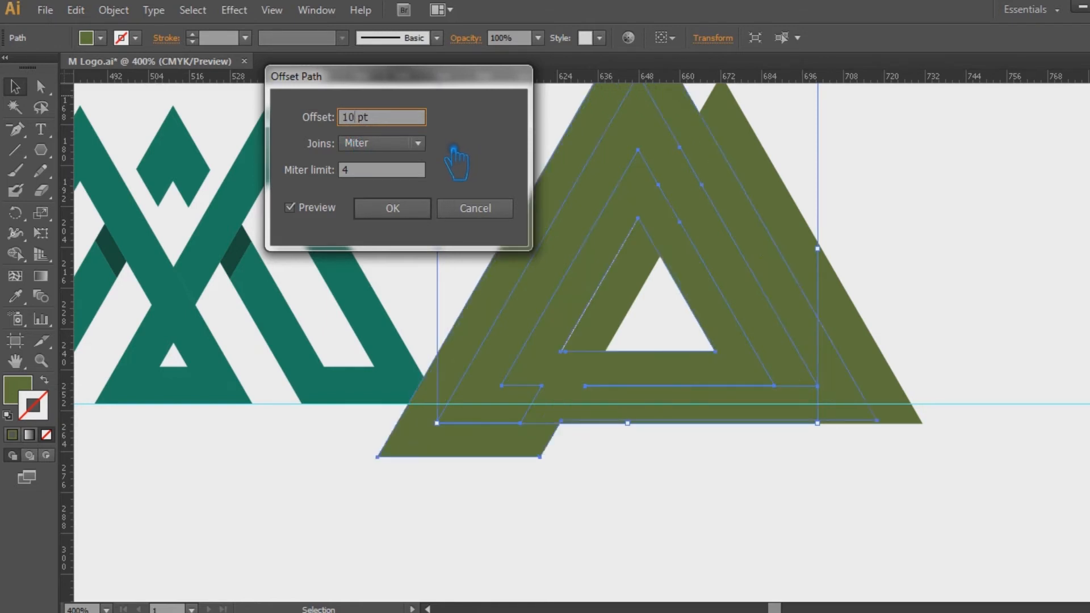
{"action": "left_click", "coordinate": [413, 214]}
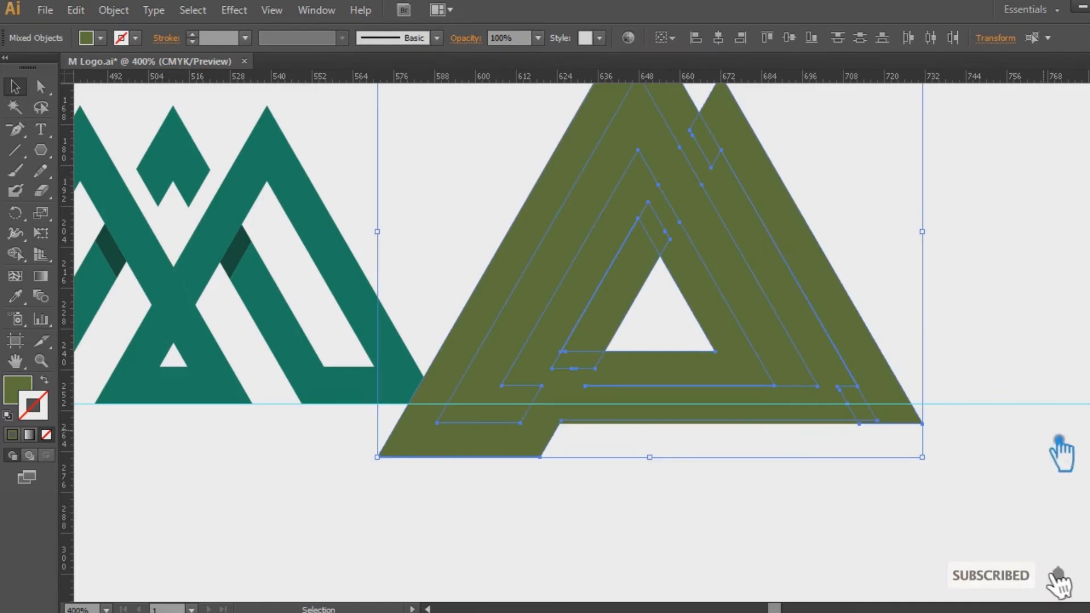
Divide all the olive shapes along the 10 pt offset outline and ungroup the pieces
{"action": "left_click", "coordinate": [1086, 448]}
{"action": "left_click", "coordinate": [945, 492]}
{"action": "left_click", "coordinate": [981, 298]}
{"action": "right_click", "coordinate": [737, 223]}
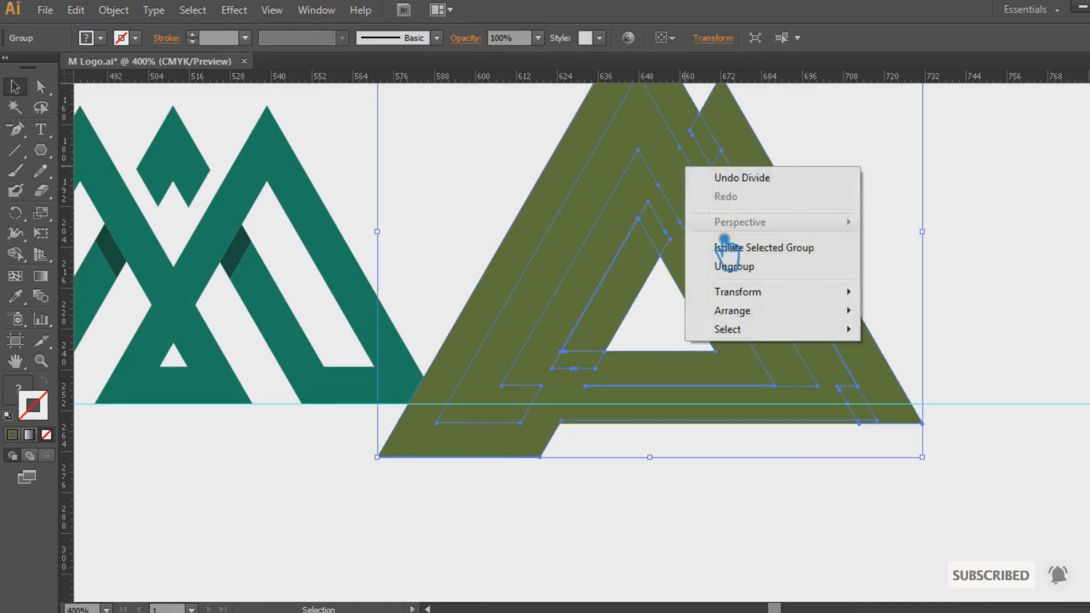
{"action": "left_click", "coordinate": [732, 263]}
Delete the 10 pt offset border and the inner bar's upper end to widen the gap beside the crossing
{"action": "left_click", "coordinate": [742, 216]}
{"action": "key", "text": "Delete"}
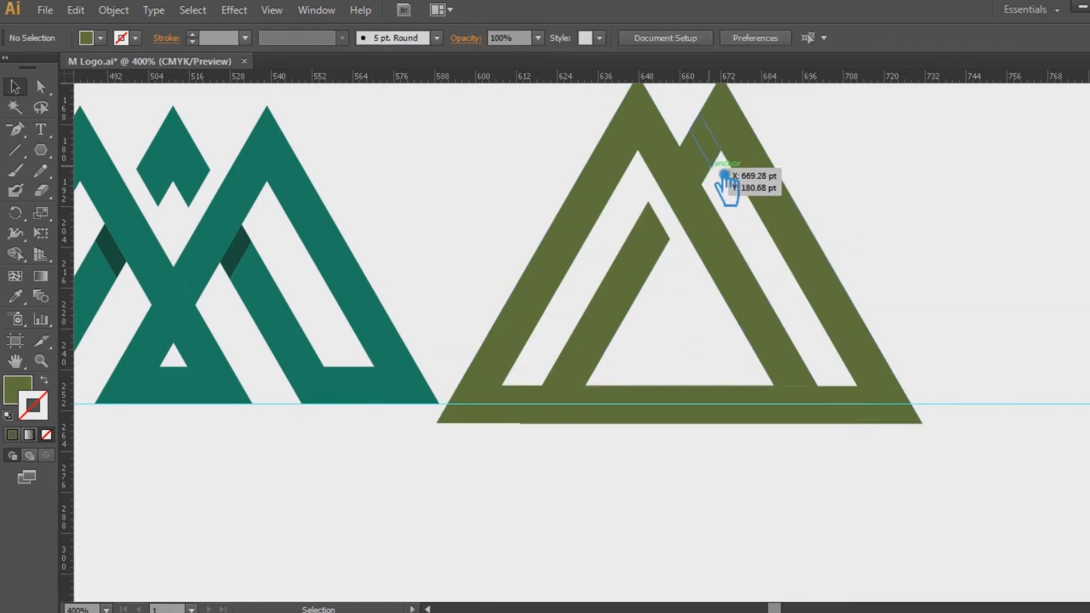
{"action": "key", "text": "ctrl+z"}
{"action": "left_click", "coordinate": [958, 184]}
{"action": "left_click", "coordinate": [661, 232]}
{"action": "key", "text": "Delete"}
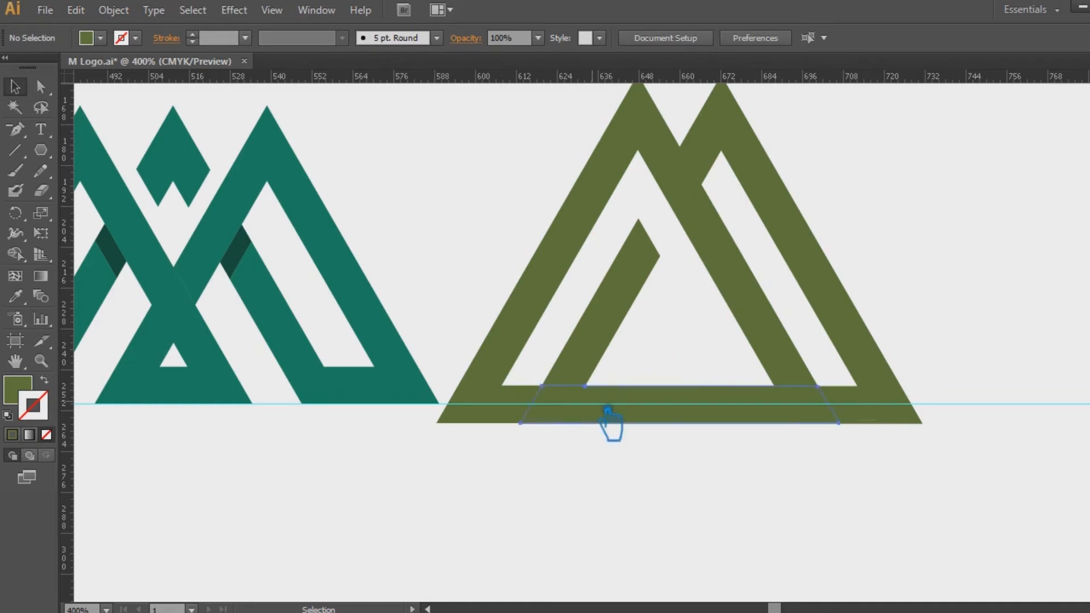
Draw a straight line along the inner bar's inside edge, extend it across the base, and delete the unfilled piece inside the triangle
{"action": "left_click", "coordinate": [15, 150]}
{"action": "mouse_move", "coordinate": [673, 258]}
{"action": "left_mouse_down"}
{"action": "mouse_move", "coordinate": [610, 391]}
{"action": "mouse_move", "coordinate": [586, 386]}
{"action": "left_mouse_up"}
{"action": "key", "text": "v"}
{"action": "left_click_drag", "start_coordinate": [660, 256], "coordinate": [748, 213]}
{"action": "left_click", "coordinate": [984, 175]}
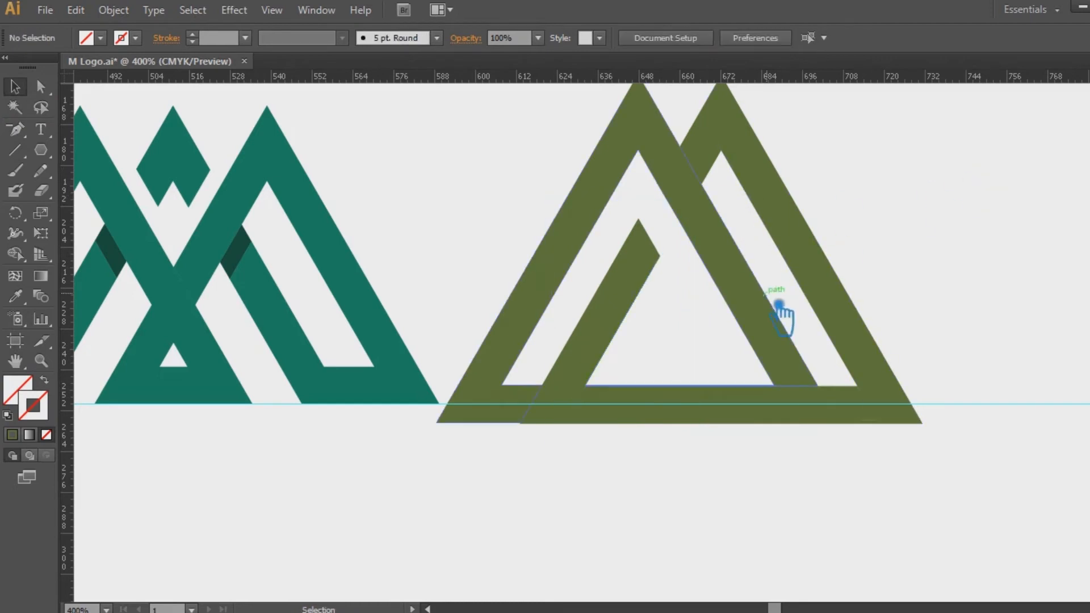
{"action": "left_click", "coordinate": [713, 341]}
{"action": "key", "text": "Delete"}
Divide the olive shapes along the drawn line, ungroup them, and delete the leftover piece beside the inner bar's tip
{"action": "left_click_drag", "start_coordinate": [880, 501], "coordinate": [528, 195]}
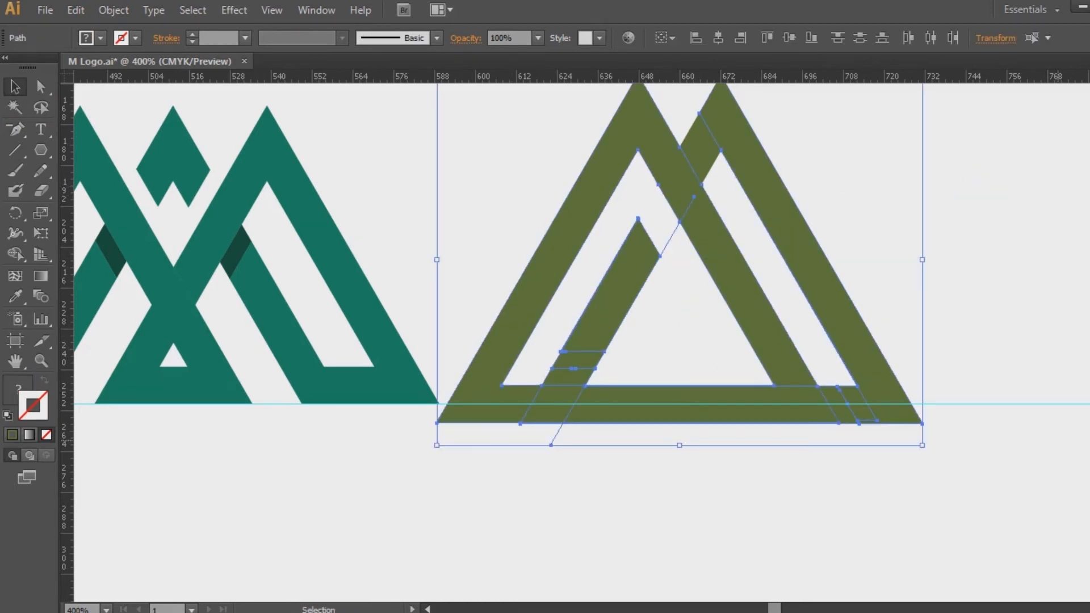
{"action": "left_click", "coordinate": [1086, 407]}
{"action": "left_click", "coordinate": [954, 497]}
{"action": "left_click", "coordinate": [1086, 408]}
{"action": "left_click", "coordinate": [876, 297]}
{"action": "right_click", "coordinate": [634, 275]}
{"action": "left_click", "coordinate": [682, 375]}
{"action": "left_click", "coordinate": [721, 372]}
{"action": "left_click", "coordinate": [673, 241]}
{"action": "key", "text": "Delete"}
Unite the left triangle shape, the inner bar's pieces and the adjoining base piece into one shape
{"action": "left_click_drag", "start_coordinate": [588, 383], "coordinate": [593, 379]}
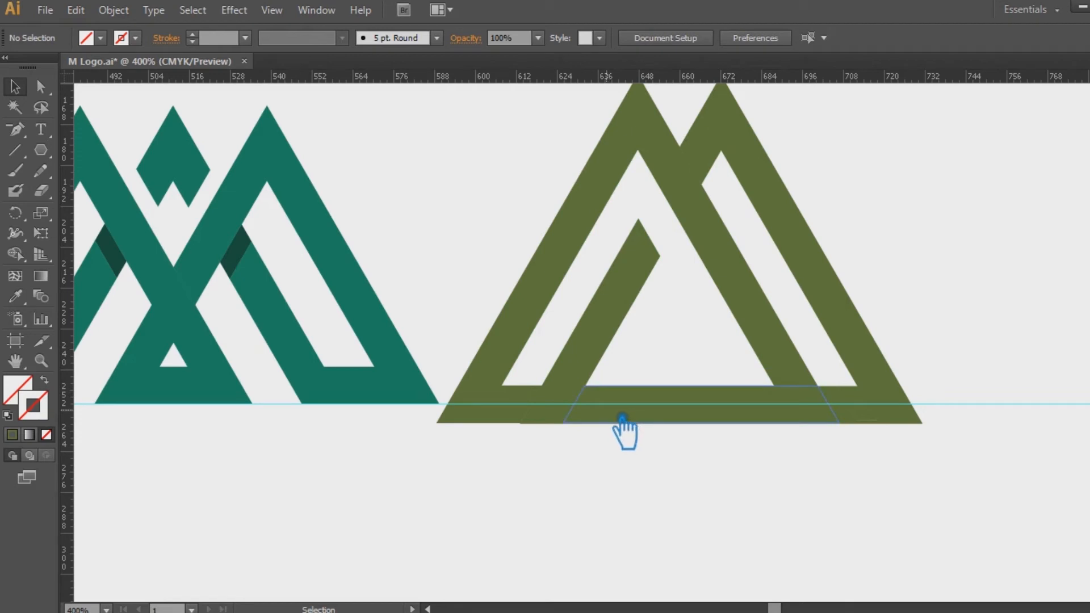
{"action": "left_click", "coordinate": [621, 417]}
{"action": "left_click", "coordinate": [661, 503]}
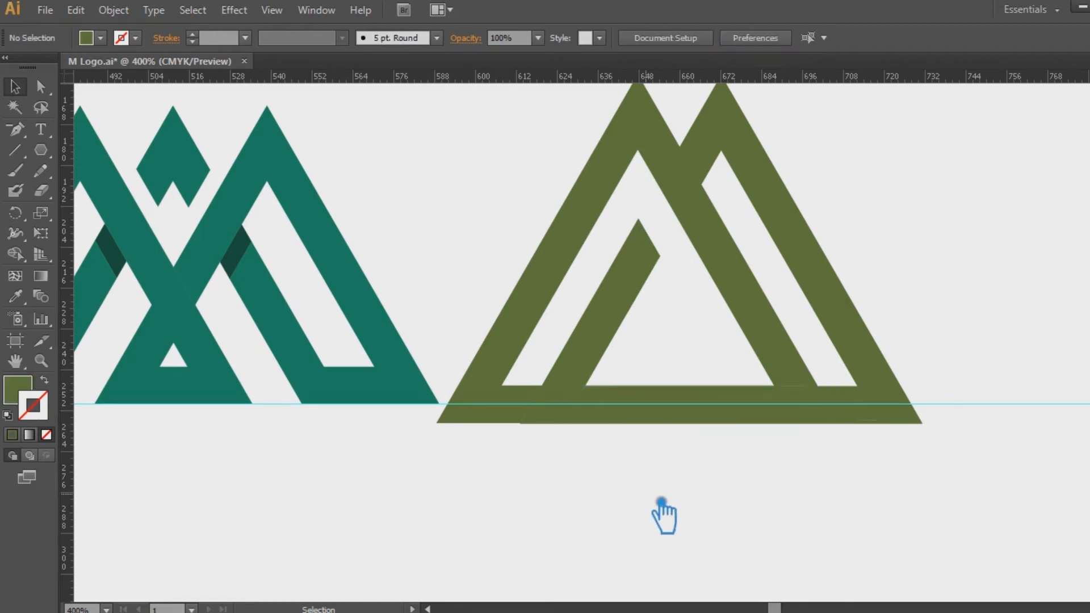
{"action": "left_click", "coordinate": [558, 421]}
{"action": "left_click", "coordinate": [637, 331], "text": "shift"}
{"action": "left_click_drag", "start_coordinate": [653, 378], "coordinate": [580, 364]}
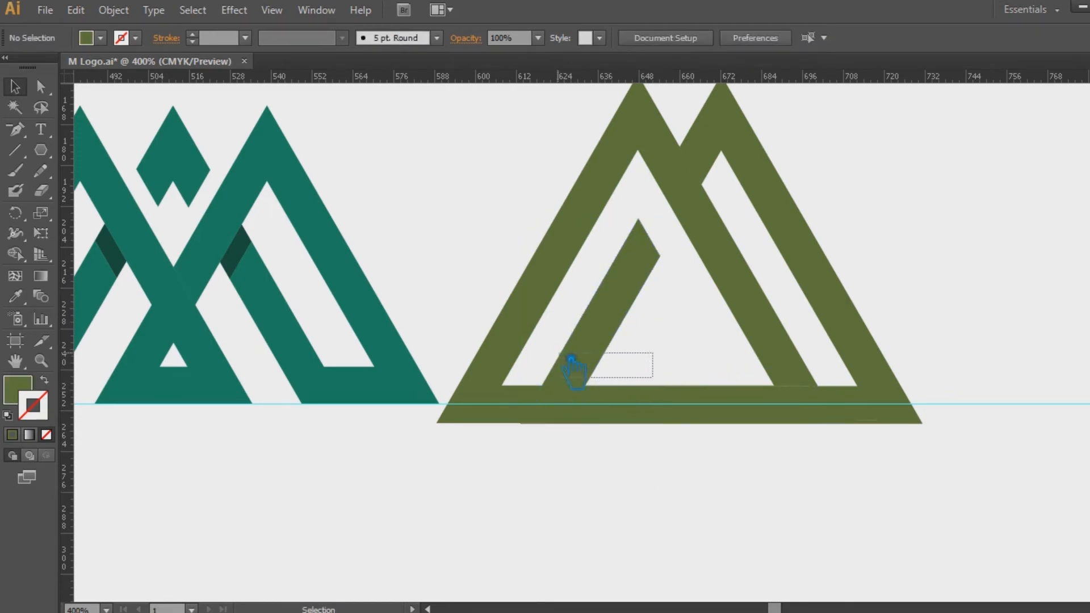
{"action": "left_click_drag", "start_coordinate": [561, 329], "coordinate": [560, 324]}
{"action": "left_click", "coordinate": [537, 419], "text": "shift"}
{"action": "left_click", "coordinate": [499, 413], "text": "shift"}
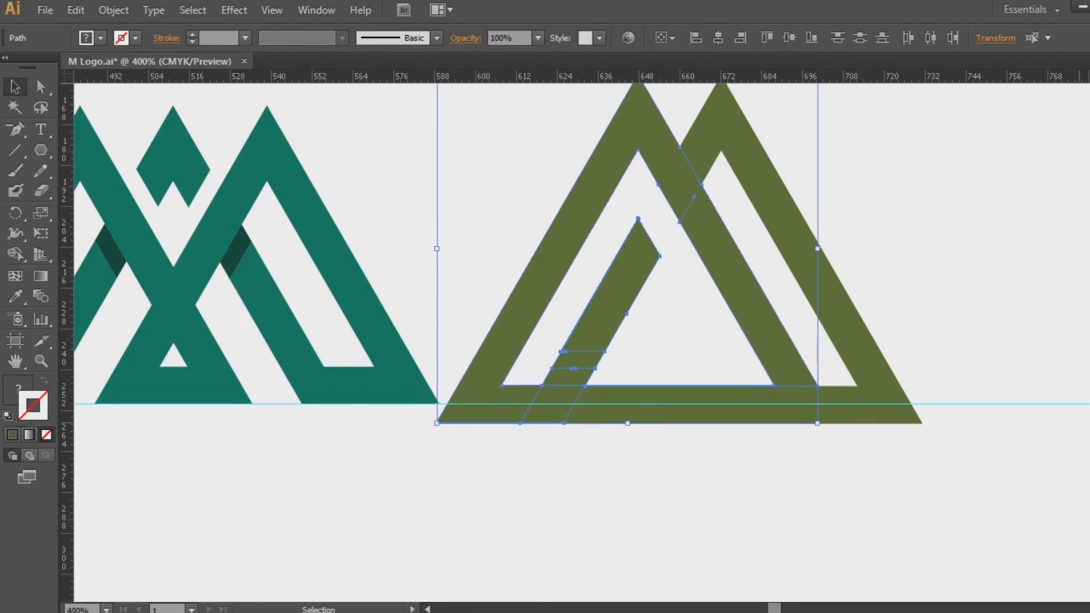
{"action": "key", "text": "ctrl+shift+F9"}
{"action": "left_click", "coordinate": [979, 493]}
Recolour the united left triangle shape with a lighter olive green fill
{"action": "double_click", "coordinate": [23, 392]}
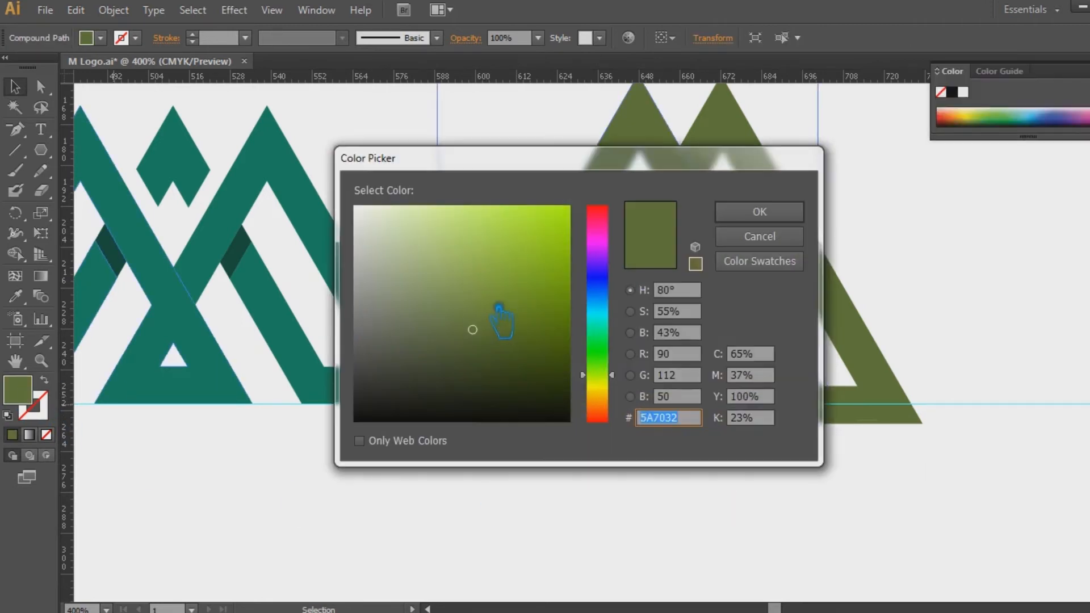
{"action": "left_click", "coordinate": [759, 212]}
{"action": "left_click", "coordinate": [658, 500]}
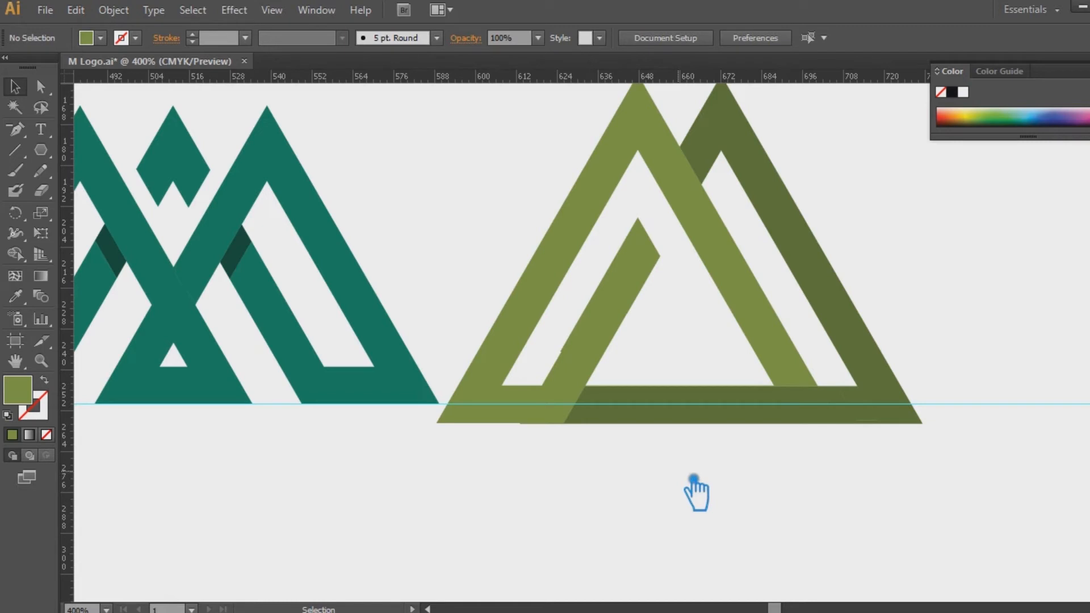
Unite the right triangle shape with the pieces at its crossing end and its base corner
{"action": "left_click", "coordinate": [851, 302]}
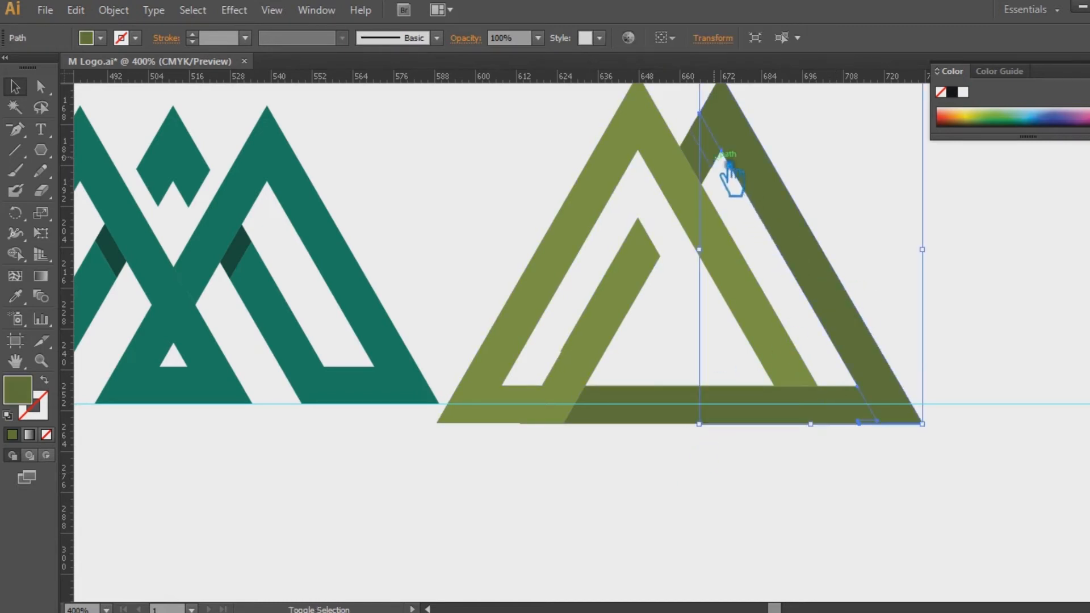
{"action": "left_click", "coordinate": [709, 170], "text": "shift"}
{"action": "left_click", "coordinate": [872, 423], "text": "shift"}
{"action": "key", "text": "ctrl+shift+F9"}
{"action": "left_click", "coordinate": [949, 453]}
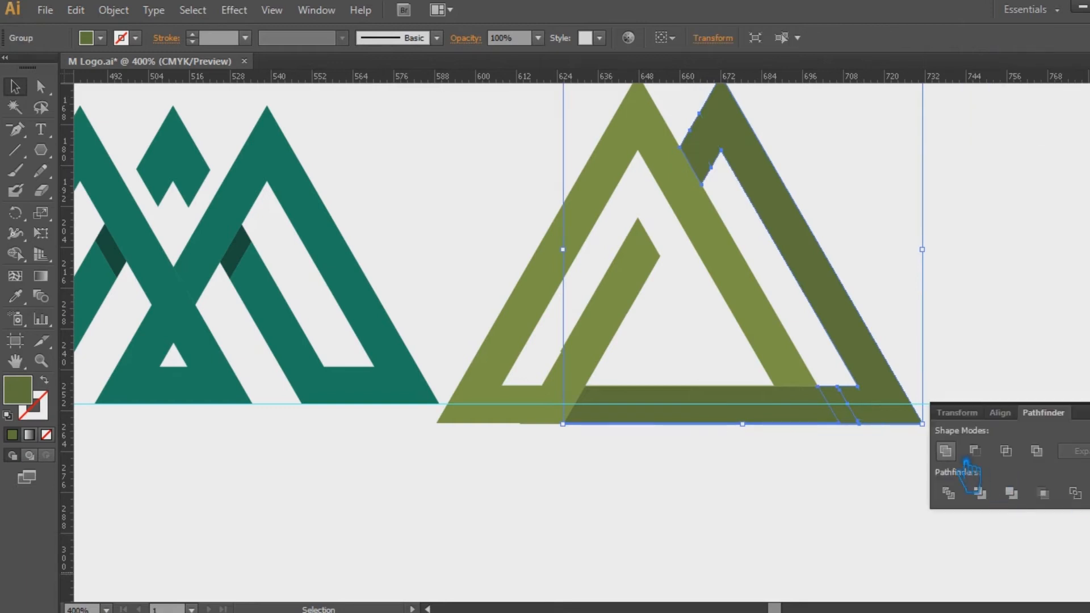
{"action": "left_click", "coordinate": [1077, 402]}
{"action": "left_click", "coordinate": [1058, 396]}
Ungroup the dark olive shapes of the right triangle and base
{"action": "left_click", "coordinate": [863, 423]}
{"action": "right_click", "coordinate": [874, 410]}
{"action": "left_click", "coordinate": [877, 507]}
{"action": "left_click", "coordinate": [852, 471]}
{"action": "left_click", "coordinate": [855, 423]}
{"action": "left_click", "coordinate": [883, 520]}
Draw a straight line along the inner edge of the light triangle's right leg, extending past the base
{"action": "key", "text": "space"}
{"action": "left_click_drag", "start_coordinate": [887, 518], "coordinate": [758, 533]}
{"action": "left_click", "coordinate": [569, 182]}
{"action": "left_click", "coordinate": [910, 359]}
{"action": "left_click", "coordinate": [704, 440]}
{"action": "left_click", "coordinate": [610, 493]}
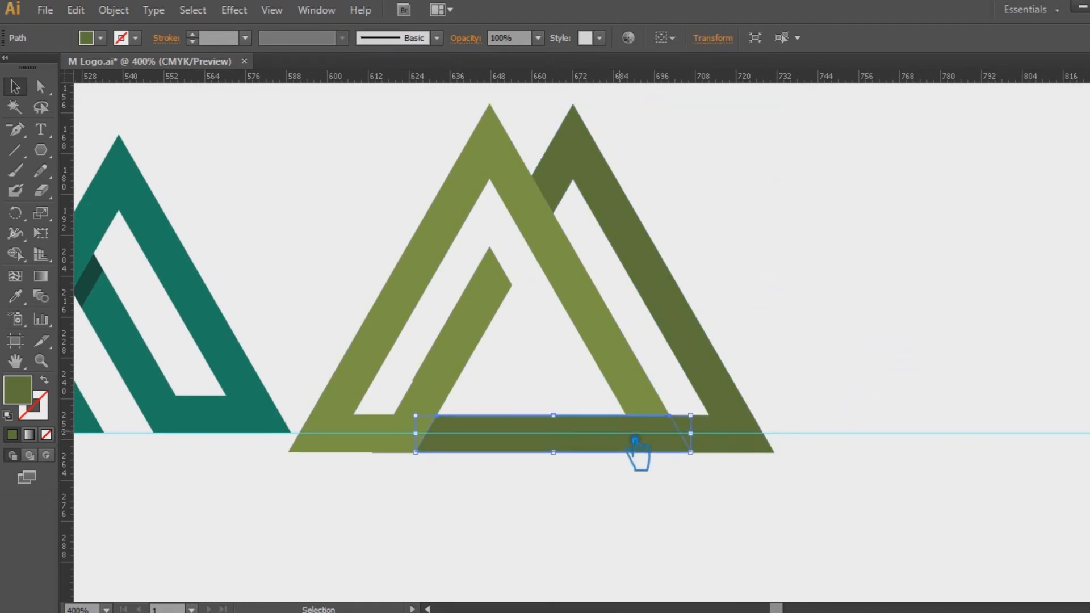
{"action": "left_click", "coordinate": [15, 150]}
{"action": "left_click_drag", "start_coordinate": [489, 180], "coordinate": [688, 490]}
{"action": "key", "text": "v"}
Divide the olive shapes along the drawn line and ungroup the resulting pieces
{"action": "left_click", "coordinate": [761, 447], "text": "shift"}
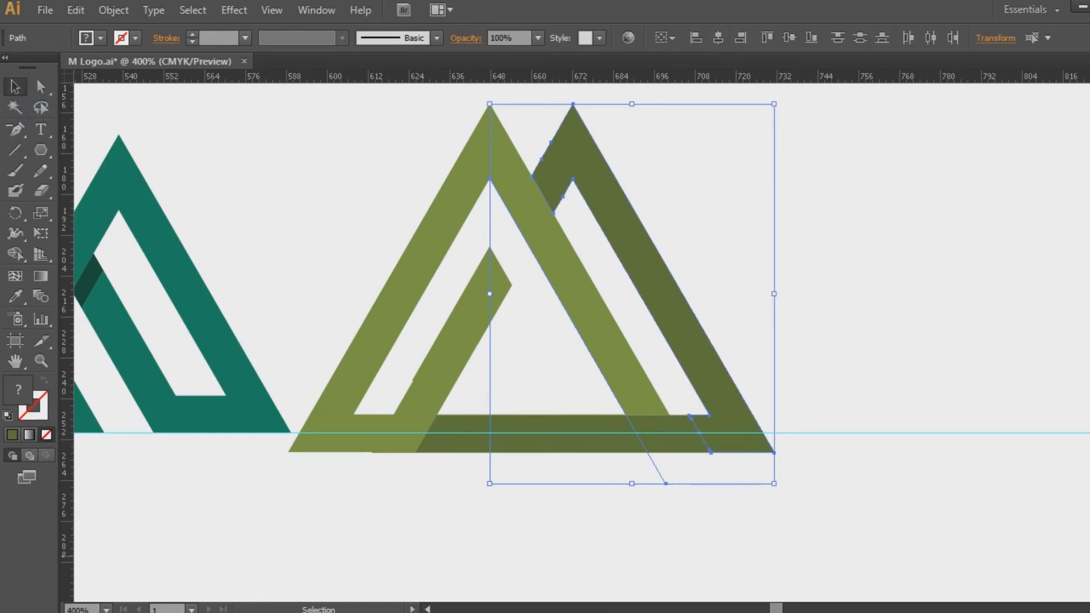
{"action": "left_click", "coordinate": [952, 482]}
{"action": "left_click", "coordinate": [693, 440]}
{"action": "left_click_drag", "start_coordinate": [682, 508], "coordinate": [618, 384]}
{"action": "left_click", "coordinate": [1016, 472]}
{"action": "left_click_drag", "start_coordinate": [711, 512], "coordinate": [632, 420]}
{"action": "key", "text": "ctrl+shift+F9"}
{"action": "left_click", "coordinate": [957, 495]}
{"action": "left_click", "coordinate": [913, 405]}
{"action": "right_click", "coordinate": [676, 429]}
{"action": "left_click", "coordinate": [695, 528]}
{"action": "left_click", "coordinate": [654, 535]}
Delete the dark base piece between the inner bar and the light triangle's right leg
{"action": "left_click", "coordinate": [561, 443]}
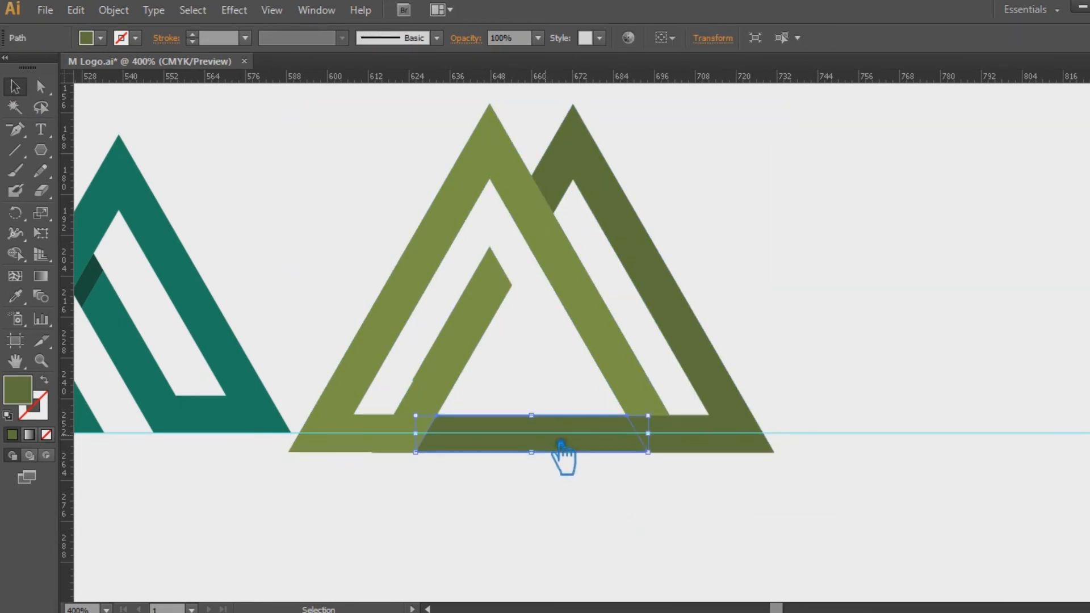
{"action": "key", "text": "Delete"}
{"action": "left_click", "coordinate": [516, 378]}
{"action": "key", "text": "Delete"}
{"action": "key", "text": "ctrl+z"}
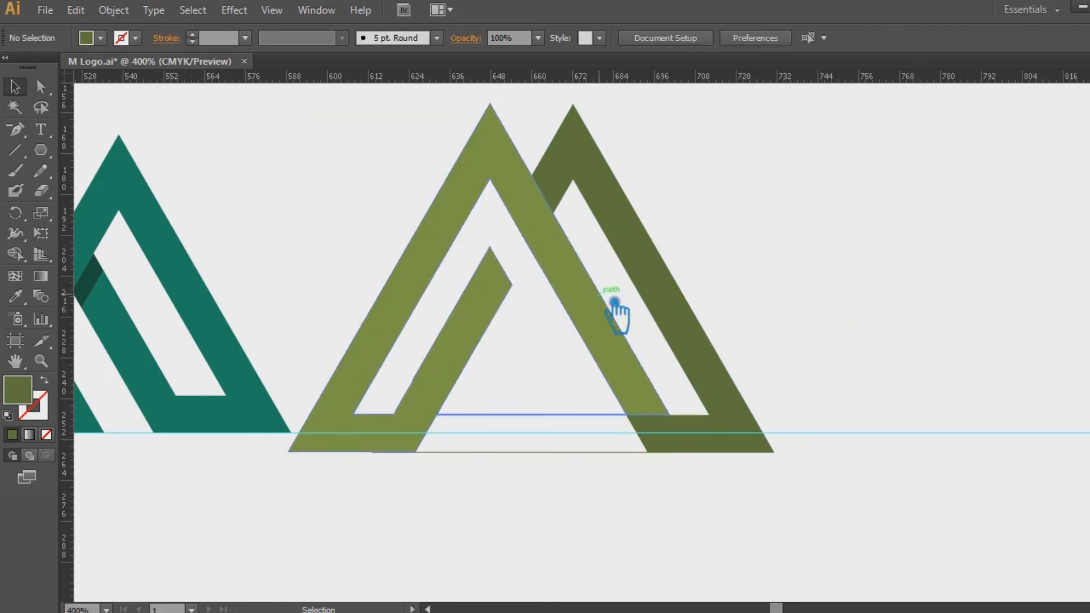
Delete the surplus anchor points along the light olive shape's inner bar and right leg
{"action": "left_click", "coordinate": [540, 369]}
{"action": "left_click", "coordinate": [527, 414]}
{"action": "key", "text": "minus"}
{"action": "left_click", "coordinate": [454, 423]}
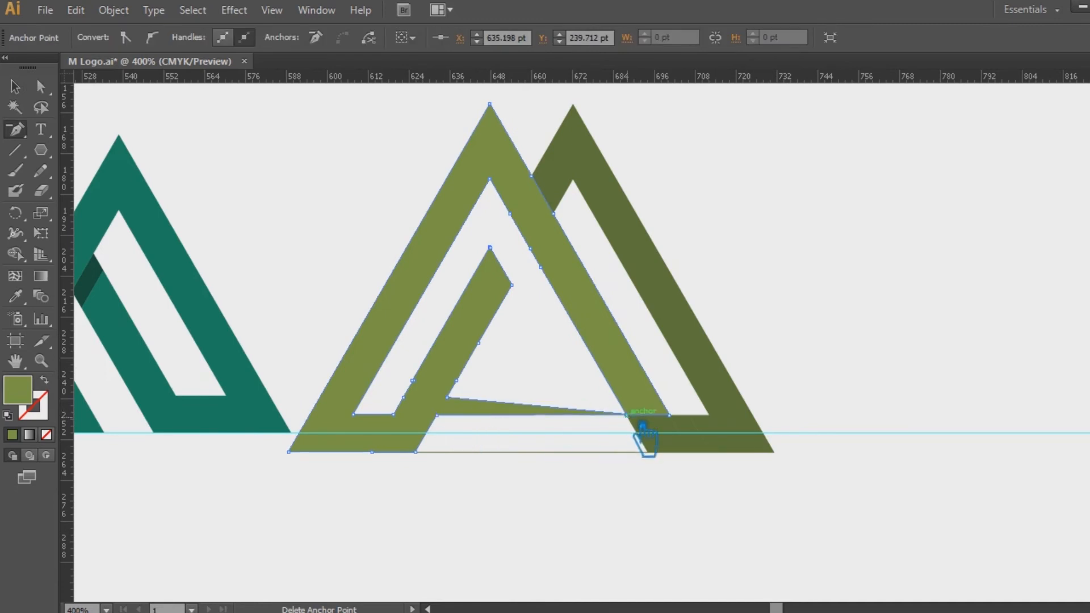
{"action": "left_click", "coordinate": [626, 416]}
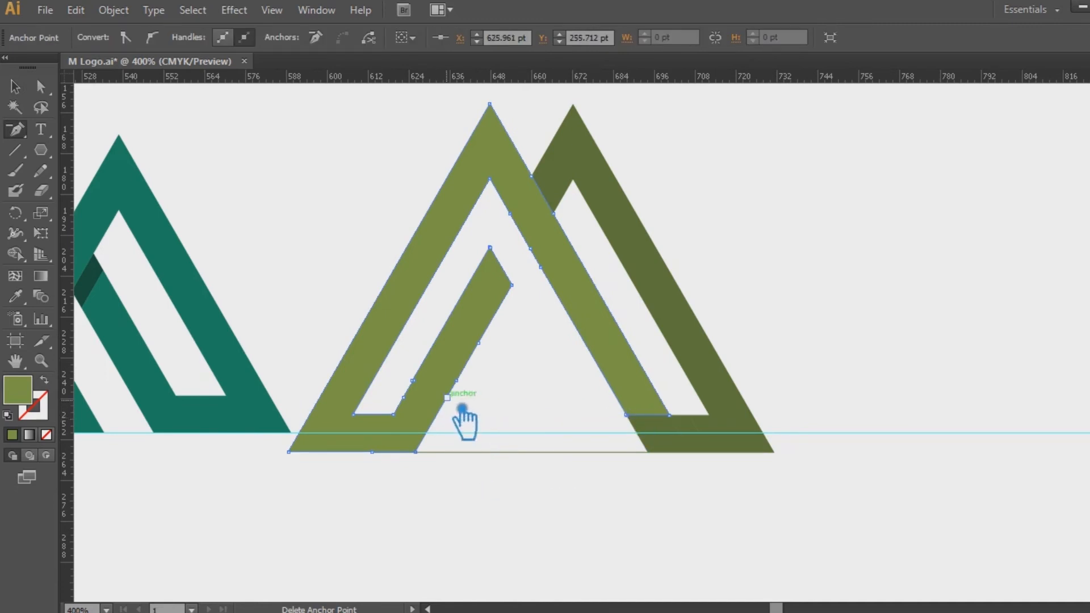
{"action": "left_click", "coordinate": [448, 398]}
{"action": "left_click", "coordinate": [456, 380]}
{"action": "left_click", "coordinate": [479, 343]}
{"action": "left_click", "coordinate": [412, 380]}
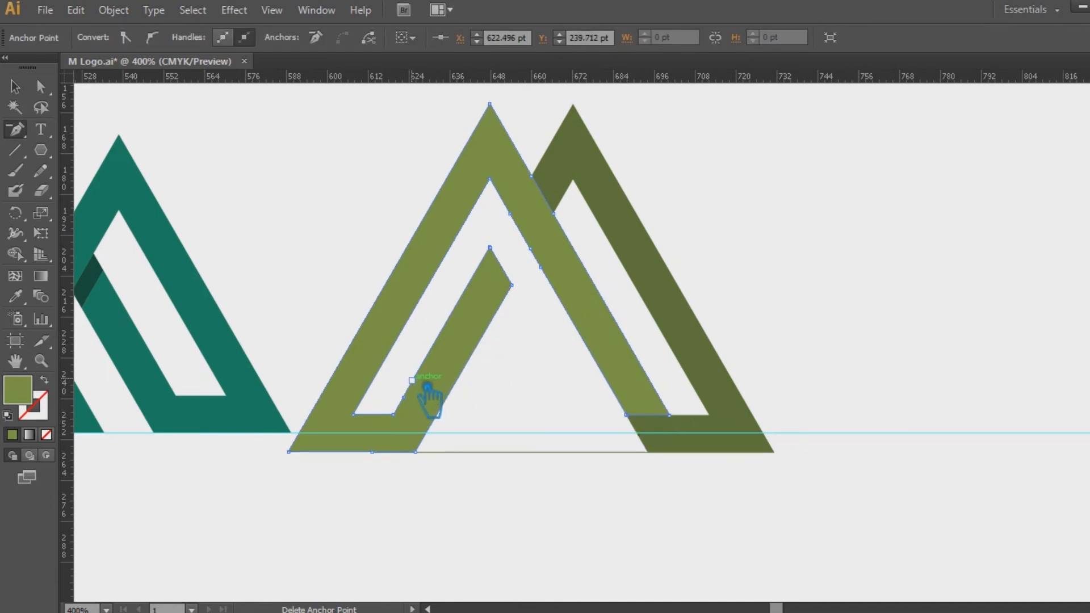
{"action": "left_click", "coordinate": [405, 398]}
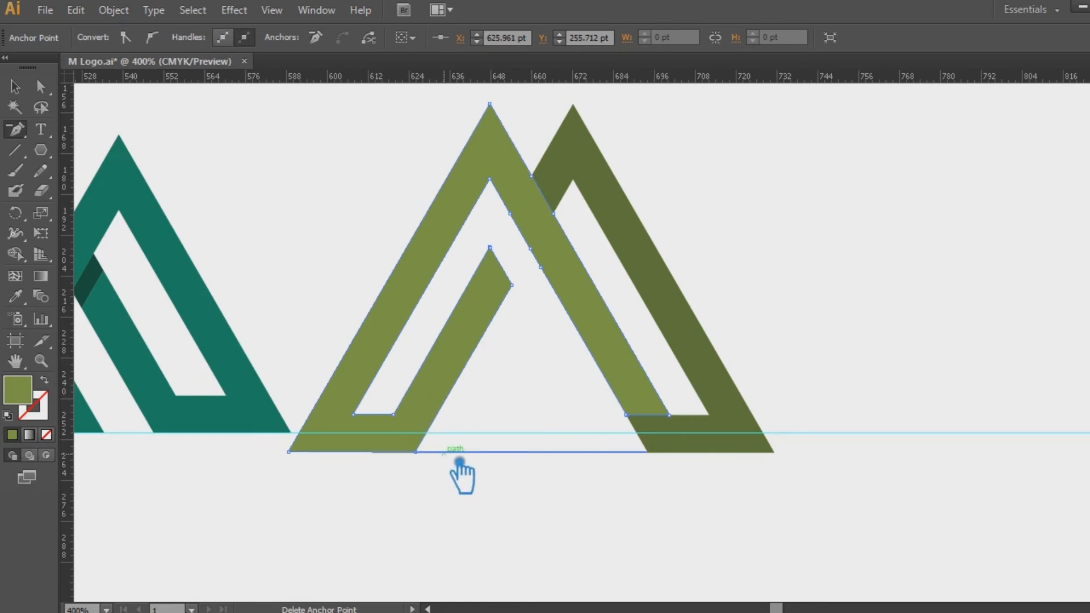
{"action": "left_click", "coordinate": [509, 213]}
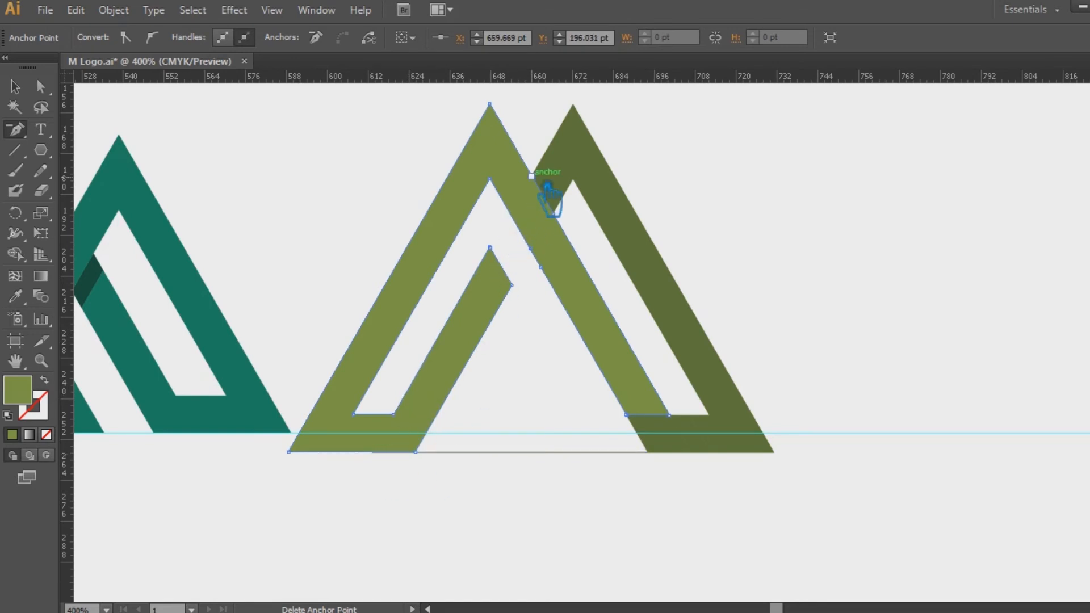
{"action": "left_click", "coordinate": [545, 270]}
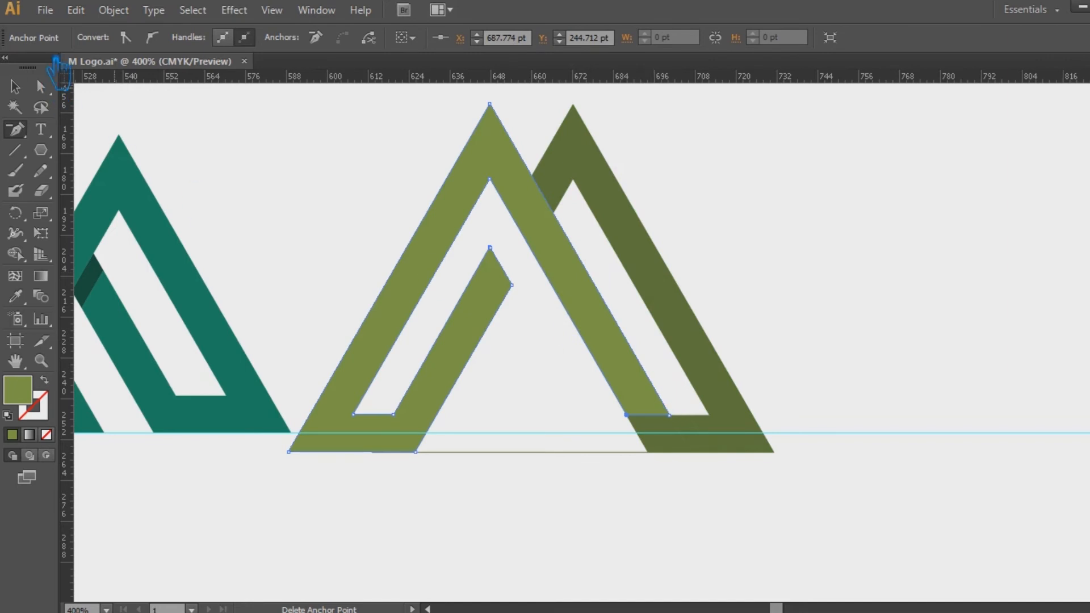
{"action": "left_click", "coordinate": [15, 87]}
{"action": "left_click", "coordinate": [893, 340]}
Hide the light olive shape and remove the surplus anchor points from the dark right triangle shape
{"action": "left_click", "coordinate": [579, 291]}
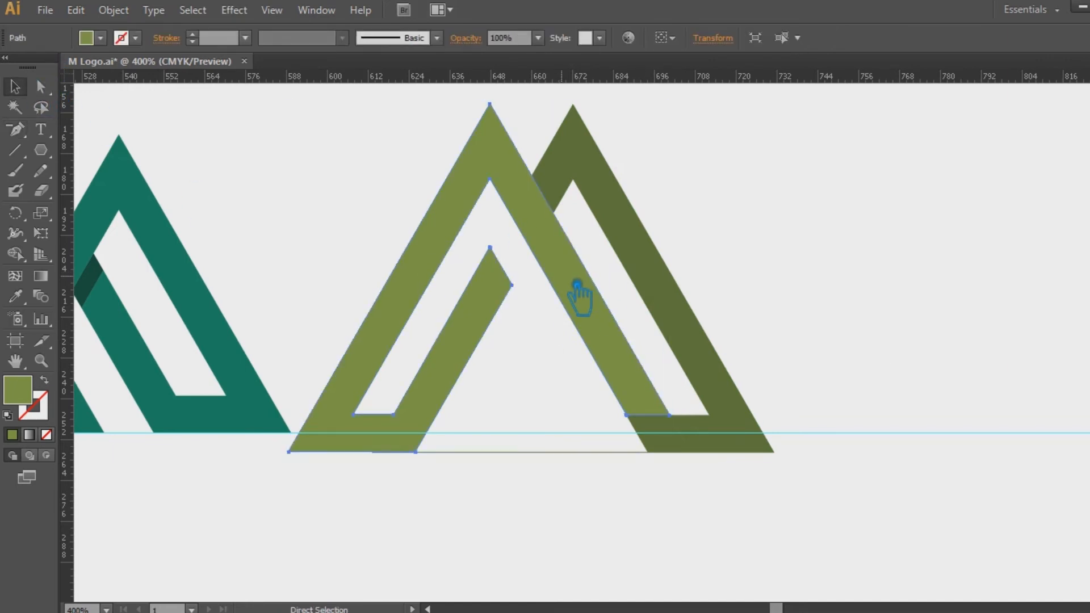
{"action": "key", "text": "Delete"}
{"action": "left_click", "coordinate": [699, 324]}
{"action": "key", "text": "p"}
{"action": "left_click", "coordinate": [593, 207]}
{"action": "left_click", "coordinate": [690, 416]}
{"action": "key", "text": "ctrl+z"}
{"action": "left_click", "coordinate": [15, 87]}
Hide the remaining dark olive shapes, delete the stray leftover lines, and show all hidden shapes again
{"action": "left_click", "coordinate": [661, 219]}
{"action": "left_click", "coordinate": [636, 223]}
{"action": "key", "text": "Delete"}
{"action": "left_click", "coordinate": [689, 445]}
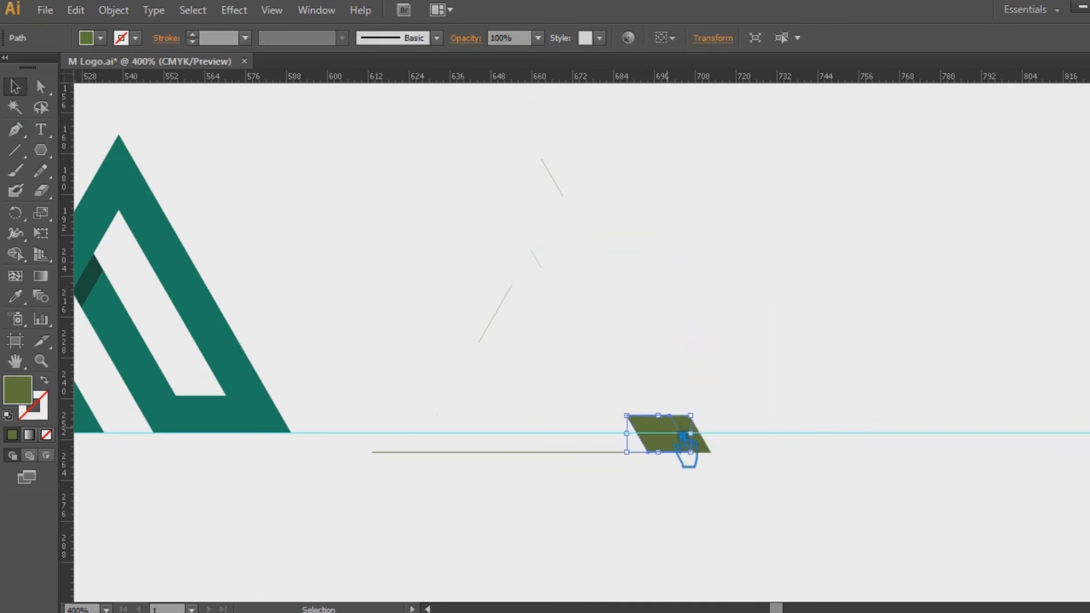
{"action": "key", "text": "Delete"}
{"action": "left_click_drag", "start_coordinate": [879, 568], "coordinate": [324, 121]}
{"action": "key", "text": "Delete"}
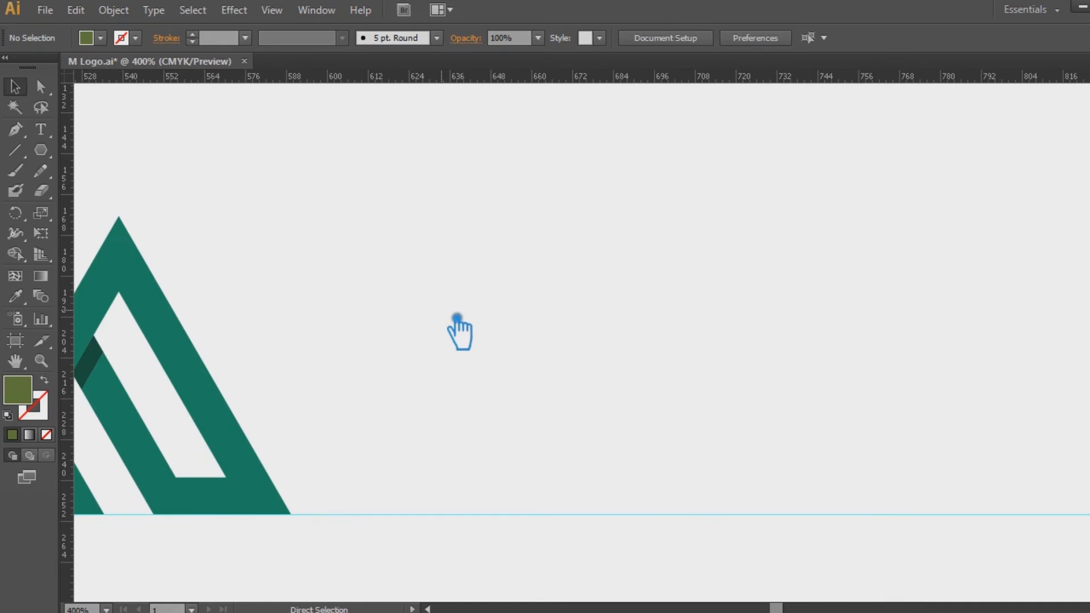
{"action": "key", "text": "ctrl+z"}
{"action": "left_click", "coordinate": [813, 345]}
Draw a straight line along the outer edge of the light triangle's right leg, extending past the base
{"action": "left_click", "coordinate": [749, 533]}
{"action": "left_click", "coordinate": [826, 488]}
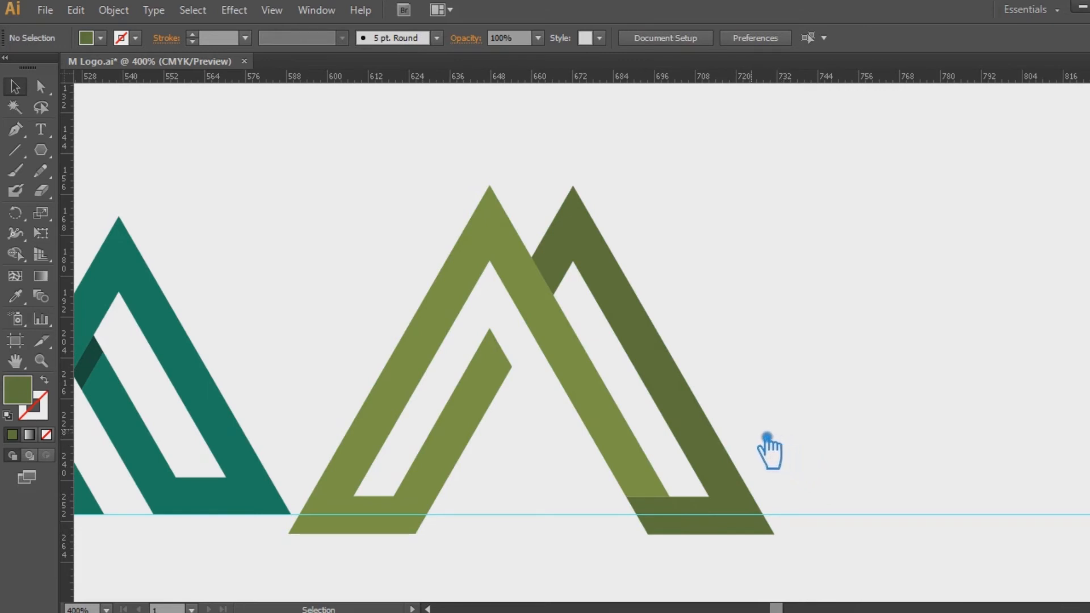
{"action": "left_click_drag", "start_coordinate": [554, 295], "coordinate": [724, 584]}
{"action": "left_click", "coordinate": [16, 88]}
{"action": "left_click", "coordinate": [889, 552]}
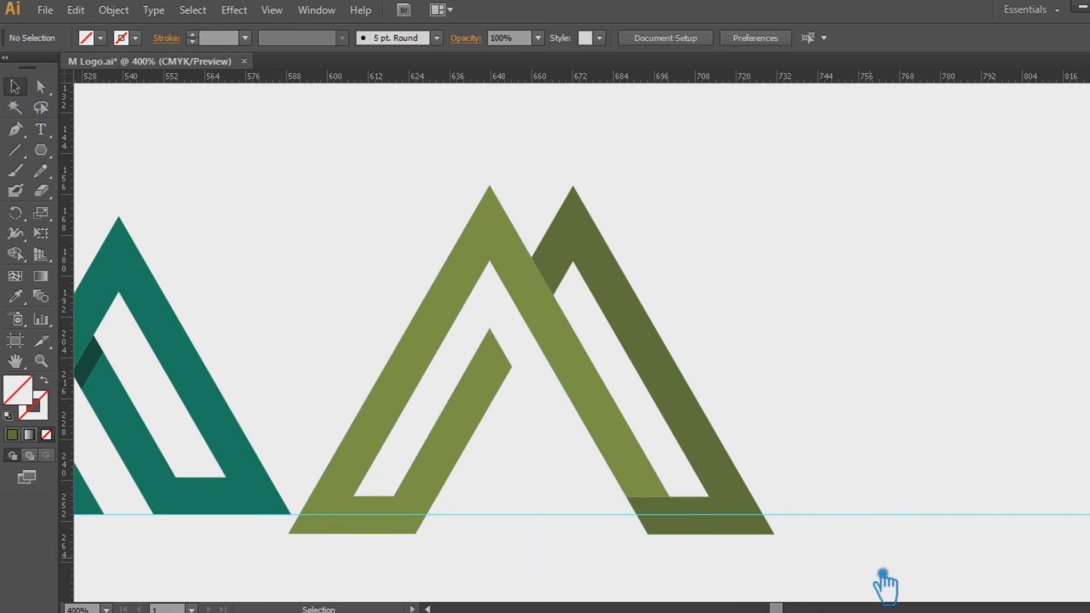
Divide all the olive shapes along the outer-edge line and ungroup them
{"action": "left_click_drag", "start_coordinate": [852, 571], "coordinate": [590, 482]}
{"action": "key", "text": "ctrl+shift+F9"}
{"action": "left_click", "coordinate": [948, 496]}
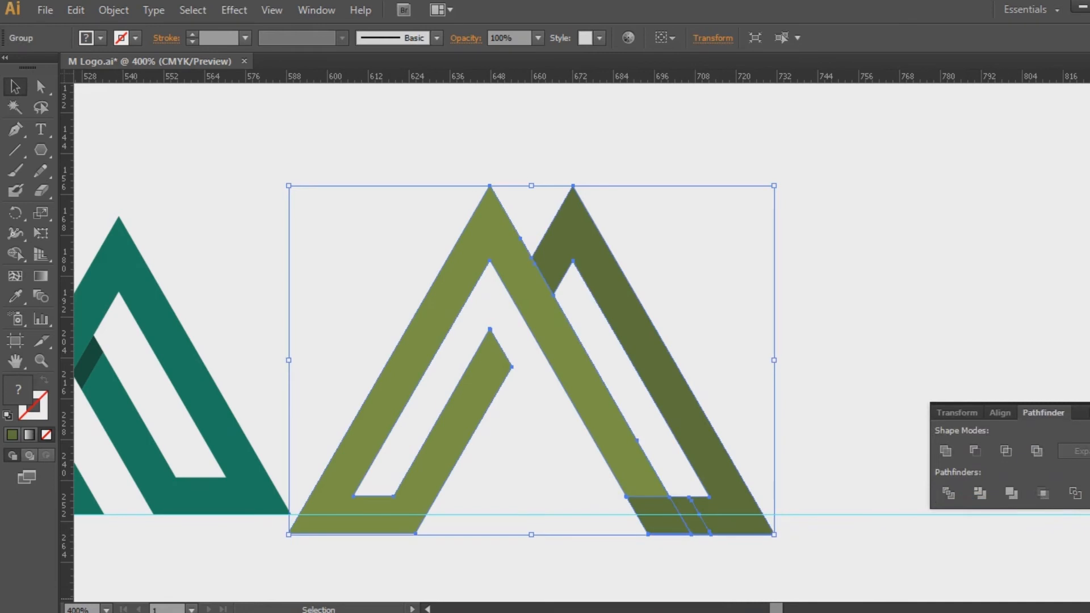
{"action": "left_click", "coordinate": [722, 438]}
{"action": "right_click", "coordinate": [698, 429]}
{"action": "left_click", "coordinate": [775, 528]}
{"action": "left_click", "coordinate": [805, 491]}
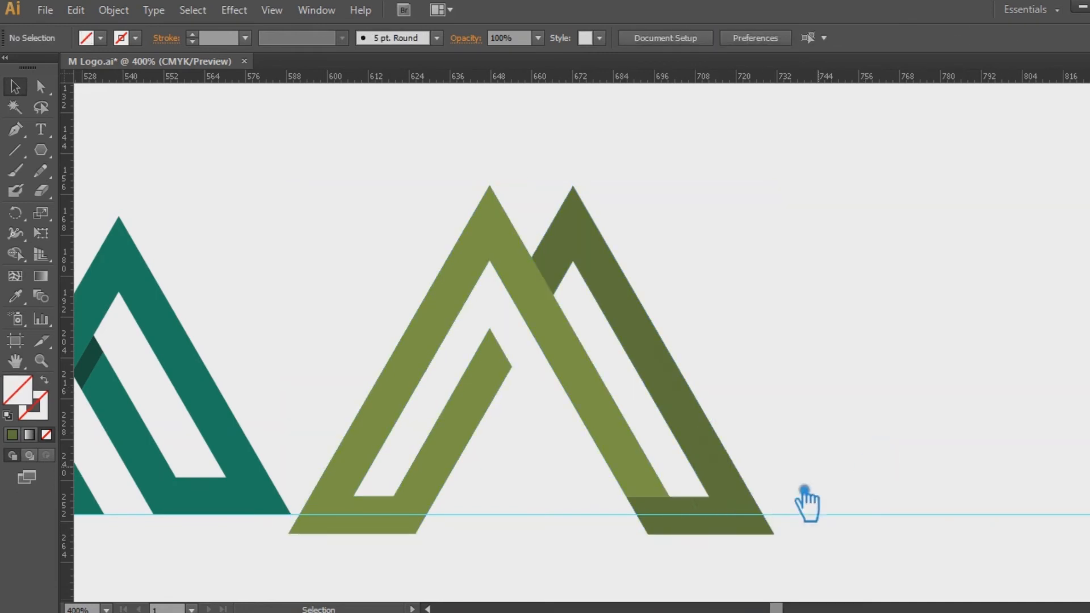
Hide the dark right triangle shape and the small base piece beside its corner
{"action": "left_click", "coordinate": [708, 527]}
{"action": "left_click", "coordinate": [864, 445]}
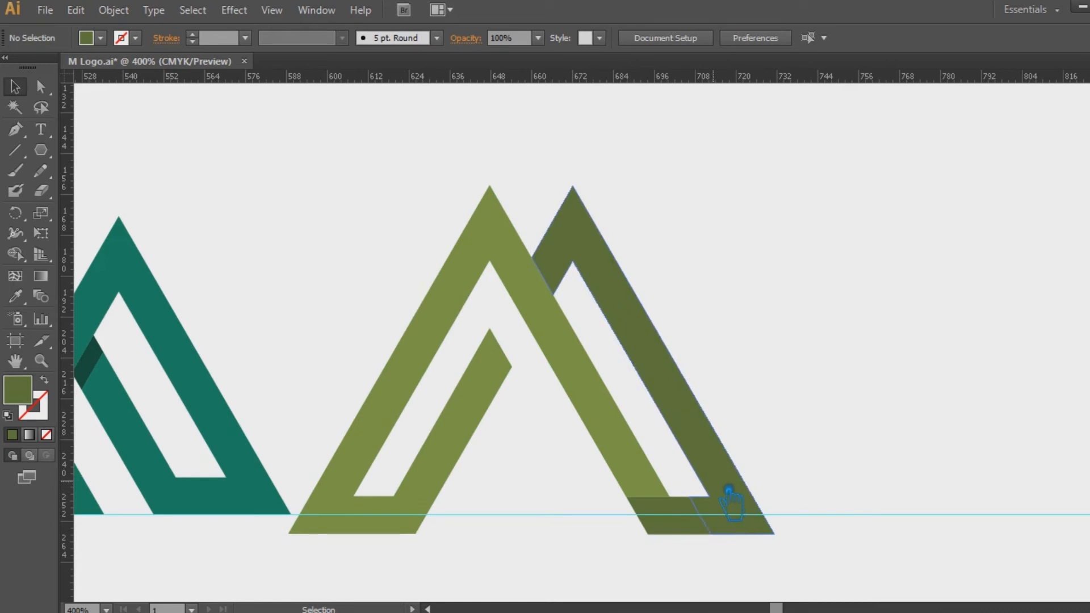
{"action": "left_click", "coordinate": [721, 528]}
{"action": "key", "text": "Delete"}
{"action": "left_click", "coordinate": [704, 525]}
{"action": "left_click", "coordinate": [710, 527]}
{"action": "left_click", "coordinate": [709, 528]}
{"action": "left_click", "coordinate": [798, 539]}
{"action": "left_click_drag", "start_coordinate": [732, 516], "coordinate": [706, 418]}
{"action": "key", "text": "Delete"}
{"action": "left_click_drag", "start_coordinate": [766, 550], "coordinate": [330, 200]}
{"action": "left_click", "coordinate": [818, 345]}
Delete the surplus anchor points on the outer edge of the light olive shape's right leg
{"action": "left_click", "coordinate": [597, 383]}
{"action": "key", "text": "p"}
{"action": "left_click", "coordinate": [520, 238]}
{"action": "left_click", "coordinate": [535, 264]}
{"action": "key", "text": "ctrl+z"}
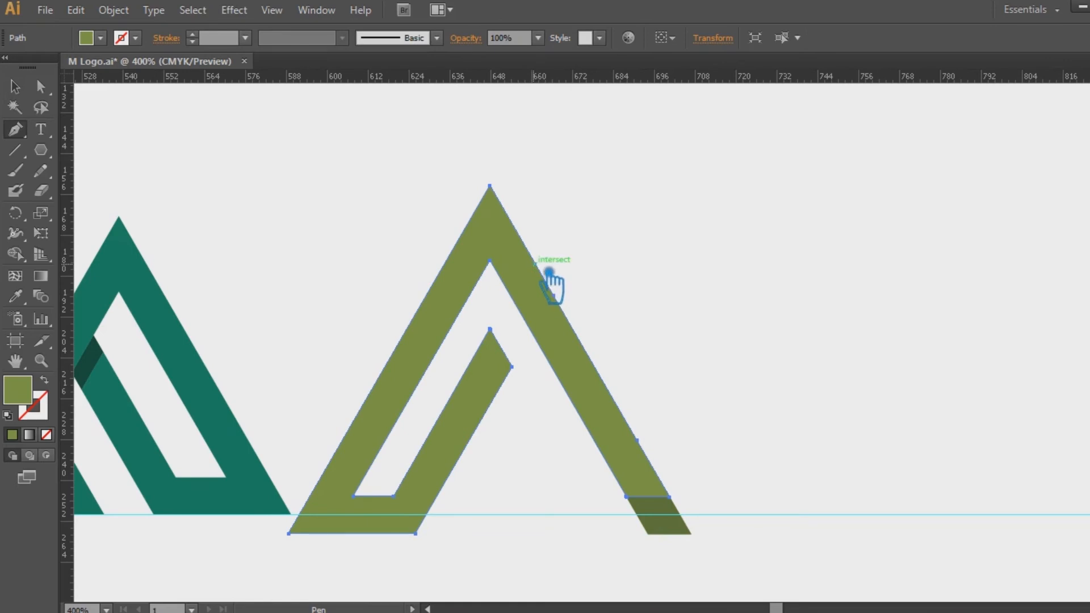
{"action": "left_click", "coordinate": [554, 295]}
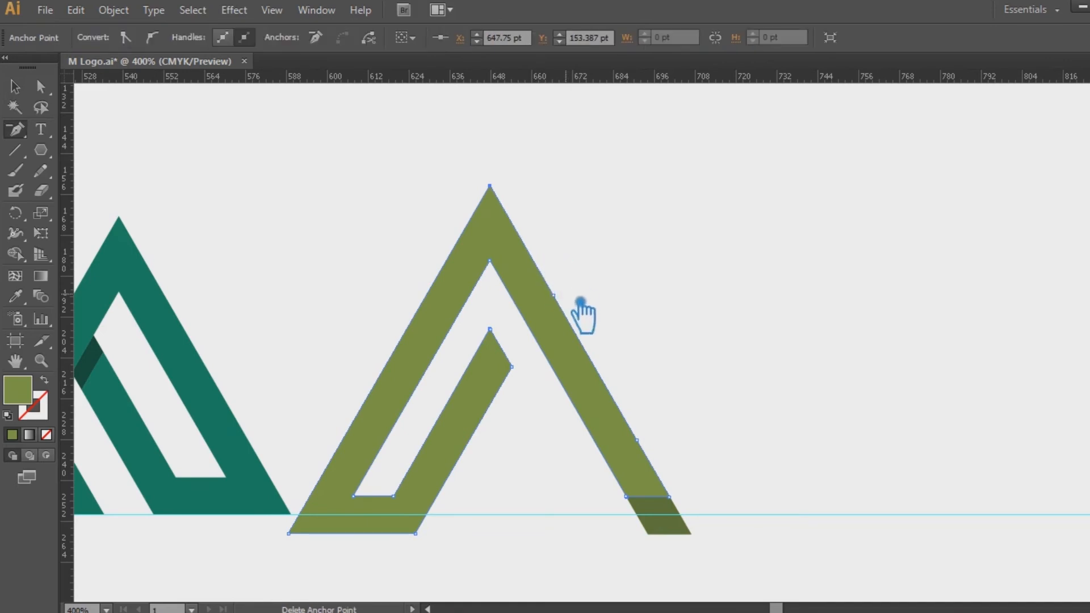
{"action": "key", "text": "ctrl+z"}
{"action": "left_click", "coordinate": [637, 440]}
{"action": "left_click", "coordinate": [778, 482]}
Hide the light olive shape and its dark foot piece, delete any stray leftovers, and show all hidden shapes again
{"action": "left_click", "coordinate": [607, 427]}
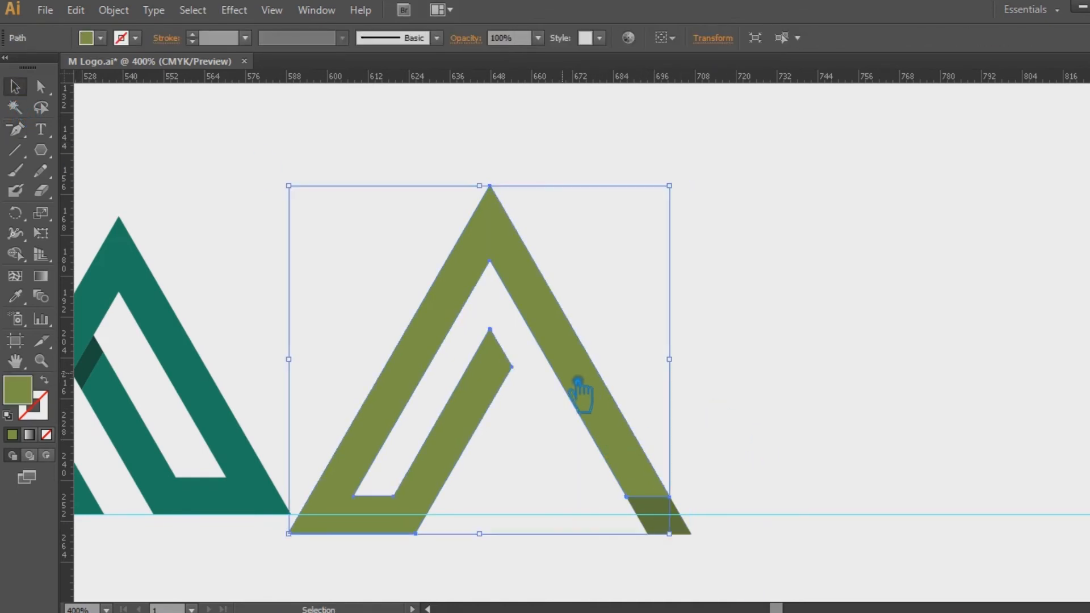
{"action": "key", "text": "Delete"}
{"action": "key", "text": "a"}
{"action": "left_click", "coordinate": [682, 520]}
{"action": "key", "text": "Delete"}
{"action": "key", "text": "v"}
{"action": "left_click_drag", "start_coordinate": [759, 584], "coordinate": [333, 195]}
{"action": "key", "text": "Delete"}
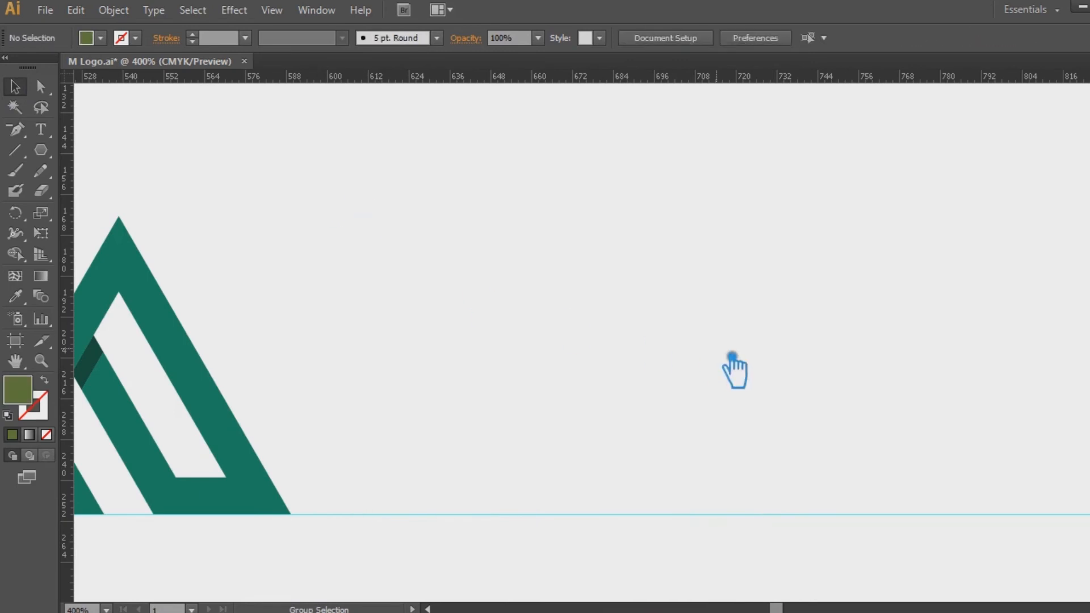
{"action": "key", "text": "ctrl+z"}
{"action": "left_click", "coordinate": [1008, 321]}
Remove the dark right triangle shape and the small base piece beside its corner
{"action": "left_click", "coordinate": [638, 324]}
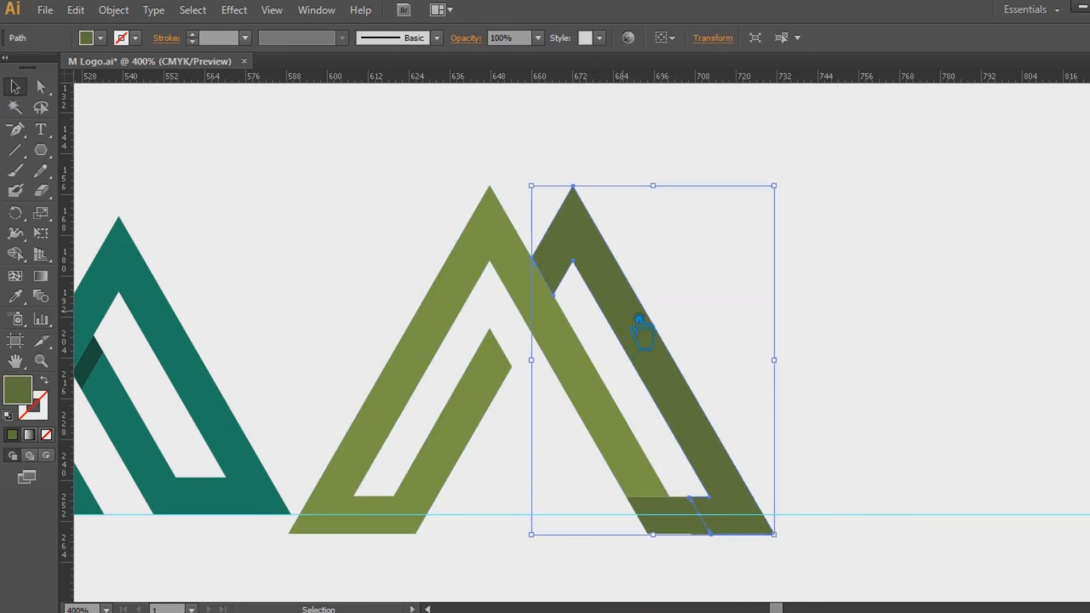
{"action": "key", "text": "Delete"}
{"action": "key", "text": "a"}
{"action": "left_click", "coordinate": [703, 519]}
{"action": "key", "text": "Delete"}
Match the dark foot piece to the light olive fill and unite it with the left triangle shape
{"action": "left_click_drag", "start_coordinate": [688, 506], "coordinate": [594, 405]}
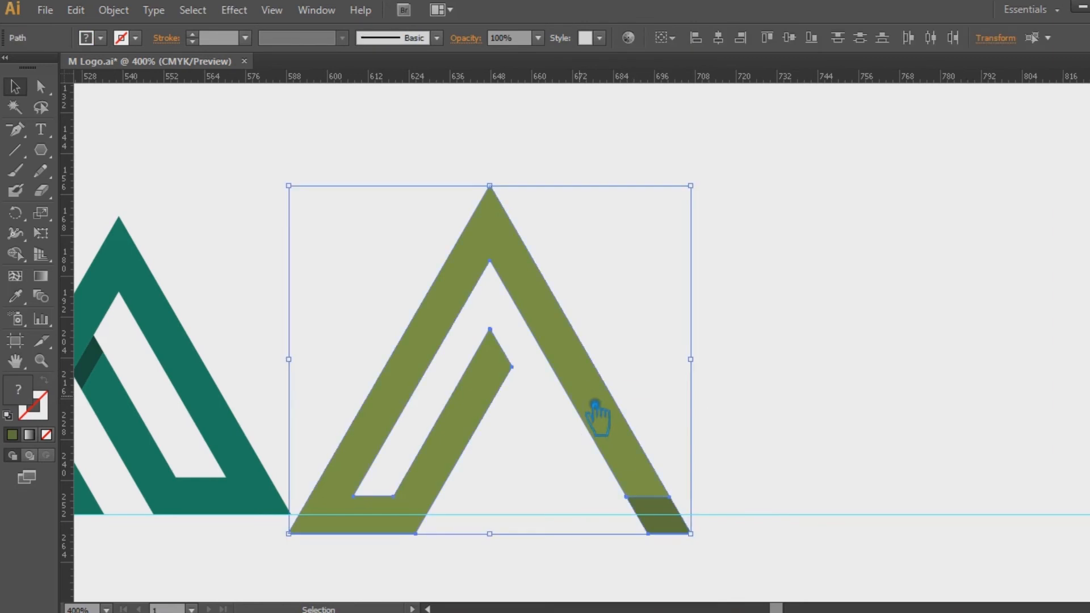
{"action": "left_click", "coordinate": [16, 295]}
{"action": "left_click", "coordinate": [537, 285]}
{"action": "key", "text": "shift+ctrl+F9"}
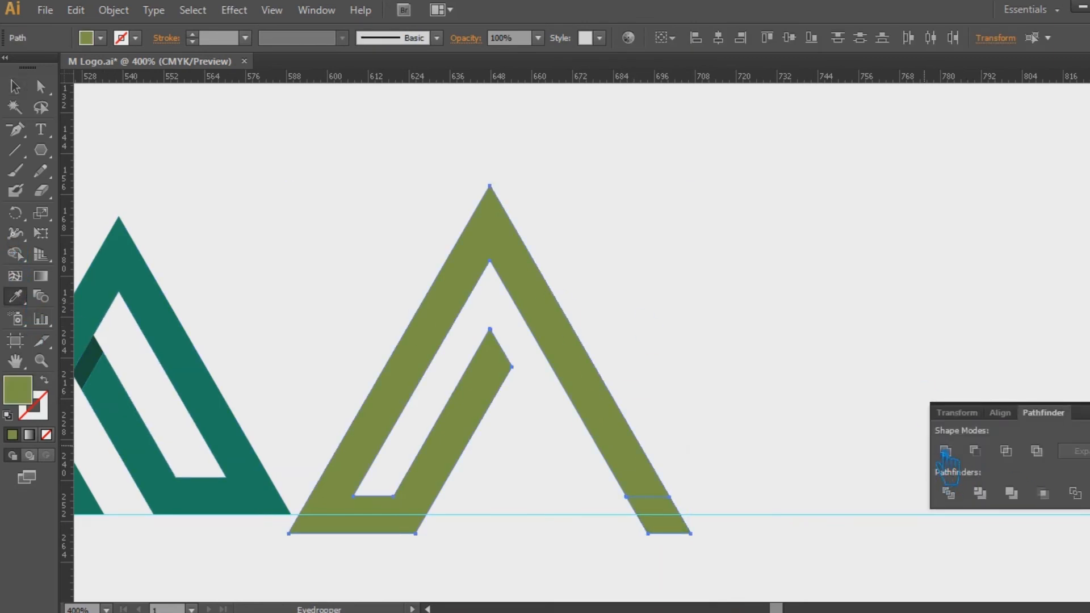
Delete the surplus anchor points where the foot joins the light olive shape's right leg
{"action": "key", "text": "p"}
{"action": "left_click", "coordinate": [687, 504]}
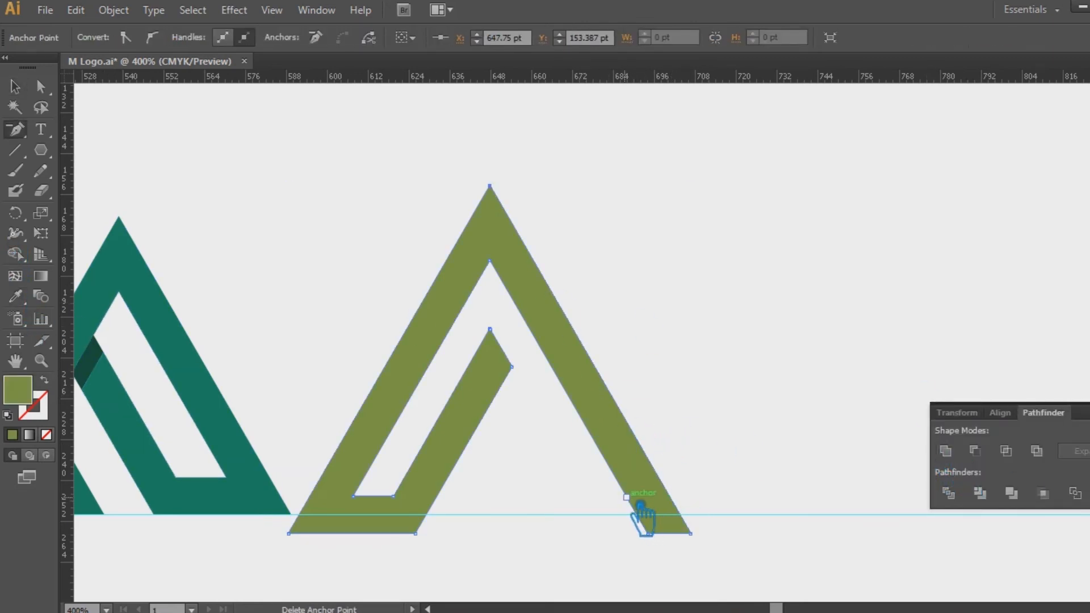
{"action": "key", "text": "v"}
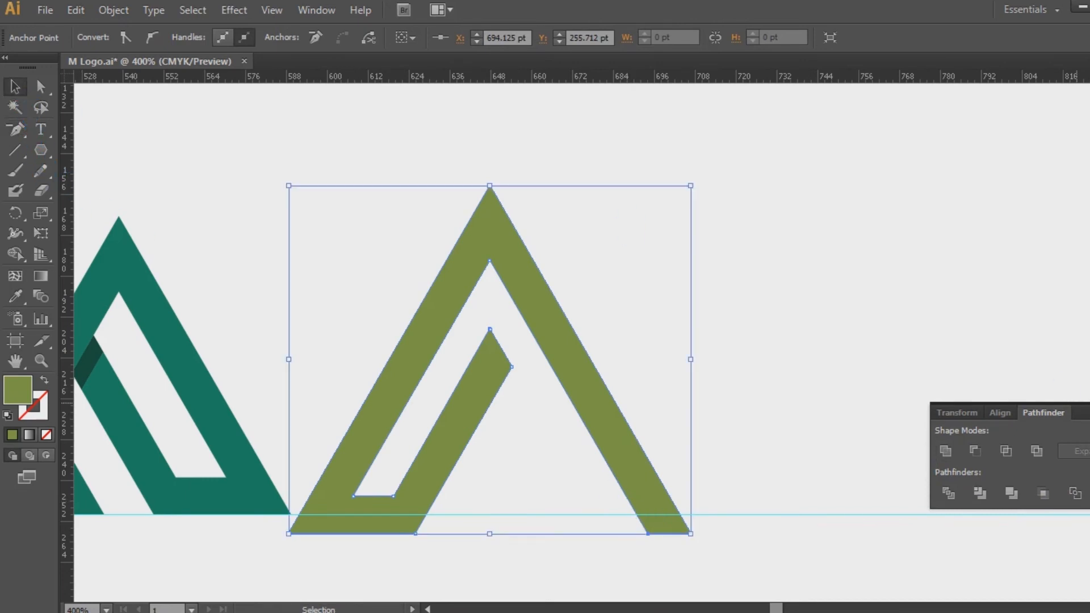
{"action": "key", "text": "shift+ctrl+F9"}
{"action": "left_click", "coordinate": [865, 401]}
Move the olive triangle shape so its base sits on the horizontal guide, slightly apart from the teal logo
{"action": "left_click_drag", "start_coordinate": [632, 420], "coordinate": [608, 402]}
{"action": "left_click_drag", "start_coordinate": [427, 376], "coordinate": [445, 375]}
{"action": "left_click", "coordinate": [797, 406]}
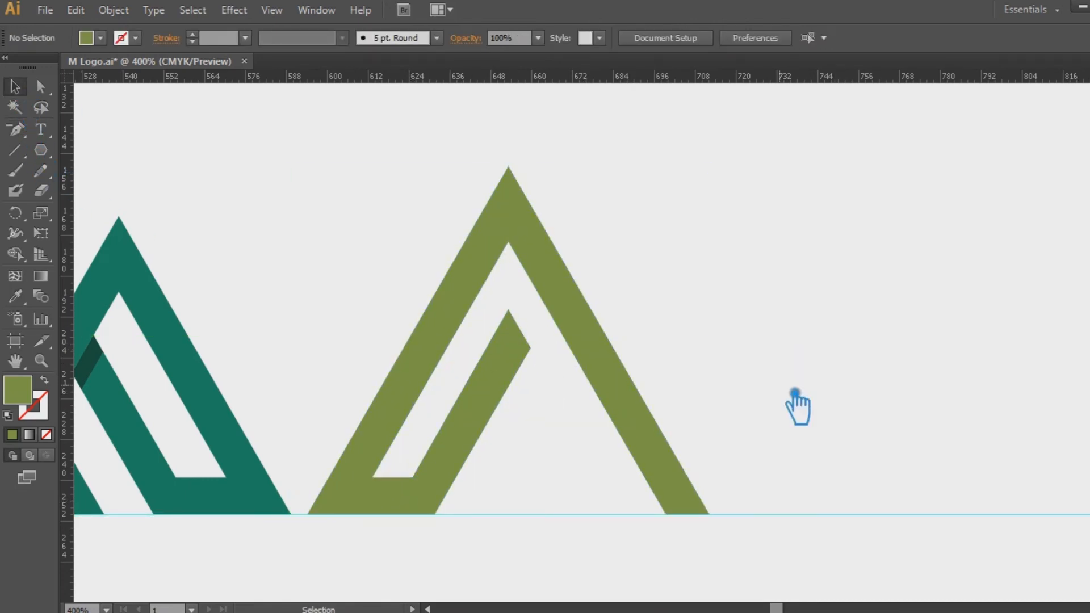
Create a copy of the olive triangle shape reflected across the vertical axis
{"action": "left_click", "coordinate": [637, 412]}
{"action": "right_click", "coordinate": [638, 413]}
{"action": "mouse_move", "coordinate": [717, 353]}
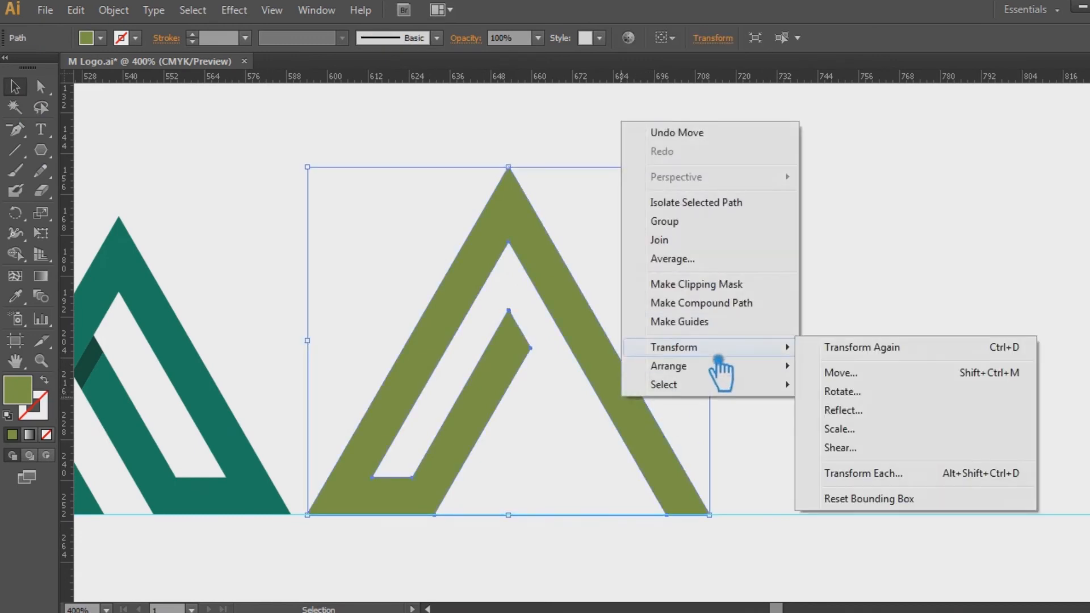
{"action": "left_click", "coordinate": [868, 411]}
{"action": "left_click", "coordinate": [262, 384]}
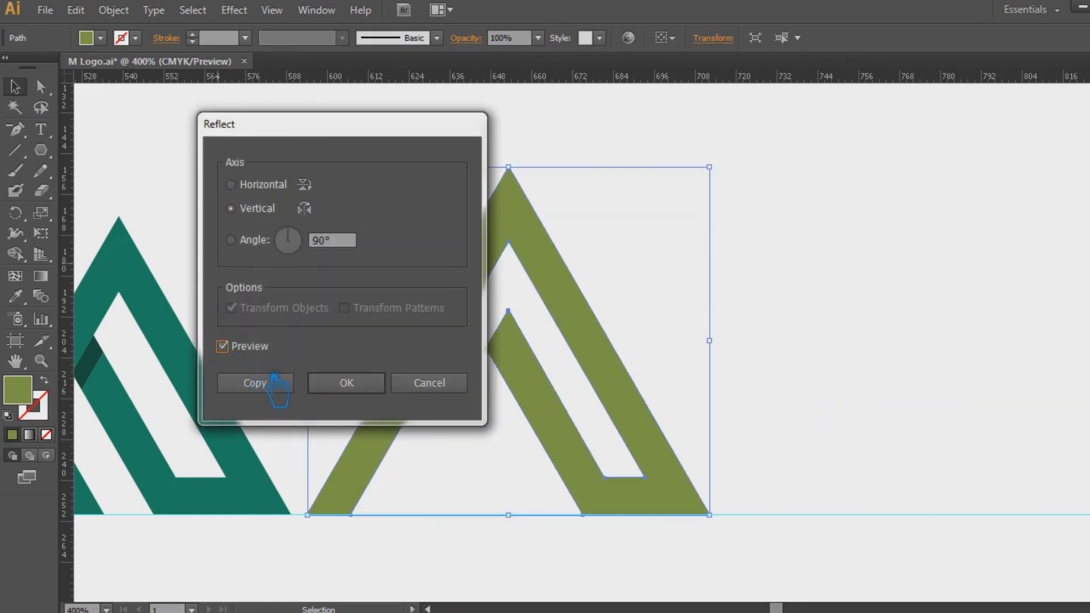
Move one of the mirrored olive shapes horizontally to the right so the two legs cross and form an M
{"action": "left_click", "coordinate": [653, 389]}
{"action": "left_click_drag", "start_coordinate": [620, 392], "coordinate": [786, 392]}
{"action": "left_click", "coordinate": [984, 361]}
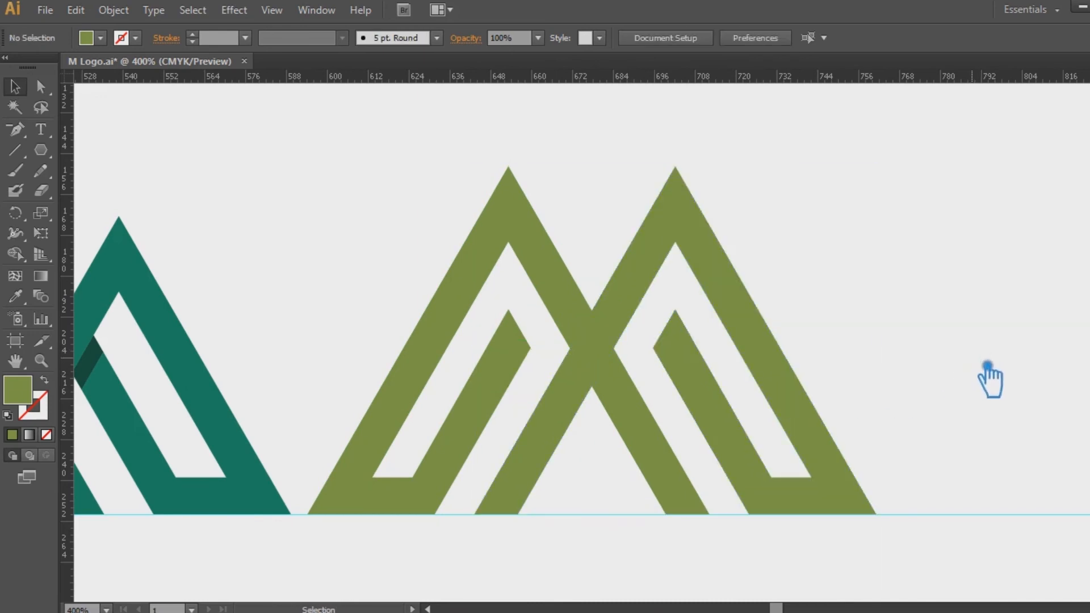
Draw a straight line extending the outer edge of the olive M's right inner bar diagonally across the crossing leg above it
{"action": "key", "text": "ctrl+minus"}
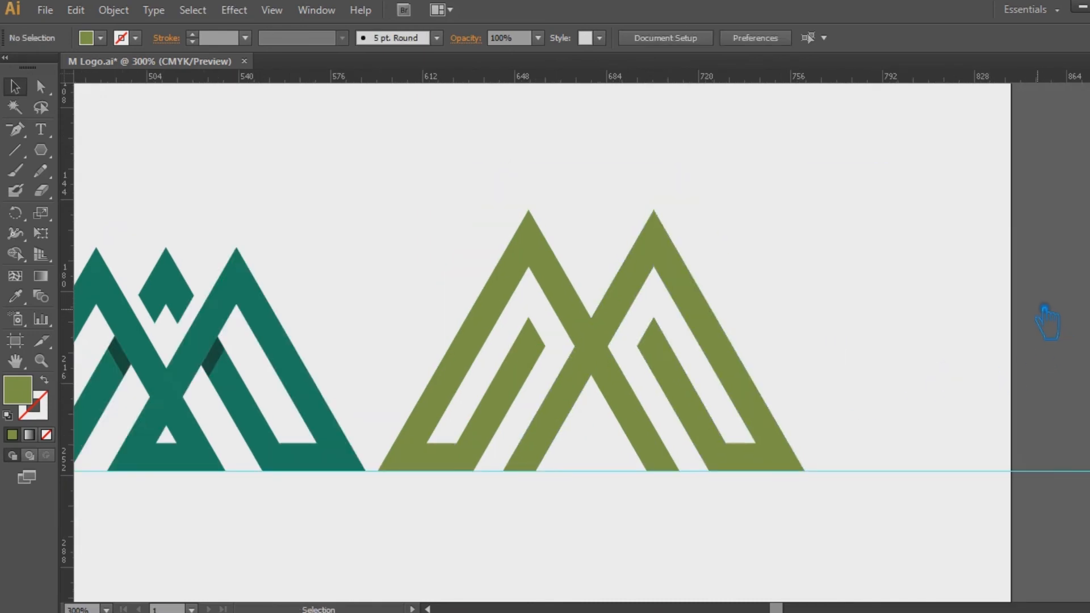
{"action": "scroll", "coordinate": [1046, 324], "scroll_direction": "left", "scroll_amount": 3}
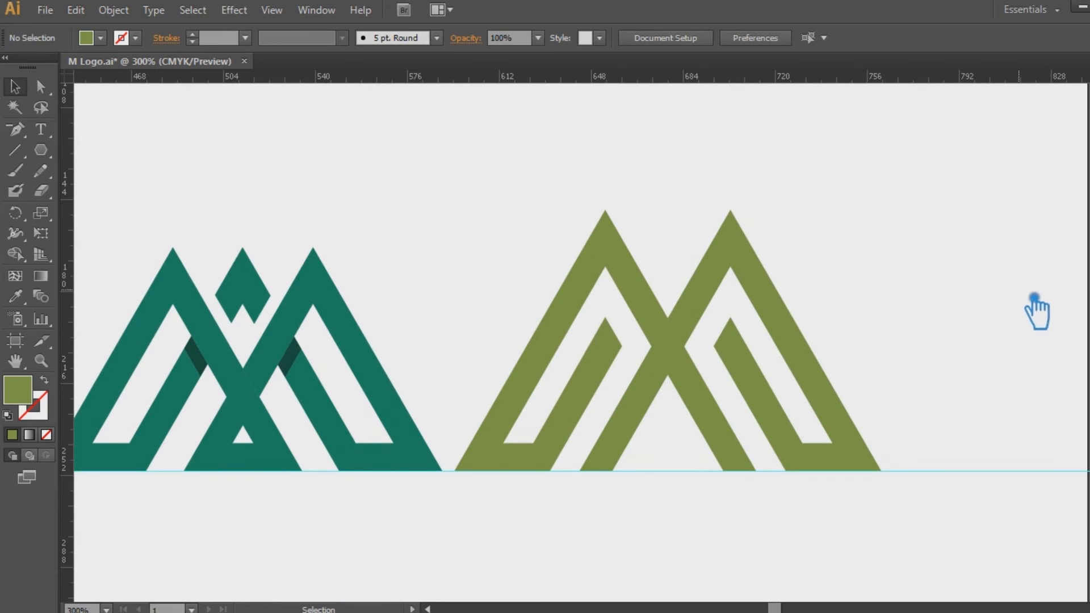
{"action": "left_click_drag", "start_coordinate": [902, 548], "coordinate": [680, 483]}
{"action": "left_click", "coordinate": [661, 309]}
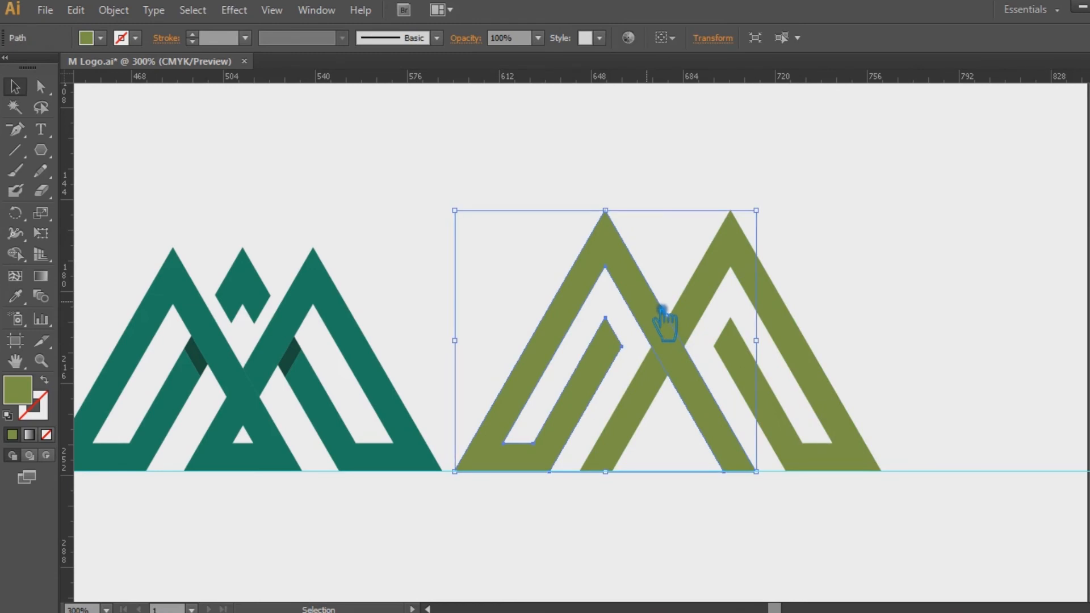
{"action": "left_click", "coordinate": [918, 258]}
{"action": "key", "text": "backslash"}
{"action": "mouse_move", "coordinate": [604, 211]}
{"action": "left_mouse_down"}
{"action": "mouse_move", "coordinate": [803, 519]}
{"action": "mouse_move", "coordinate": [728, 355]}
{"action": "left_mouse_up"}
{"action": "key", "text": "v"}
{"action": "left_click", "coordinate": [15, 150]}
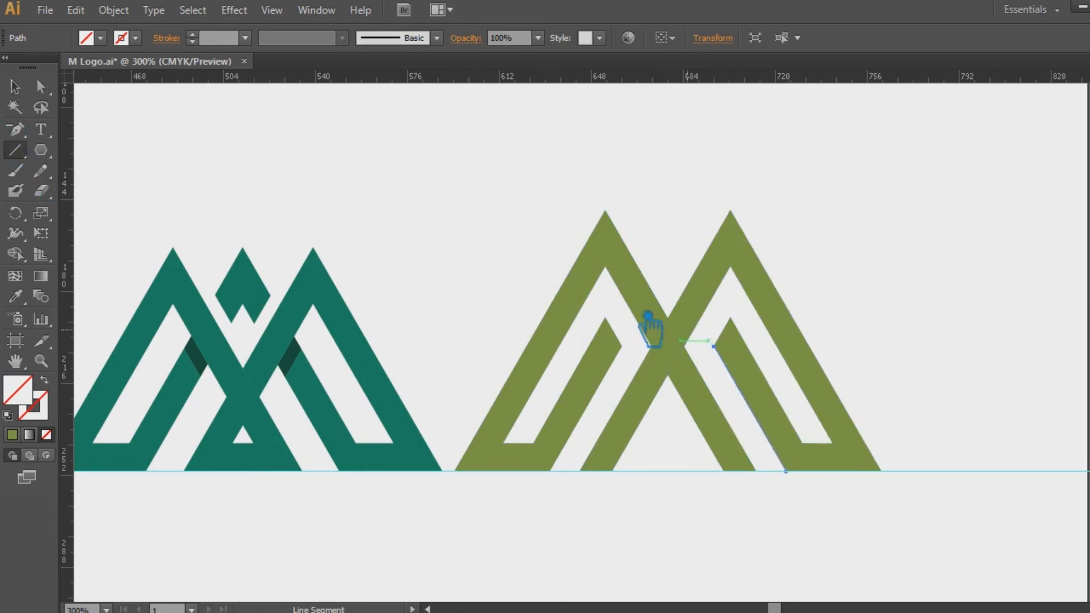
Divide the two overlapping olive shapes along the diagonal line with the Pathfinder
{"action": "left_click", "coordinate": [14, 86]}
{"action": "left_click_drag", "start_coordinate": [797, 483], "coordinate": [438, 171]}
{"action": "left_click", "coordinate": [994, 520]}
{"action": "left_click_drag", "start_coordinate": [926, 456], "coordinate": [595, 192]}
{"action": "key", "text": "shift+ctrl+F9"}
{"action": "left_click", "coordinate": [982, 492]}
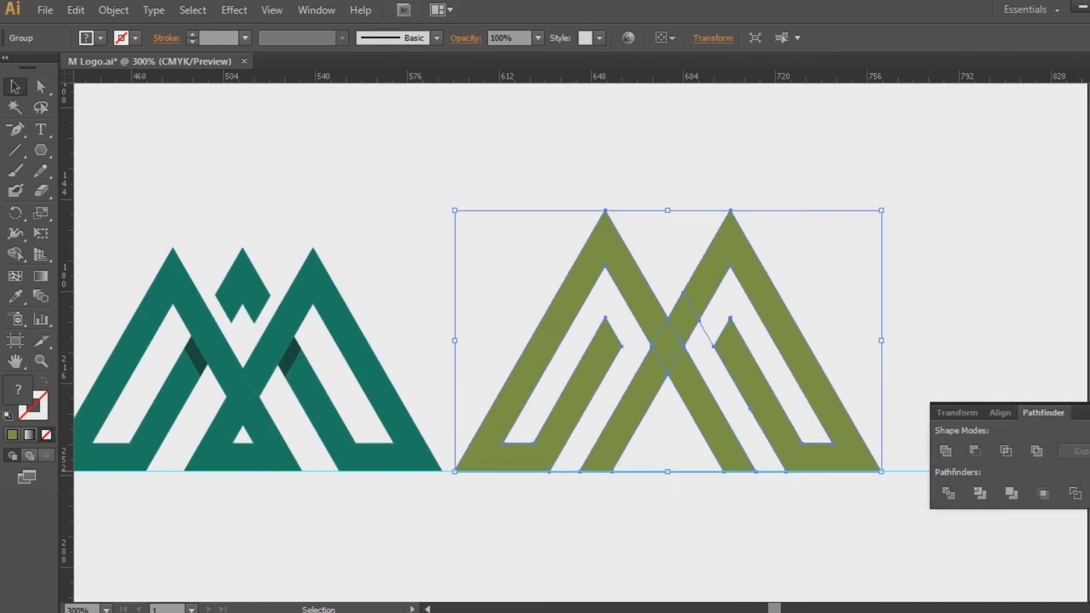
Ungroup the divided olive pieces and delete the segment between the cut line and the crossing, leaving a gap in the right leg
{"action": "key", "text": "shift+ctrl+F9"}
{"action": "right_click", "coordinate": [698, 267]}
{"action": "left_click", "coordinate": [732, 367]}
{"action": "left_click", "coordinate": [926, 307]}
{"action": "left_click", "coordinate": [702, 328]}
{"action": "key", "text": "Delete"}
Unite the remaining olive pieces and remove the surplus anchor points along the edge where the legs meet
{"action": "left_click_drag", "start_coordinate": [896, 557], "coordinate": [564, 192]}
{"action": "key", "text": "shift+ctrl+F9"}
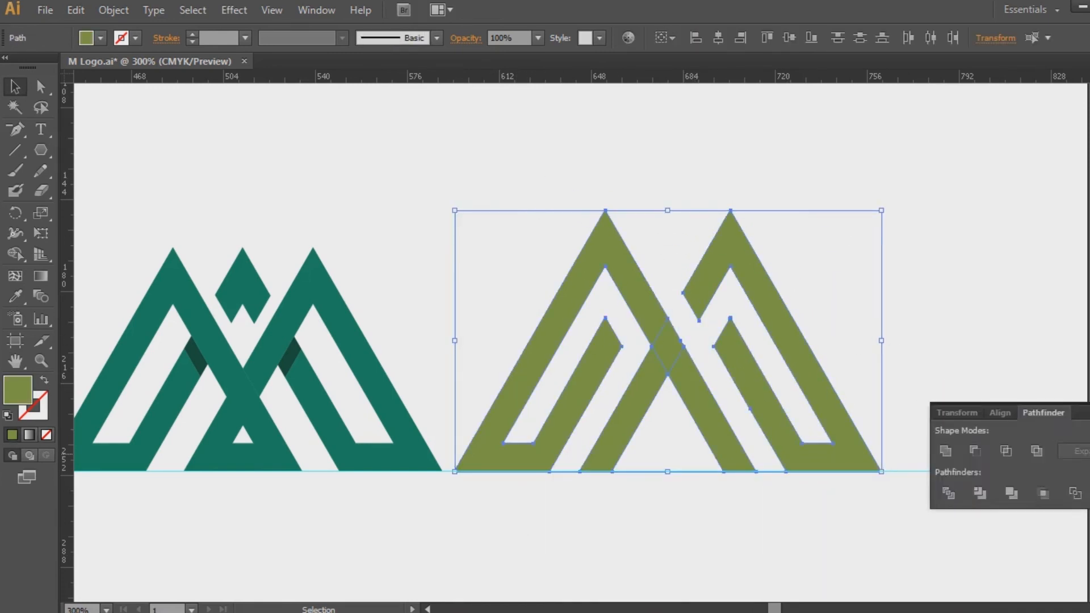
{"action": "left_click", "coordinate": [946, 452]}
{"action": "key", "text": "shift+ctrl+F9"}
{"action": "key", "text": "minus"}
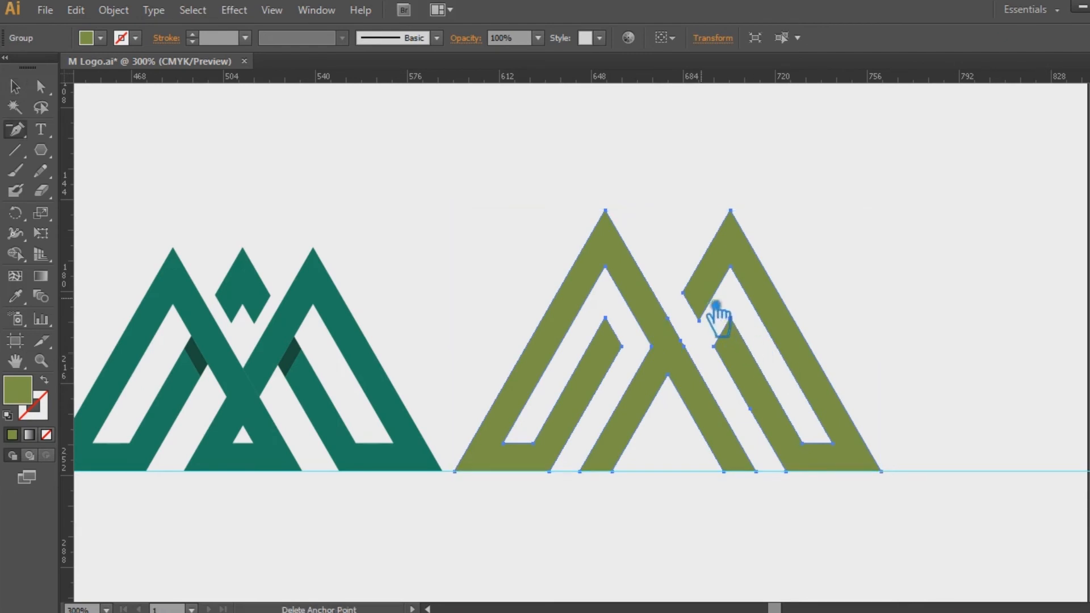
{"action": "left_click", "coordinate": [695, 345]}
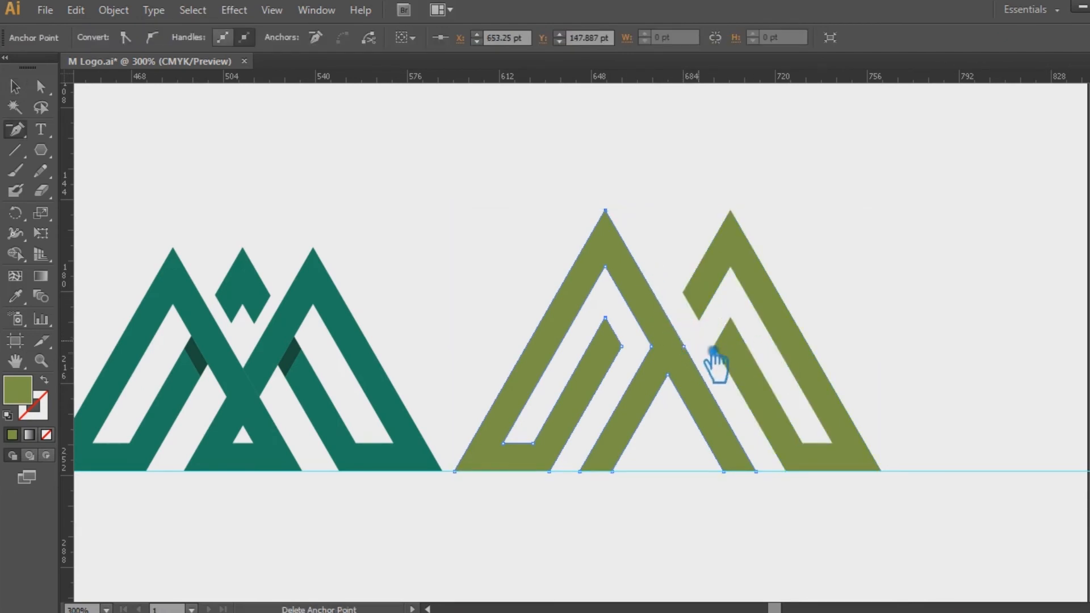
{"action": "key", "text": "v"}
{"action": "left_click", "coordinate": [459, 204]}
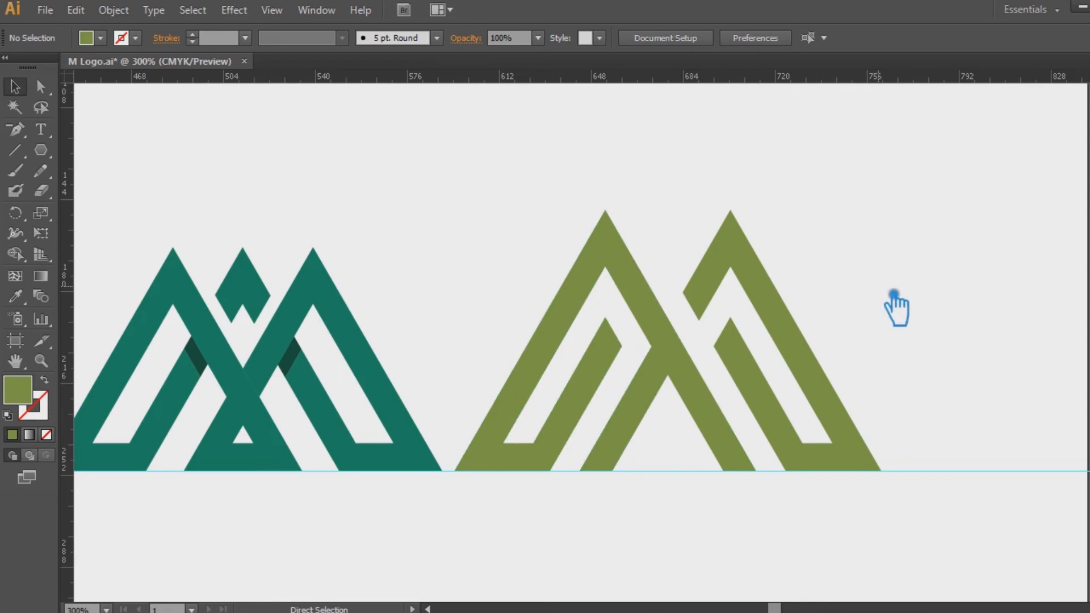
Scale the olive M down to roughly the teal logo's height, keeping its base on the guide and widening the gap between them
{"action": "key", "text": "ctrl+minus"}
{"action": "left_click_drag", "start_coordinate": [827, 500], "coordinate": [580, 225]}
{"action": "key", "text": "ctrl+shift+b"}
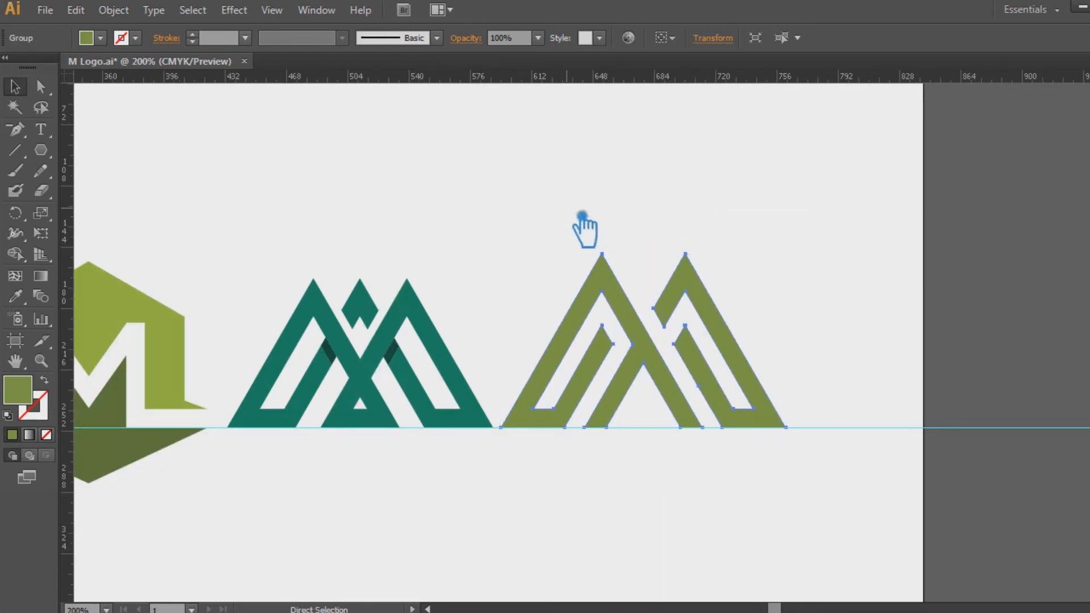
{"action": "left_click", "coordinate": [498, 227]}
{"action": "left_click", "coordinate": [611, 287]}
{"action": "left_click", "coordinate": [567, 506]}
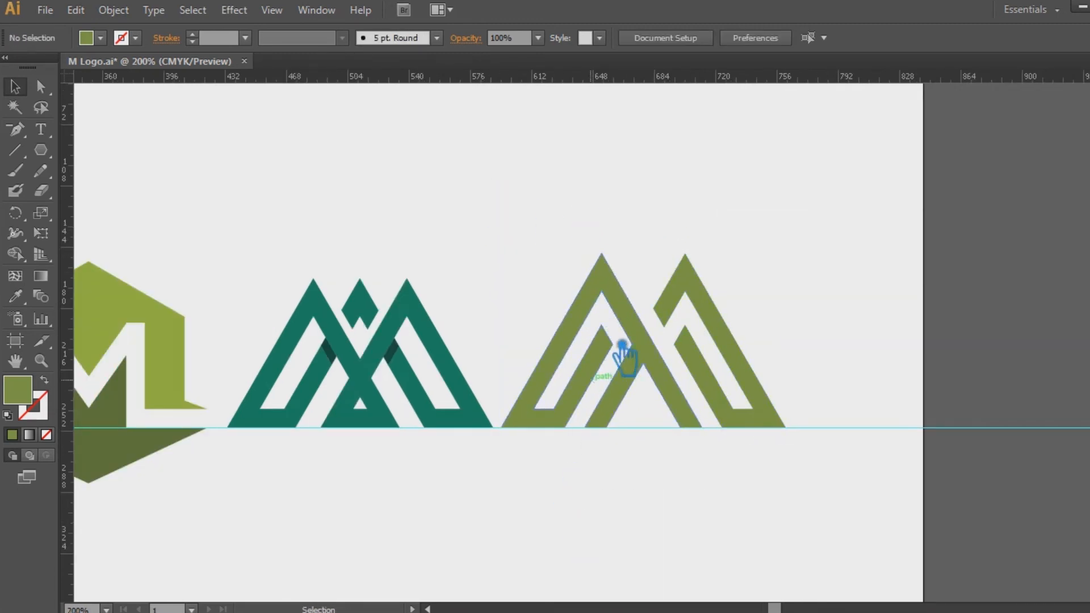
{"action": "left_click_drag", "start_coordinate": [596, 474], "coordinate": [773, 267]}
{"action": "left_click", "coordinate": [842, 456]}
{"action": "mouse_move", "coordinate": [907, 346]}
{"action": "left_mouse_down"}
{"action": "mouse_move", "coordinate": [895, 342]}
{"action": "mouse_move", "coordinate": [900, 352]}
{"action": "left_mouse_up"}
Align the hexagon, teal and olive logos by their vertical centres and hide the guides
{"action": "left_click_drag", "start_coordinate": [863, 511], "coordinate": [409, 283]}
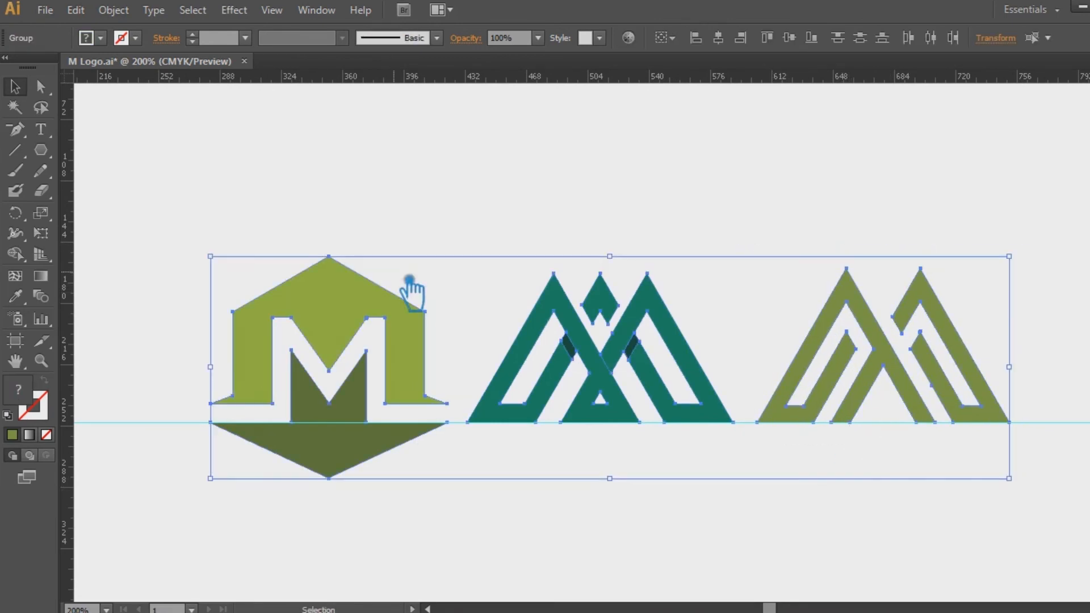
{"action": "left_click", "coordinate": [788, 45]}
{"action": "key", "text": "ctrl+semicolon"}
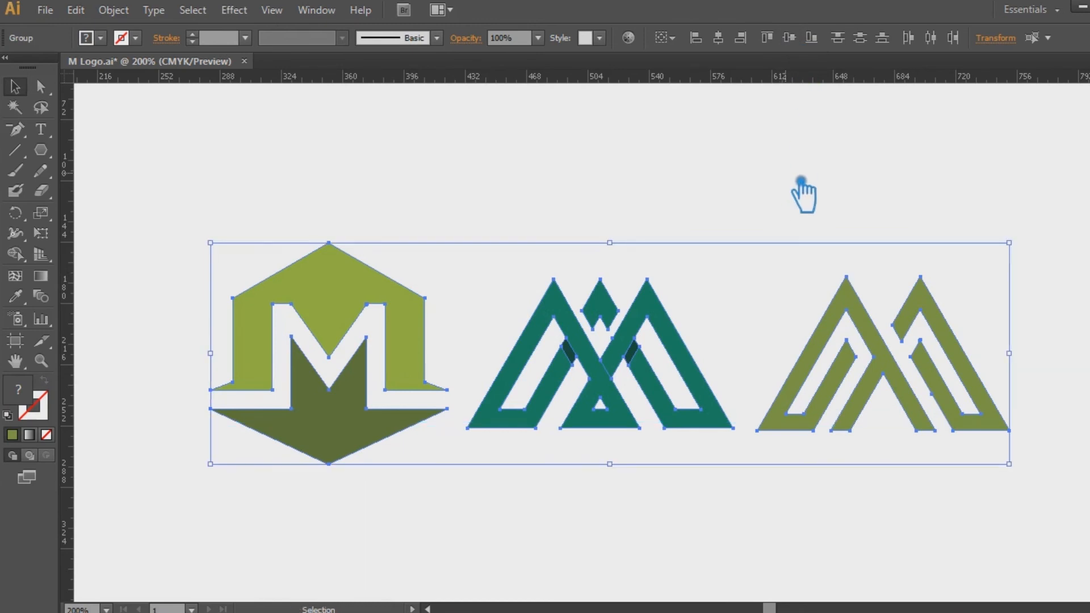
{"action": "left_click", "coordinate": [804, 180]}
Save the M Logo.ai document with the three logos
{"action": "key", "text": "ctrl+plus"}
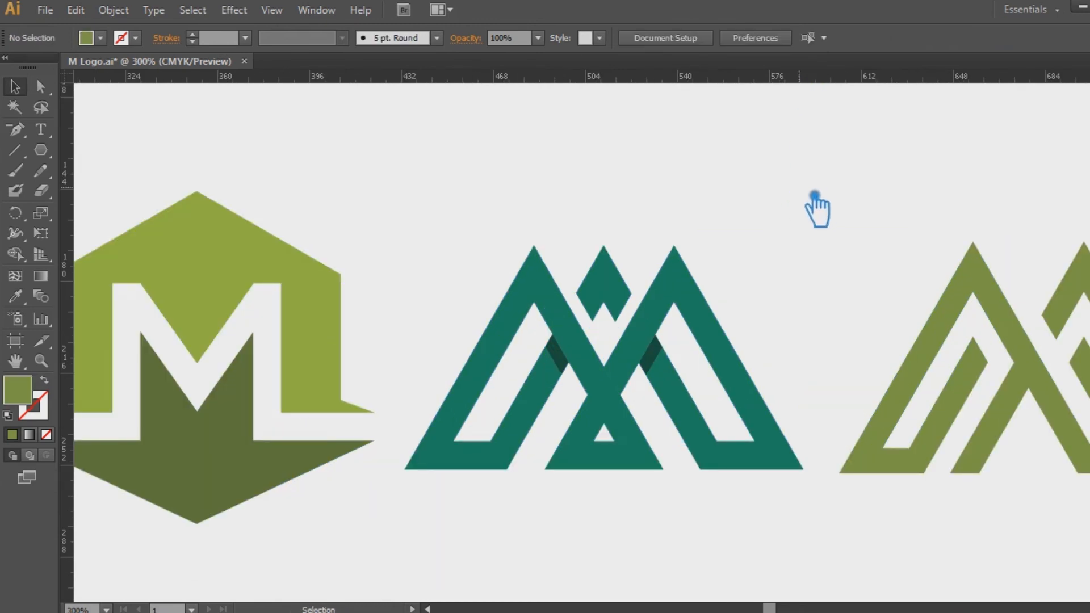
{"action": "key", "text": "ctrl+minus"}
{"action": "left_click", "coordinate": [41, 361]}
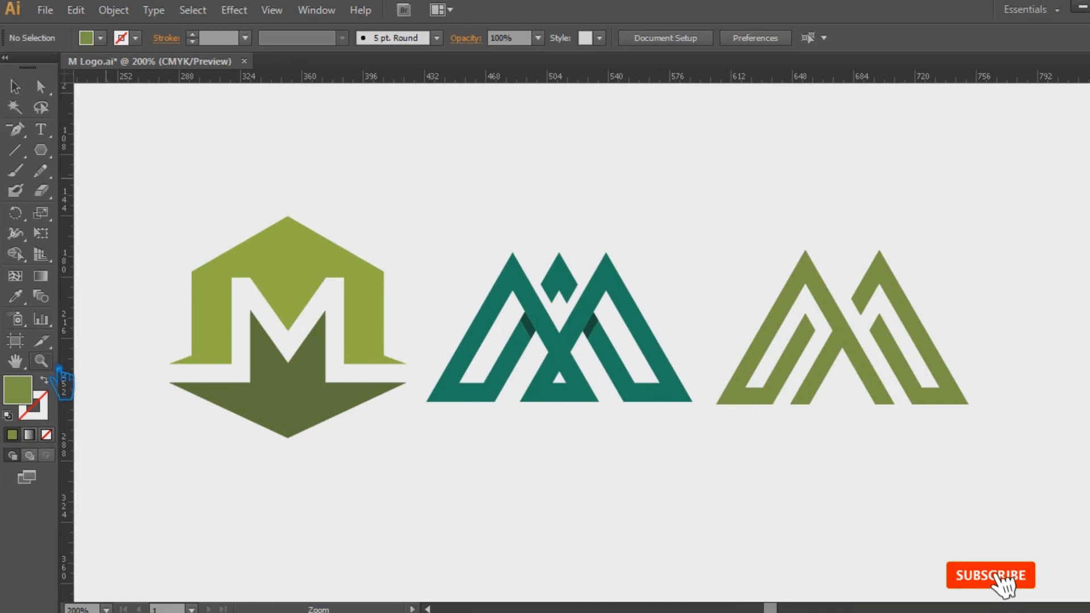
{"action": "left_click_drag", "start_coordinate": [136, 165], "coordinate": [1023, 309]}
{"action": "left_click_drag", "start_coordinate": [112, 178], "coordinate": [1087, 539]}
{"action": "left_click", "coordinate": [20, 91]}
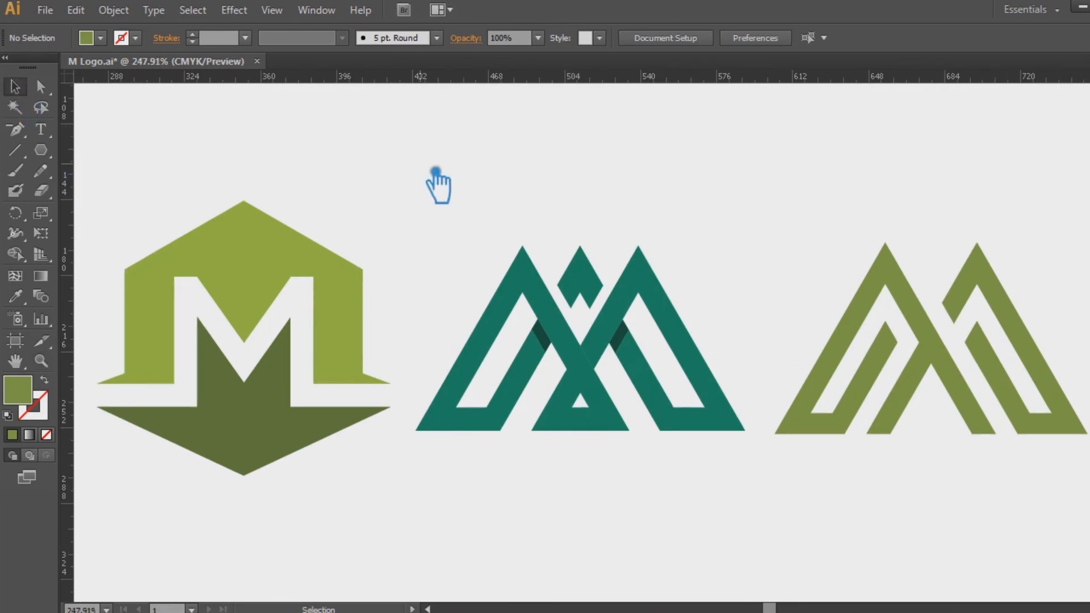
{"action": "key", "text": "ctrl+s"}
{"action": "key", "text": "s"}
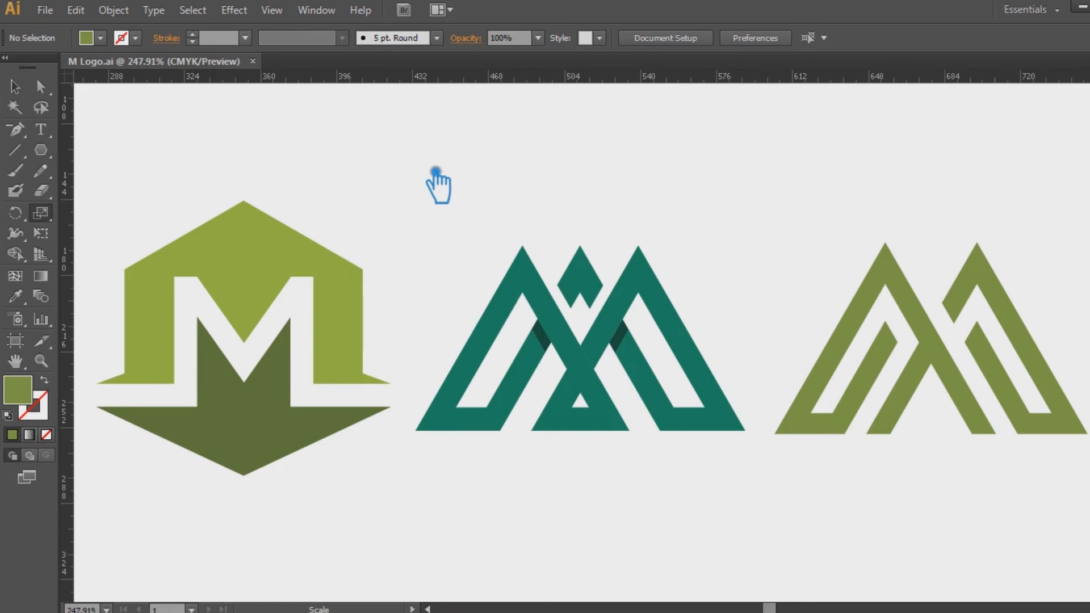
Scale all three logos down together proportionally to make room for another one in the row
{"action": "left_click_drag", "start_coordinate": [55, 160], "coordinate": [102, 88]}
{"action": "key", "text": "space"}
{"action": "left_click_drag", "start_coordinate": [971, 479], "coordinate": [993, 446]}
{"action": "left_click_drag", "start_coordinate": [1058, 467], "coordinate": [277, 173]}
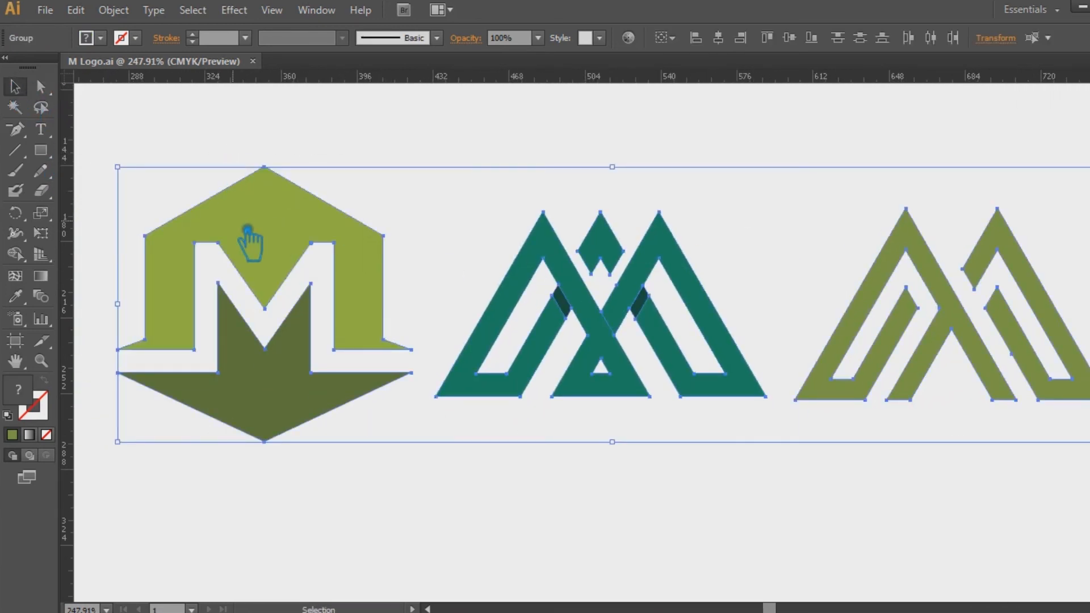
{"action": "key", "text": "ctrl+minus"}
{"action": "left_click_drag", "start_coordinate": [1012, 201], "coordinate": [857, 259]}
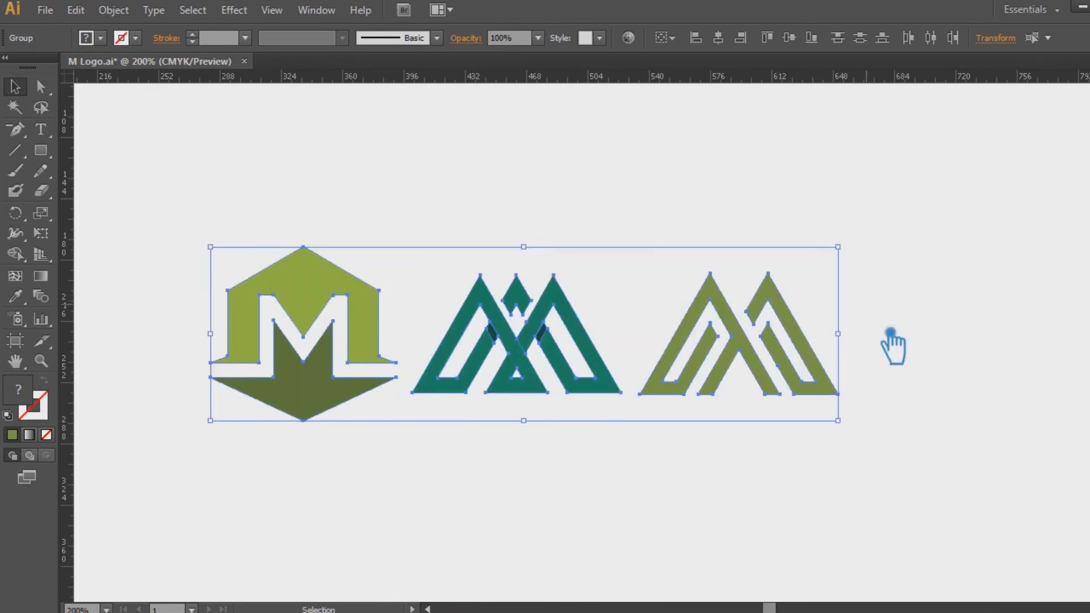
{"action": "key", "text": "ctrl+plus"}
{"action": "left_click", "coordinate": [934, 443]}
Duplicate the olive M horizontally to the right as a fourth logo in the row
{"action": "left_click", "coordinate": [844, 379]}
{"action": "key", "text": "space"}
{"action": "left_click_drag", "start_coordinate": [919, 492], "coordinate": [757, 513]}
{"action": "left_click_drag", "start_coordinate": [651, 349], "coordinate": [968, 348]}
{"action": "left_click", "coordinate": [860, 493]}
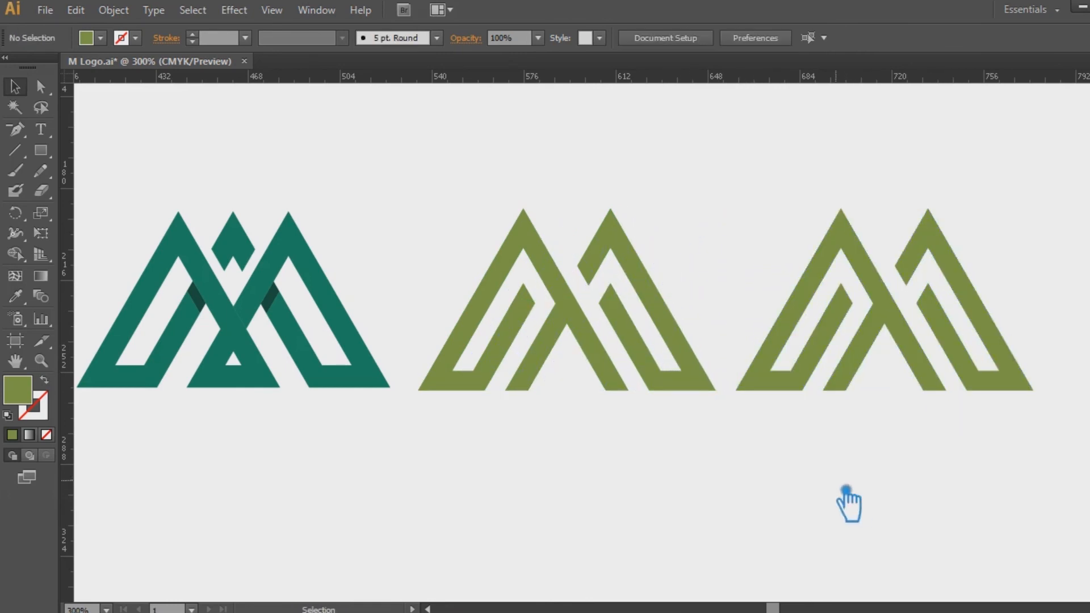
Draw an olive rectangle across the base of the copied M, as tall as its feet and spanning the two middle legs
{"action": "key", "text": "m"}
{"action": "mouse_move", "coordinate": [977, 372]}
{"action": "left_mouse_down"}
{"action": "mouse_move", "coordinate": [999, 390]}
{"action": "mouse_move", "coordinate": [806, 390]}
{"action": "left_mouse_up"}
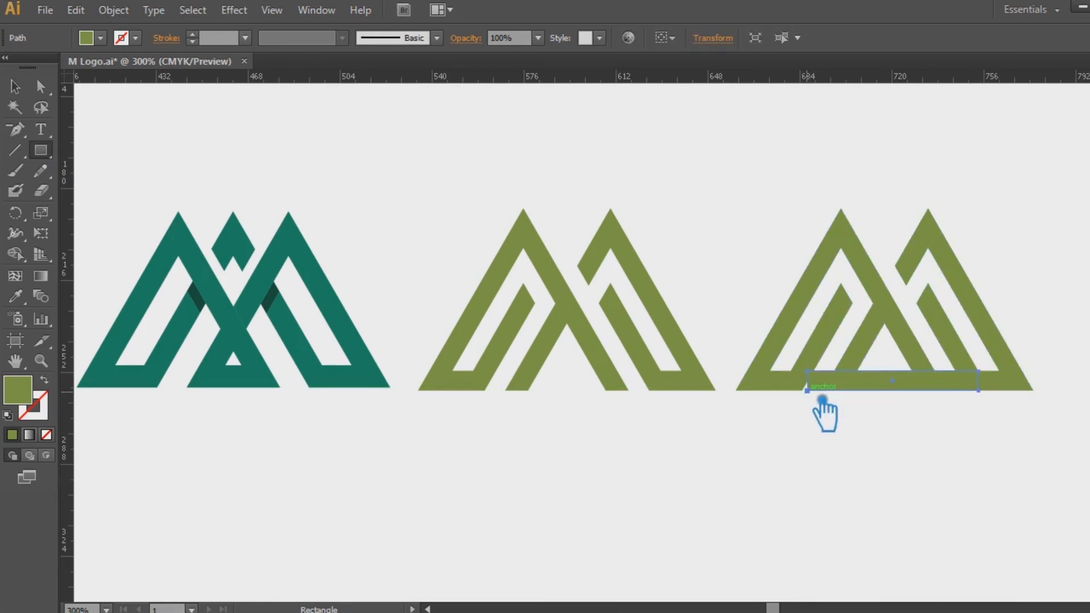
{"action": "left_click_drag", "start_coordinate": [927, 418], "coordinate": [850, 350]}
{"action": "left_click", "coordinate": [1067, 537]}
Narrow the base rectangle from both ends so it only slightly overhangs the two middle legs
{"action": "left_click", "coordinate": [948, 381]}
{"action": "left_click_drag", "start_coordinate": [978, 381], "coordinate": [948, 381]}
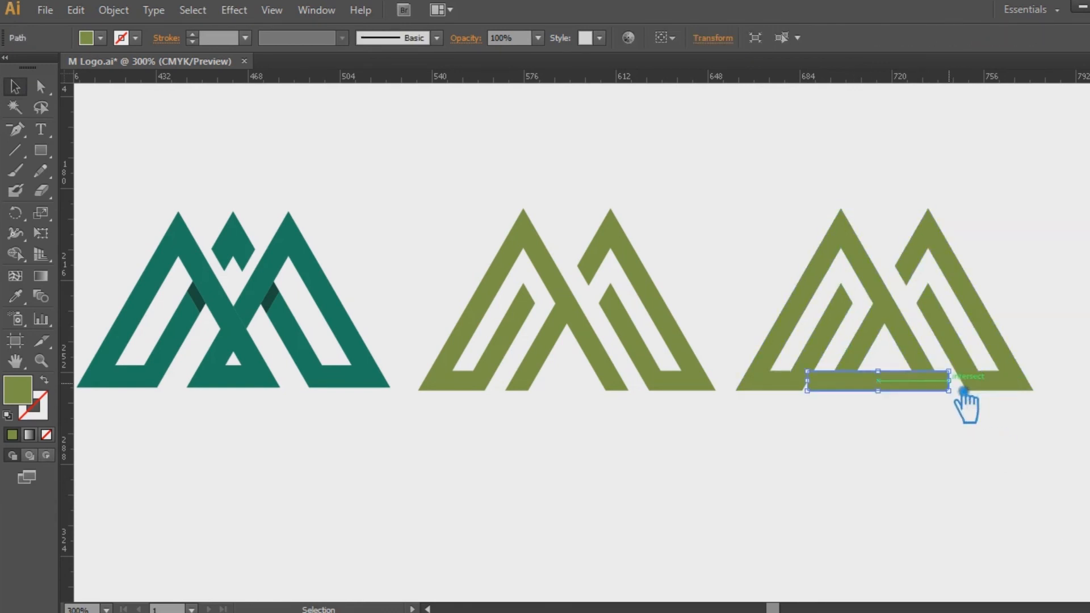
{"action": "left_click_drag", "start_coordinate": [807, 380], "coordinate": [834, 387]}
{"action": "left_click", "coordinate": [959, 451]}
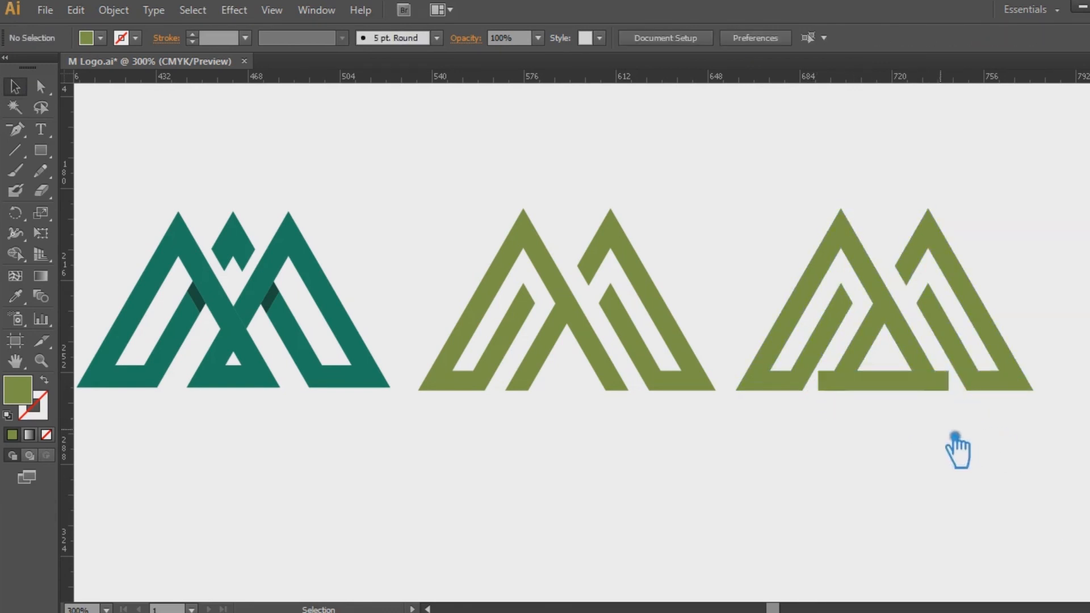
Divide the base rectangle and the copied M with the Pathfinder, ungroup the pieces and delete the overhanging corners
{"action": "left_click_drag", "start_coordinate": [959, 450], "coordinate": [863, 378]}
{"action": "left_click", "coordinate": [1086, 474]}
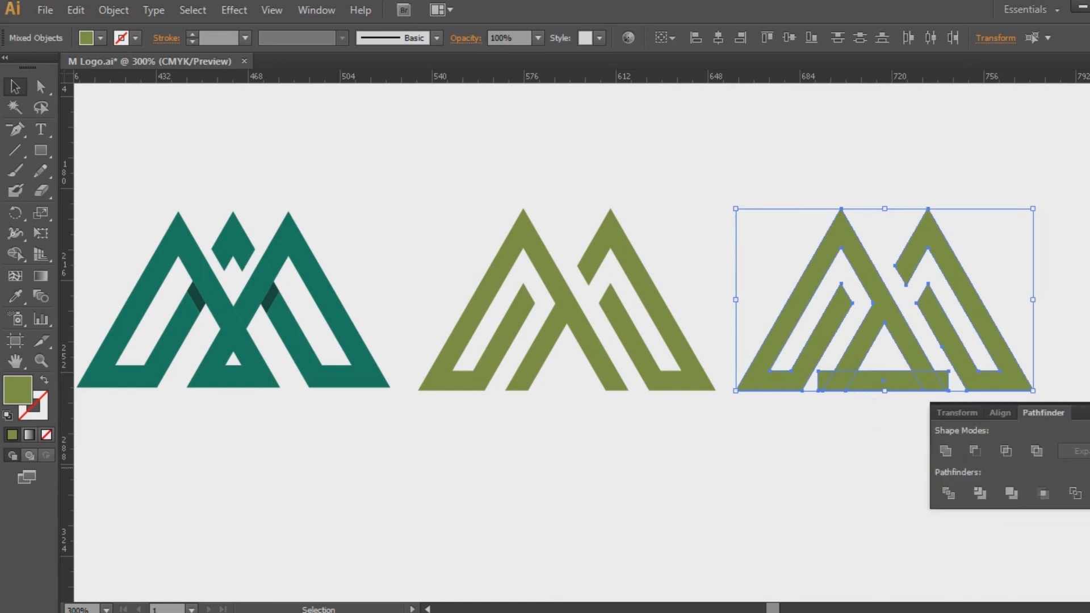
{"action": "left_click", "coordinate": [950, 494]}
{"action": "left_click", "coordinate": [920, 453]}
{"action": "right_click", "coordinate": [861, 390]}
{"action": "left_click", "coordinate": [910, 483]}
{"action": "left_click", "coordinate": [829, 385]}
{"action": "key", "text": "Delete"}
{"action": "left_click", "coordinate": [899, 389]}
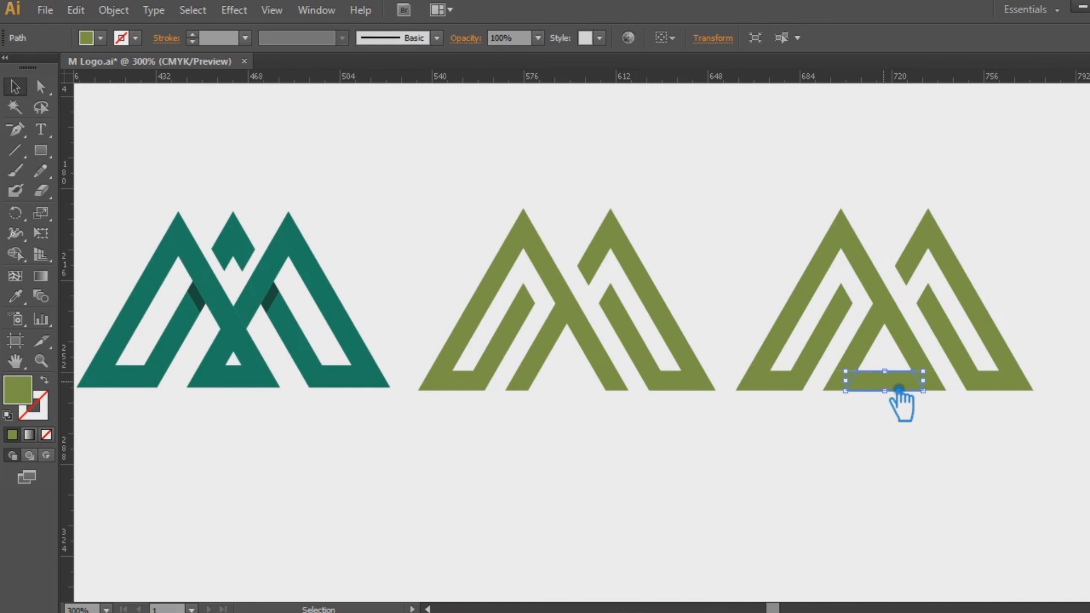
{"action": "key", "text": "Delete"}
{"action": "left_click_drag", "start_coordinate": [975, 434], "coordinate": [742, 223]}
{"action": "left_click", "coordinate": [922, 447]}
{"action": "left_click", "coordinate": [892, 374]}
{"action": "key", "text": "Delete"}
{"action": "key", "text": "ctrl+z"}
{"action": "key", "text": "ctrl+z"}
{"action": "key", "text": "ctrl+z"}
{"action": "left_click", "coordinate": [1022, 444]}
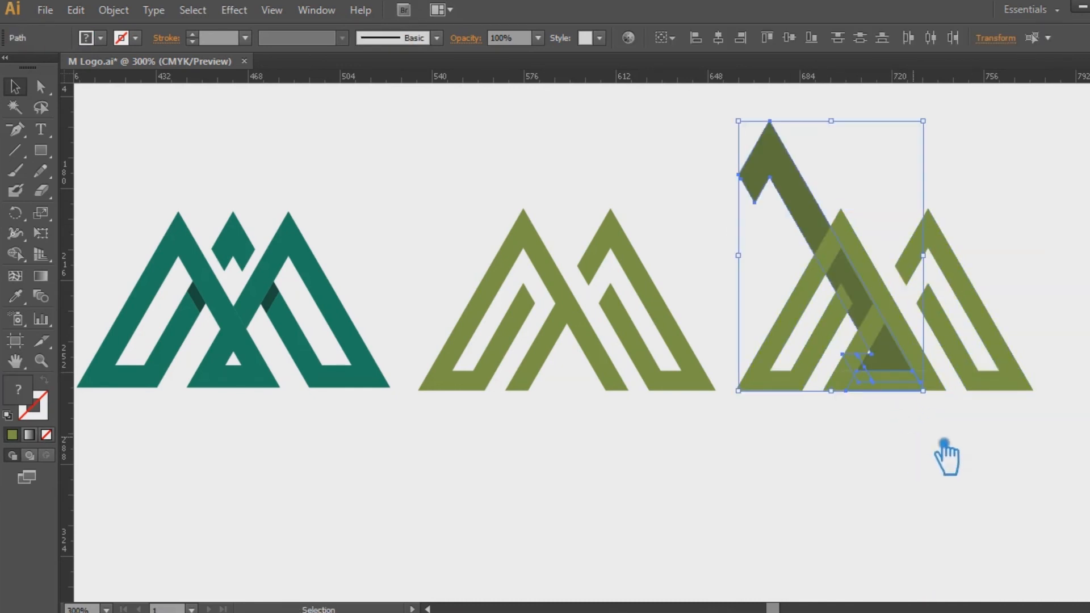
Delete the large dark green leftover shape over the copied M and cut the olive M shapes to the clipboard
{"action": "left_click", "coordinate": [795, 176]}
{"action": "key", "text": "Delete"}
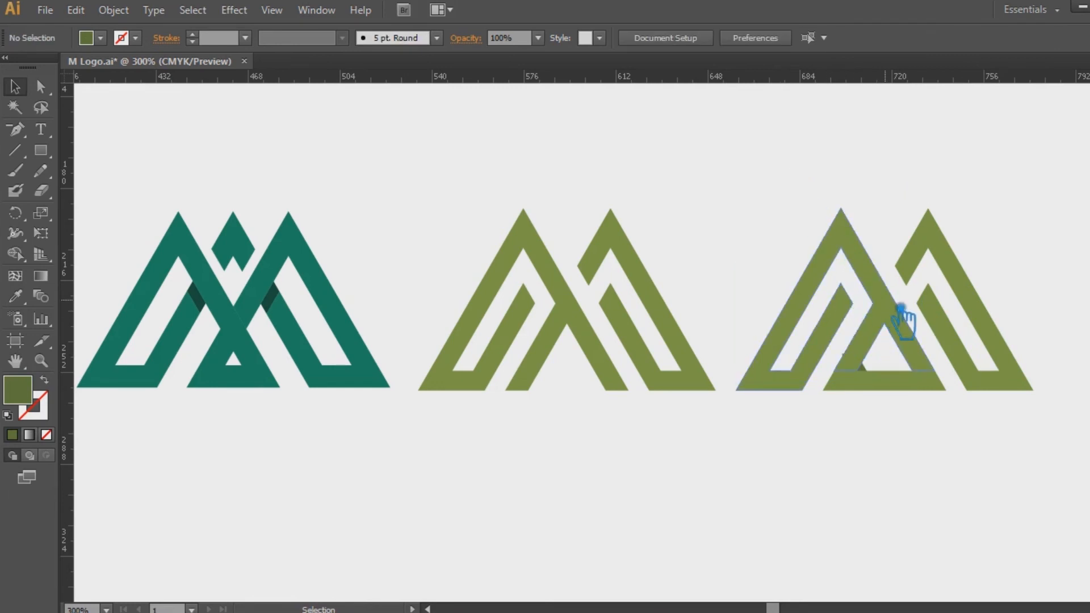
{"action": "left_click", "coordinate": [925, 340]}
{"action": "key", "text": "a"}
{"action": "key", "text": "ctrl+x"}
{"action": "left_click", "coordinate": [895, 390]}
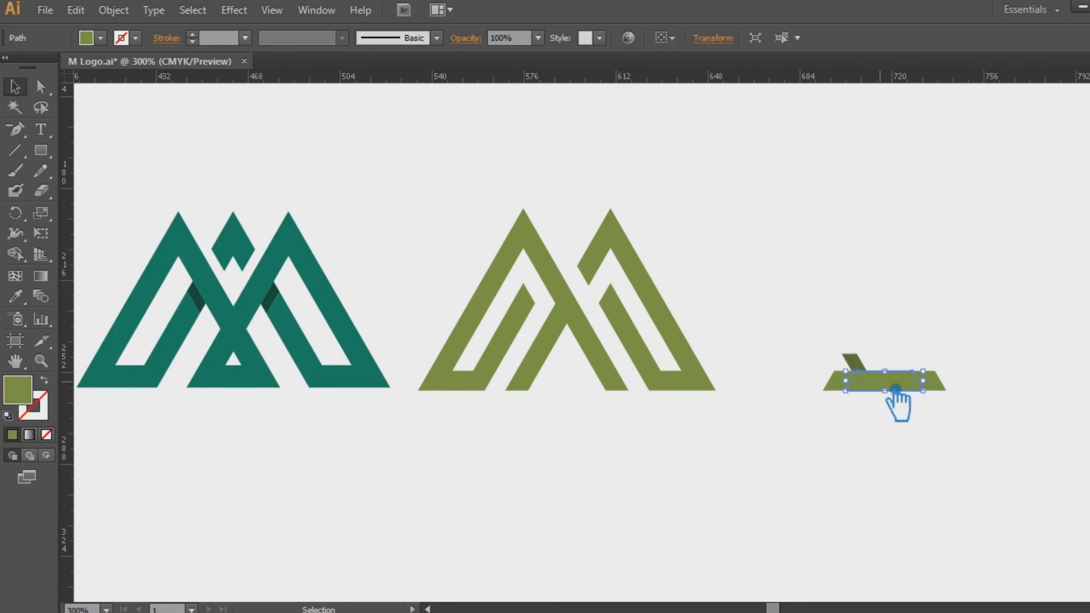
Delete the small dark green leftover beside the base bar and paste the cut M shapes back in front in place
{"action": "left_click", "coordinate": [949, 411]}
{"action": "left_click_drag", "start_coordinate": [976, 424], "coordinate": [830, 383]}
{"action": "left_click", "coordinate": [872, 406]}
{"action": "left_click", "coordinate": [862, 367]}
{"action": "key", "text": "Delete"}
{"action": "left_click_drag", "start_coordinate": [1027, 486], "coordinate": [712, 162]}
{"action": "left_click", "coordinate": [1053, 305]}
{"action": "key", "text": "ctrl+f"}
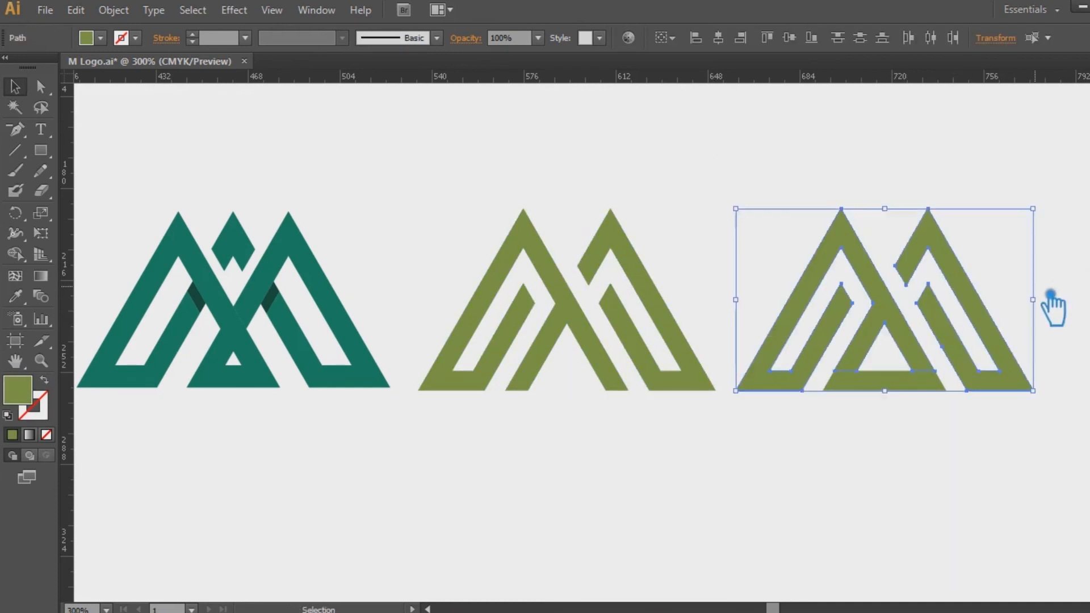
Unite the base bar with the copied olive M using the Pathfinder
{"action": "left_click_drag", "start_coordinate": [1046, 487], "coordinate": [798, 248]}
{"action": "key", "text": "shift+ctrl+F9"}
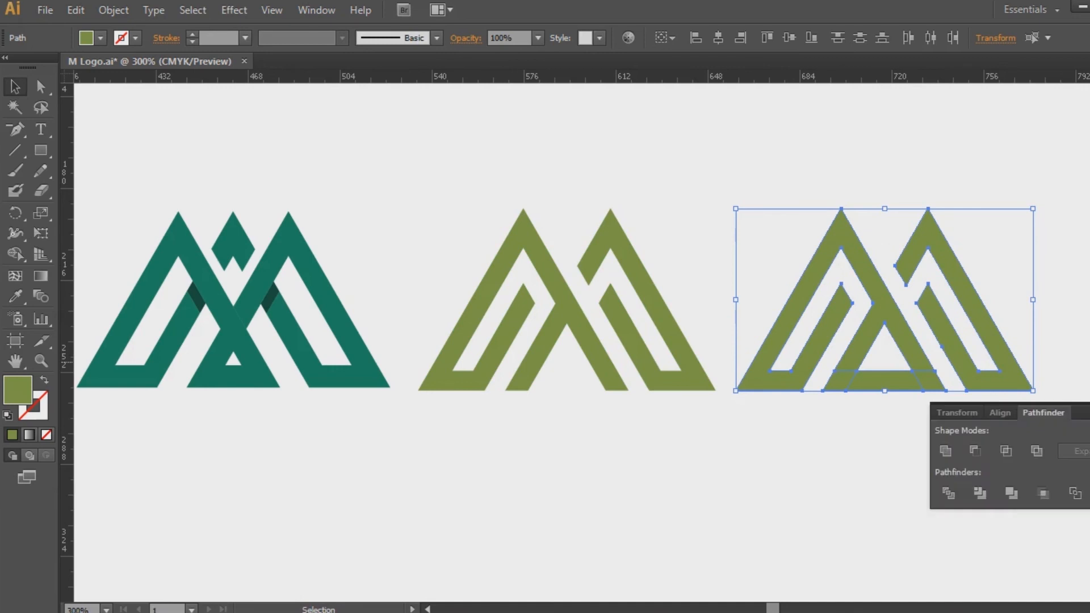
{"action": "left_click", "coordinate": [945, 450]}
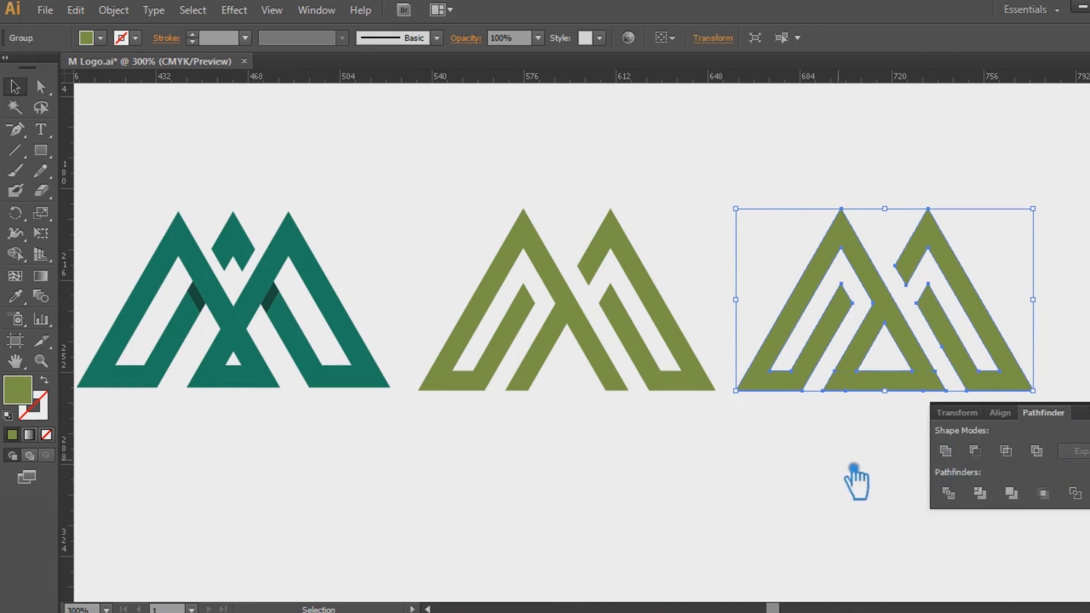
{"action": "left_click", "coordinate": [837, 459]}
{"action": "key", "text": "shift+ctrl+F9"}
Delete the surplus anchor points where the base bar joins the middle legs of the copied M
{"action": "left_click", "coordinate": [861, 384]}
{"action": "key", "text": "minus"}
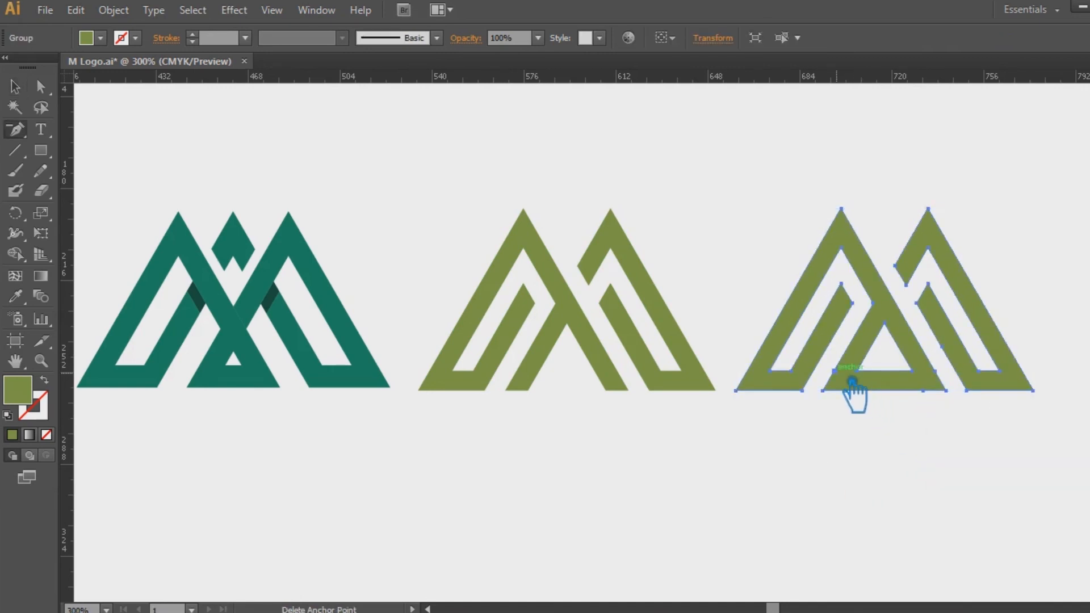
{"action": "left_click", "coordinate": [853, 382]}
{"action": "key", "text": "v"}
{"action": "left_click", "coordinate": [762, 531]}
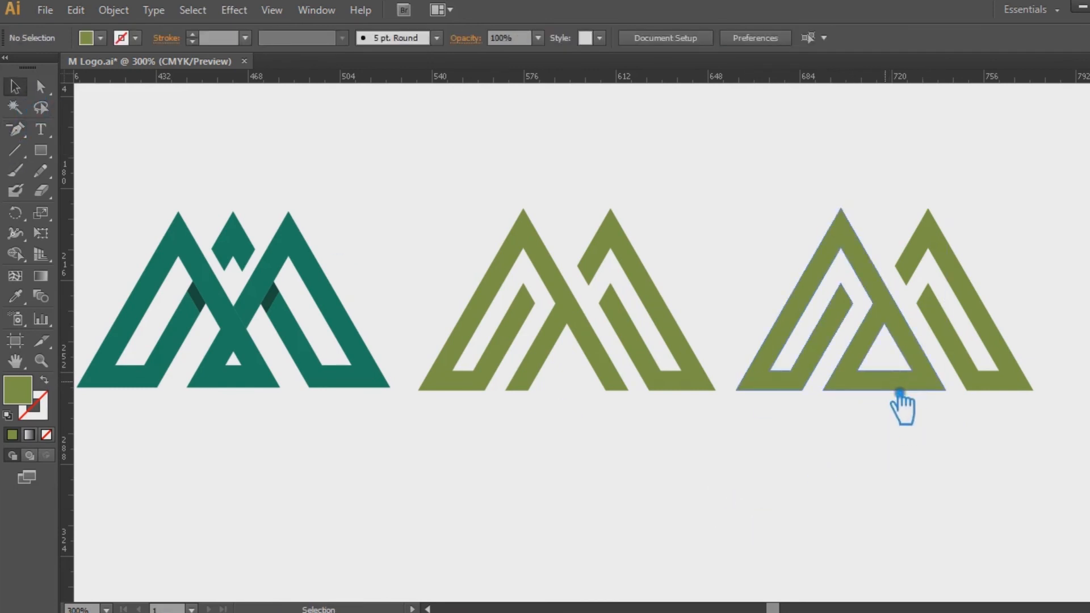
Group all four logos and move the row horizontally to the left
{"action": "key", "text": "ctrl+minus"}
{"action": "left_click_drag", "start_coordinate": [895, 438], "coordinate": [254, 270]}
{"action": "left_click", "coordinate": [401, 397]}
{"action": "left_click_drag", "start_coordinate": [365, 297], "coordinate": [242, 297]}
{"action": "key", "text": "ctrl+shift+a"}
{"action": "left_click_drag", "start_coordinate": [583, 507], "coordinate": [628, 504]}
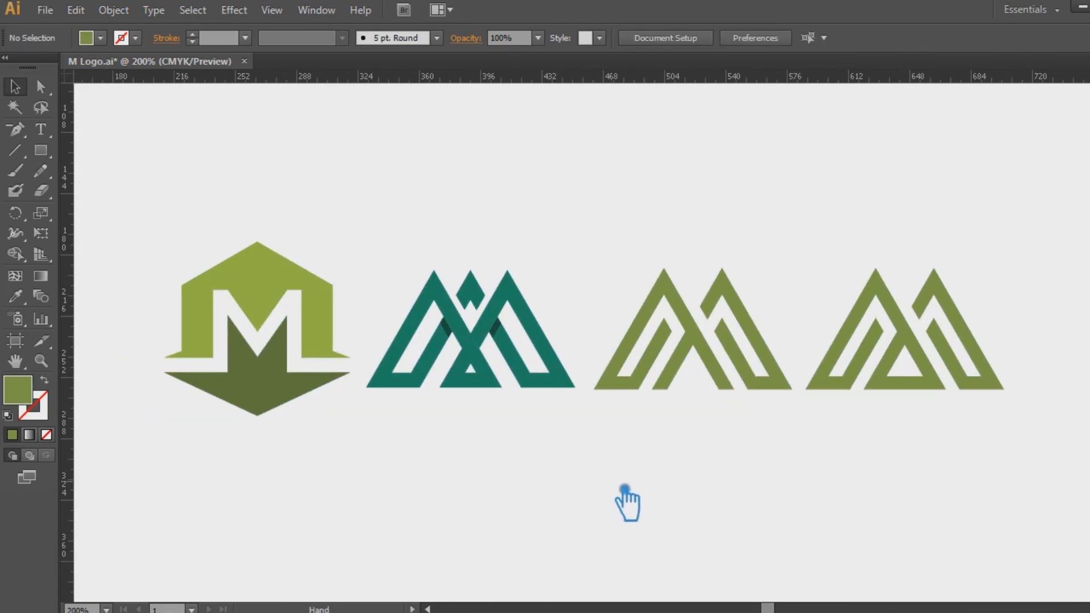
Ungroup the row of four logos so that each M logo is separate again
{"action": "left_click", "coordinate": [997, 389]}
{"action": "right_click", "coordinate": [999, 386]}
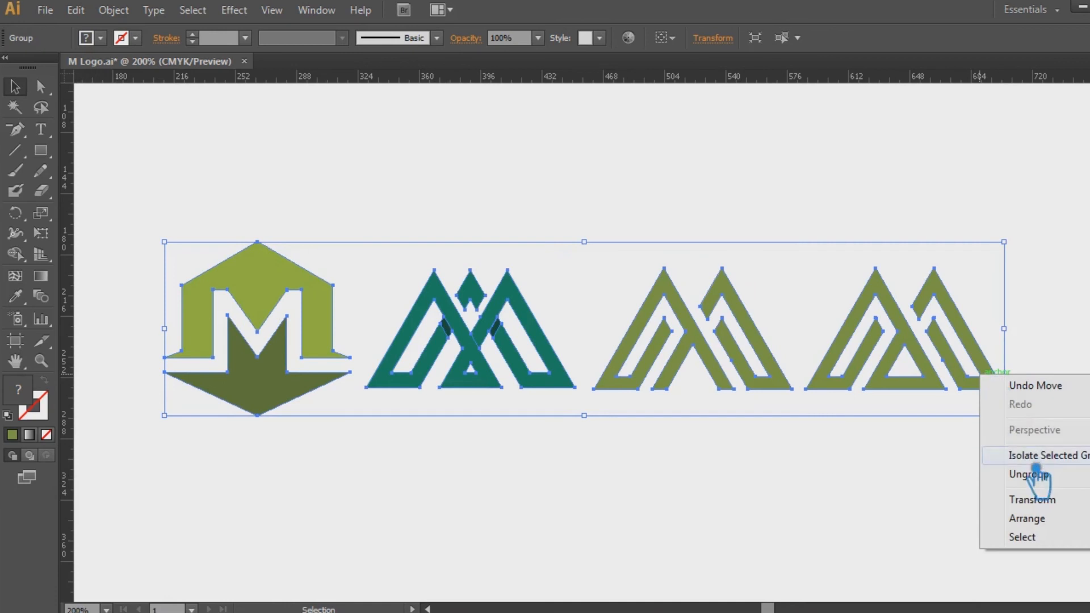
{"action": "left_click", "coordinate": [1033, 414]}
{"action": "left_click", "coordinate": [920, 487]}
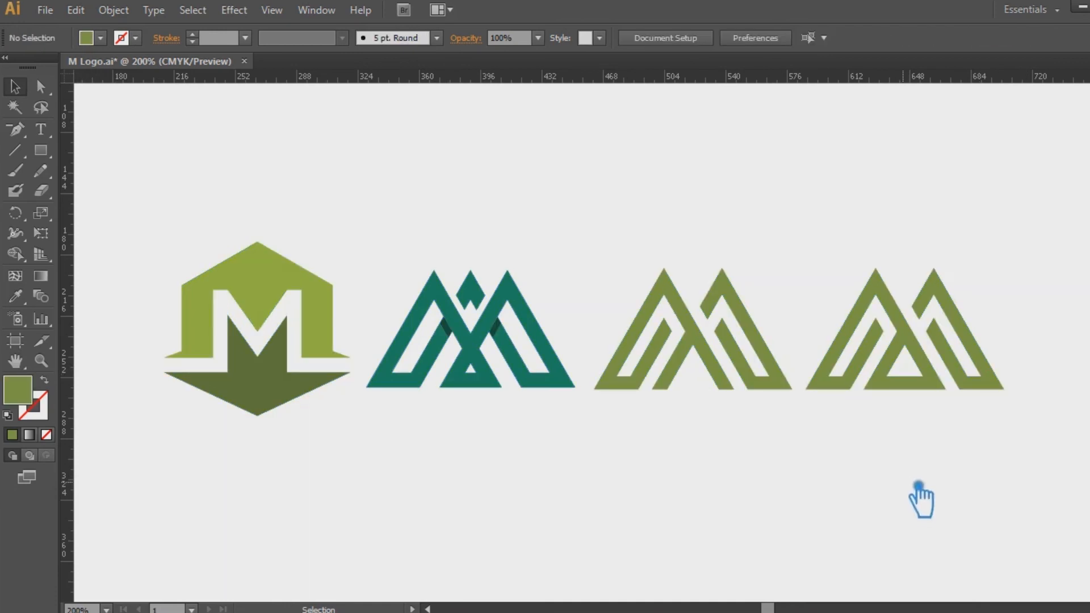
Change the fill colour of the fourth M logo with the closed base to orange
{"action": "left_click", "coordinate": [946, 389]}
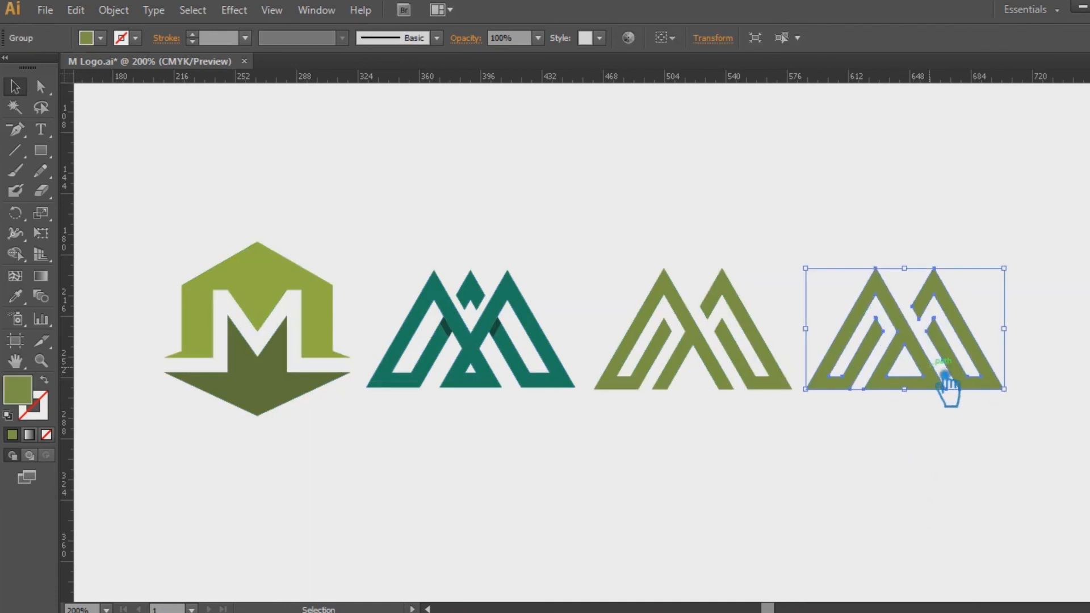
{"action": "double_click", "coordinate": [28, 396]}
{"action": "left_click_drag", "start_coordinate": [615, 409], "coordinate": [602, 408]}
{"action": "left_click", "coordinate": [552, 220]}
{"action": "left_click", "coordinate": [743, 213]}
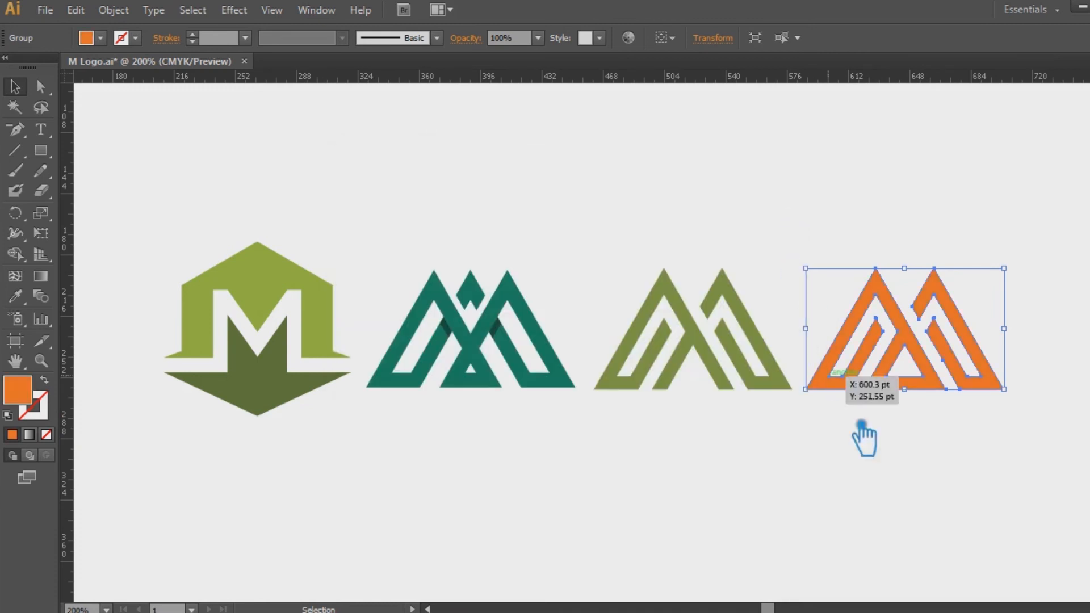
{"action": "left_click", "coordinate": [899, 476]}
Change the fill of the third interlaced M logo to the brighter green 82A329
{"action": "left_click", "coordinate": [761, 381]}
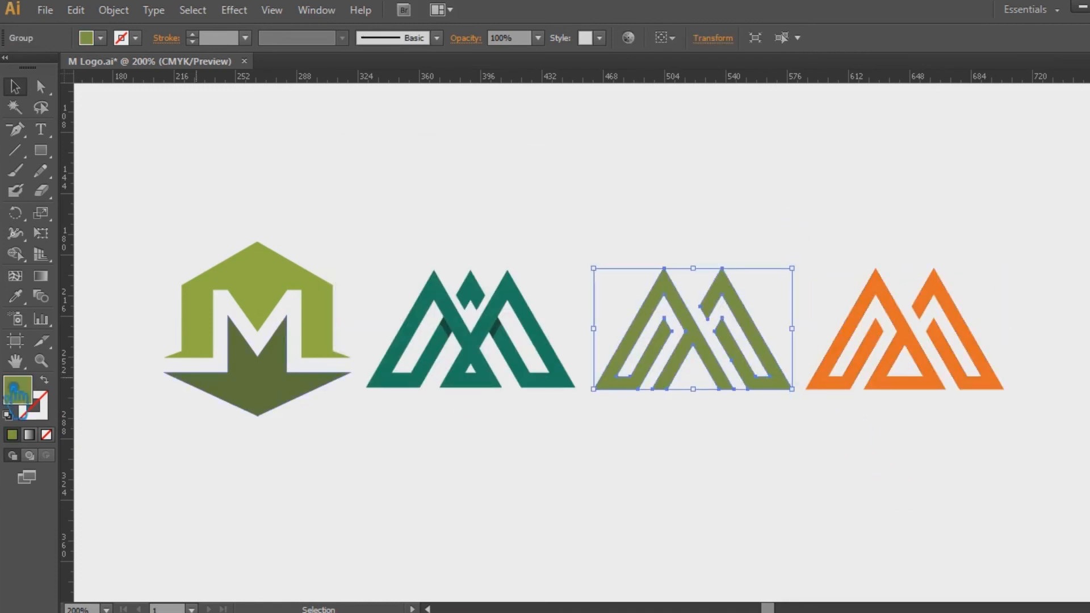
{"action": "double_click", "coordinate": [33, 404]}
{"action": "left_click", "coordinate": [516, 285]}
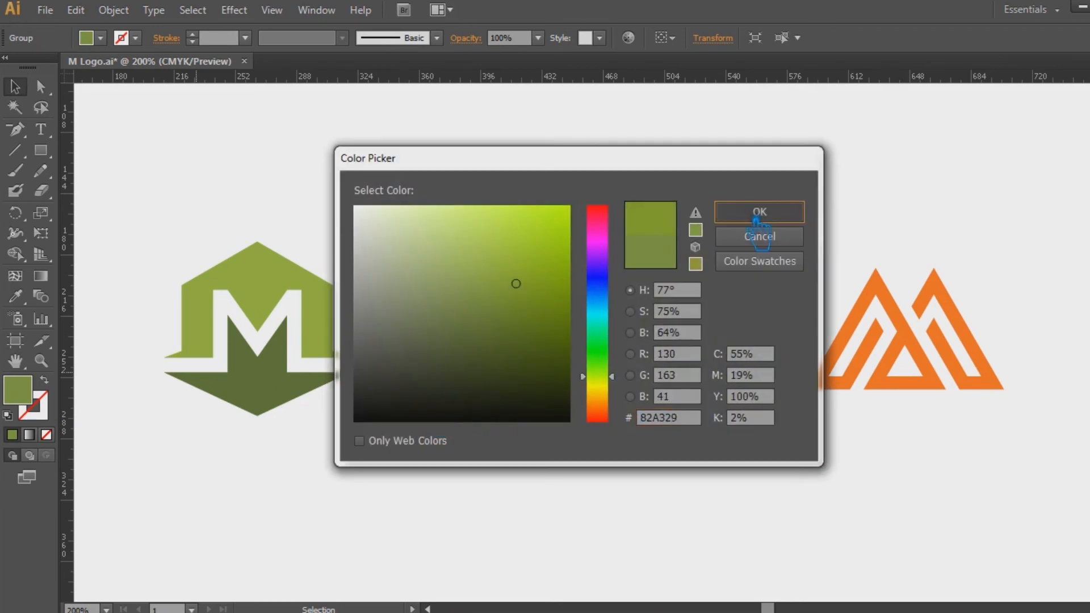
{"action": "left_click", "coordinate": [755, 211]}
{"action": "left_click", "coordinate": [813, 500]}
Select all four logos and distribute them horizontally by their centers
{"action": "left_click_drag", "start_coordinate": [997, 462], "coordinate": [188, 234]}
{"action": "left_click", "coordinate": [1012, 496]}
{"action": "left_click_drag", "start_coordinate": [1006, 482], "coordinate": [824, 275]}
{"action": "left_click", "coordinate": [721, 379]}
{"action": "left_click_drag", "start_coordinate": [559, 457], "coordinate": [425, 238]}
{"action": "left_click_drag", "start_coordinate": [311, 449], "coordinate": [175, 185]}
{"action": "left_click", "coordinate": [861, 499]}
{"action": "left_click_drag", "start_coordinate": [965, 468], "coordinate": [258, 222]}
{"action": "left_click", "coordinate": [953, 40]}
{"action": "left_click", "coordinate": [663, 470]}
{"action": "left_click_drag", "start_coordinate": [931, 479], "coordinate": [244, 217]}
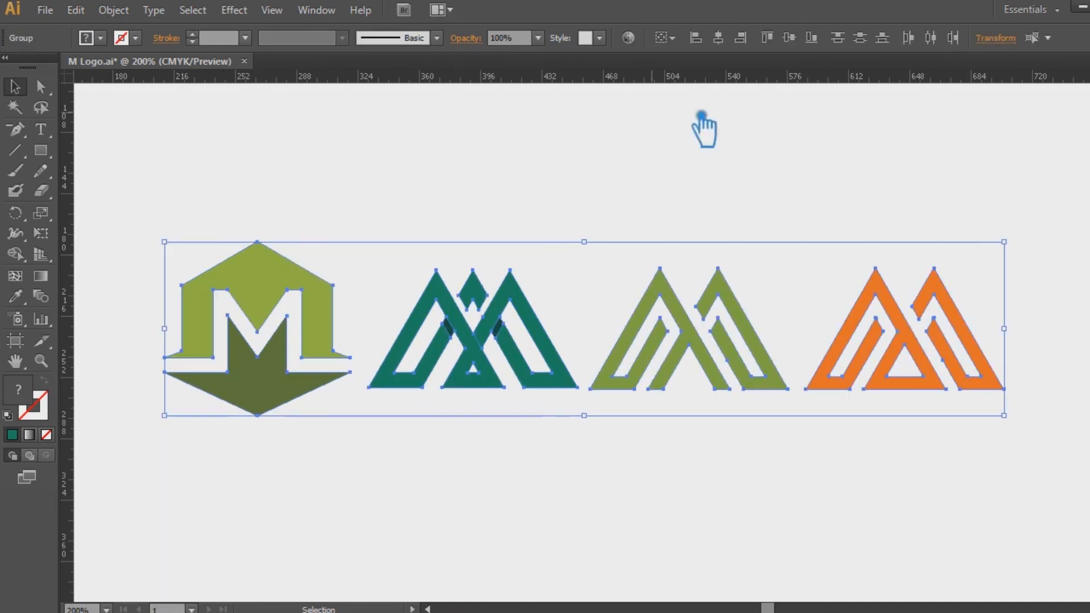
{"action": "left_click", "coordinate": [747, 202]}
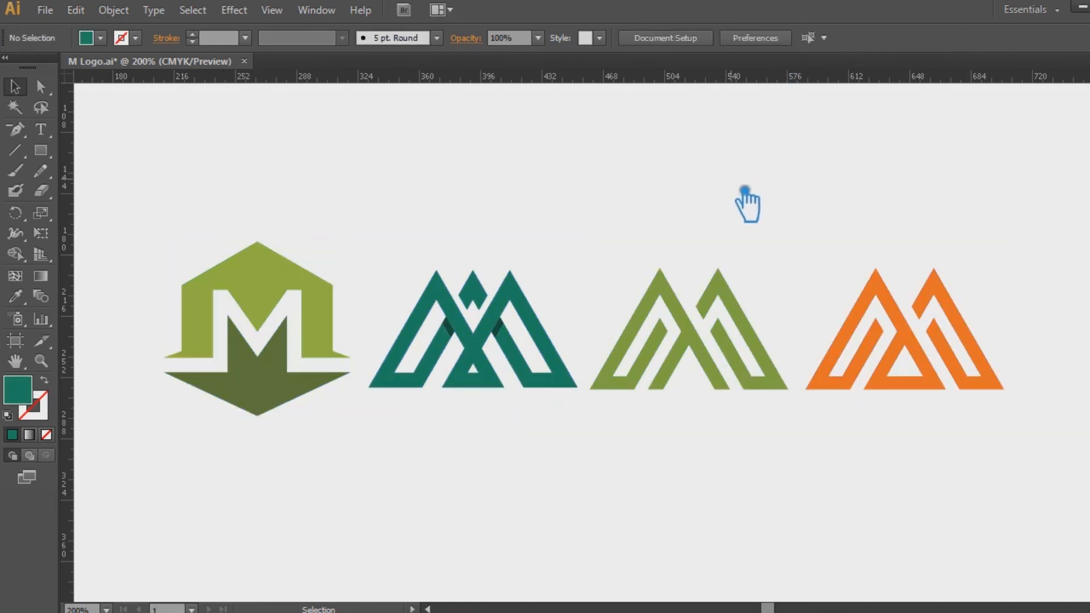
Nudge the third green M logo slightly to the right to balance the gaps, and save the document
{"action": "left_click", "coordinate": [730, 368]}
{"action": "left_click", "coordinate": [932, 487]}
{"action": "left_click_drag", "start_coordinate": [947, 480], "coordinate": [192, 215]}
{"action": "left_click", "coordinate": [188, 171]}
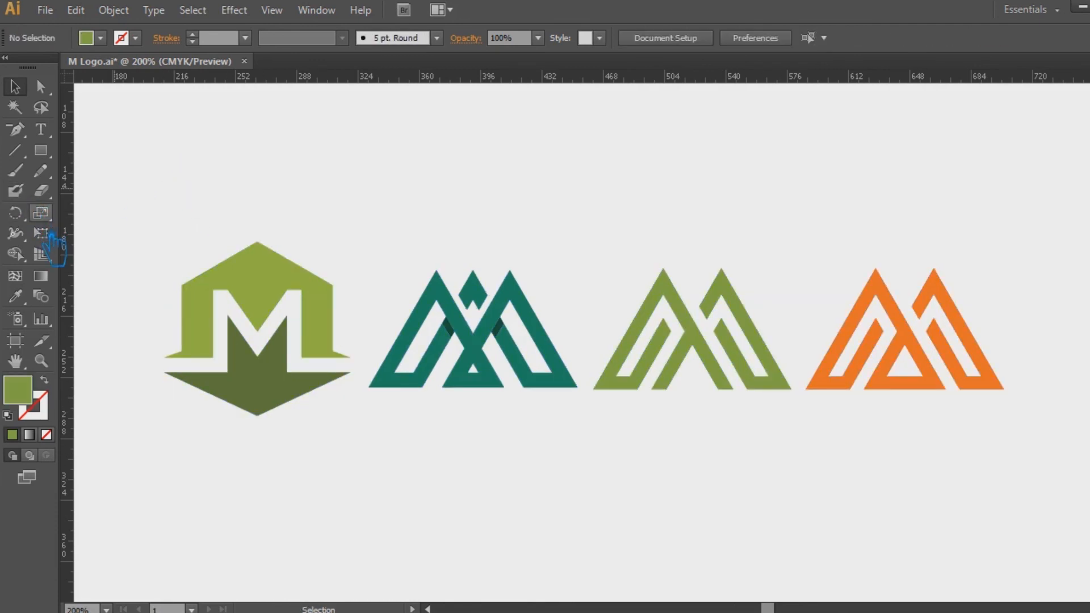
{"action": "key", "text": "ctrl+s"}
Examine the finished row of four M logos at a magnification that fills the view
{"action": "left_click", "coordinate": [41, 361]}
{"action": "left_click_drag", "start_coordinate": [108, 195], "coordinate": [895, 507]}
{"action": "key", "text": "space"}
{"action": "key", "text": "ctrl+minus"}
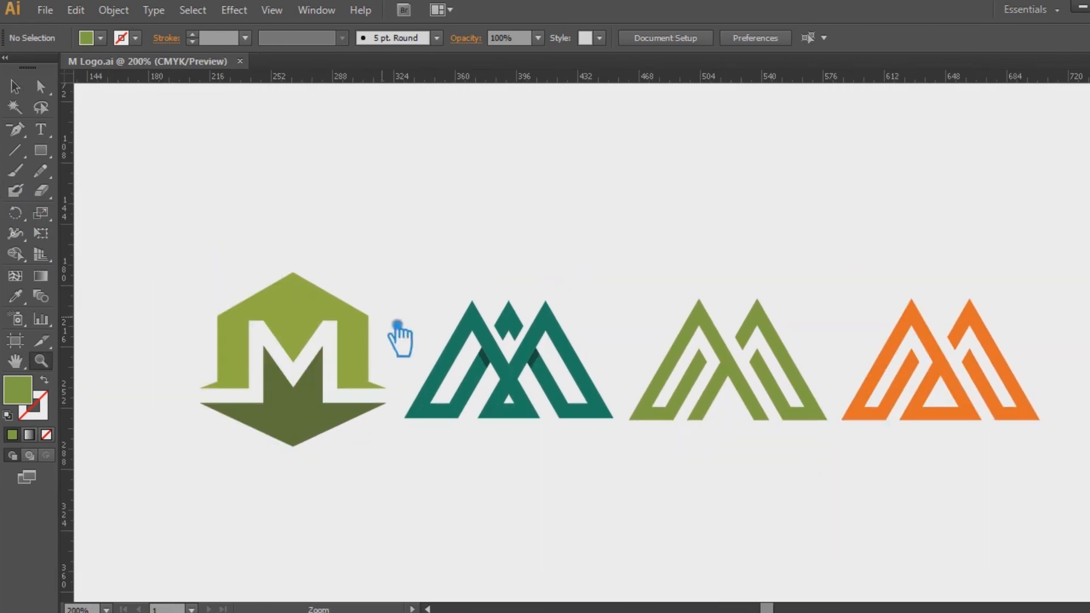
{"action": "left_click_drag", "start_coordinate": [158, 243], "coordinate": [1087, 482]}
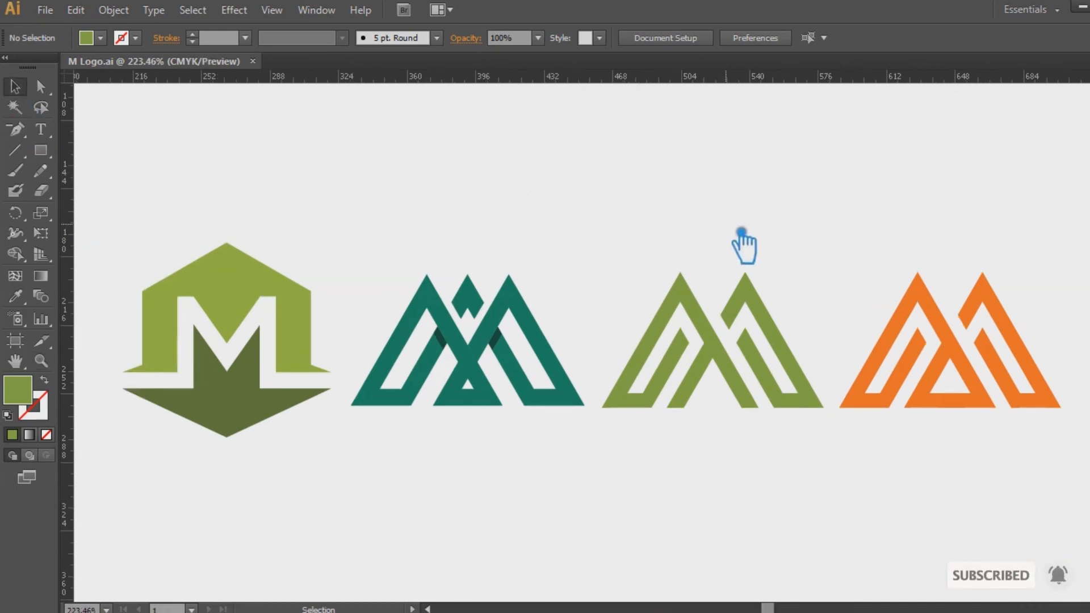
{"action": "left_click", "coordinate": [41, 360]}
{"action": "left_click_drag", "start_coordinate": [94, 206], "coordinate": [1087, 497]}
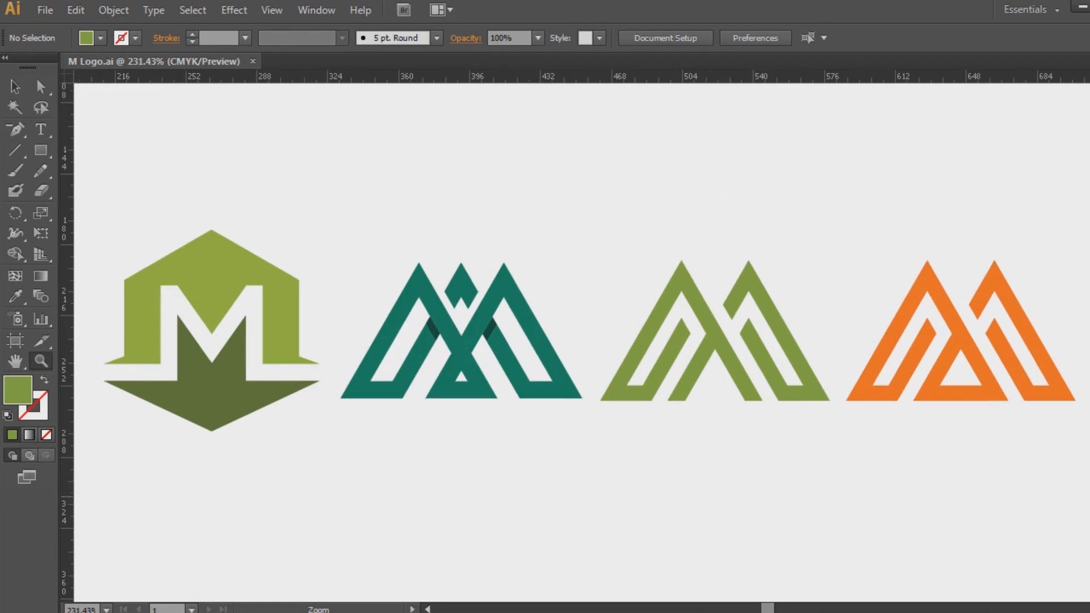
{"action": "left_click_drag", "start_coordinate": [640, 244], "coordinate": [648, 243]}
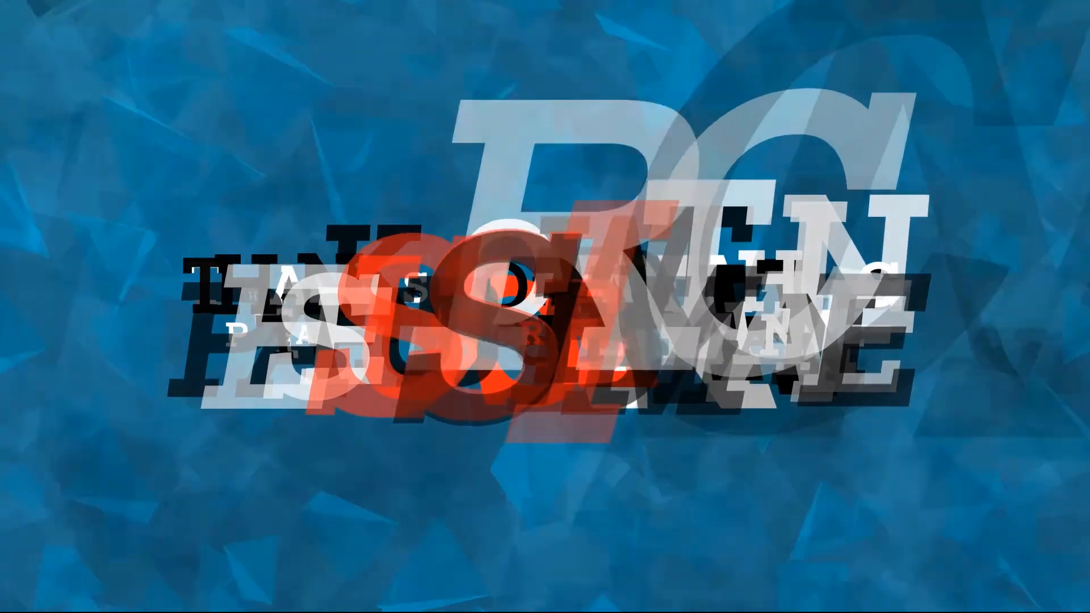